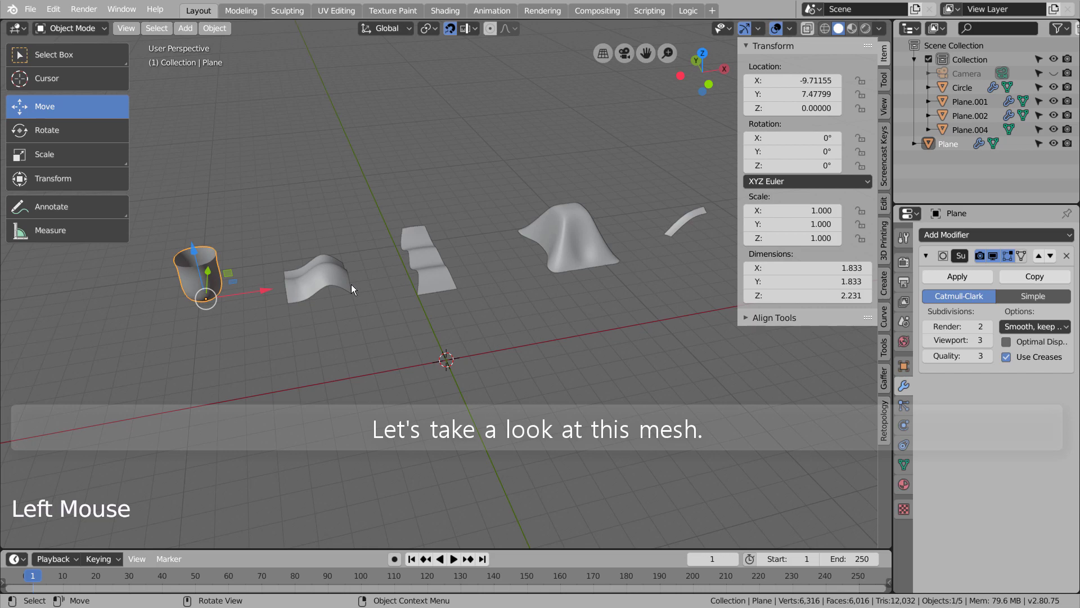
# Step: Frame the cup mesh and compare its shape with the Subdivision modifier's viewport display turned off and back on
pyautogui.press('KP_Decimal')
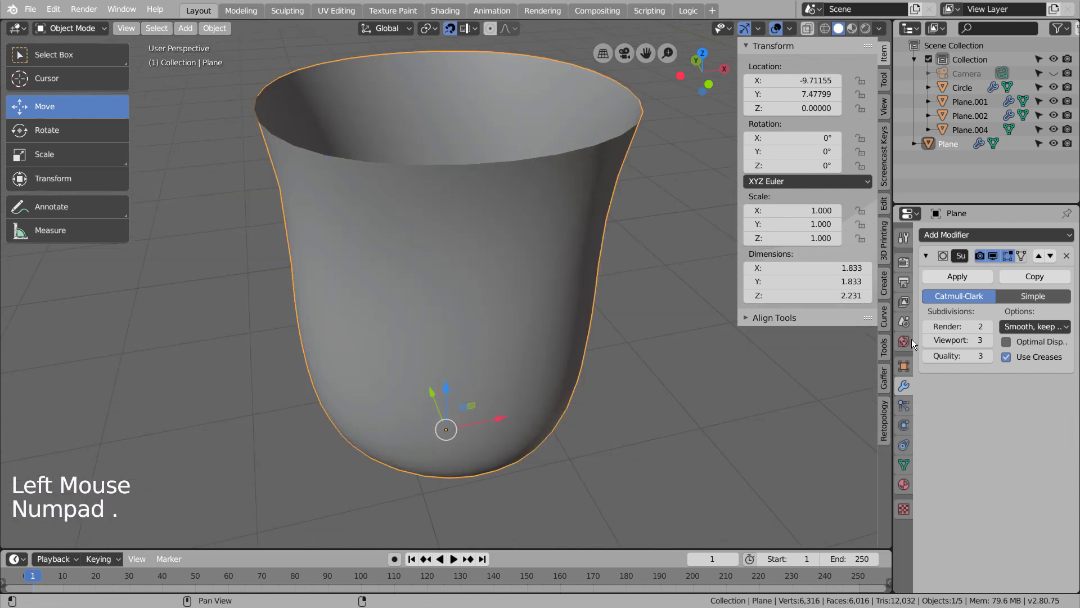
pyautogui.click(992, 256)
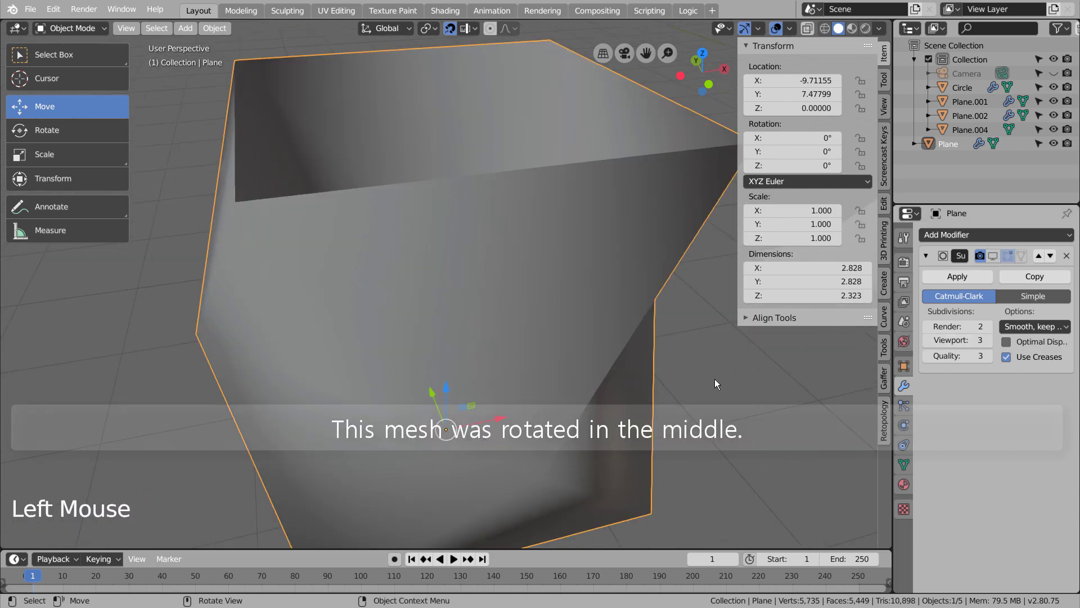
pyautogui.middleClick(711, 400)
pyautogui.click(993, 256)
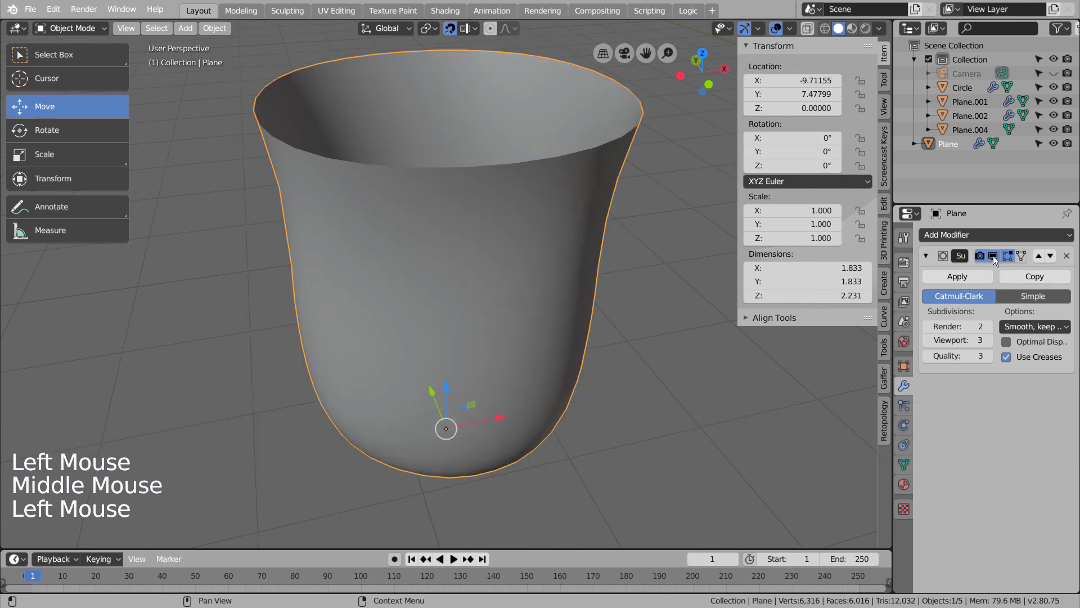
# Step: Examine the cup's edge layout in Edit Mode from several angles
pyautogui.press('Tab')
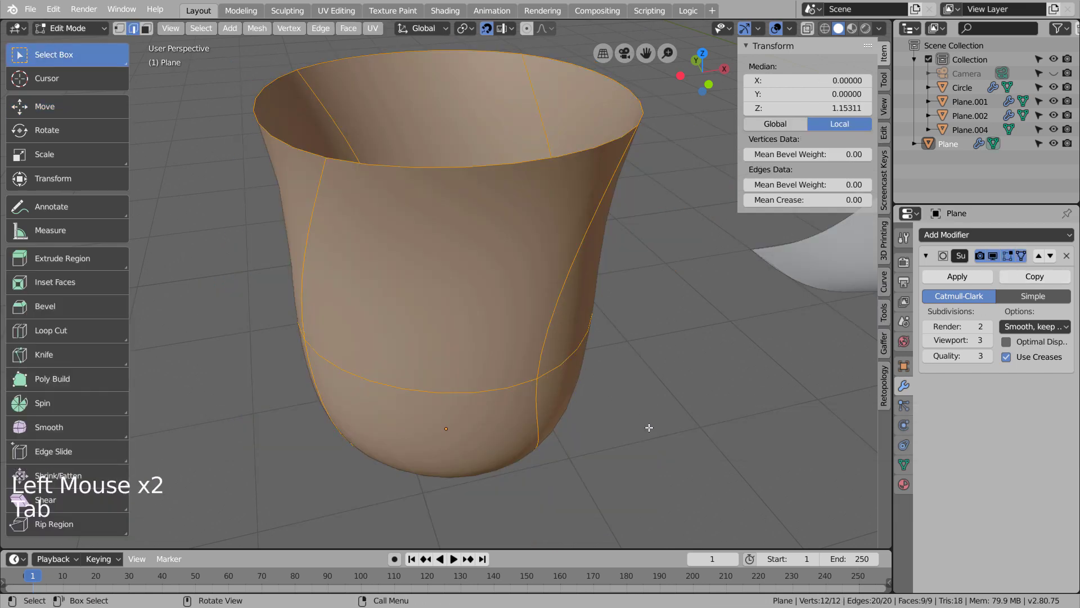
pyautogui.moveTo(647, 426); pyautogui.dragTo(497, 386, button='middle')
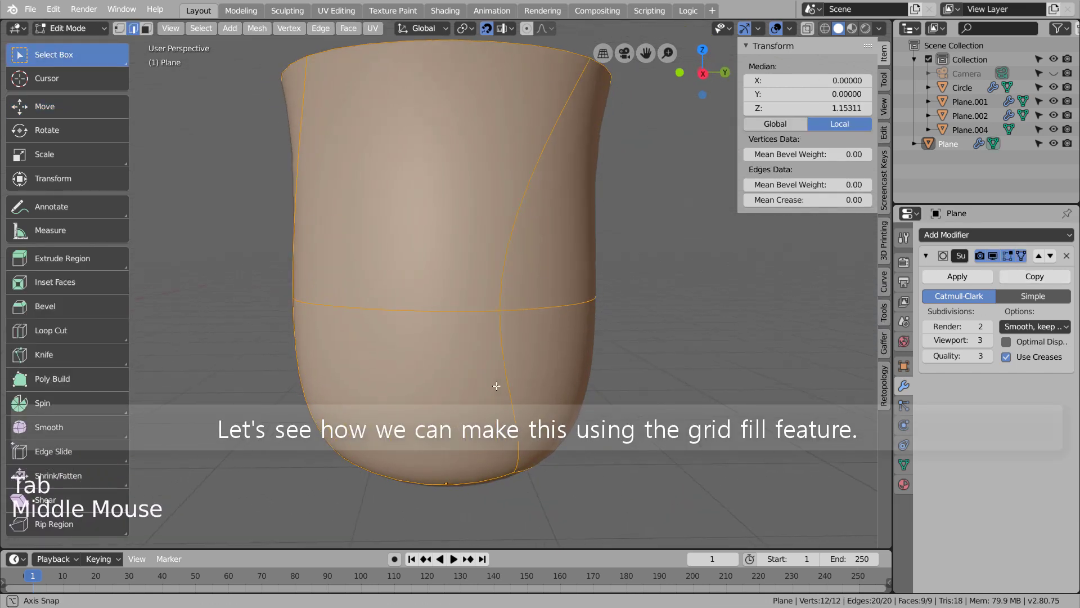
pyautogui.moveTo(406, 384); pyautogui.dragTo(557, 351, button='middle')
pyautogui.press('KP_1')
# Step: Leave the cup's Edit Mode, add a plane at the world origin and move it -10 along X
pyautogui.scroll(-5, 237, 416)
pyautogui.scroll(-7, 574, 388)
pyautogui.click(595, 405)
pyautogui.hotkey('shift', 'a')
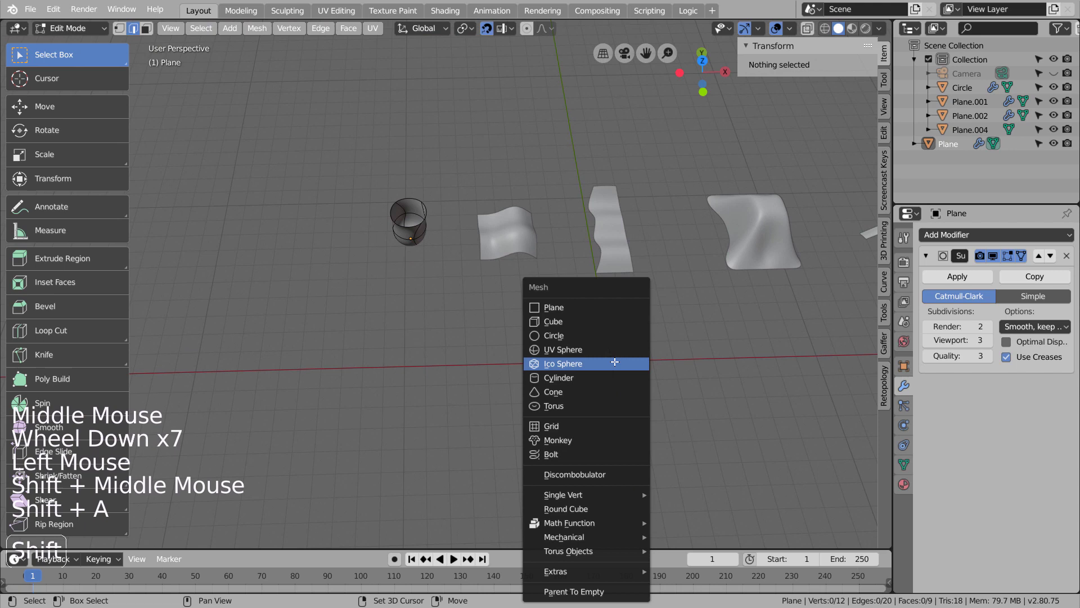
pyautogui.click(610, 312)
pyautogui.press('Tab')
pyautogui.click(559, 321)
pyautogui.hotkey('shift', 'a')
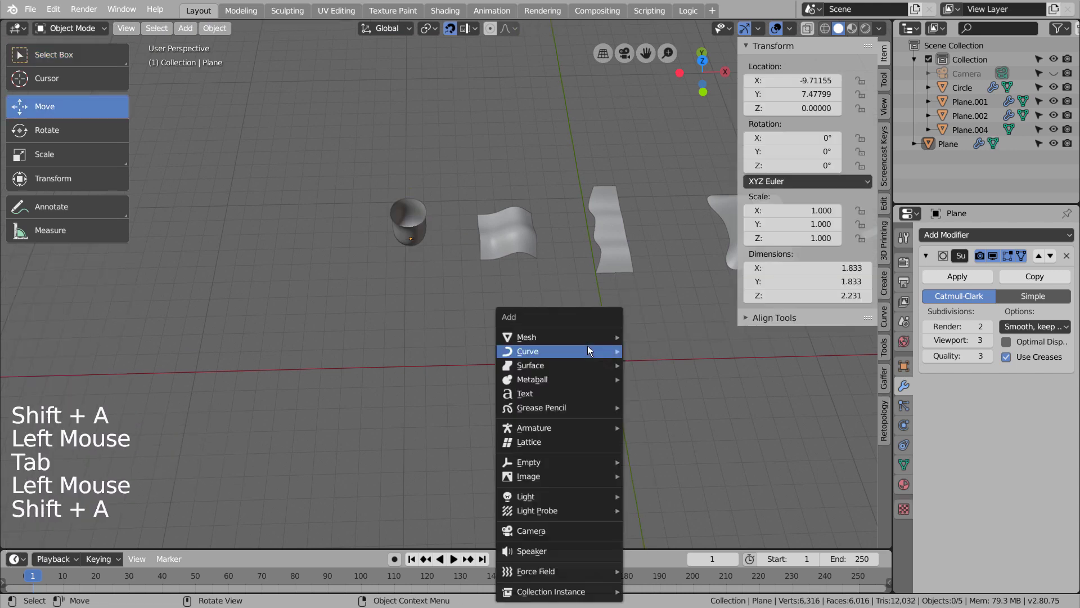
pyautogui.moveTo(587, 335)
pyautogui.click(673, 49)
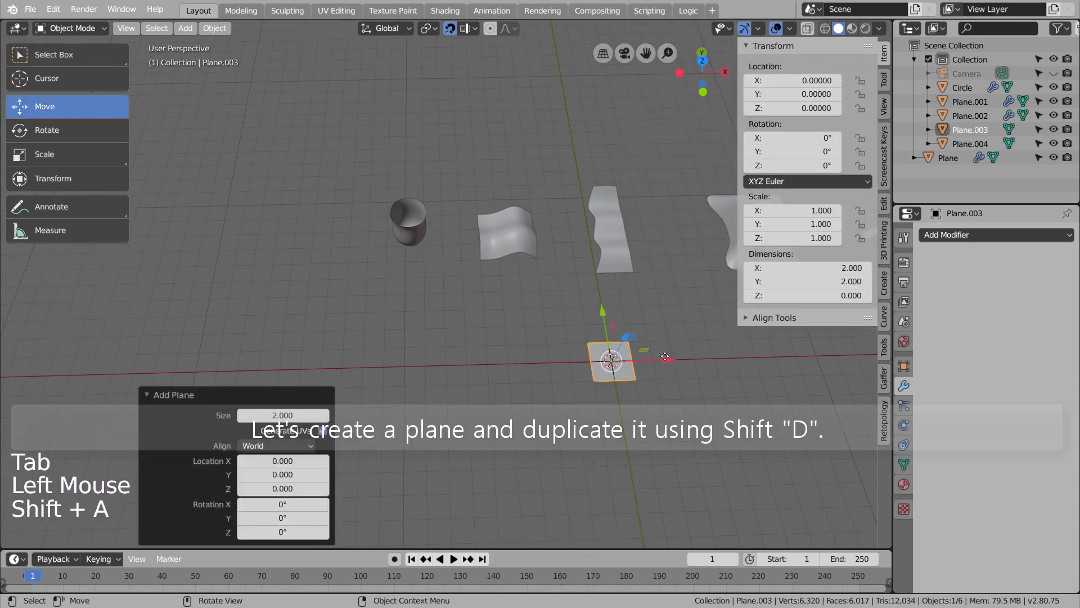
pyautogui.moveTo(668, 361); pyautogui.dragTo(541, 362)
pyautogui.moveTo(459, 363); pyautogui.dragTo(459, 363)
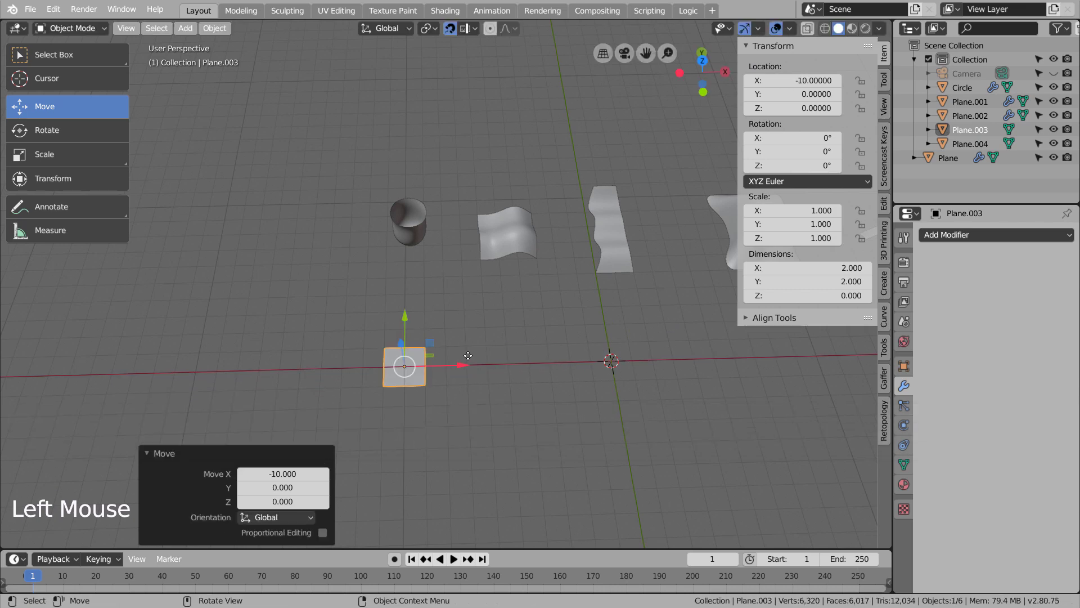
# Step: Duplicate the new plane from the front view and place the copy directly above it at Z 2.3
pyautogui.moveTo(458, 363); pyautogui.dragTo(591, 393, button='middle')
pyautogui.scroll(3, 566, 316)
pyautogui.scroll(1, 566, 317)
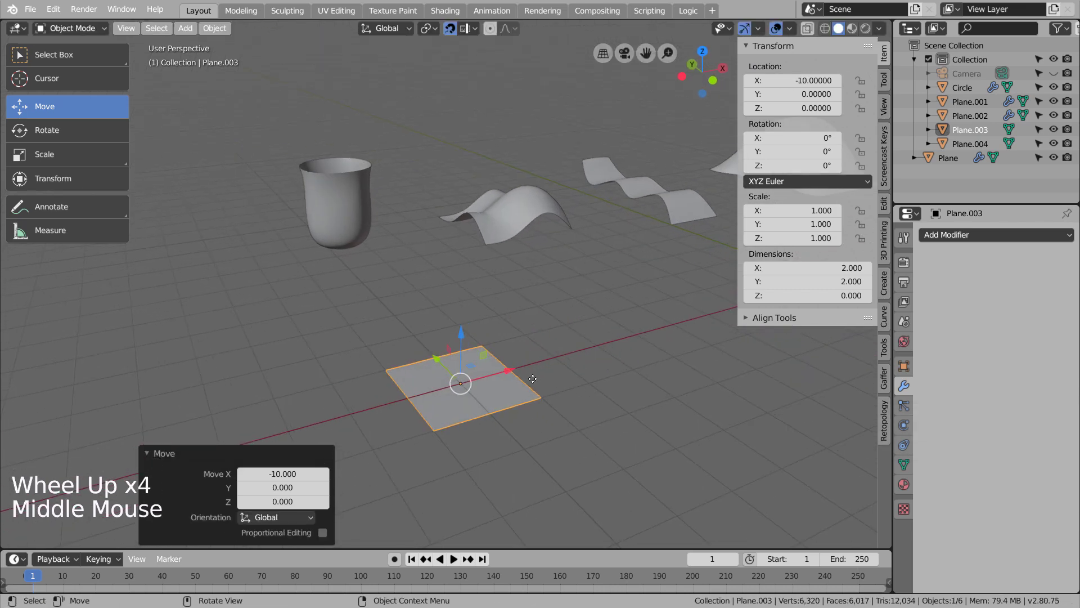
pyautogui.press('shift')
pyautogui.scroll(-1, 573, 383)
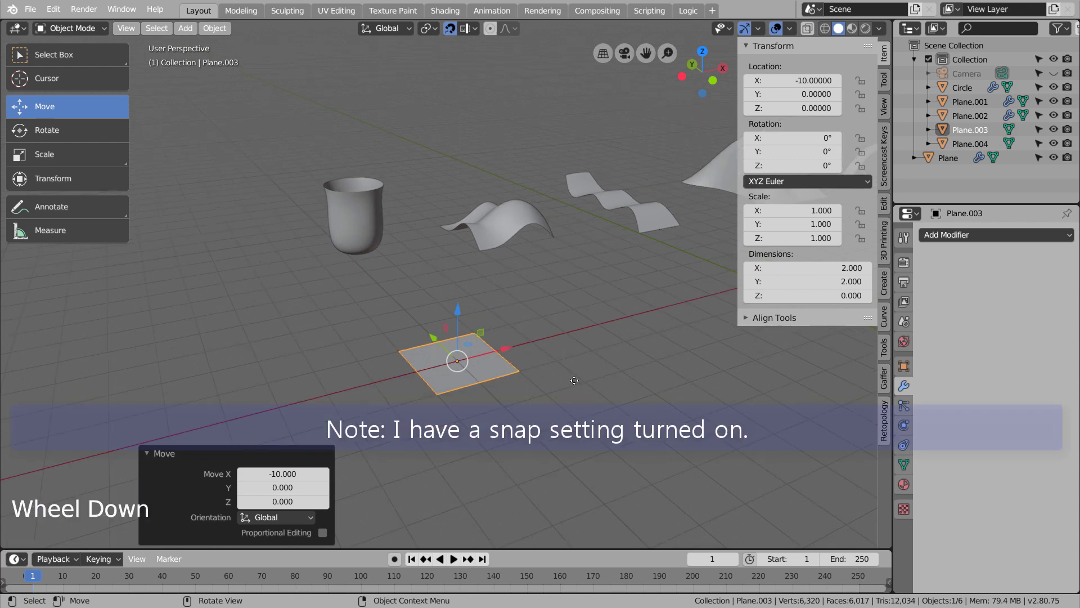
pyautogui.press('KP_3')
pyautogui.press('KP_1')
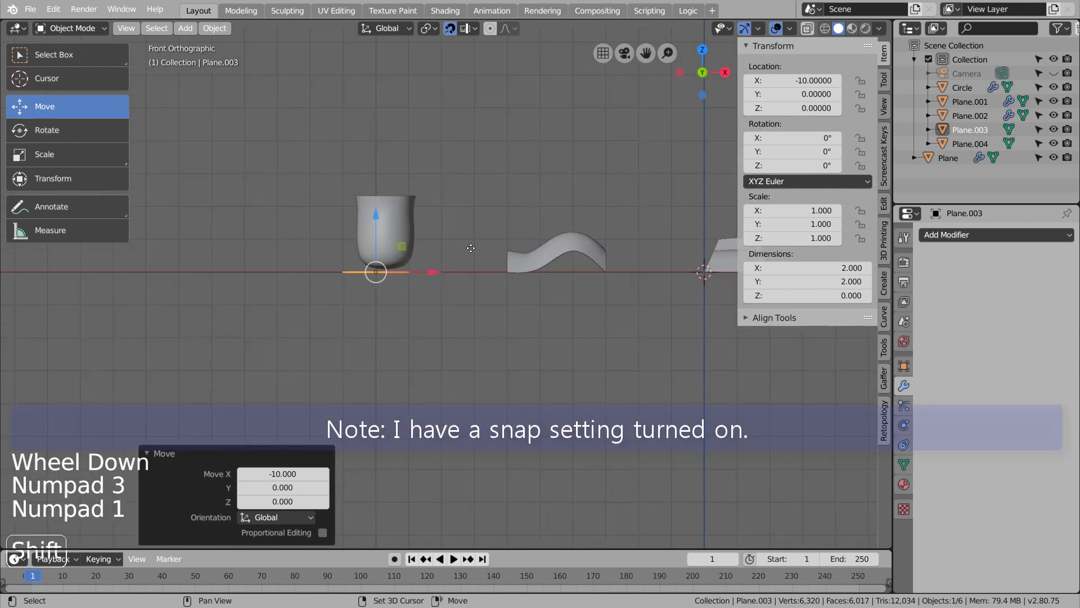
pyautogui.hotkey('shift', 'd')
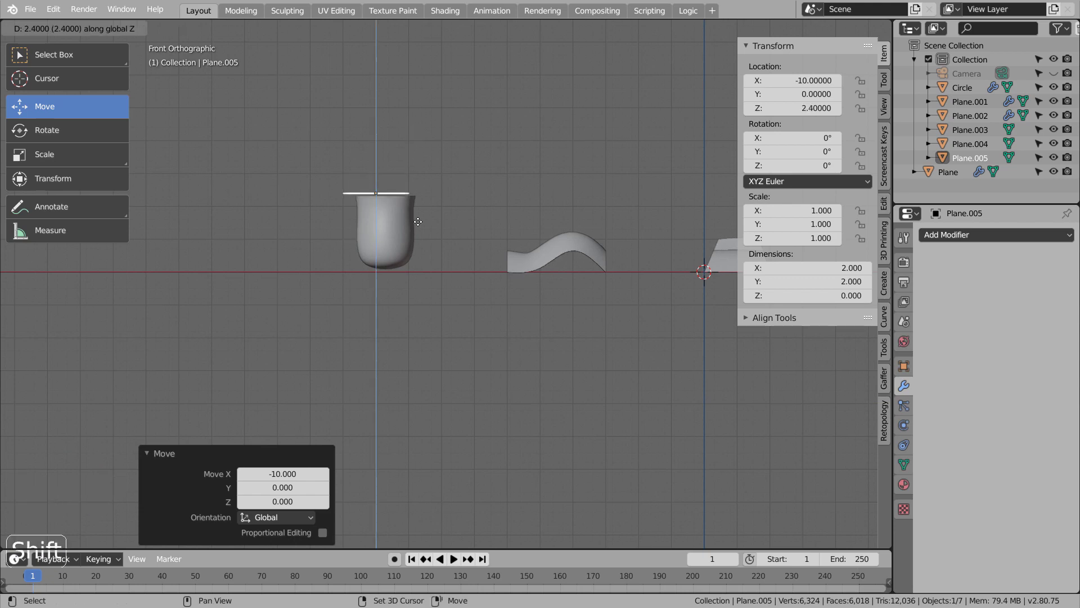
pyautogui.click(419, 242)
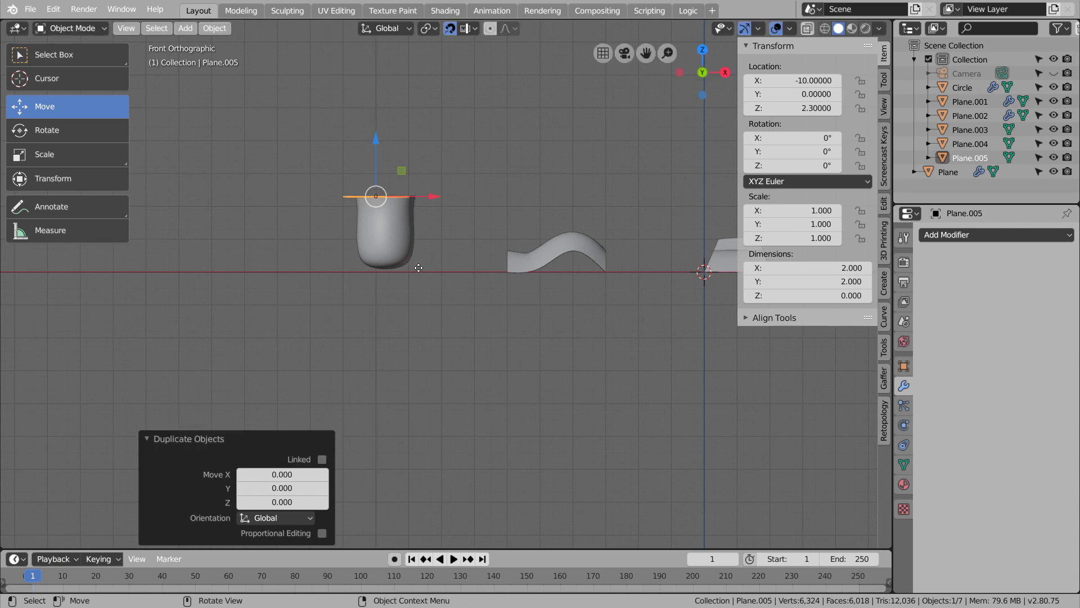
# Step: Duplicate the upper plane and place the copy between the other two at Z 1.1
pyautogui.moveTo(418, 242); pyautogui.dragTo(444, 307, button='middle')
pyautogui.press('KP_3')
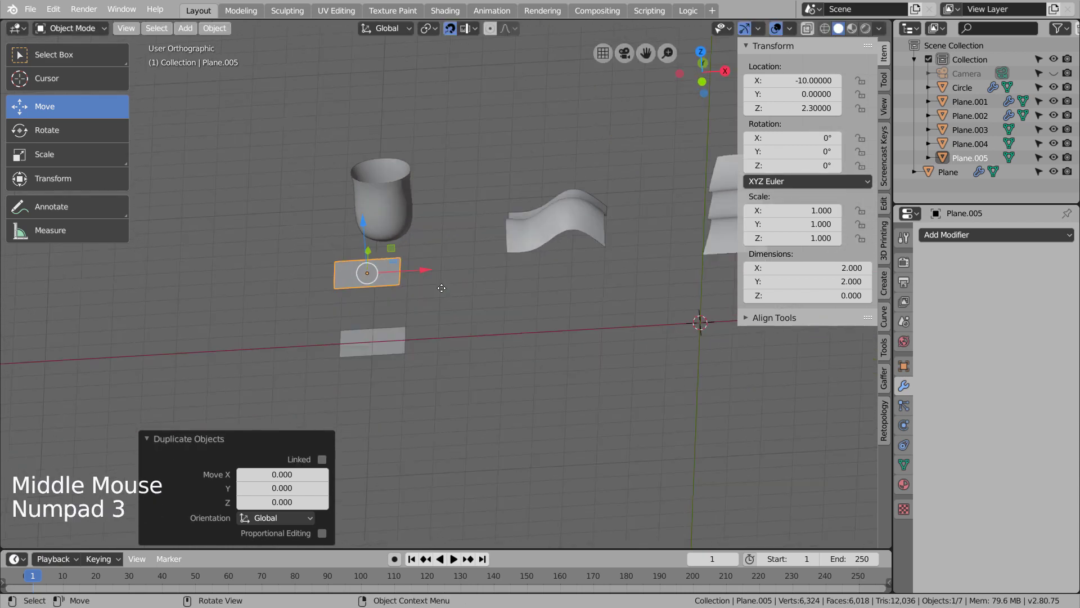
pyautogui.press('KP_1')
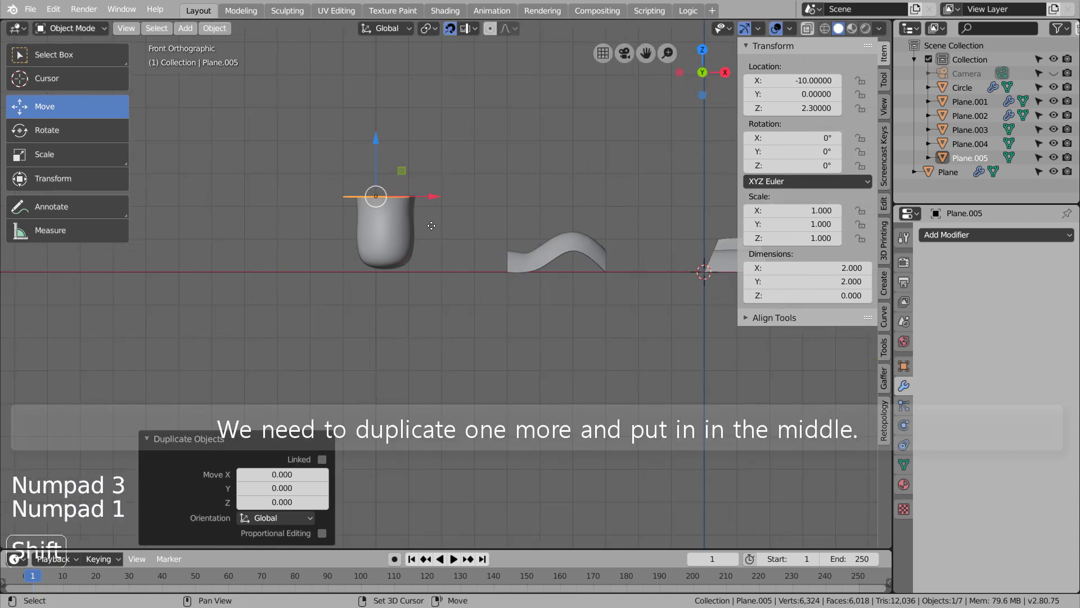
pyautogui.hotkey('shift', 'd')
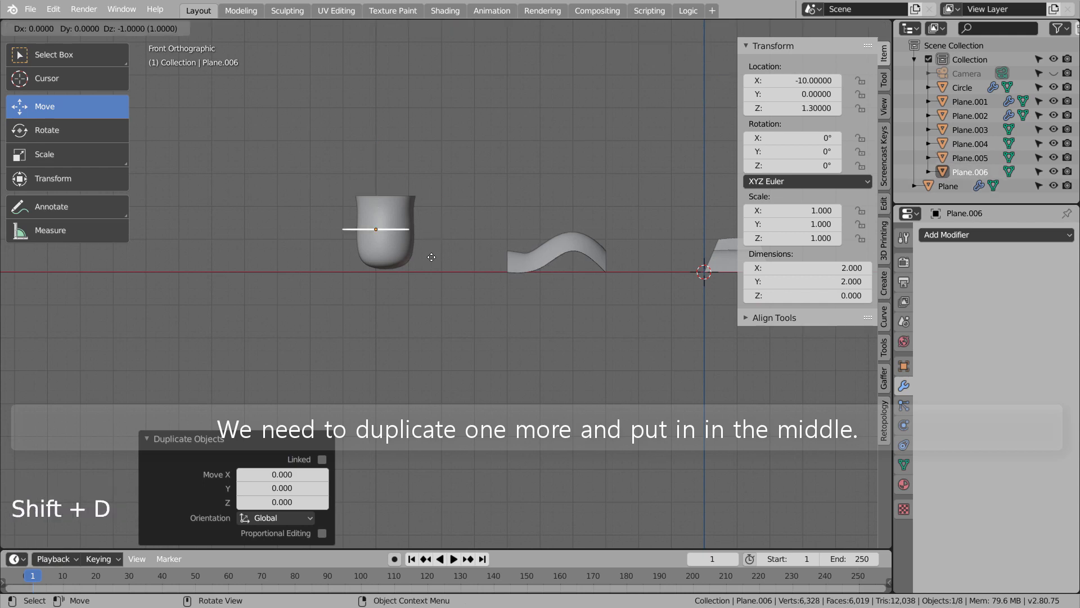
pyautogui.moveTo(431, 257); pyautogui.dragTo(478, 269, button='middle')
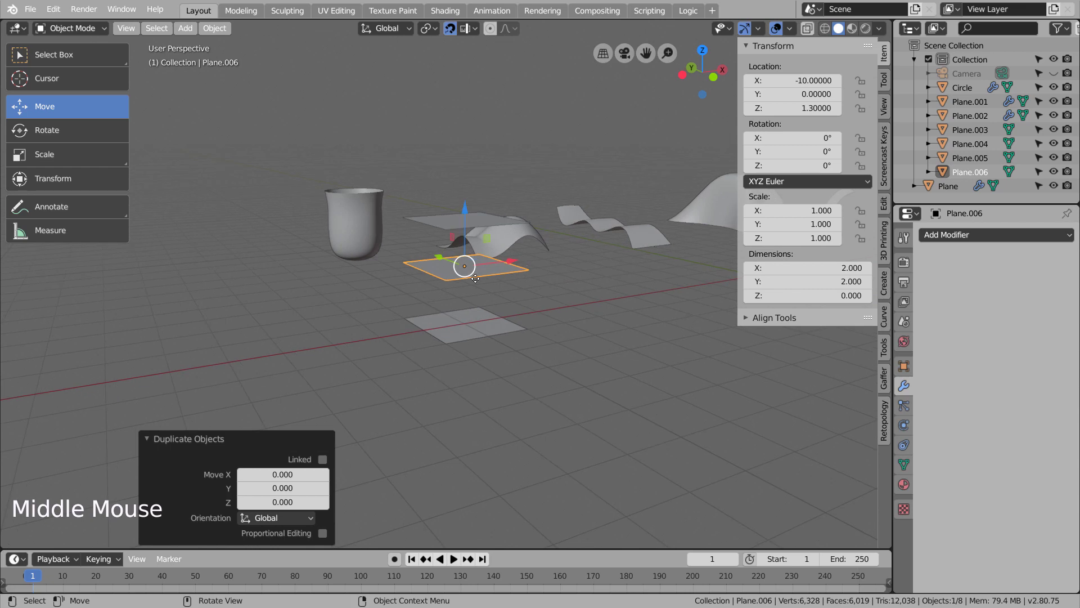
pyautogui.keyDown('shift'); pyautogui.moveTo(467, 210); pyautogui.dragTo(467, 223); pyautogui.keyUp('shift')
pyautogui.hotkey('ctrl', 'z')
pyautogui.moveTo(468, 222); pyautogui.dragTo(456, 207, button='middle')
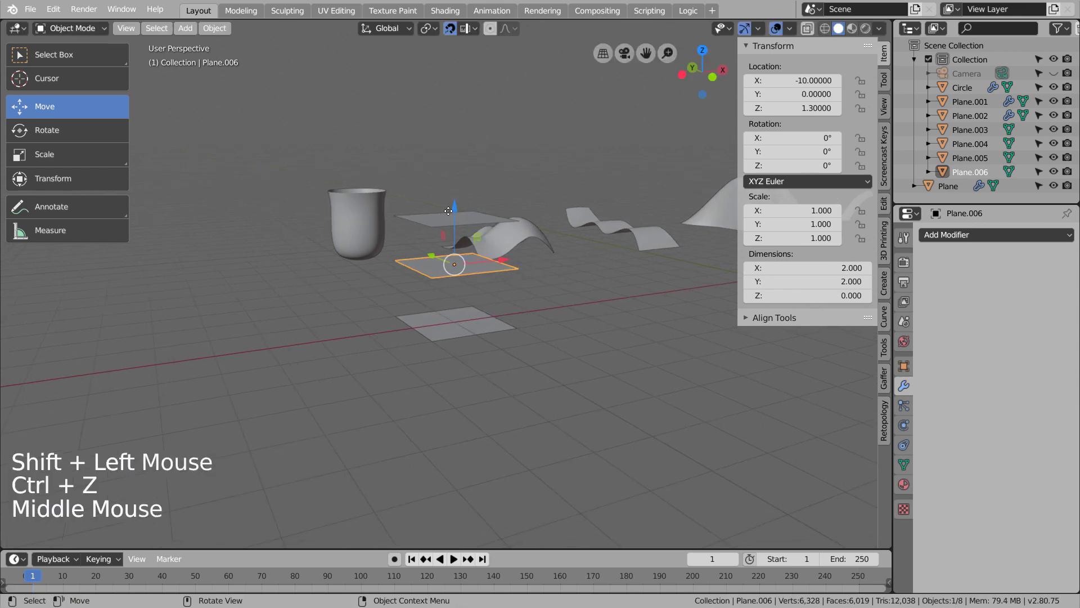
pyautogui.moveTo(456, 206); pyautogui.dragTo(455, 222)
# Step: Rotate the middle plane 45° about Z from the top view and scale it down to about 0.71
pyautogui.moveTo(455, 222); pyautogui.dragTo(510, 354, button='middle')
pyautogui.press('KP_7')
pyautogui.press('r')
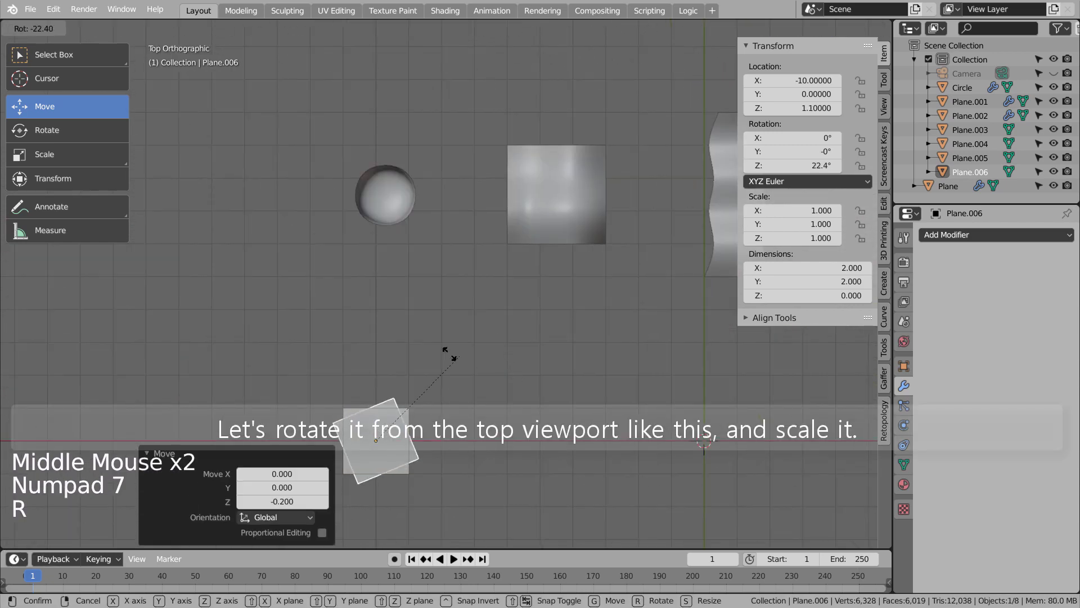
pyautogui.click(407, 355)
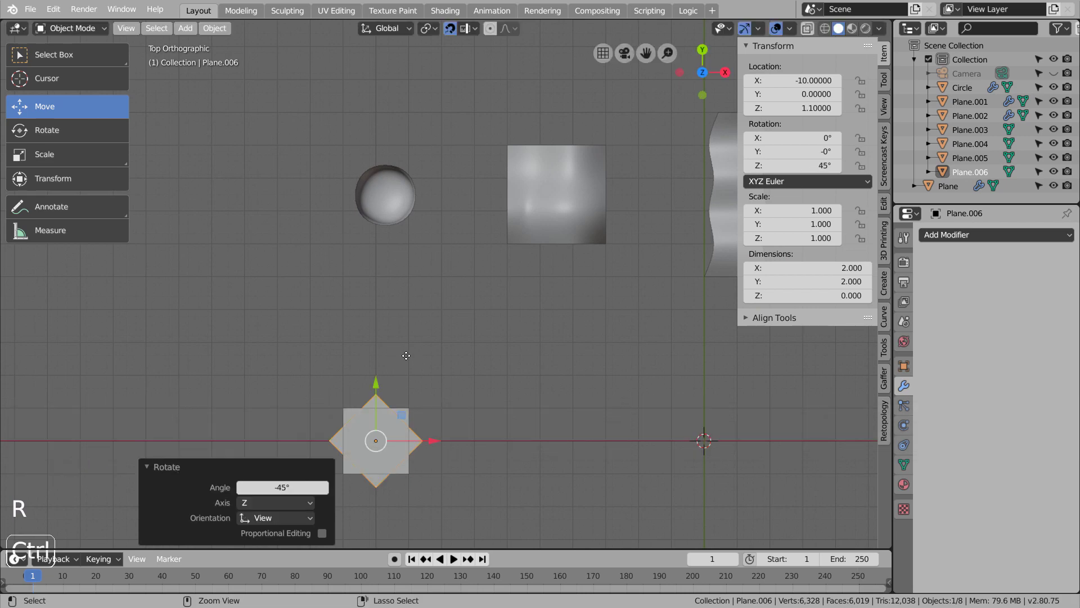
pyautogui.press('s')
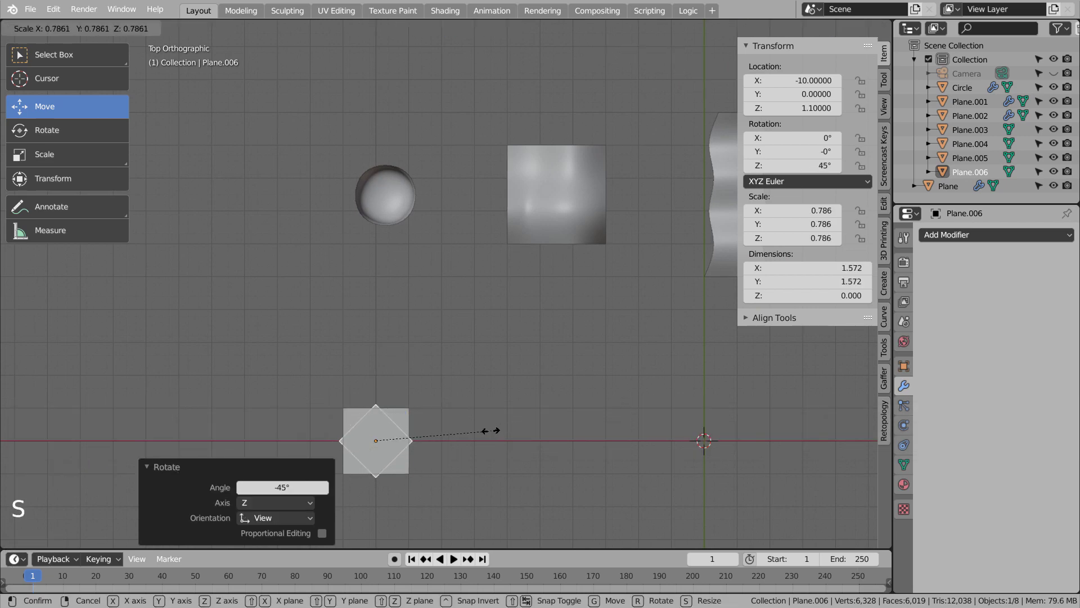
pyautogui.click(485, 430)
# Step: Select all three stacked planes and join them into one object
pyautogui.keyDown('shift'); pyautogui.moveTo(533, 449); pyautogui.dragTo(473, 321, button='middle'); pyautogui.keyUp('shift')
pyautogui.scroll(3, 464, 322)
pyautogui.press('1')
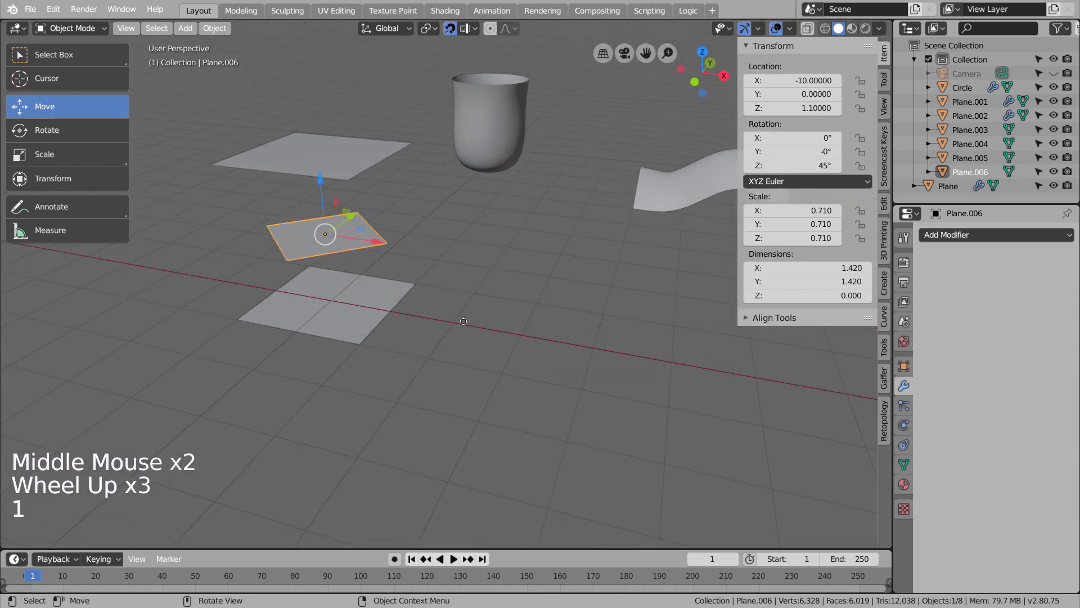
pyautogui.press('Tab')
pyautogui.press('Tab')
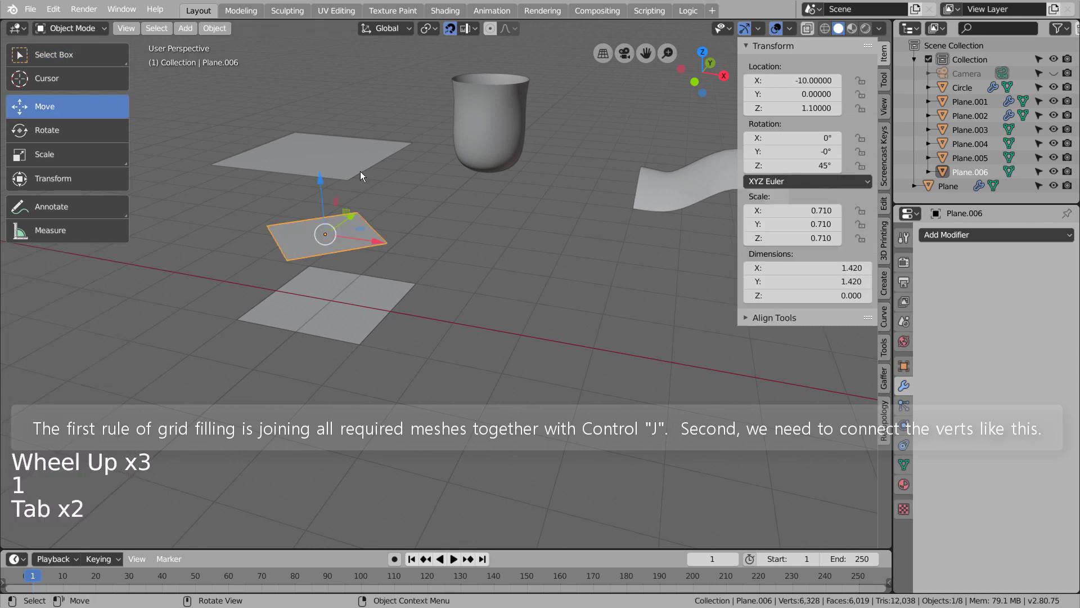
pyautogui.keyDown('shift'); pyautogui.click(331, 234); pyautogui.keyUp('shift')
pyautogui.hotkey('ctrl', 'j')
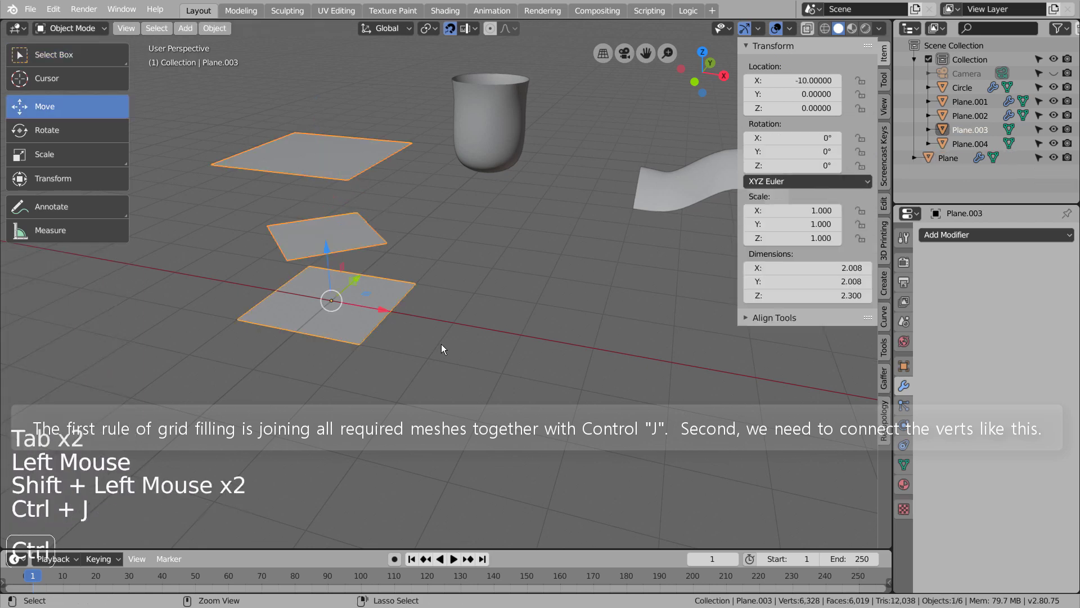
pyautogui.click(451, 343)
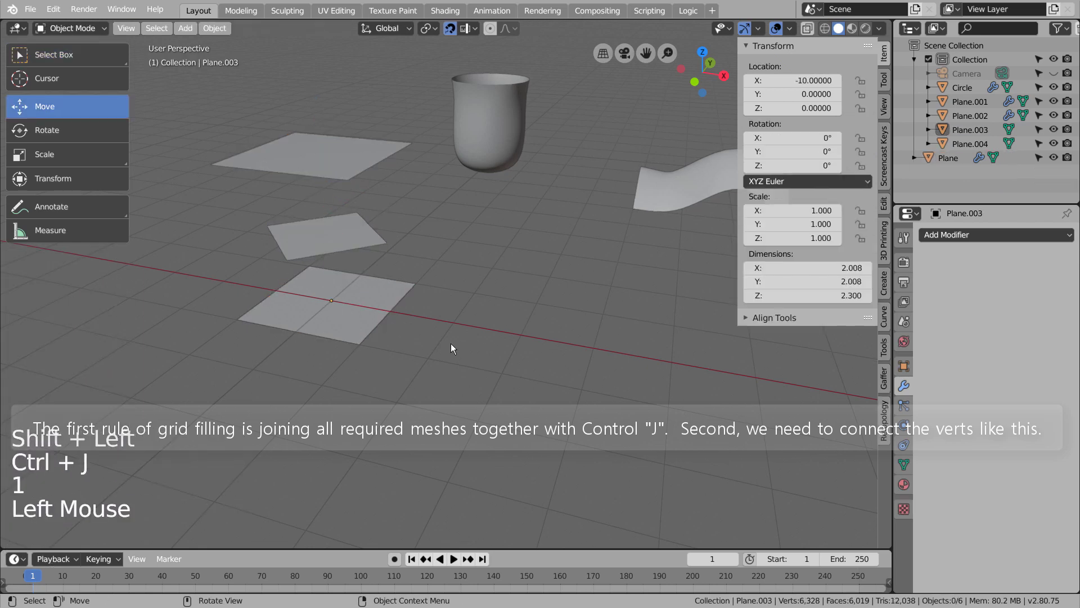
# Step: In vertex mode, connect the +X/-Y corners of the lower and upper planes with edges through the middle plane's -Y corner
pyautogui.press('1')
pyautogui.press('Tab')
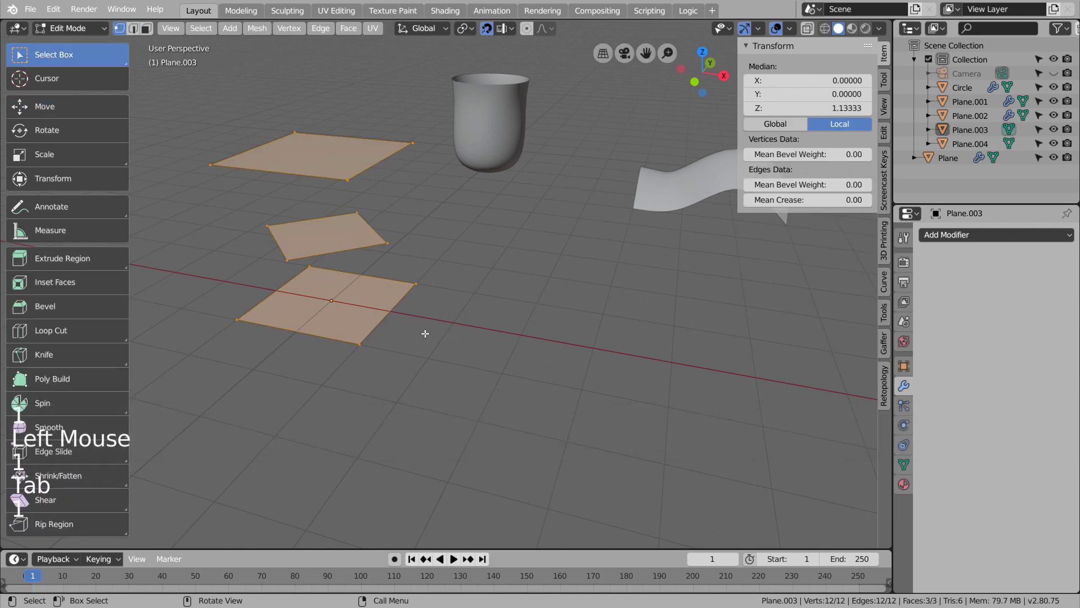
pyautogui.click(361, 345)
pyautogui.keyDown('shift'); pyautogui.click(309, 266); pyautogui.keyUp('shift')
pyautogui.press('f')
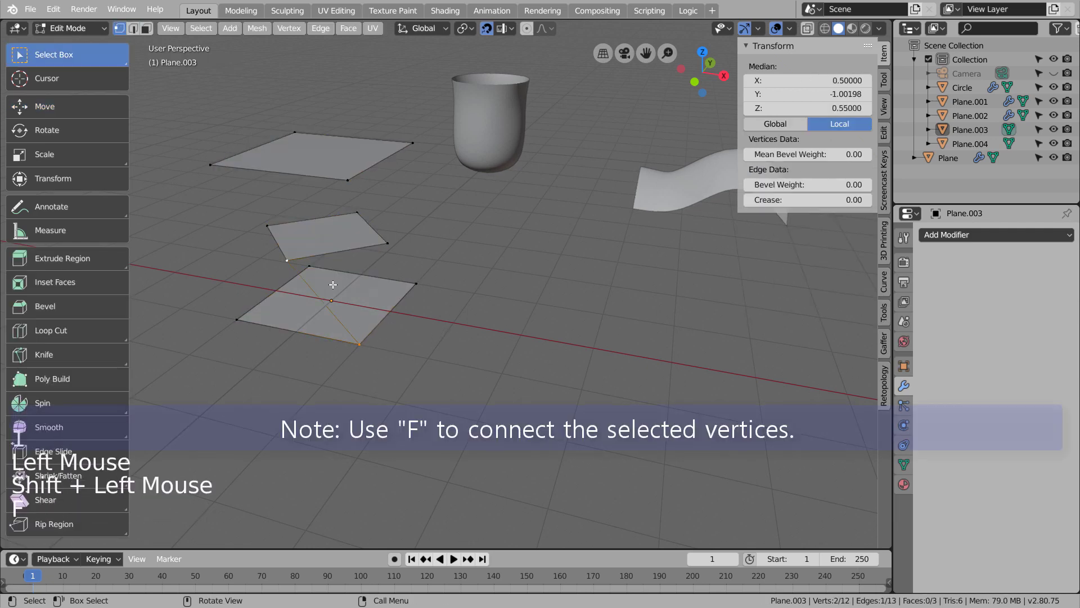
pyautogui.click(288, 260)
pyautogui.keyDown('shift'); pyautogui.click(345, 176); pyautogui.keyUp('shift')
pyautogui.press('f')
# Step: Connect the +X/+Y corners of the upper and lower planes with edges through the middle plane's +X corner
pyautogui.click(413, 143)
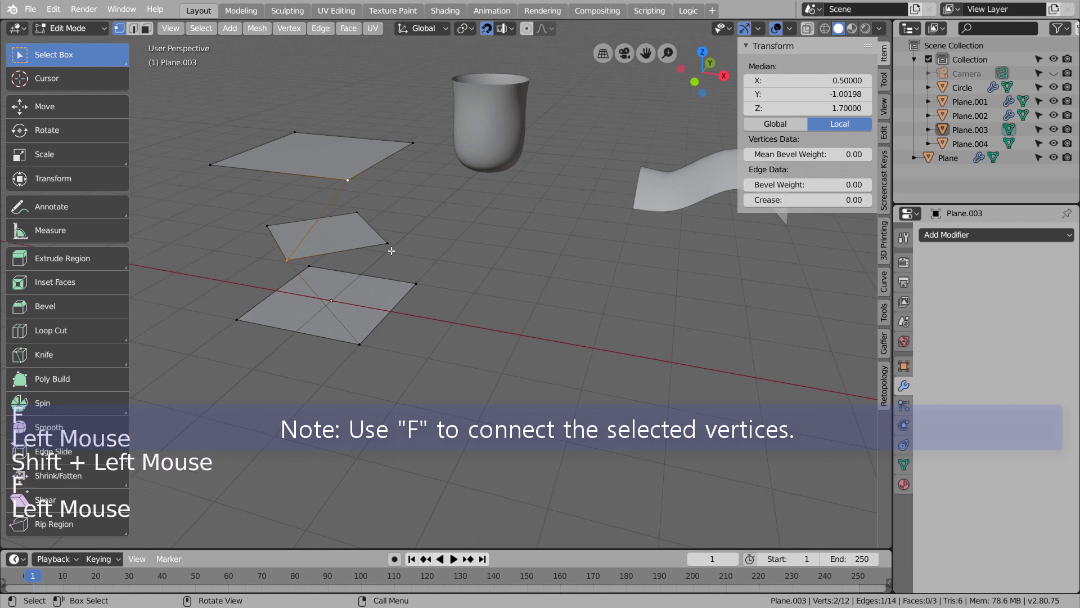
pyautogui.keyDown('shift'); pyautogui.click(396, 237); pyautogui.keyUp('shift')
pyautogui.press('f')
pyautogui.click(388, 243)
pyautogui.keyDown('shift'); pyautogui.click(416, 284); pyautogui.keyUp('shift')
pyautogui.press('f')
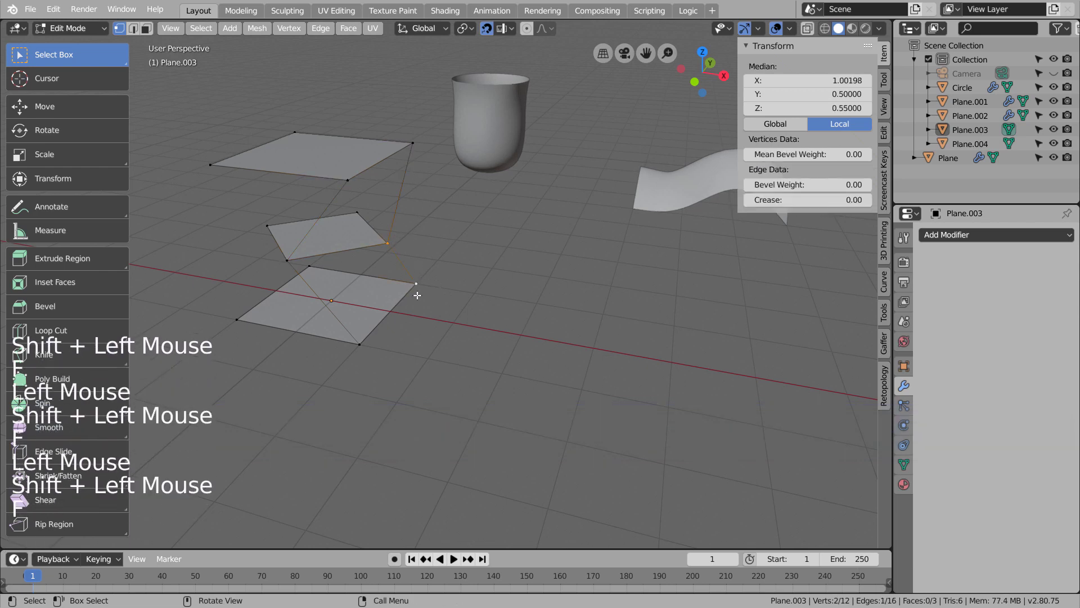
# Step: Connect the -X/-Y corners of the upper and lower planes with edges through the middle plane's -X corner
pyautogui.click(234, 155)
pyautogui.keyDown('shift'); pyautogui.click(275, 223); pyautogui.keyUp('shift')
pyautogui.press('f')
pyautogui.click(275, 224)
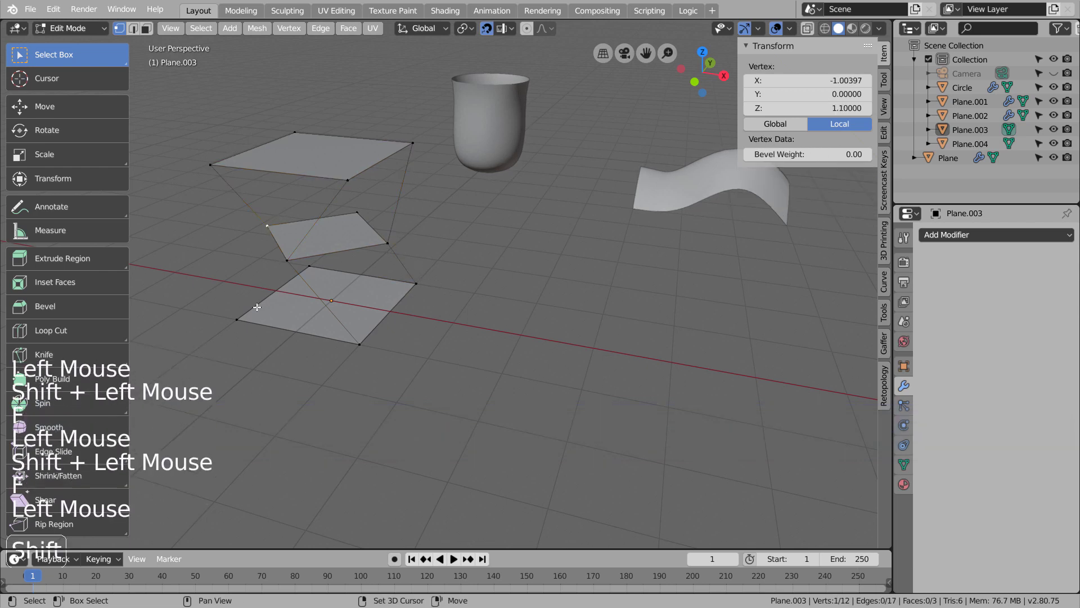
pyautogui.keyDown('shift'); pyautogui.click(262, 318); pyautogui.keyUp('shift')
pyautogui.press('f')
# Step: Connect the -X/+Y corners of both outer planes with edges through the middle plane's +Y corner and return to Object Mode
pyautogui.moveTo(262, 318); pyautogui.dragTo(410, 256, button='middle')
pyautogui.click(346, 150)
pyautogui.keyDown('shift'); pyautogui.click(454, 231); pyautogui.keyUp('shift')
pyautogui.press('f')
pyautogui.click(453, 230)
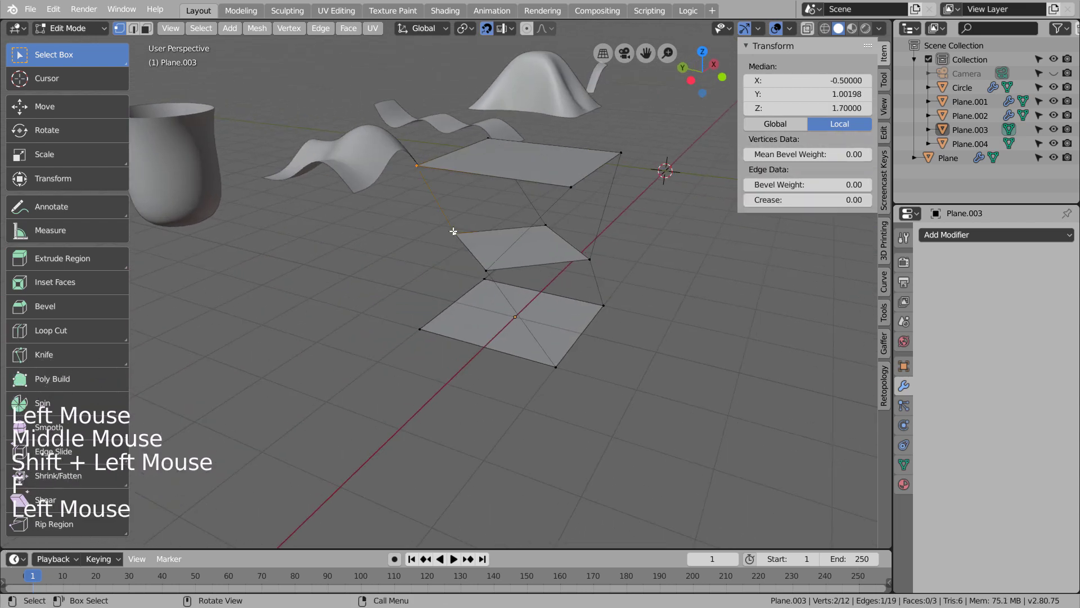
pyautogui.keyDown('shift'); pyautogui.click(444, 325); pyautogui.keyUp('shift')
pyautogui.press('f')
pyautogui.press('Tab')
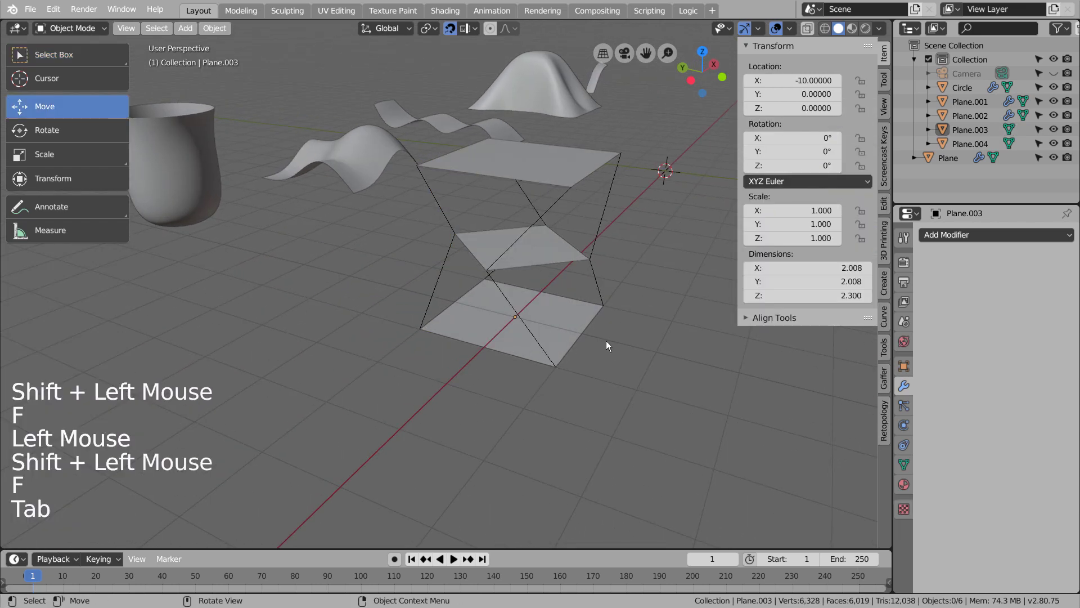
# Step: Examine the joined mesh's middle face in face select mode, ending back in Object Mode with the object selected
pyautogui.moveTo(606, 340); pyautogui.dragTo(560, 341, button='middle')
pyautogui.press('3')
pyautogui.click(410, 256)
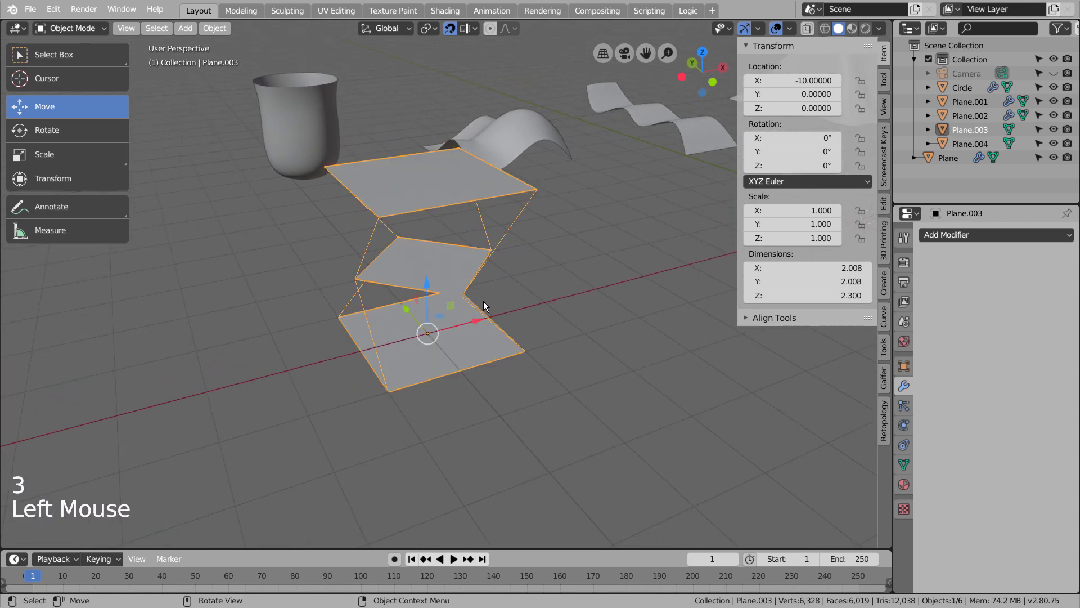
pyautogui.press('Tab')
pyautogui.click(418, 264)
pyautogui.moveTo(553, 339); pyautogui.dragTo(541, 314, button='middle')
pyautogui.press('Tab')
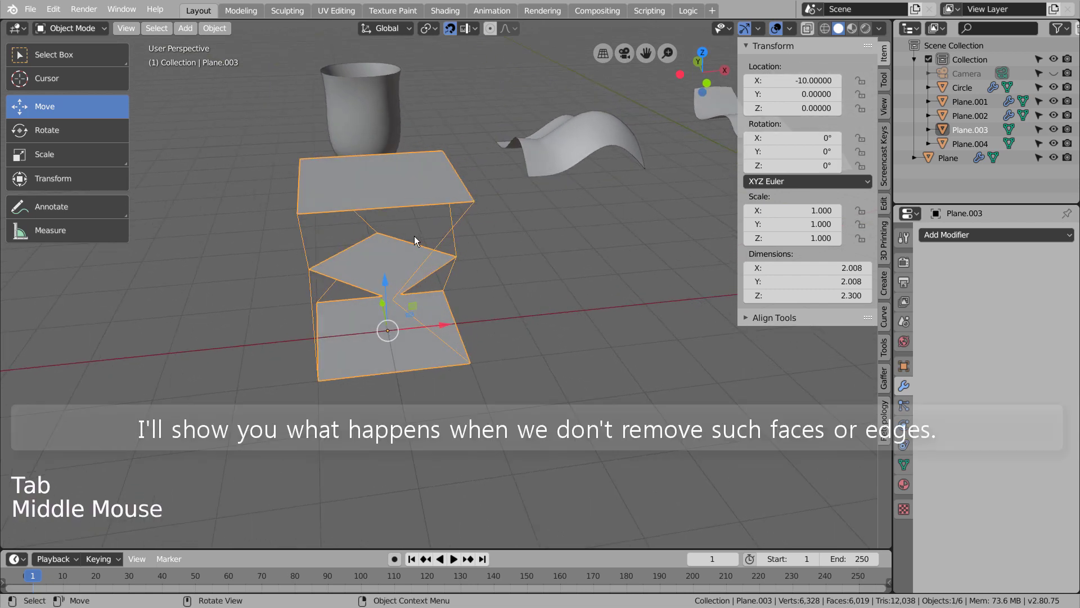
# Step: Grid fill the -Y side between the parallel edges of the upper and lower planes in edge select mode
pyautogui.click(366, 211)
pyautogui.press('Tab')
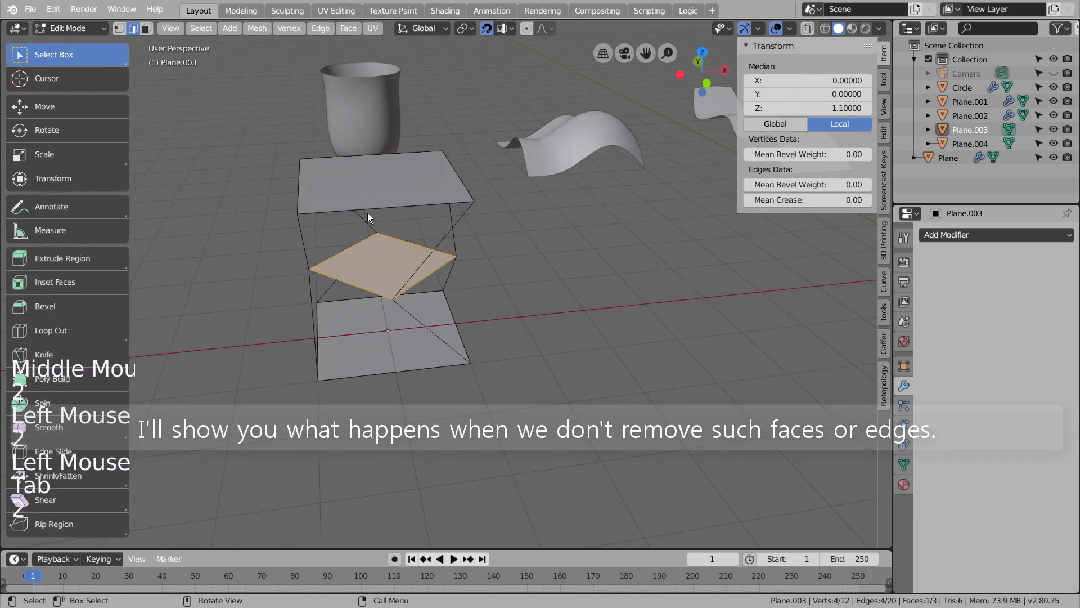
pyautogui.press('2')
pyautogui.click(367, 213)
pyautogui.moveTo(366, 213); pyautogui.dragTo(590, 394, button='middle')
pyautogui.keyDown('shift'); pyautogui.click(449, 347); pyautogui.keyUp('shift')
pyautogui.hotkey('ctrl', 'f')
pyautogui.click(558, 393)
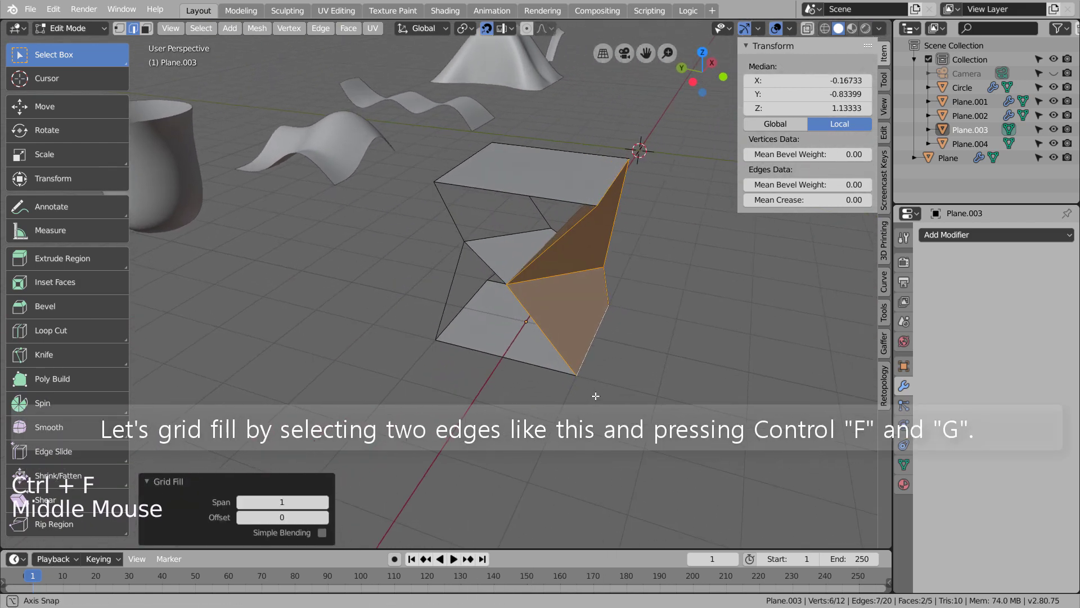
# Step: Grid fill the -X side between the matching upper and lower plane edges
pyautogui.moveTo(510, 194); pyautogui.dragTo(557, 314, button='middle')
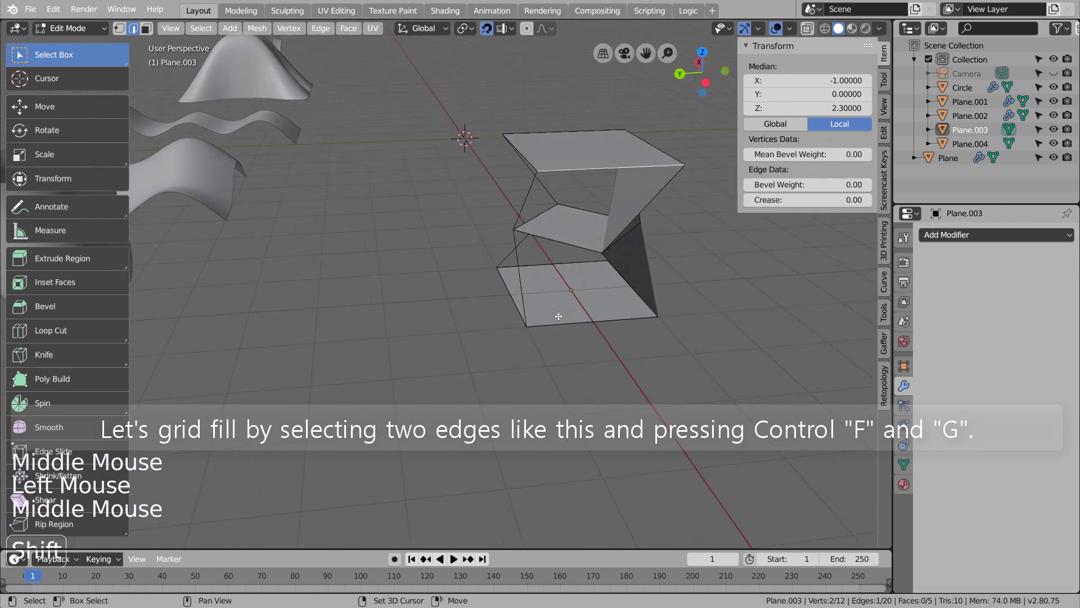
pyautogui.click(613, 167)
pyautogui.keyDown('shift'); pyautogui.click(647, 319); pyautogui.keyUp('shift')
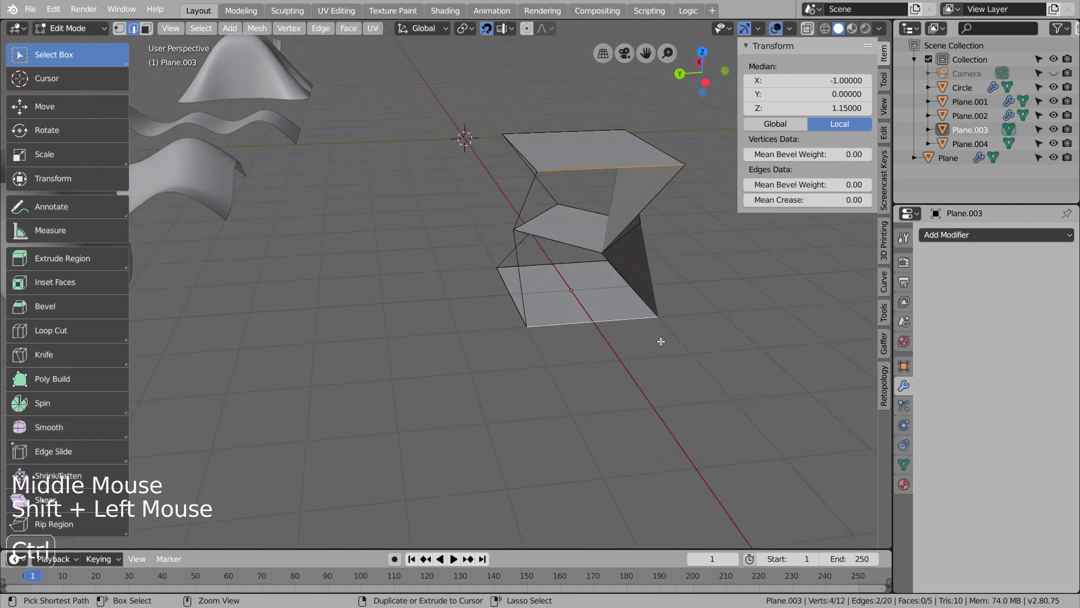
pyautogui.hotkey('ctrl', 'f')
pyautogui.click(596, 468)
# Step: Grid fill the +Y side between the matching upper and lower plane edges
pyautogui.moveTo(519, 331); pyautogui.dragTo(669, 322, button='middle')
pyautogui.click(462, 126)
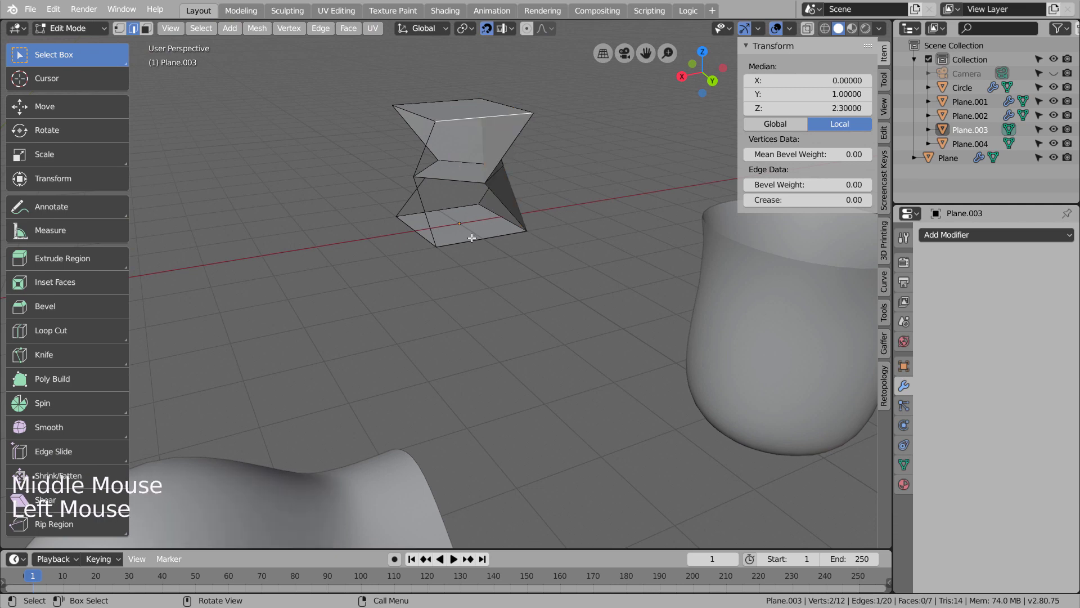
pyautogui.hotkey('ctrl', 'f')
pyautogui.click(547, 263)
# Step: Grid fill the remaining +X side between the upper and lower plane edges
pyautogui.moveTo(439, 257); pyautogui.dragTo(332, 165, button='middle')
pyautogui.click(329, 163)
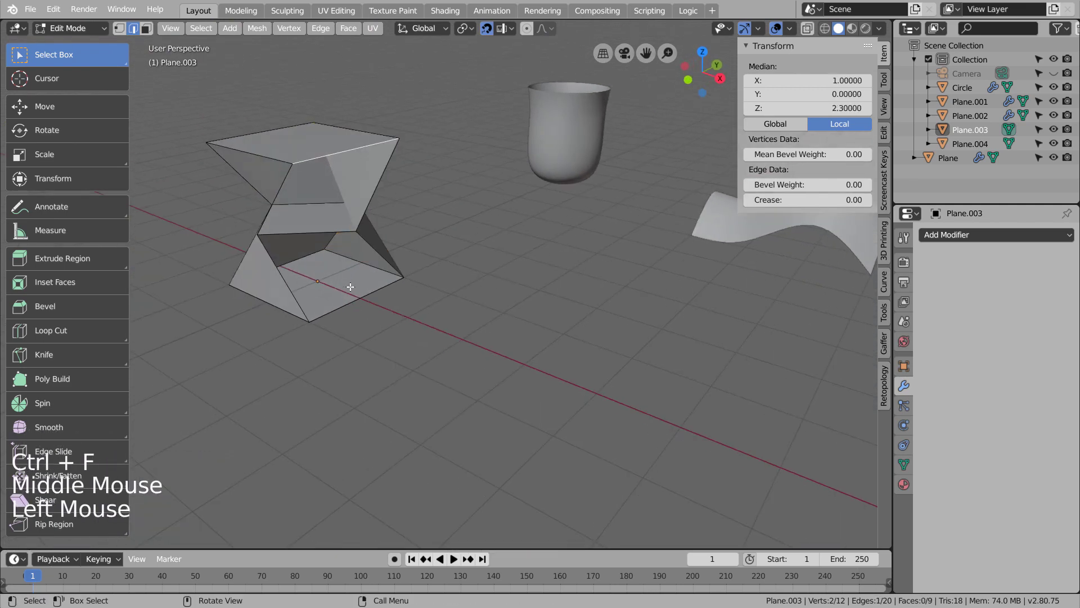
pyautogui.hotkey('ctrl', 'f')
pyautogui.click(372, 460)
# Step: Return to Object Mode and add level 3 subdivision to the filled mesh
pyautogui.moveTo(494, 328); pyautogui.dragTo(570, 270, button='middle')
pyautogui.press('Tab')
pyautogui.hotkey('ctrl', '3')
pyautogui.scroll(2, 456, 262)
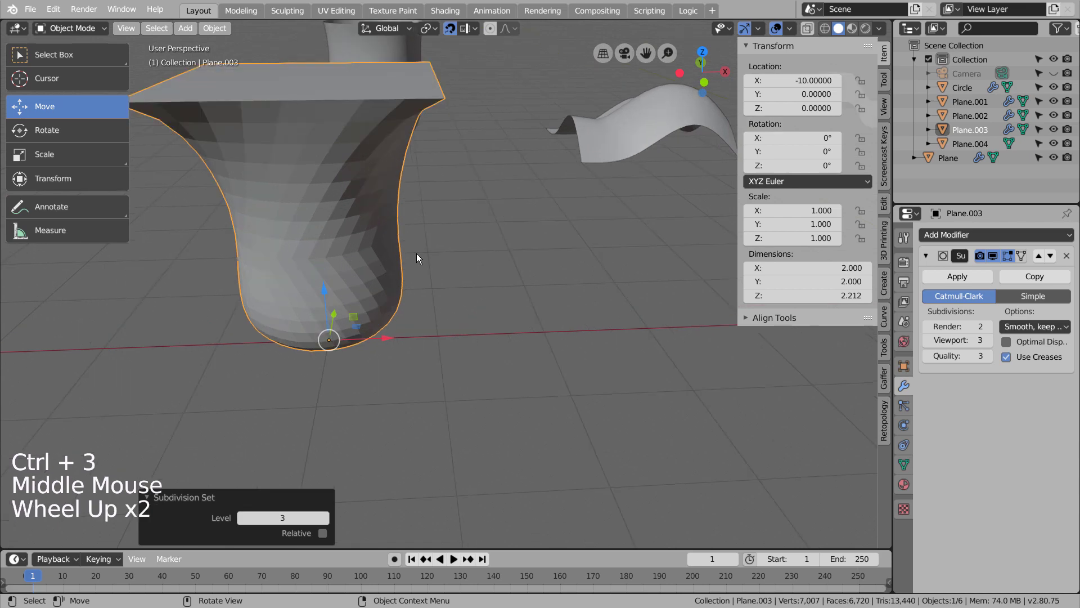
pyautogui.moveTo(417, 253); pyautogui.dragTo(393, 265, button='middle')
# Step: Delete the mesh's top face in Edit Mode to open the cup
pyautogui.press('Tab')
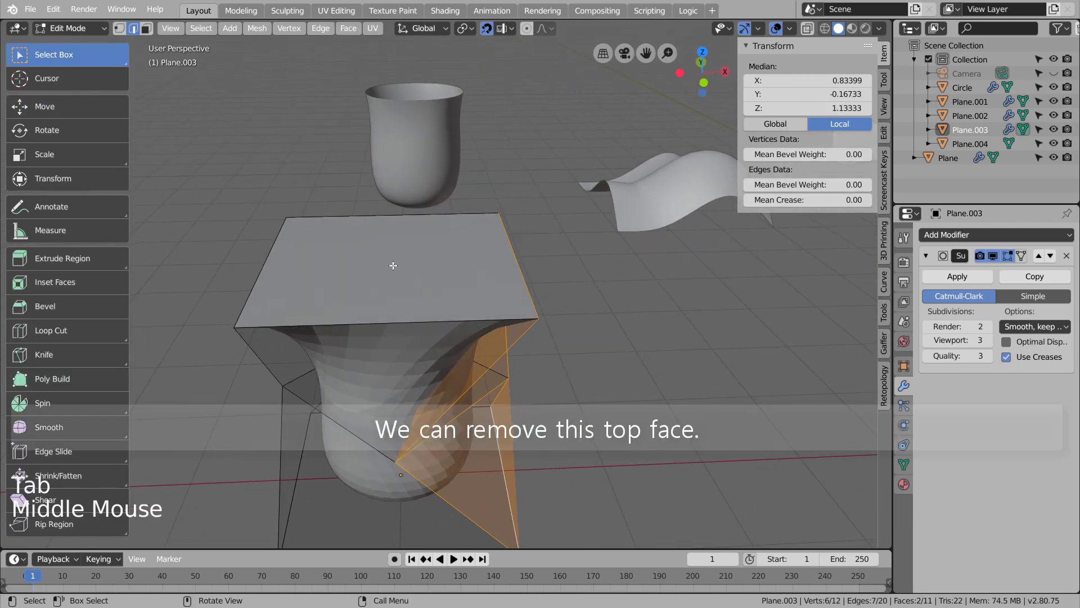
pyautogui.click(386, 260)
pyautogui.press('3')
pyautogui.click(388, 262)
pyautogui.press('x')
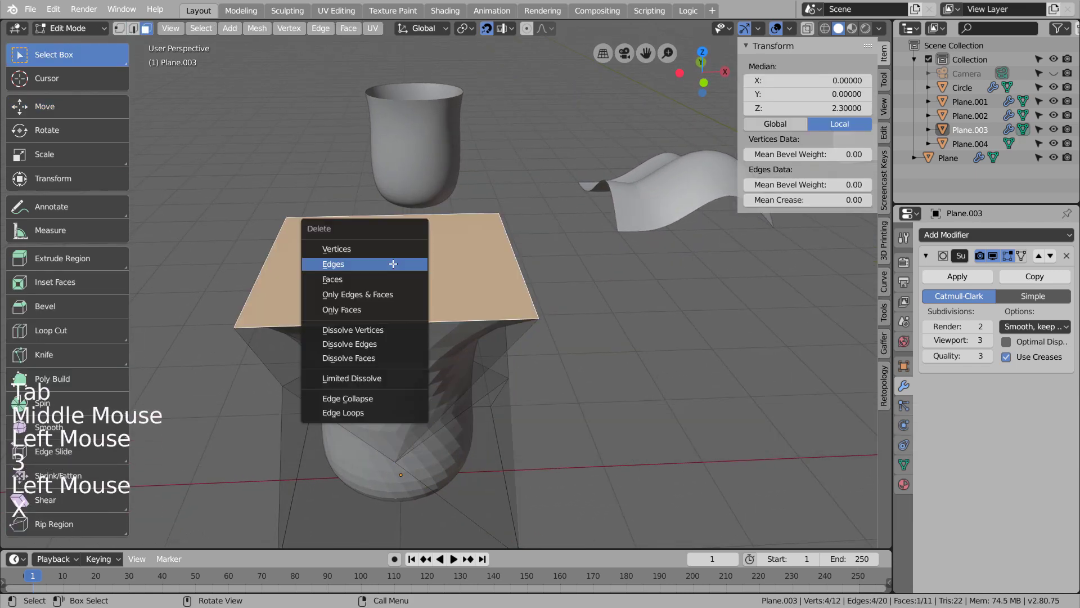
pyautogui.click(387, 278)
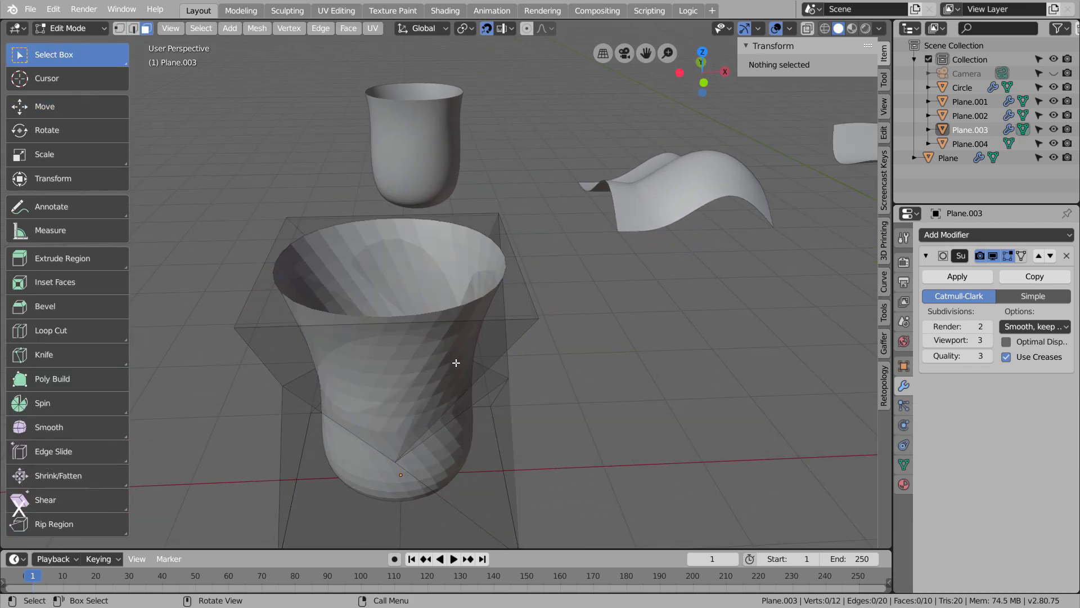
# Step: Delete the middle plane's face inside the cup
pyautogui.keyDown('shift'); pyautogui.moveTo(463, 387); pyautogui.dragTo(524, 348, button='middle'); pyautogui.keyUp('shift')
pyautogui.click(458, 409)
pyautogui.press('x')
pyautogui.click(449, 412)
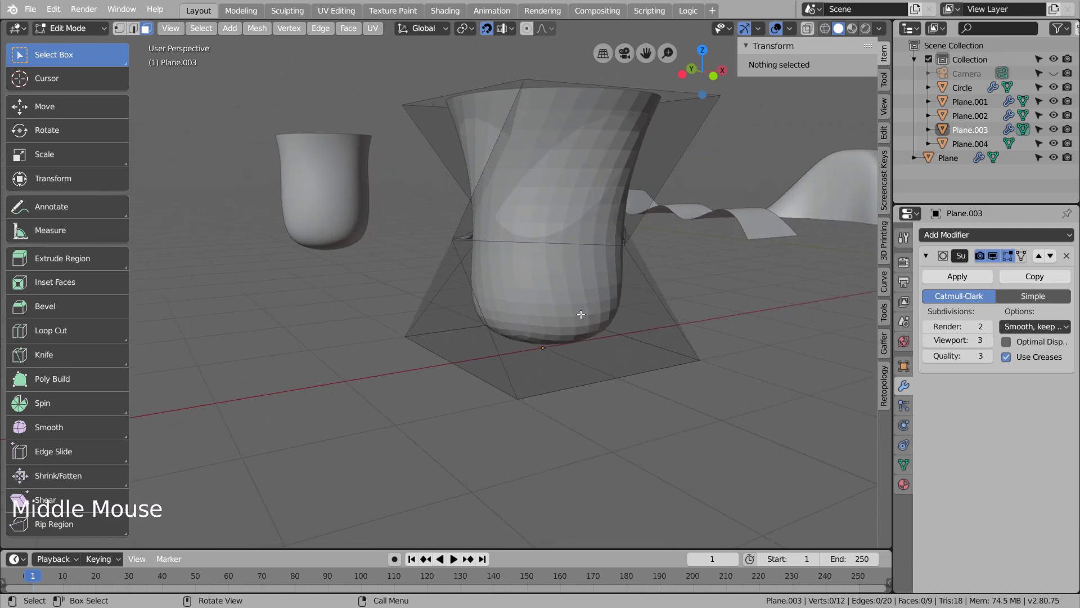
# Step: Return to Object Mode and shade the twisted cup smooth
pyautogui.press('Tab')
pyautogui.moveTo(599, 300); pyautogui.dragTo(526, 301, button='middle')
pyautogui.scroll(2, 324, 238)
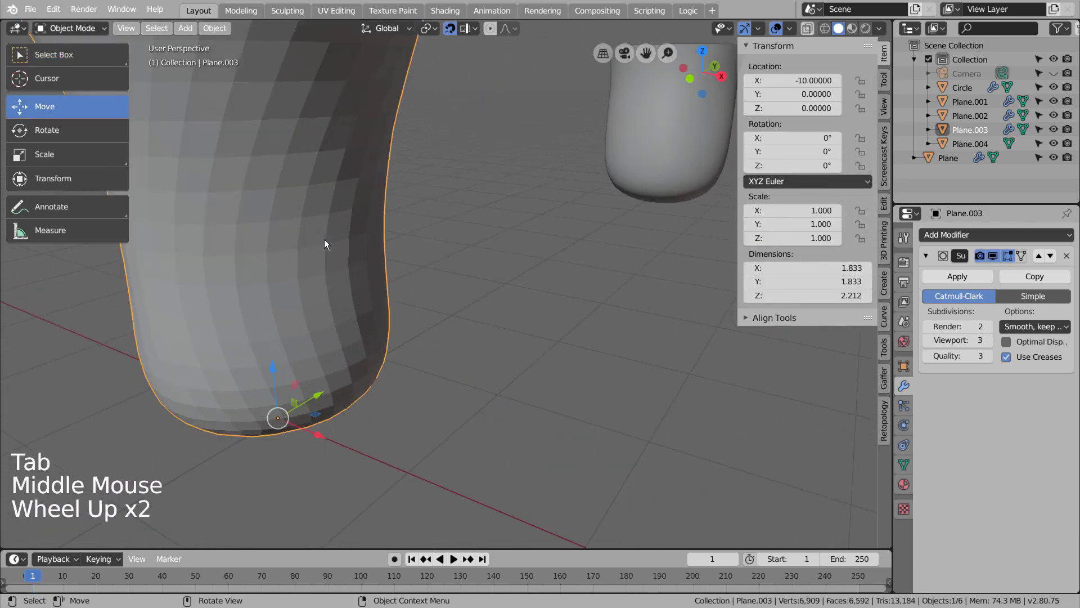
pyautogui.scroll(1, 324, 239)
pyautogui.keyDown('shift'); pyautogui.moveTo(324, 239); pyautogui.dragTo(491, 350, button='middle'); pyautogui.keyUp('shift')
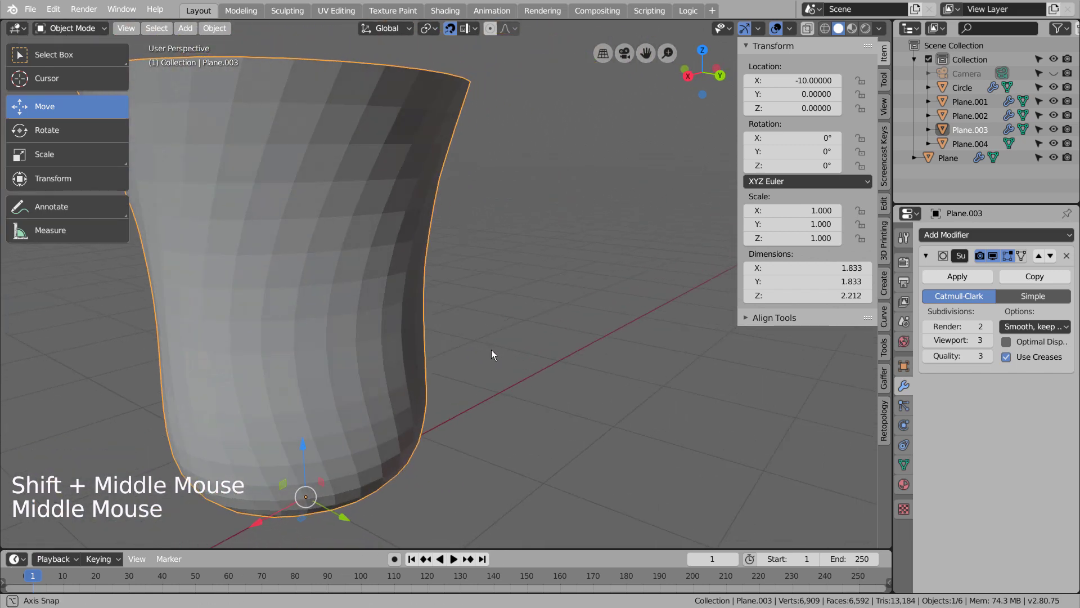
pyautogui.hotkey('ctrl', '3')
pyautogui.moveTo(410, 312); pyautogui.dragTo(504, 342, button='middle')
pyautogui.click(451, 318)
pyautogui.rightClick(504, 343)
# Step: Move the twisted cup 5 m along the Y axis
pyautogui.scroll(-7, 506, 344)
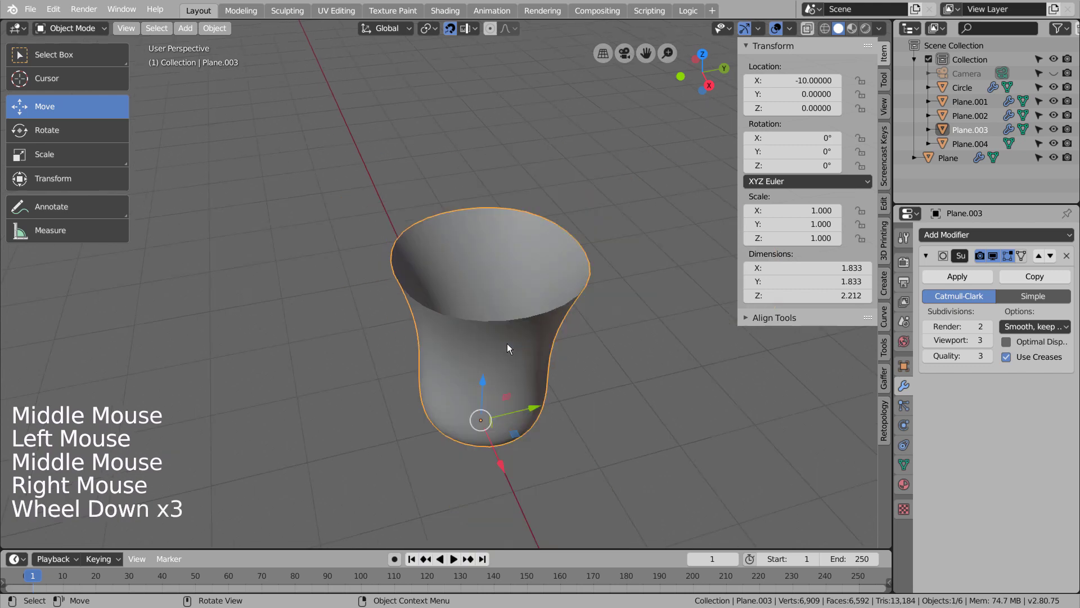
pyautogui.scroll(-2, 508, 349)
pyautogui.moveTo(511, 316); pyautogui.dragTo(627, 301)
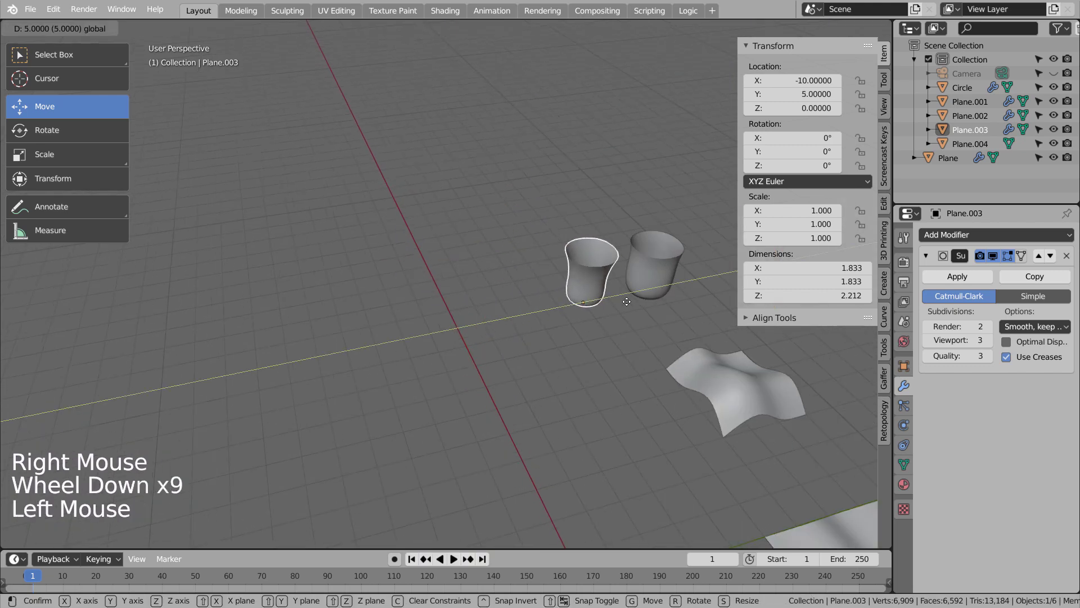
pyautogui.moveTo(505, 320); pyautogui.dragTo(506, 321)
# Step: Examine the mesh of the square wavy surface in Edit Mode and return to Object Mode
pyautogui.moveTo(637, 403); pyautogui.dragTo(506, 366, button='middle')
pyautogui.moveTo(507, 365)
pyautogui.keyDown('shift'); pyautogui.mouseDown(button='middle')
pyautogui.moveTo(398, 355)
pyautogui.moveTo(457, 340)
pyautogui.mouseUp(button='middle'); pyautogui.keyUp('shift')
pyautogui.click(457, 339)
pyautogui.moveTo(521, 388)
pyautogui.mouseDown(button='middle')
pyautogui.moveTo(603, 396)
pyautogui.moveTo(856, 375)
pyautogui.moveTo(824, 424)
pyautogui.moveTo(684, 445)
pyautogui.moveTo(548, 380)
pyautogui.moveTo(489, 398)
pyautogui.moveTo(478, 441)
pyautogui.moveTo(860, 342)
pyautogui.moveTo(841, 373)
pyautogui.moveTo(575, 403)
pyautogui.moveTo(499, 378)
pyautogui.moveTo(458, 340)
pyautogui.moveTo(525, 338)
pyautogui.moveTo(598, 356)
pyautogui.moveTo(554, 371)
pyautogui.mouseUp(button='middle')
pyautogui.press('KP_Decimal')
pyautogui.press('Tab')
pyautogui.scroll(1, 572, 352)
pyautogui.scroll(-12, 571, 352)
pyautogui.click(554, 371)
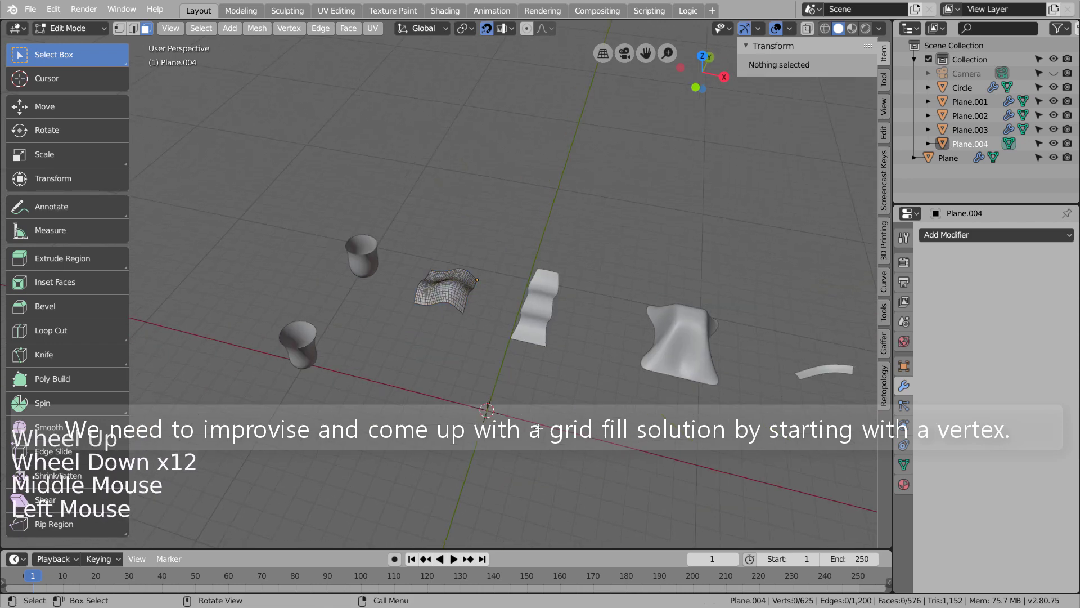
pyautogui.hotkey('shift', 'a')
pyautogui.click(555, 360)
pyautogui.press('Tab')
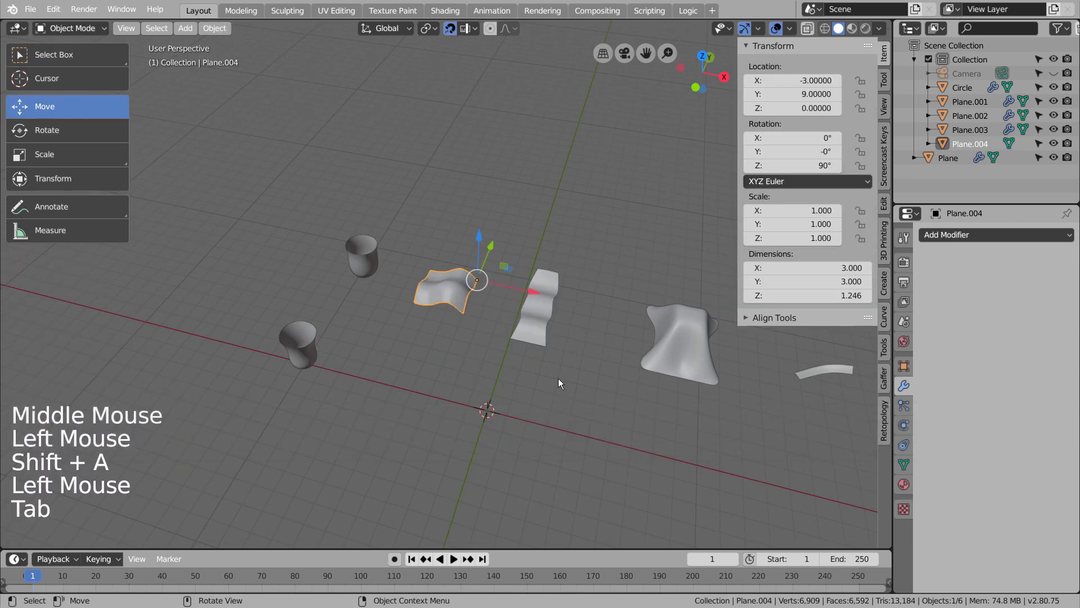
# Step: Deselect everything and check all objects in wireframe before restoring the solid display
pyautogui.click(555, 386)
pyautogui.press('Tab')
pyautogui.press('Tab')
pyautogui.hotkey('shift', 'z')
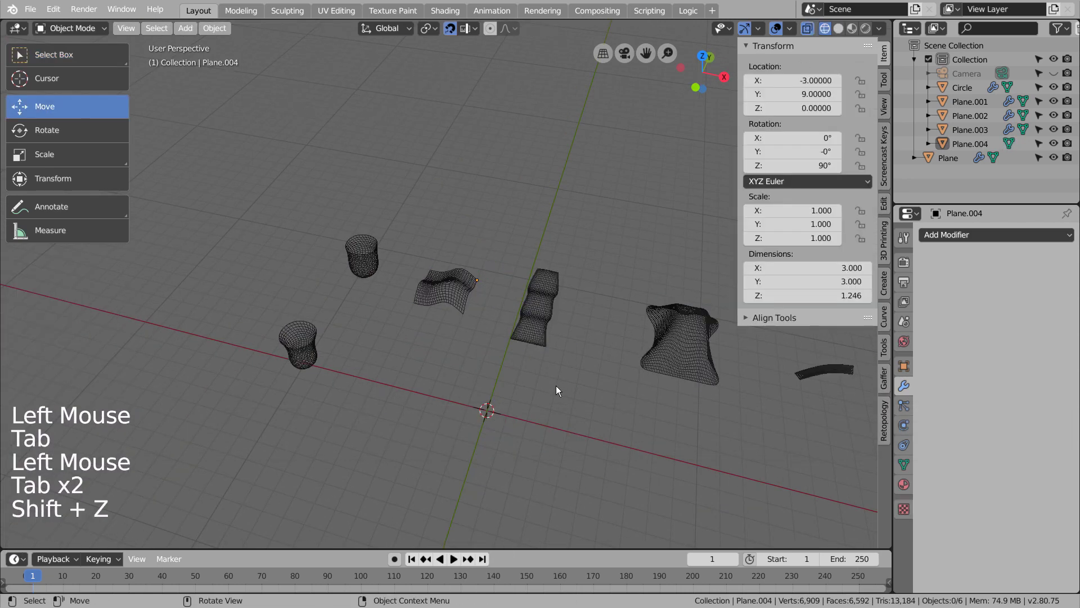
pyautogui.hotkey('shift', 'z')
# Step: Add a 2 m plane at the world origin
pyautogui.hotkey('shift', 'a')
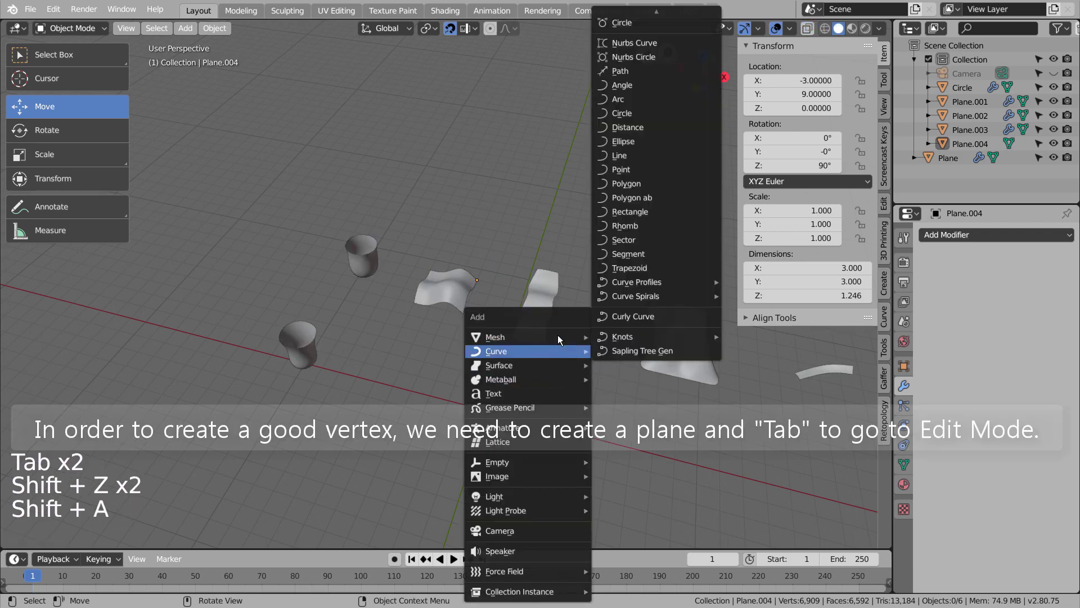
pyautogui.moveTo(535, 335)
pyautogui.click(658, 52)
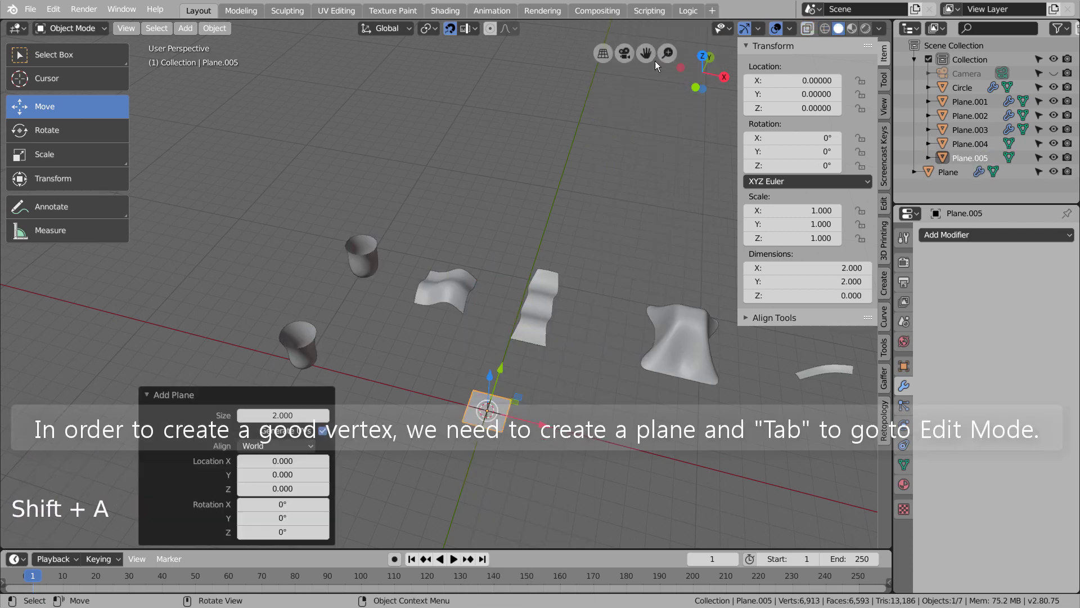
# Step: Merge all vertices of the new plane at center into a single vertex in Edit Mode
pyautogui.click(502, 409)
pyautogui.press('Tab')
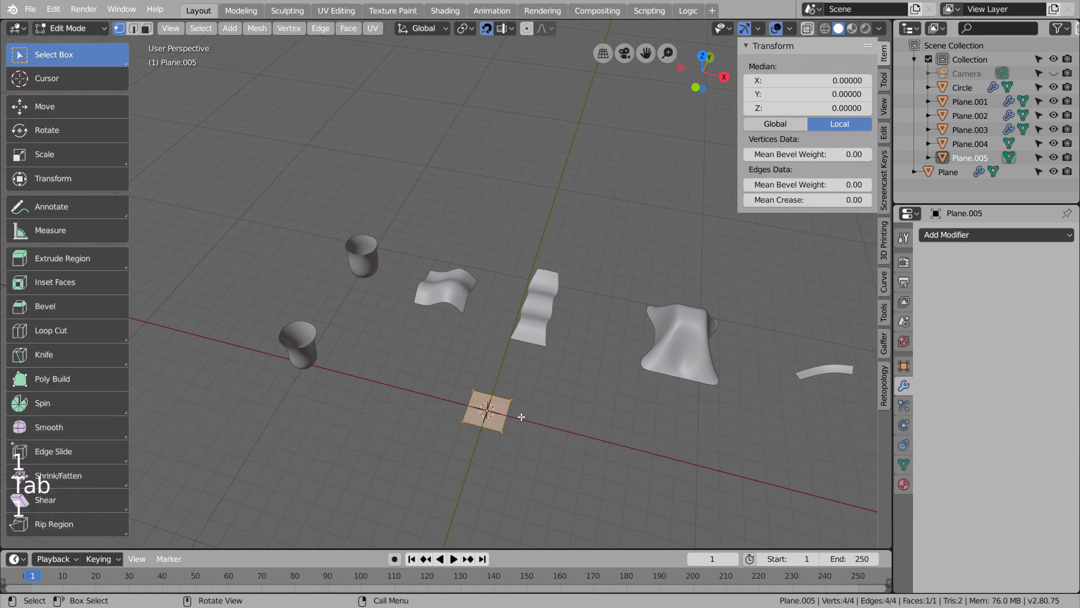
pyautogui.hotkey('alt', 'm')
pyautogui.click(521, 417)
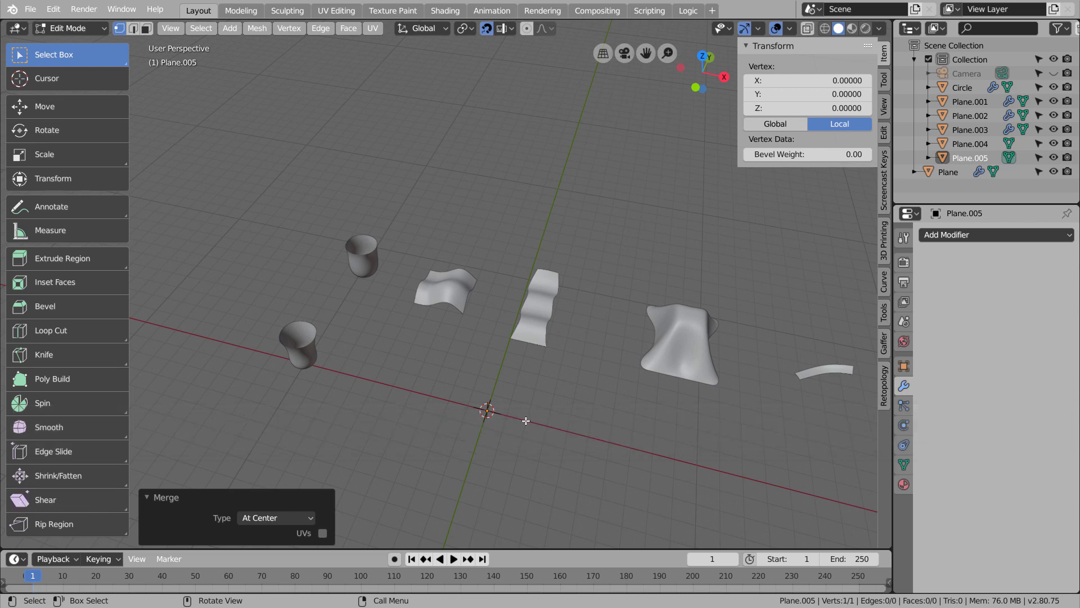
pyautogui.moveTo(507, 424); pyautogui.dragTo(517, 436, button='middle')
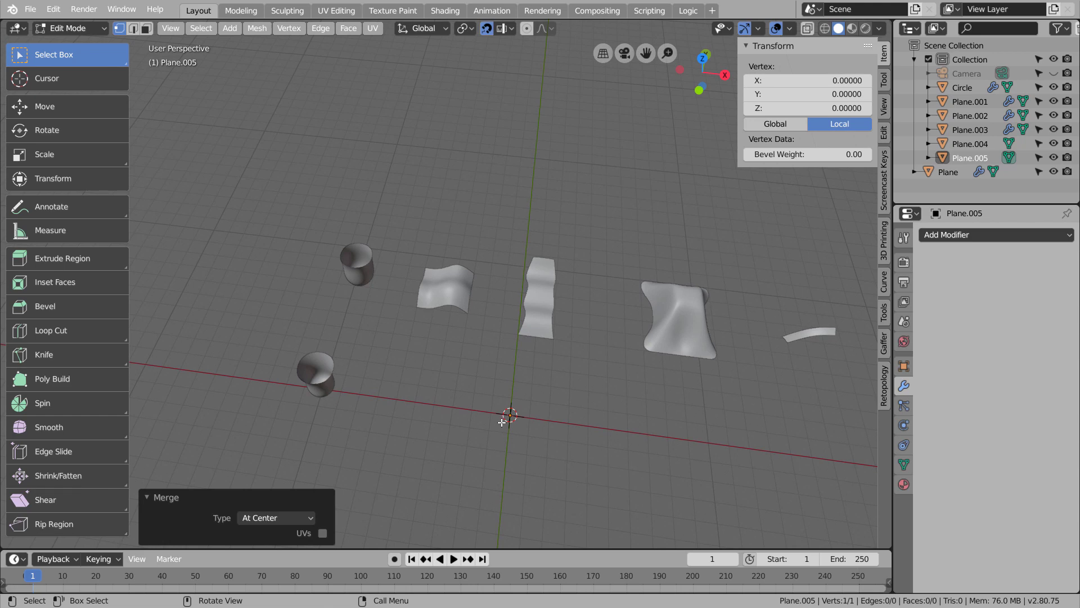
# Step: Extrude the single vertex -4 m along the X axis
pyautogui.press('Tab')
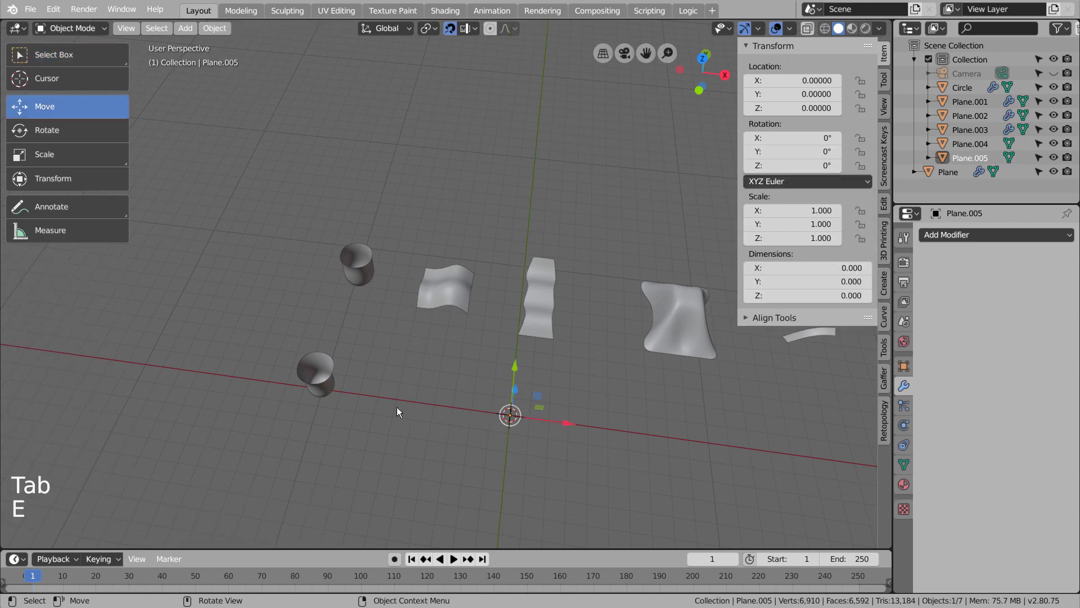
pyautogui.press('Tab')
pyautogui.press('e')
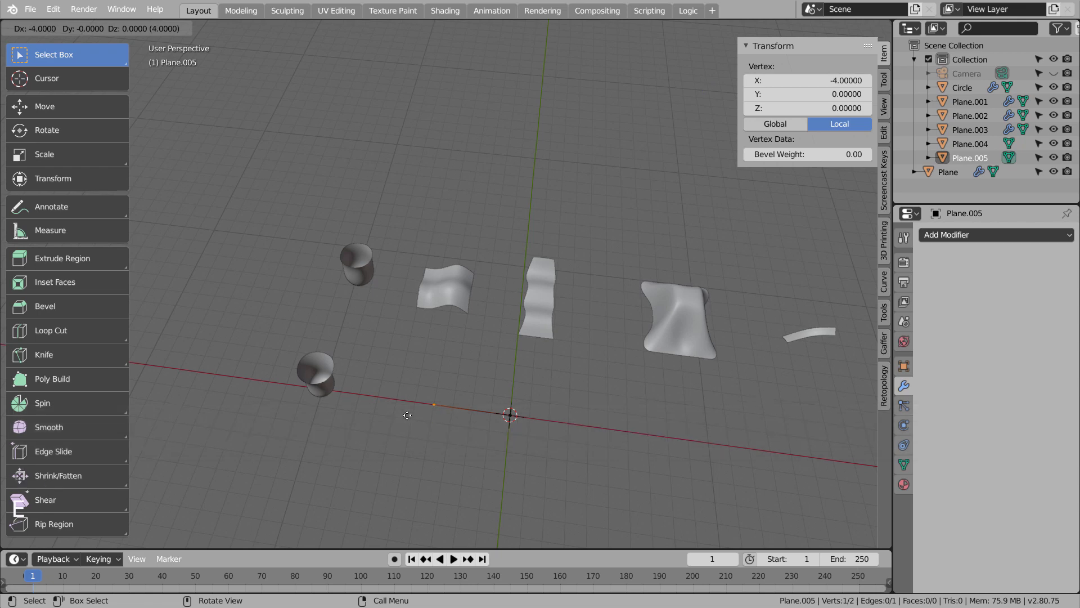
pyautogui.click(408, 415)
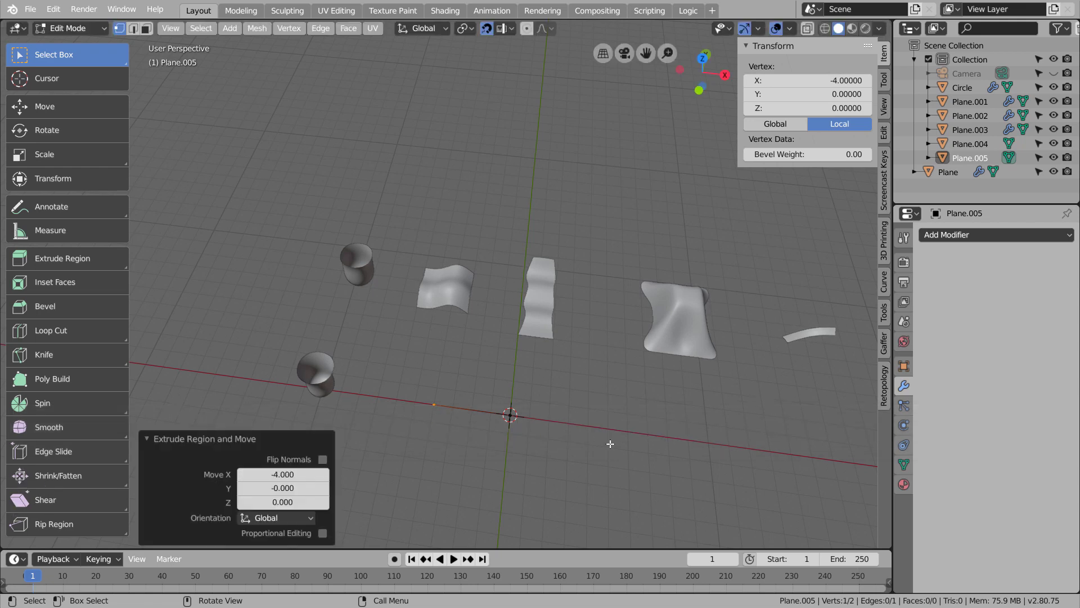
# Step: Select both ends of the extruded edge and subdivide it with 2 cuts
pyautogui.keyDown('shift'); pyautogui.click(532, 421); pyautogui.keyUp('shift')
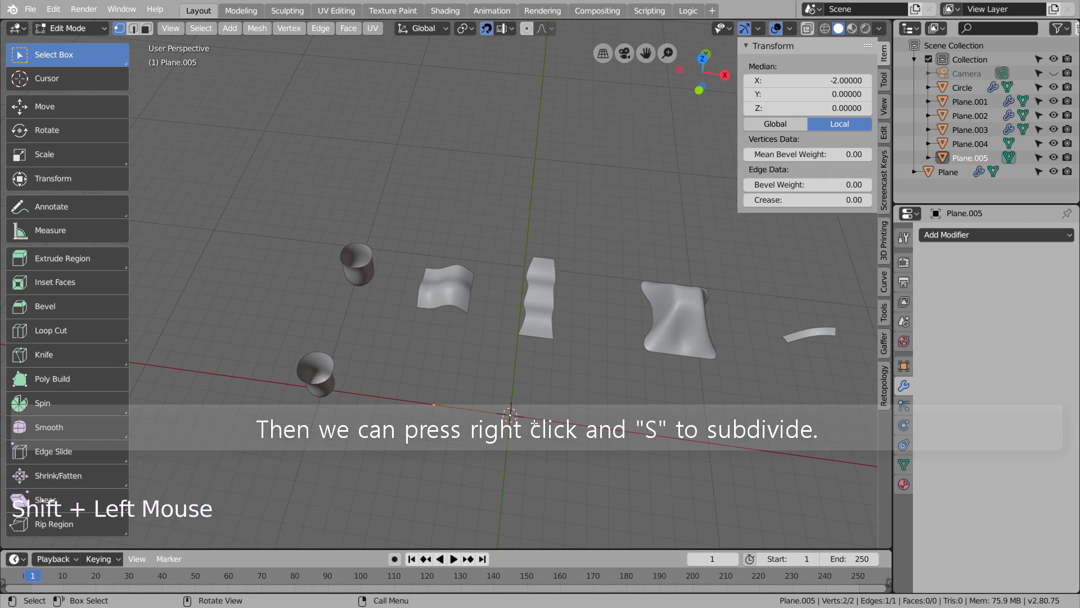
pyautogui.rightClick(533, 422)
pyautogui.press('s')
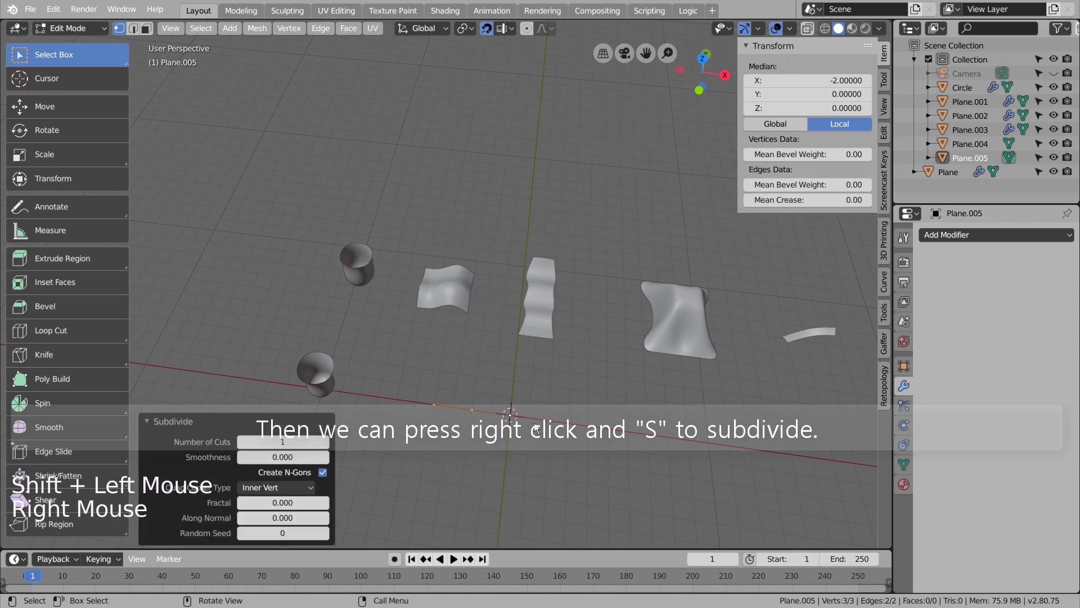
pyautogui.click(325, 441)
pyautogui.keyDown('shift'); pyautogui.moveTo(601, 456); pyautogui.dragTo(617, 370, button='middle'); pyautogui.keyUp('shift')
pyautogui.scroll(4, 458, 366)
pyautogui.scroll(2, 599, 396)
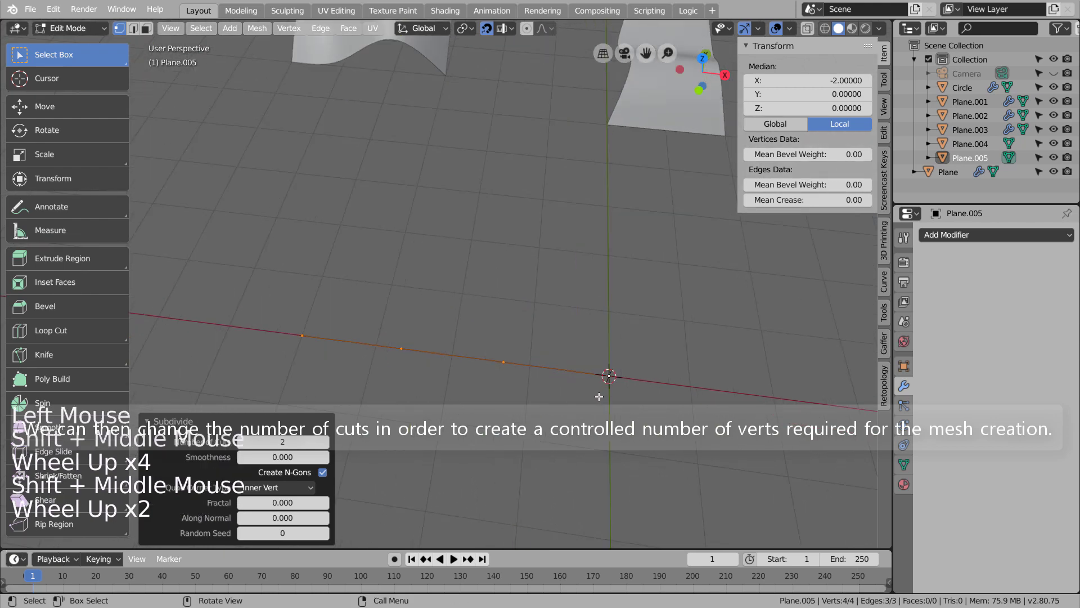
# Step: Raise the inner vertex nearest the origin 1 m along Z and adjust its height
pyautogui.click(504, 365)
pyautogui.moveTo(553, 402); pyautogui.dragTo(562, 360, button='middle')
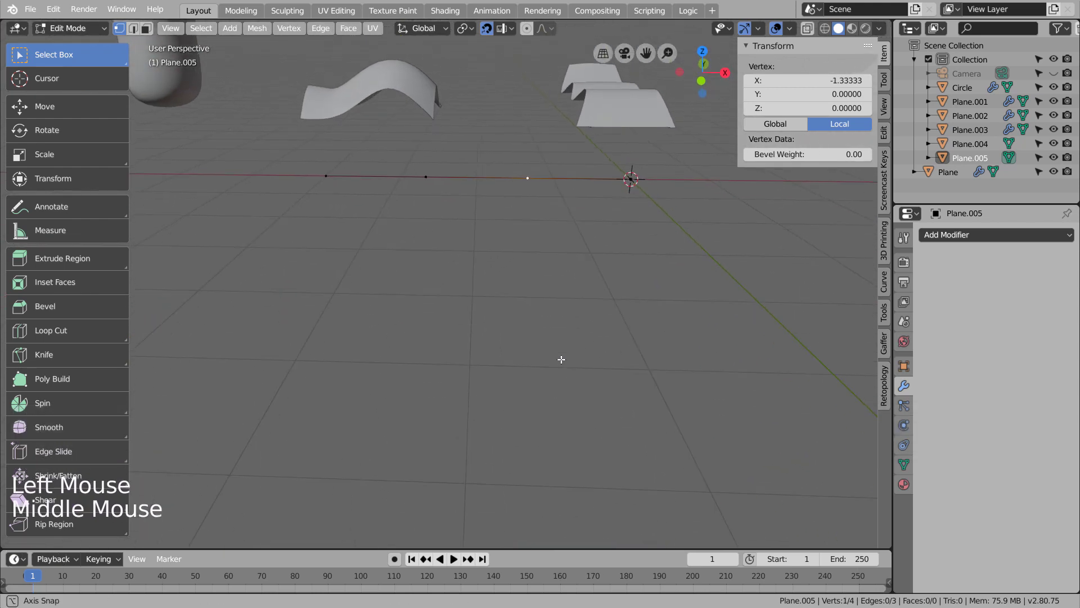
pyautogui.click(22, 107)
pyautogui.moveTo(528, 125); pyautogui.dragTo(526, 60)
pyautogui.keyDown('shift'); pyautogui.moveTo(573, 127); pyautogui.dragTo(489, 355, button='middle'); pyautogui.keyUp('shift')
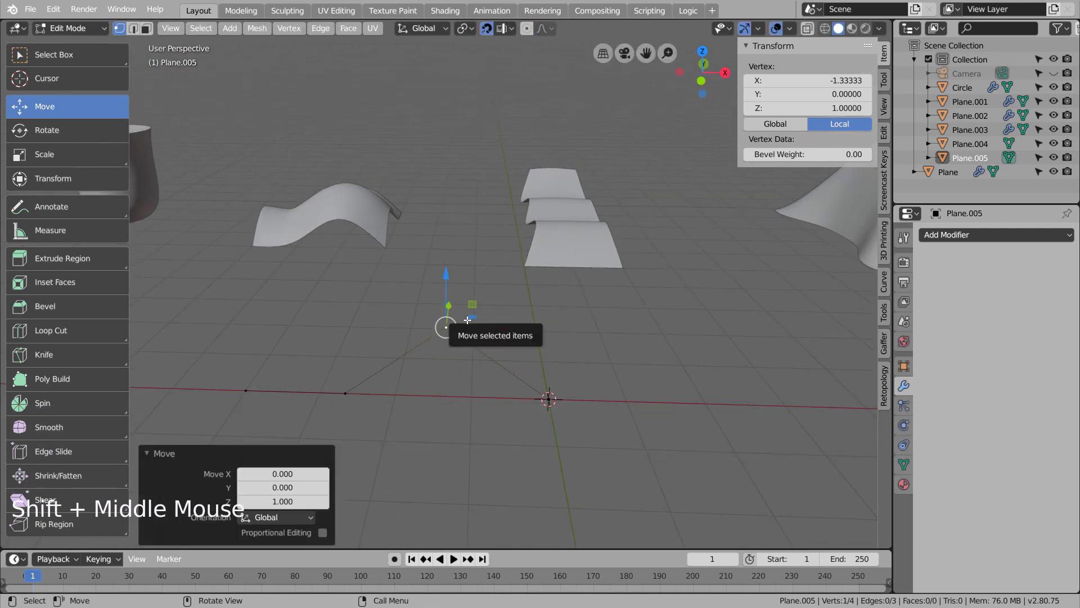
pyautogui.moveTo(446, 278); pyautogui.dragTo(443, 303)
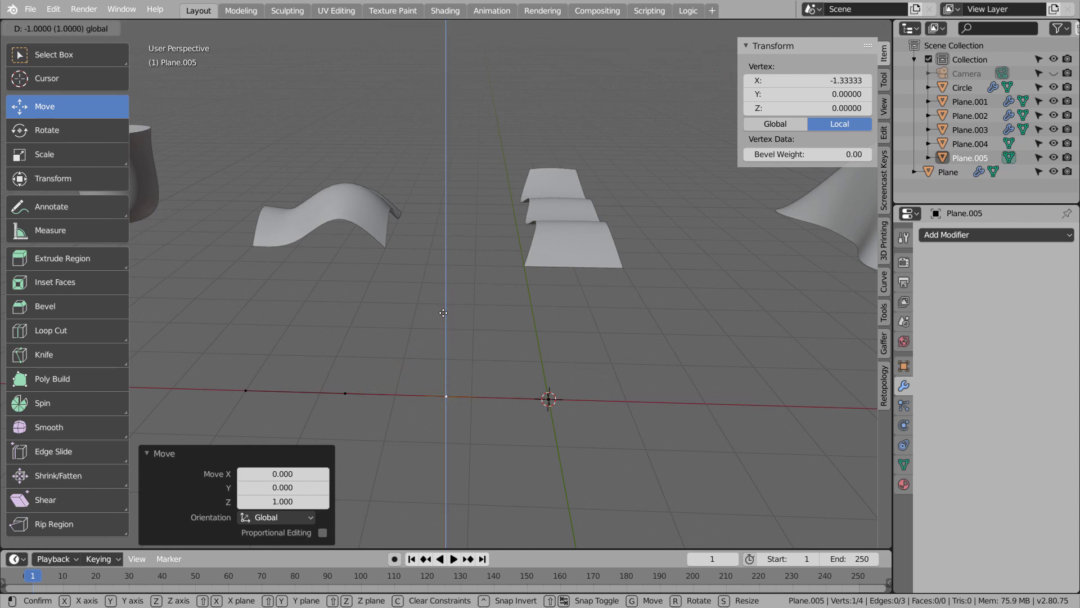
pyautogui.click(445, 287)
pyautogui.moveTo(446, 286)
pyautogui.mouseDown(button='middle')
pyautogui.moveTo(461, 338)
pyautogui.moveTo(434, 355)
pyautogui.moveTo(447, 369)
pyautogui.moveTo(550, 357)
pyautogui.mouseUp(button='middle')
pyautogui.click(421, 309)
pyautogui.keyDown('ctrl'); pyautogui.moveTo(422, 254); pyautogui.dragTo(420, 253); pyautogui.keyUp('ctrl')
# Step: Return to Object Mode and add level 3 subdivision to the bent line
pyautogui.moveTo(573, 347); pyautogui.dragTo(505, 420, button='middle')
pyautogui.press('Tab')
pyautogui.hotkey('ctrl', '3')
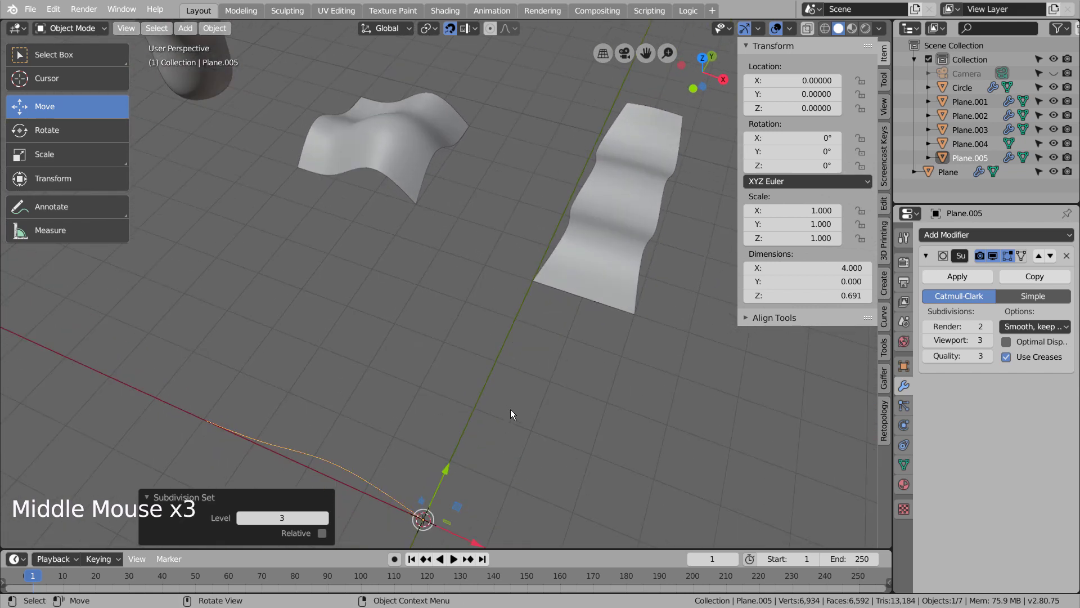
# Step: Duplicate the curved line in top view and rotate the copy 90° clockwise about Z around the origin
pyautogui.press('KP_7')
pyautogui.press('KP_7')
pyautogui.press('KP_7')
pyautogui.hotkey('shift', 'd')
pyautogui.press('r')
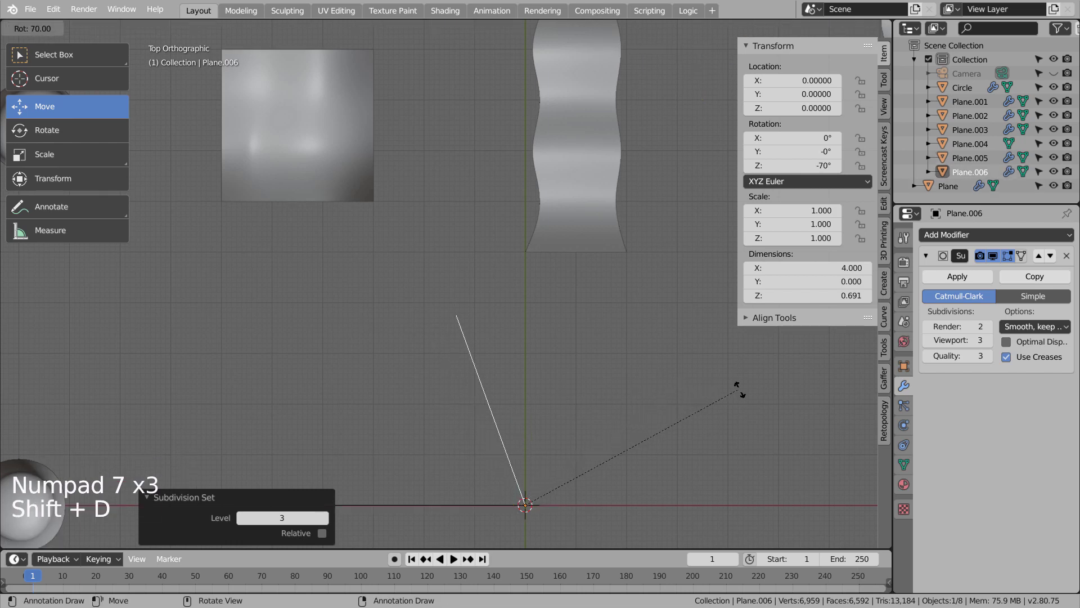
pyautogui.click(876, 448)
pyautogui.keyDown('shift'); pyautogui.moveTo(588, 455); pyautogui.dragTo(776, 434, button='middle'); pyautogui.keyUp('shift')
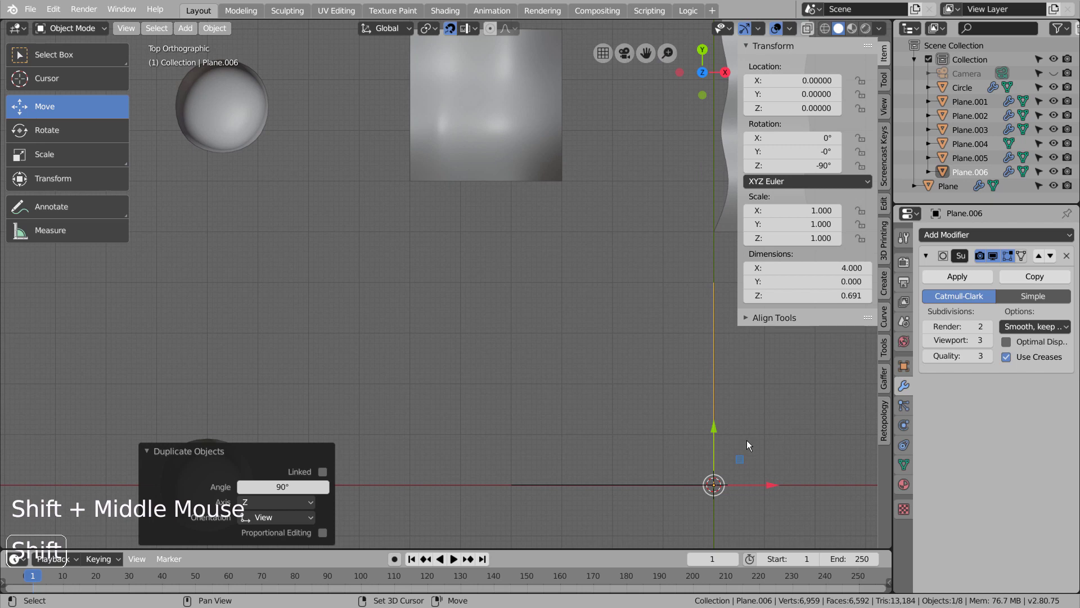
# Step: Duplicate the rotated line 4 m along negative X and the original line 4 m along Y to form a square outline
pyautogui.hotkey('shift', 'd')
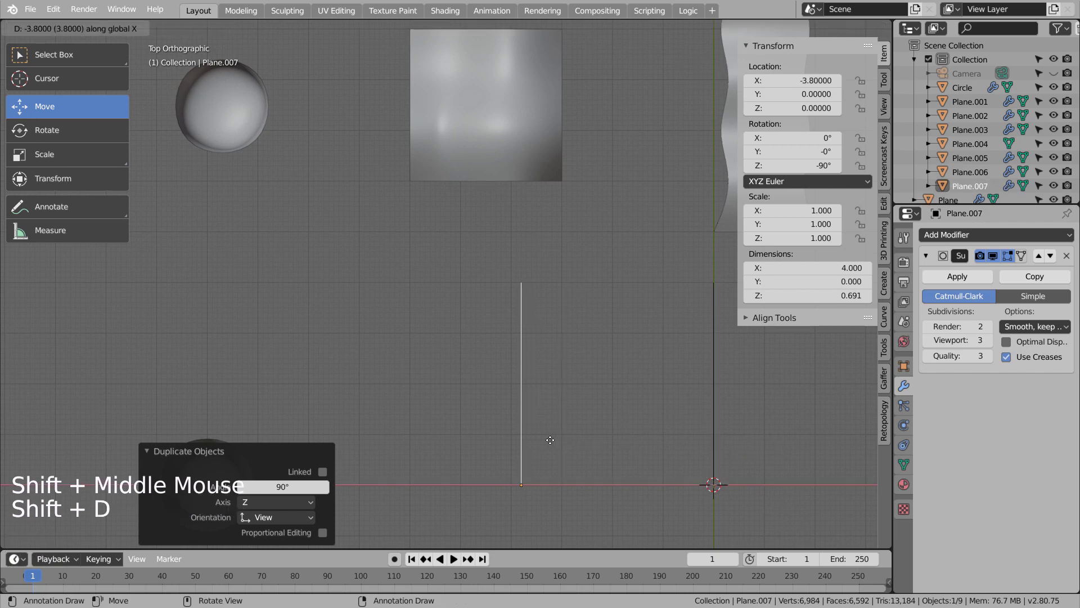
pyautogui.click(539, 440)
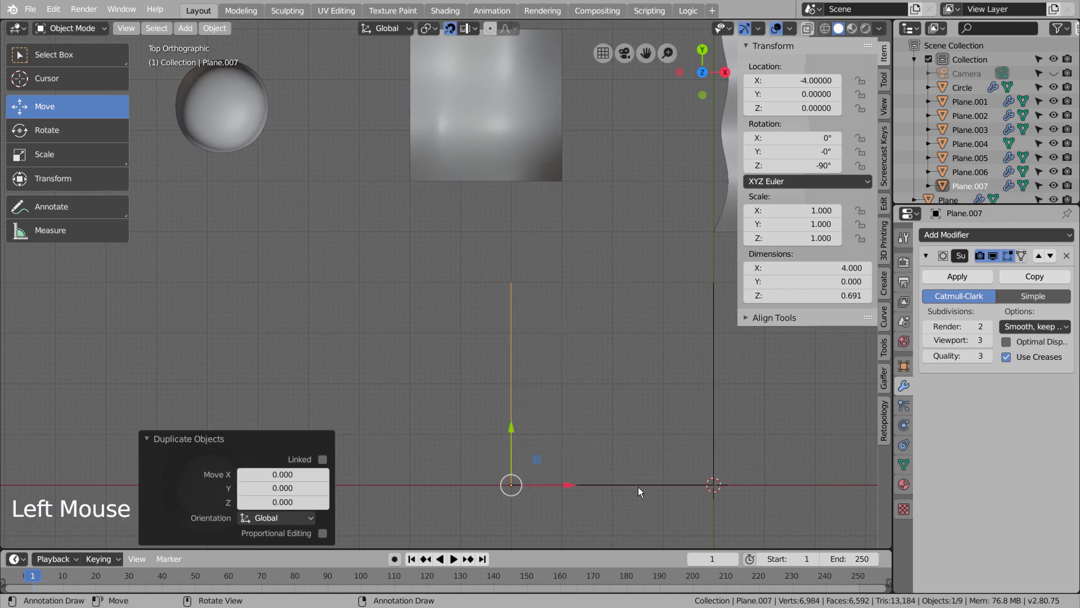
pyautogui.hotkey('shift', 'd')
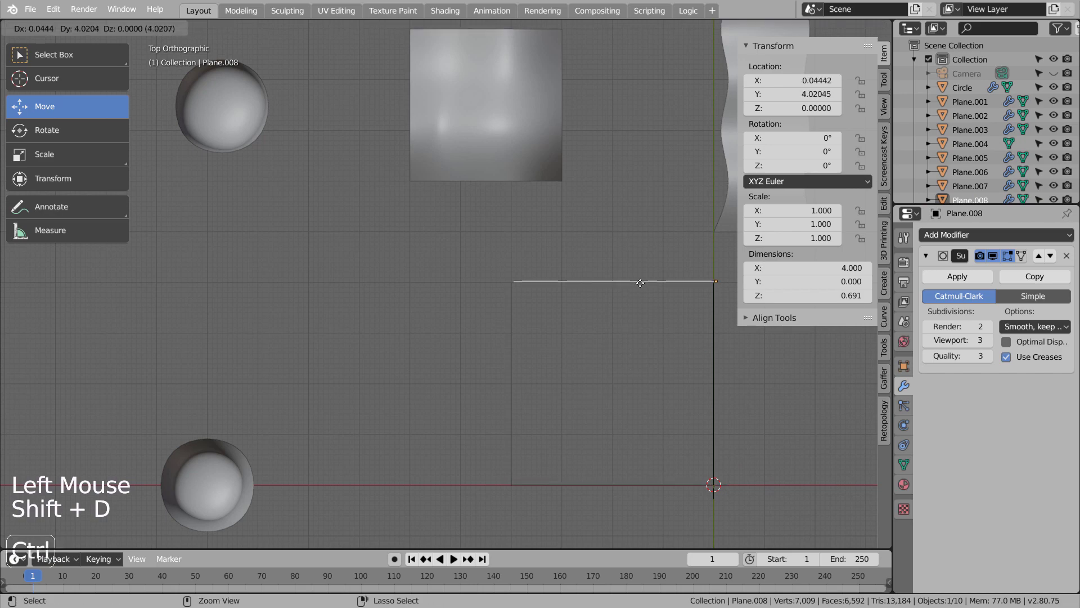
pyautogui.click(642, 283)
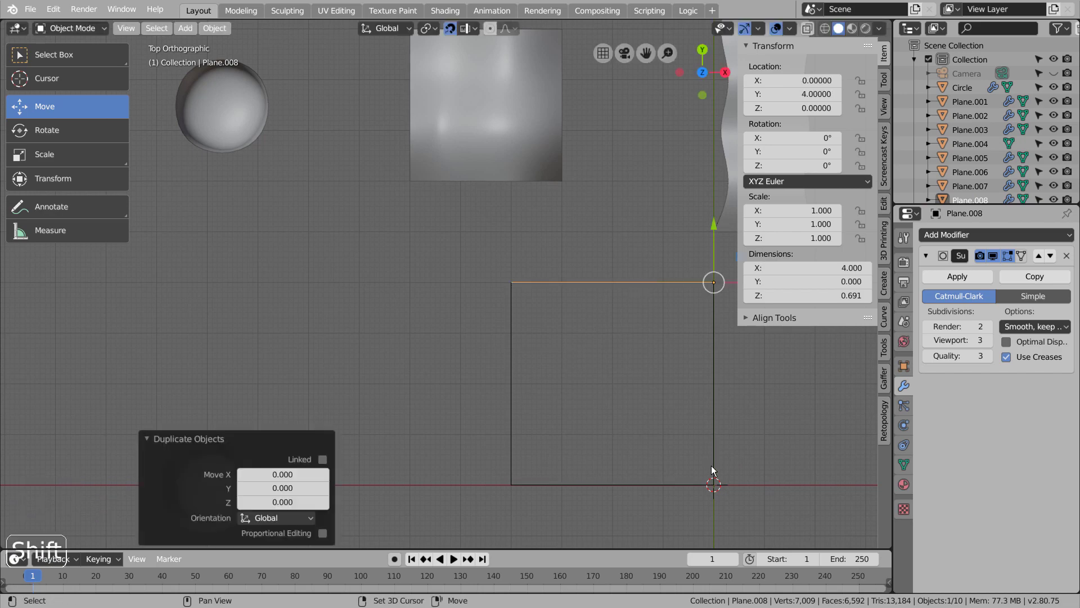
# Step: Select all four curved lines of the square outline and join them into one object
pyautogui.keyDown('shift'); pyautogui.moveTo(712, 469); pyautogui.dragTo(565, 393, button='middle'); pyautogui.keyUp('shift')
pyautogui.keyDown('shift'); pyautogui.click(450, 391); pyautogui.keyUp('shift')
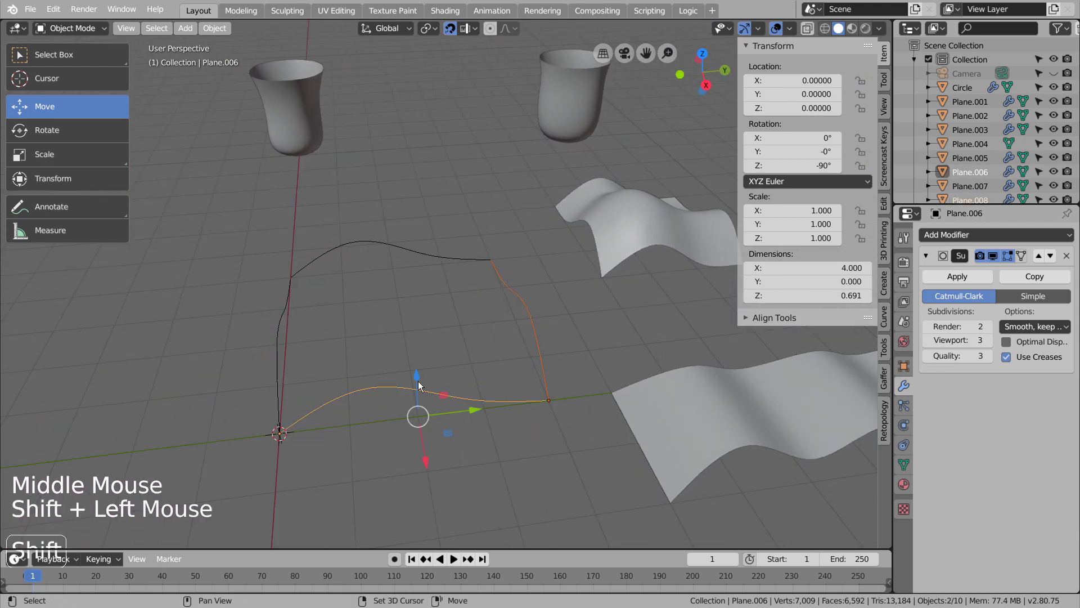
pyautogui.keyDown('shift'); pyautogui.click(277, 337); pyautogui.keyUp('shift')
pyautogui.keyDown('shift'); pyautogui.click(333, 248); pyautogui.keyUp('shift')
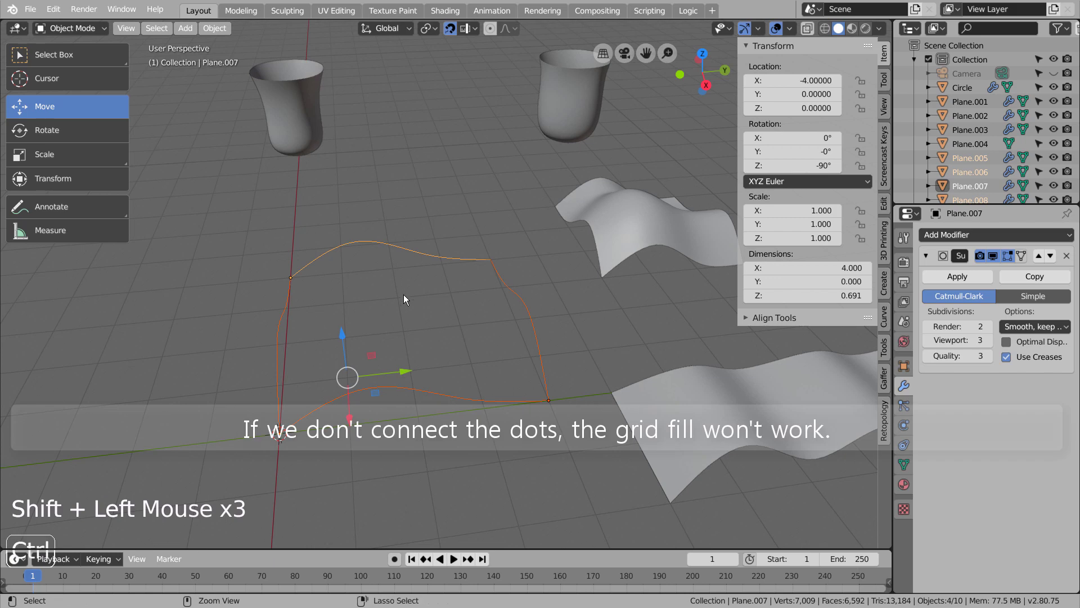
pyautogui.hotkey('ctrl', 'j')
# Step: Enter Edit Mode with edge selection and select the three edges of the curve along the X axis
pyautogui.moveTo(397, 363); pyautogui.dragTo(514, 363, button='middle')
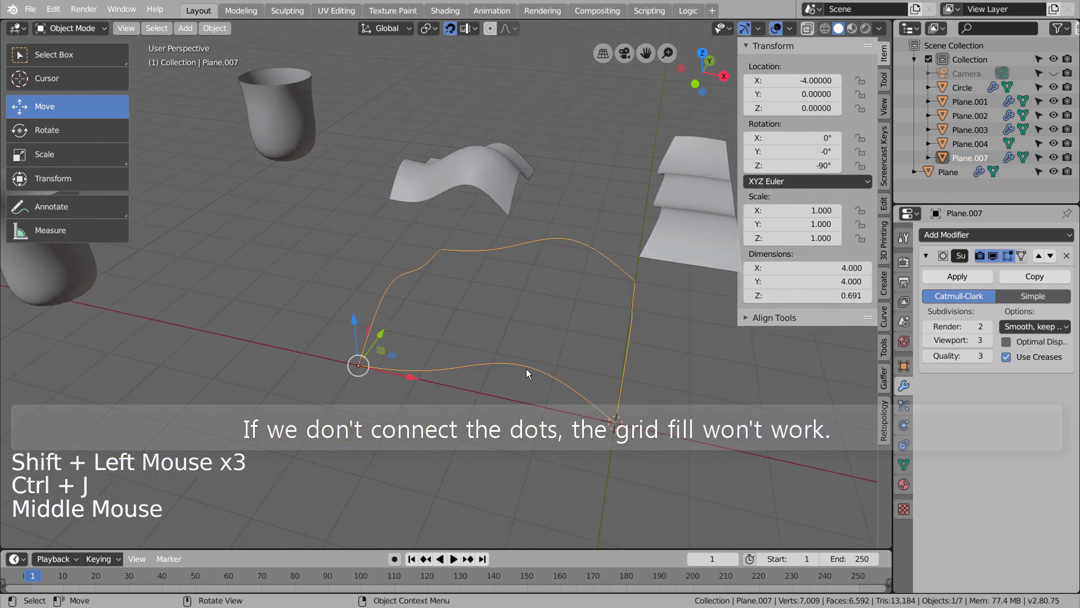
pyautogui.press('Tab')
pyautogui.press('Tab')
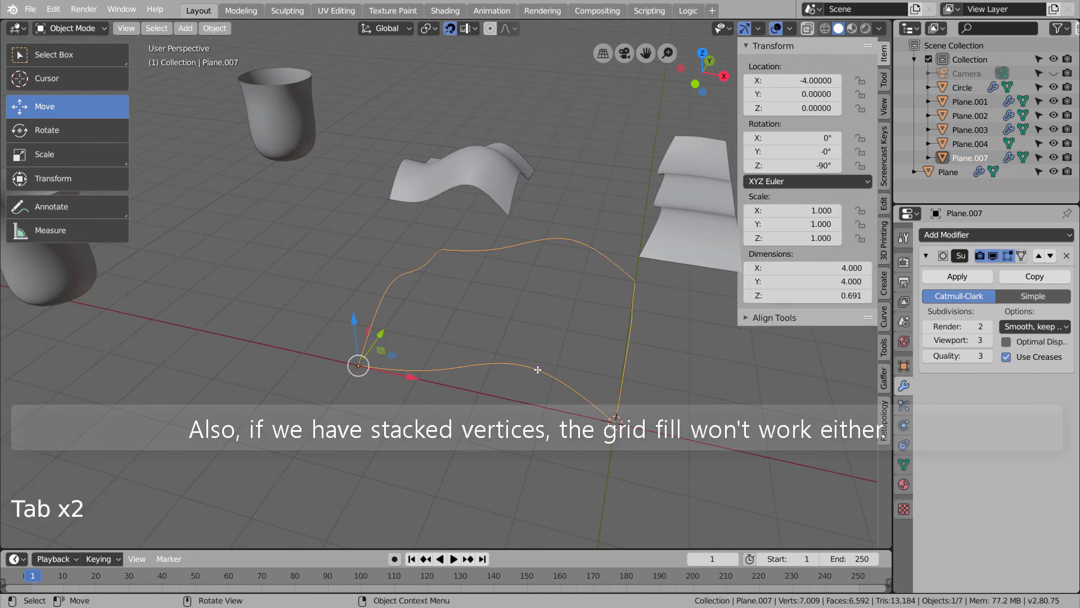
pyautogui.click(538, 370)
pyautogui.press('2')
pyautogui.click(538, 369)
pyautogui.press('Tab')
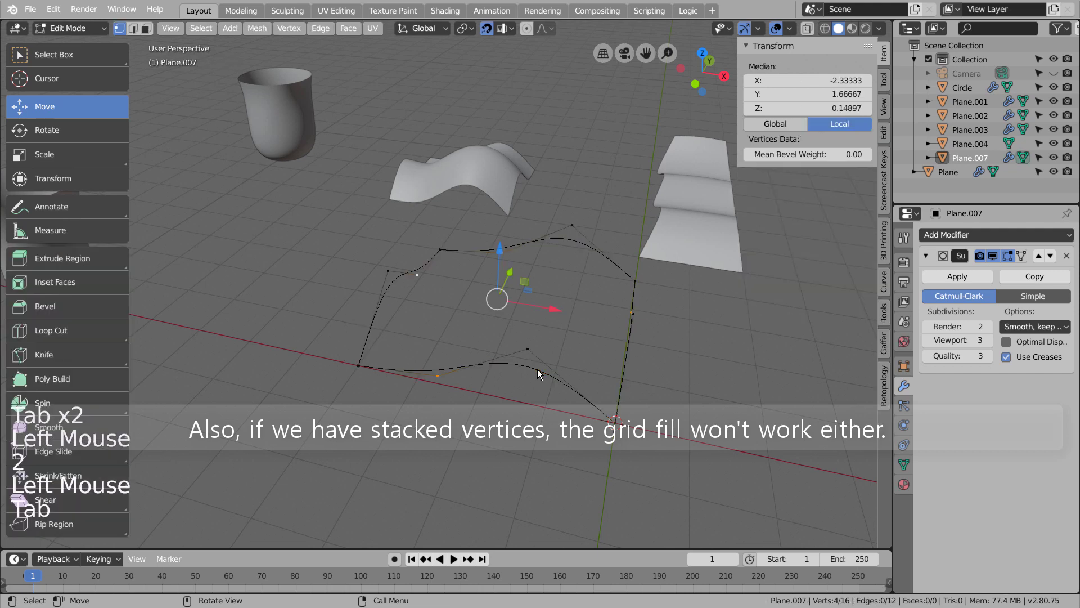
pyautogui.press('2')
pyautogui.click(537, 370)
pyautogui.keyDown('ctrl'); pyautogui.click(415, 371); pyautogui.keyUp('ctrl')
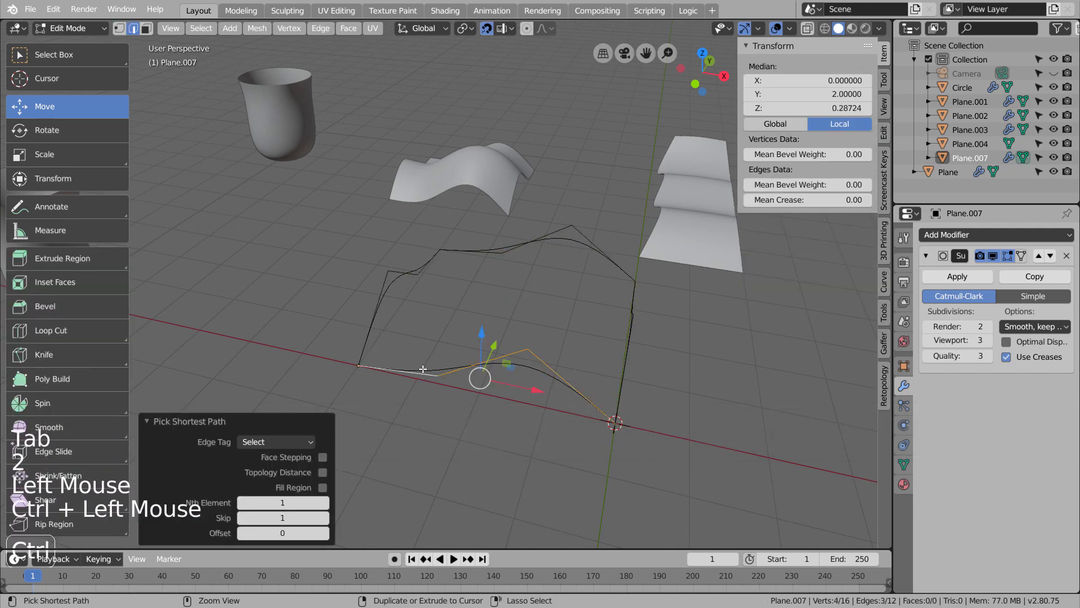
# Step: Add the opposite curve's three edges to the selection and try to Grid Fill between the two curves
pyautogui.press('c')
pyautogui.moveTo(619, 270); pyautogui.dragTo(461, 257)
pyautogui.press('Escape')
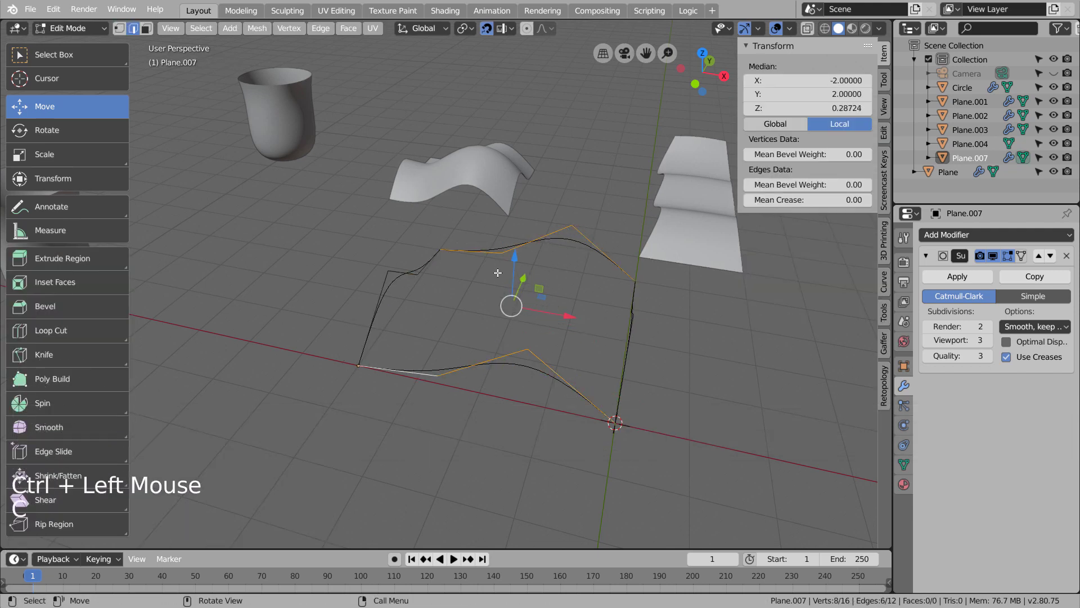
pyautogui.hotkey('ctrl', 'f')
pyautogui.click(560, 463)
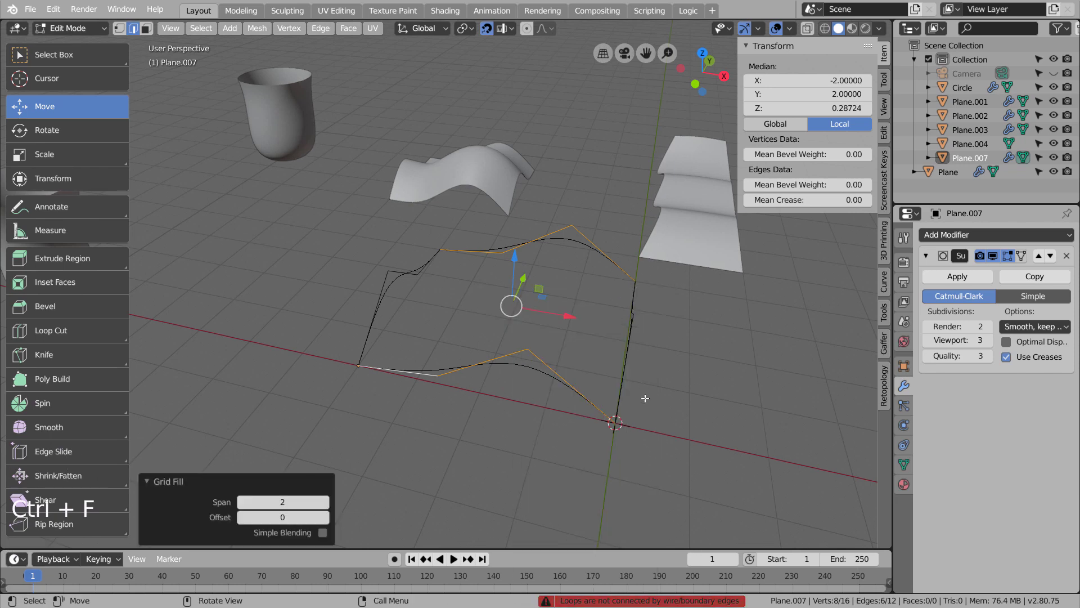
# Step: Connect the matching inner vertices of the two selected opposite curves with two straight edges across the outline
pyautogui.moveTo(645, 398); pyautogui.dragTo(584, 290, button='middle')
pyautogui.press('Tab')
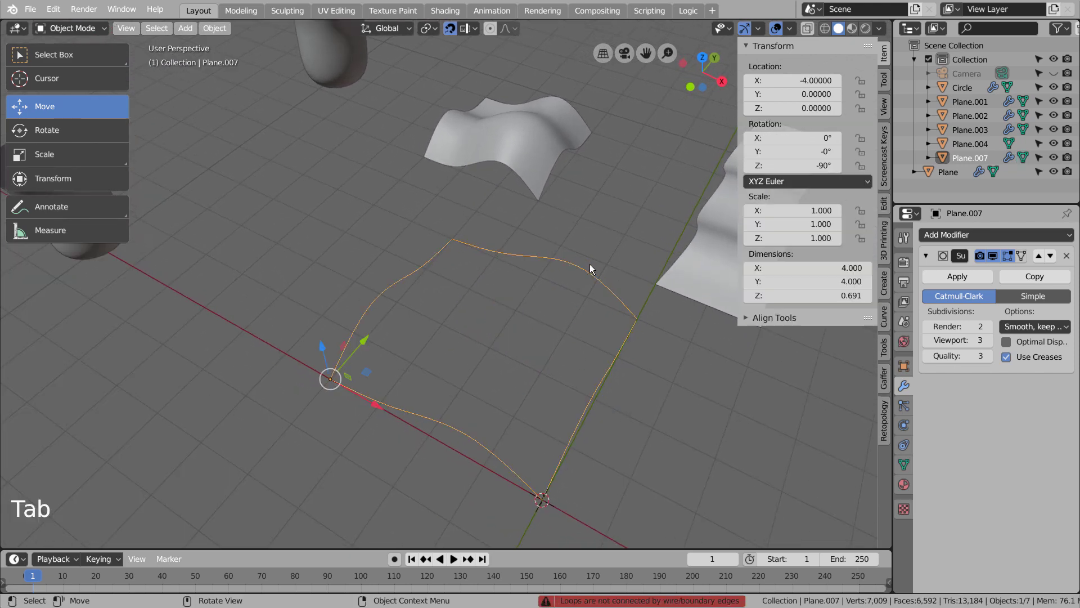
pyautogui.press('Tab')
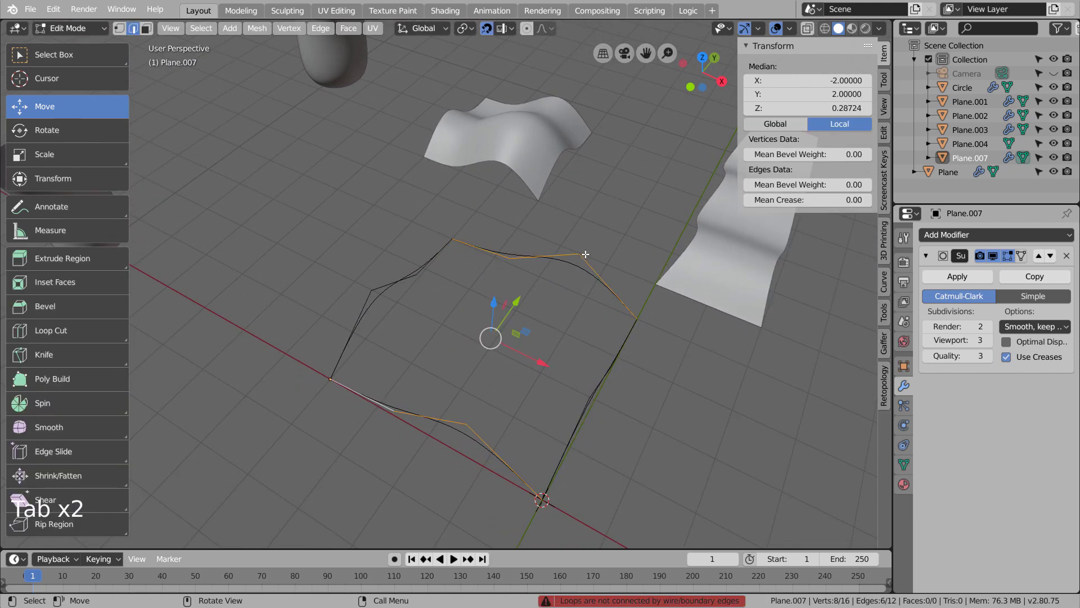
pyautogui.press('1')
pyautogui.click(579, 254)
pyautogui.keyDown('shift'); pyautogui.click(481, 418); pyautogui.keyUp('shift')
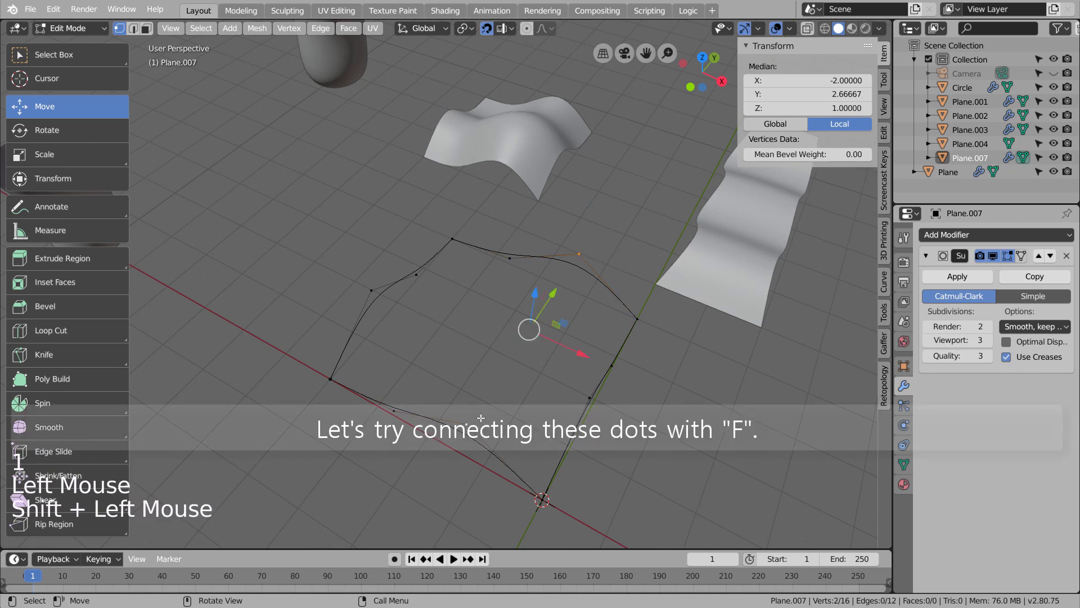
pyautogui.press('f')
pyautogui.click(509, 258)
pyautogui.keyDown('shift'); pyautogui.click(394, 411); pyautogui.keyUp('shift')
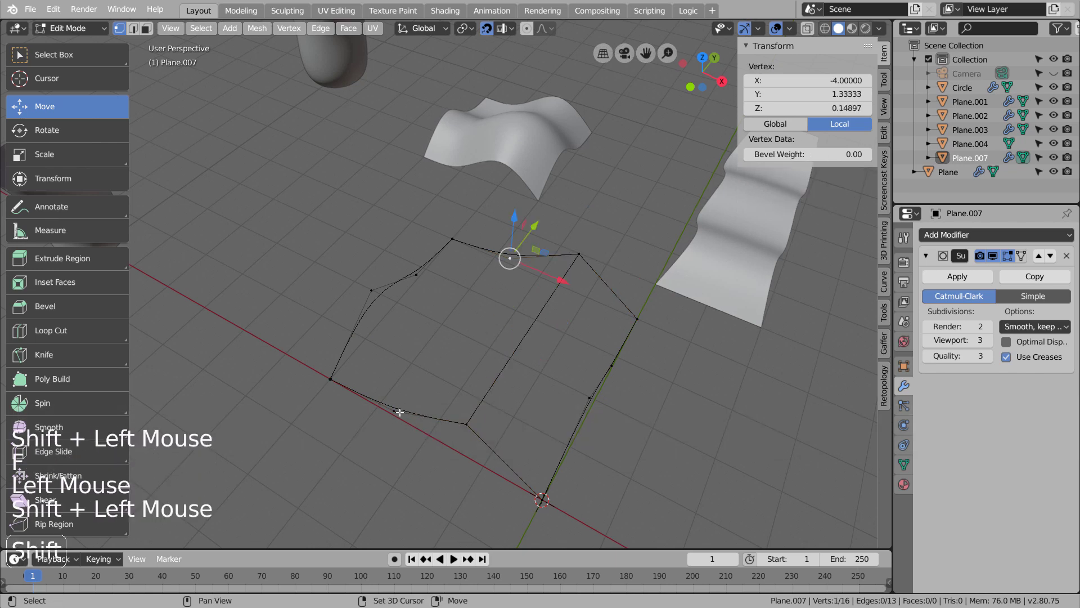
pyautogui.press('f')
# Step: Select the edges of the two opposite bridged curves, try Grid Fill between them again, and clear the selection
pyautogui.moveTo(405, 413); pyautogui.dragTo(564, 449, button='middle')
pyautogui.press('Tab')
pyautogui.press('Tab')
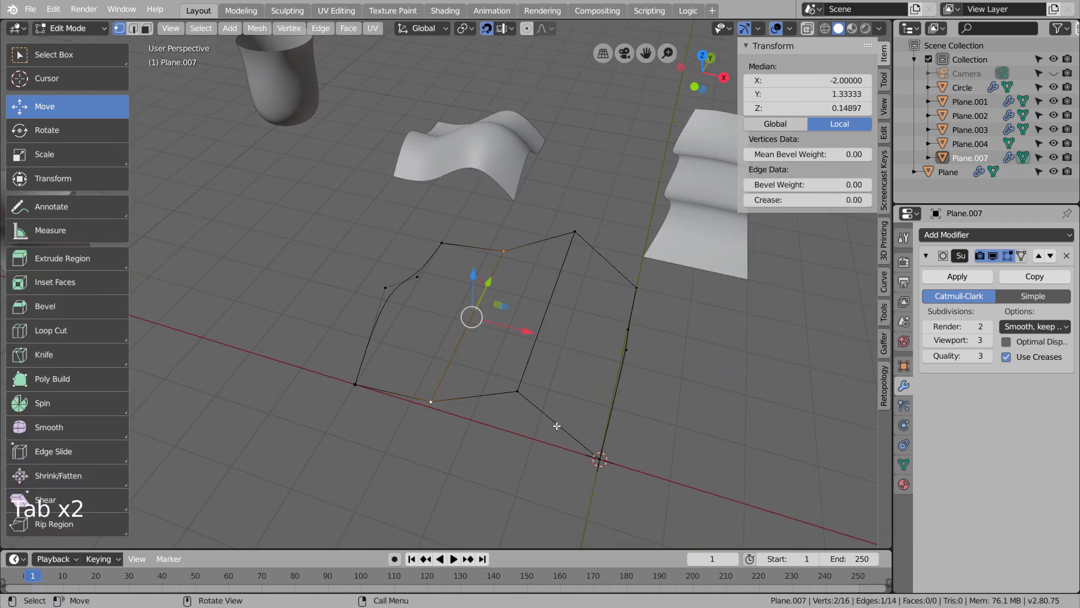
pyautogui.press('3')
pyautogui.scroll(2, 557, 433)
pyautogui.press('2')
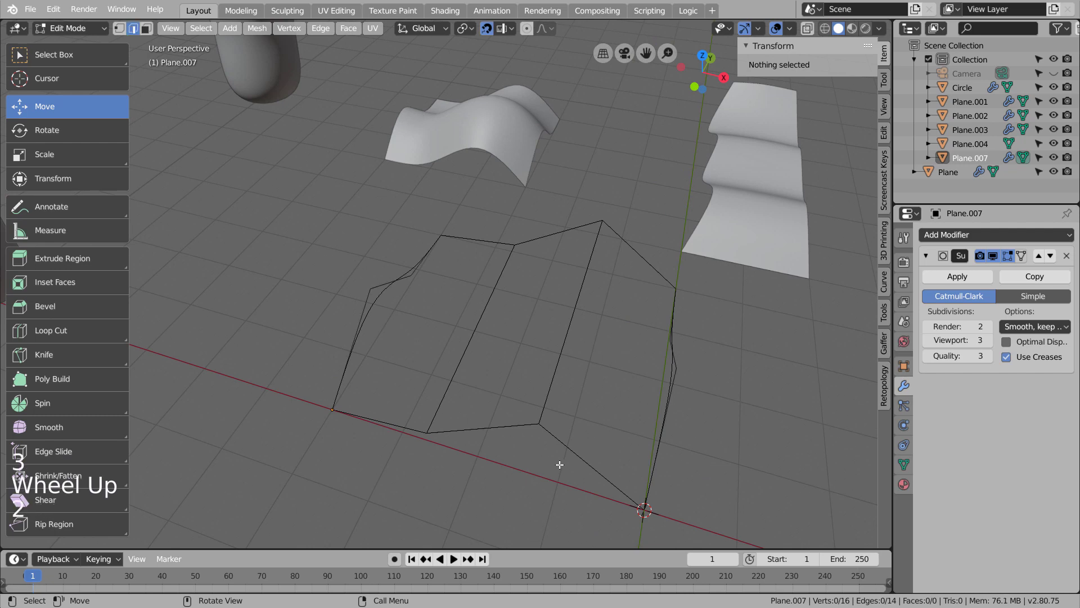
pyautogui.press('c')
pyautogui.moveTo(588, 464)
pyautogui.mouseDown()
pyautogui.moveTo(481, 430)
pyautogui.moveTo(405, 450)
pyautogui.moveTo(471, 235)
pyautogui.mouseUp()
pyautogui.moveTo(571, 219)
pyautogui.mouseDown()
pyautogui.moveTo(619, 219)
pyautogui.moveTo(722, 361)
pyautogui.mouseUp()
pyautogui.press('Escape')
pyautogui.hotkey('ctrl', 'f')
pyautogui.click(737, 401)
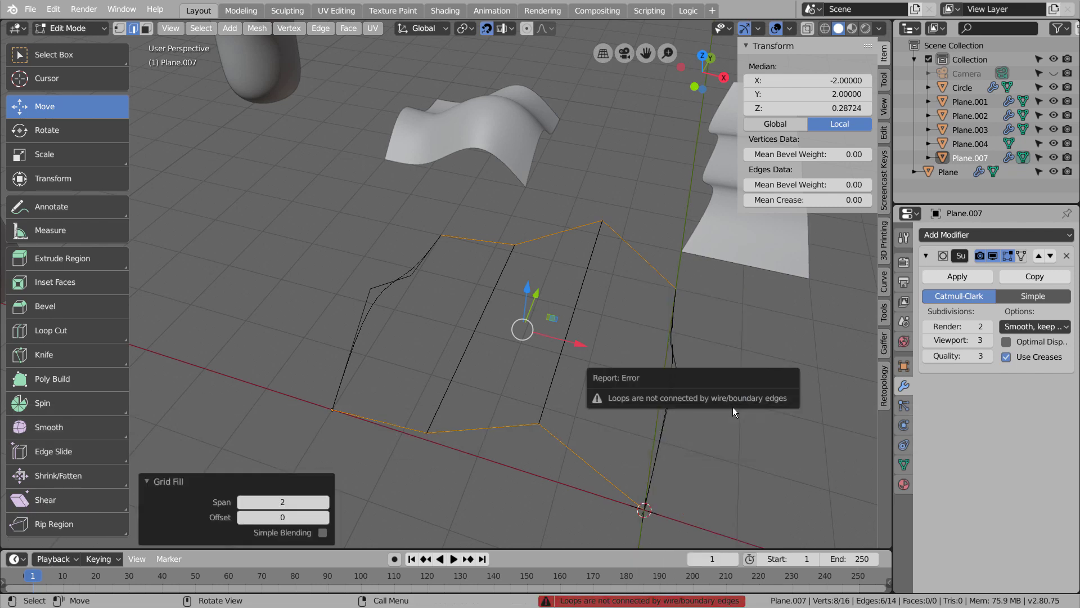
pyautogui.click(733, 427)
pyautogui.moveTo(732, 427); pyautogui.dragTo(581, 420, button='middle')
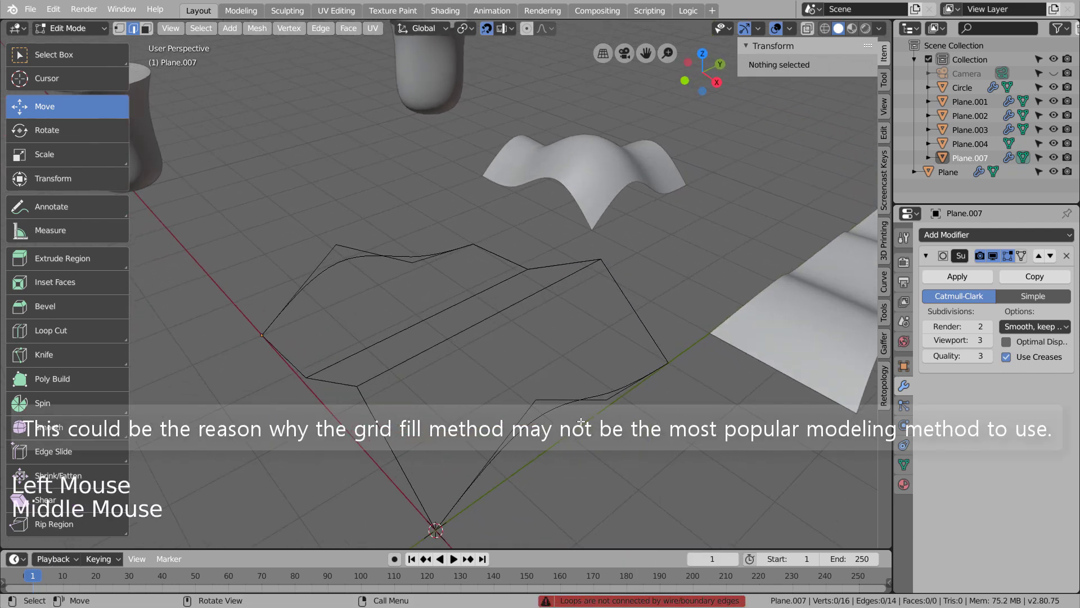
pyautogui.click(582, 421)
pyautogui.press('Tab')
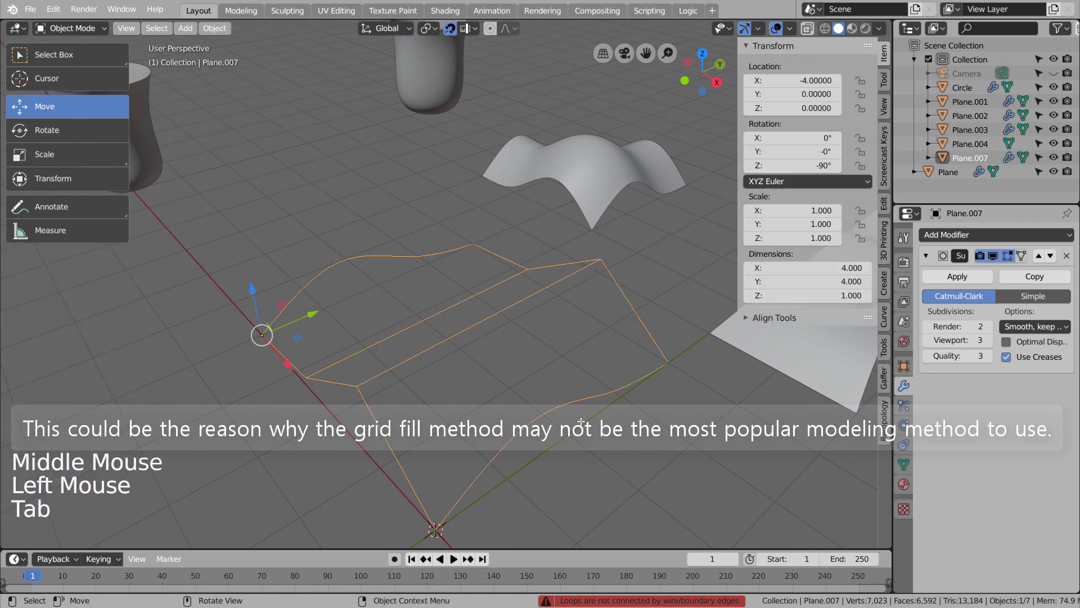
pyautogui.moveTo(556, 412); pyautogui.dragTo(574, 446, button='middle')
pyautogui.press('Tab')
pyautogui.press('1')
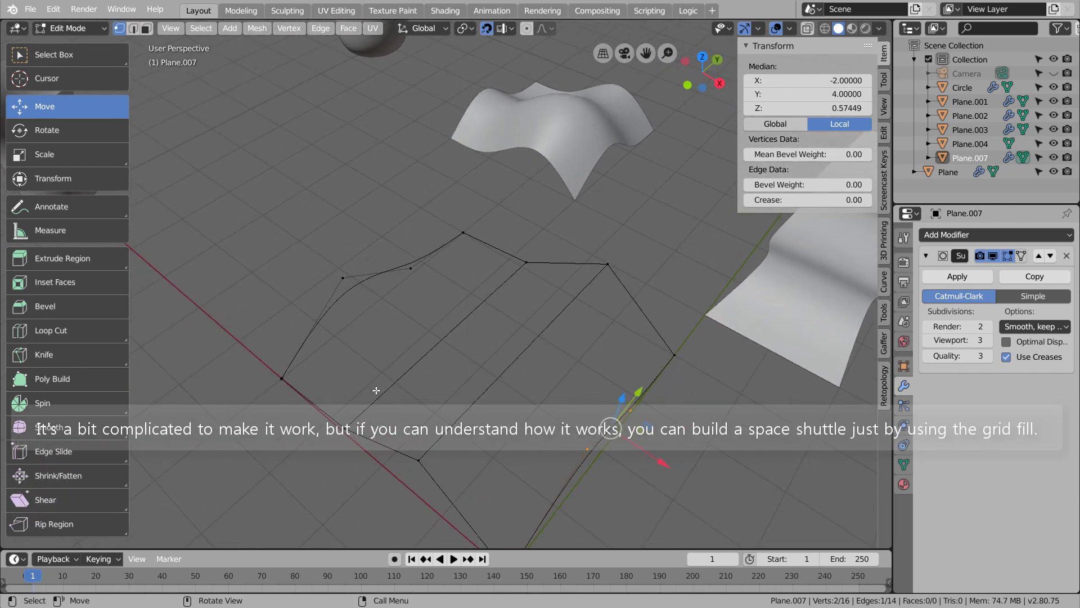
pyautogui.press('Tab')
pyautogui.click(429, 353)
pyautogui.press('Tab')
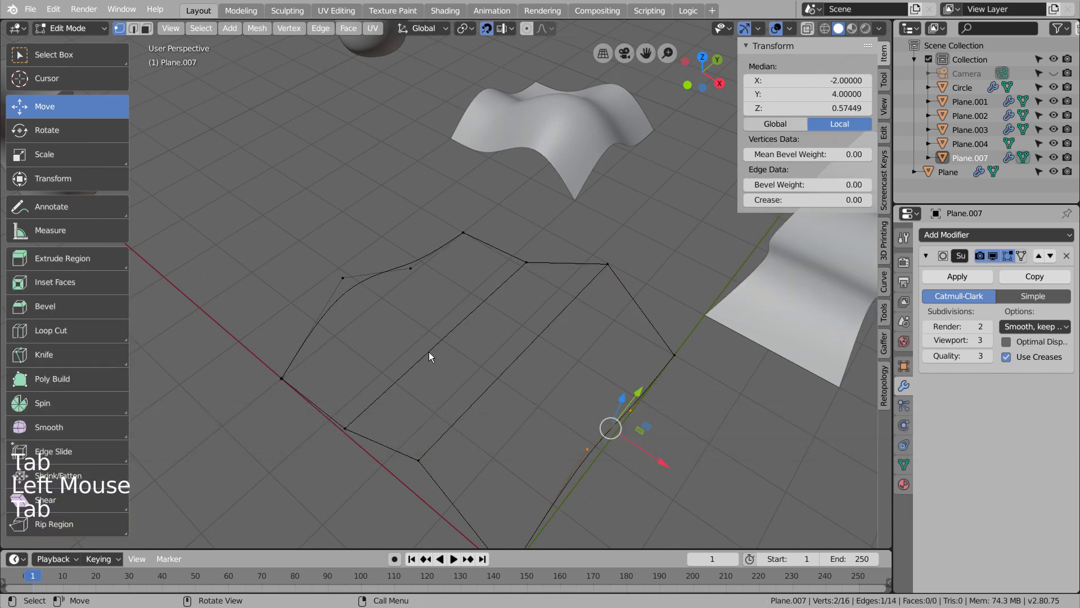
# Step: Select the two straight cross edges and subdivide them with 2 cuts
pyautogui.press('2')
pyautogui.click(428, 352)
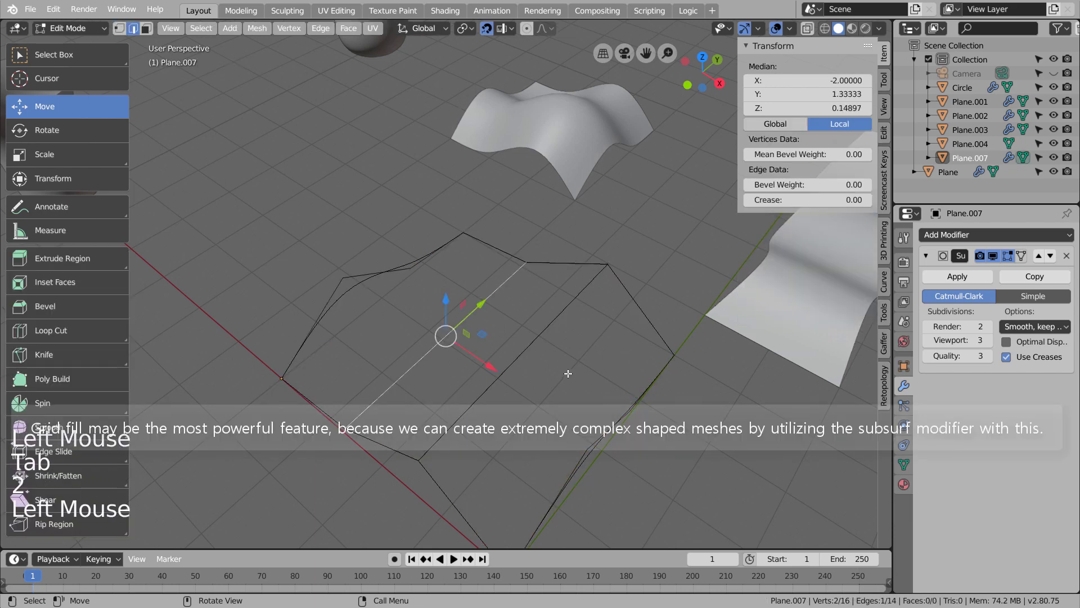
pyautogui.keyDown('shift'); pyautogui.click(485, 387); pyautogui.keyUp('shift')
pyautogui.rightClick(411, 400)
pyautogui.click(410, 404)
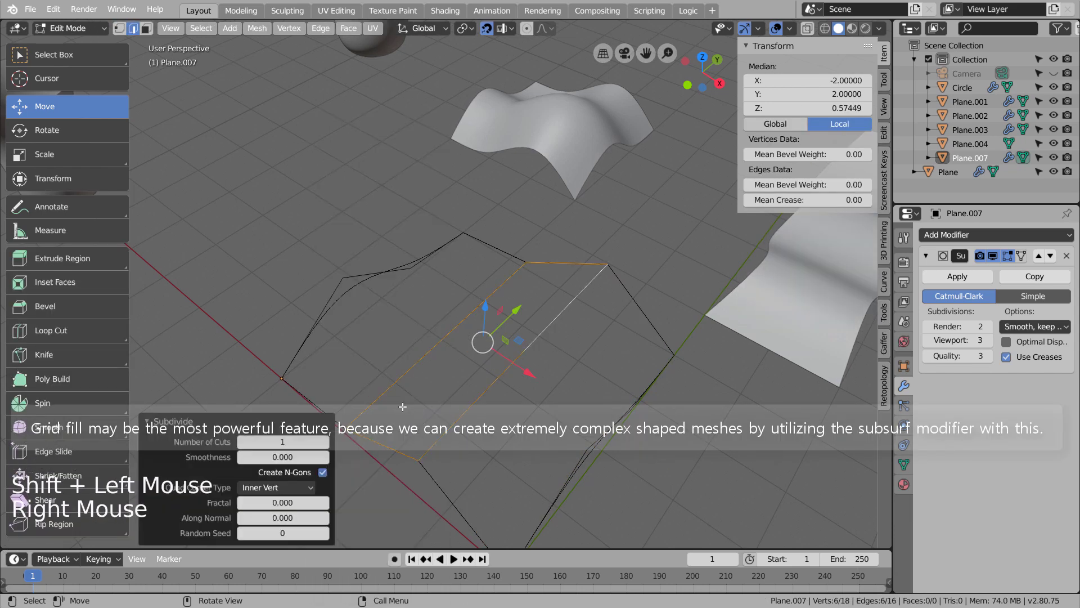
pyautogui.click(326, 441)
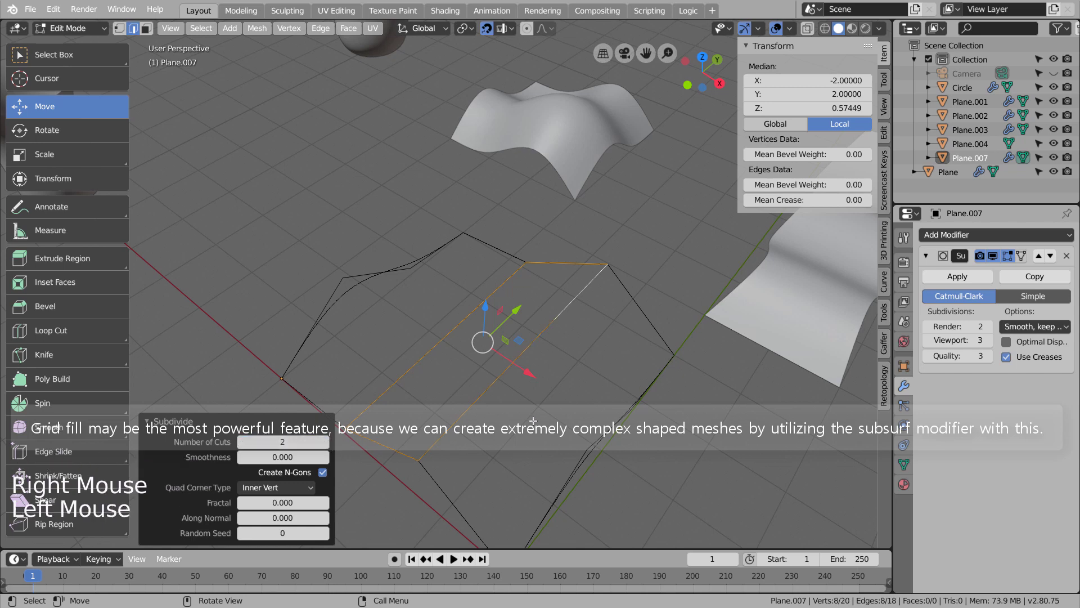
pyautogui.doubleClick(505, 400)
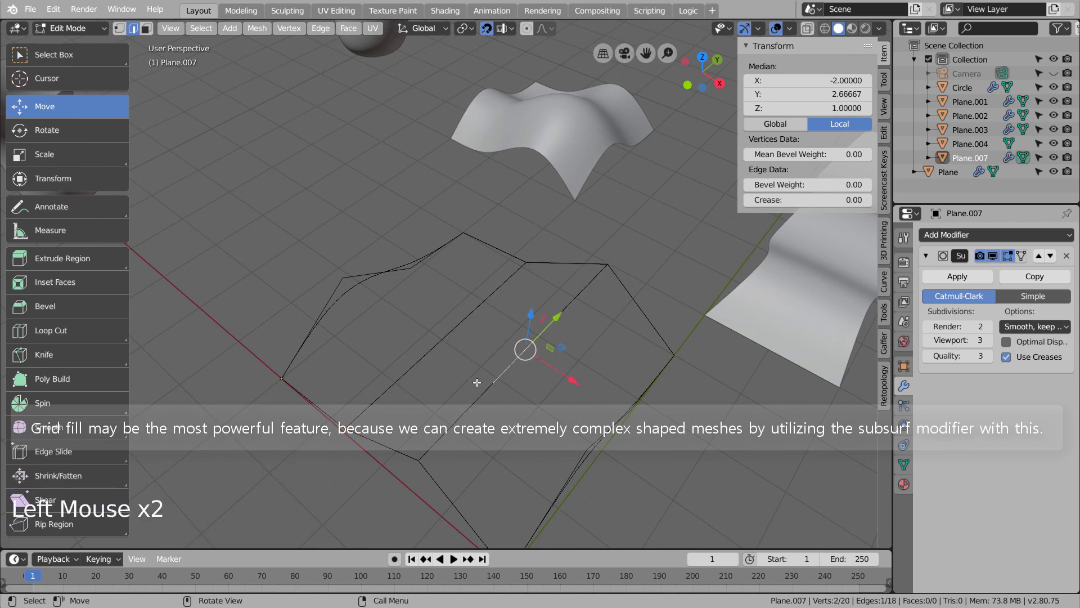
pyautogui.click(399, 386)
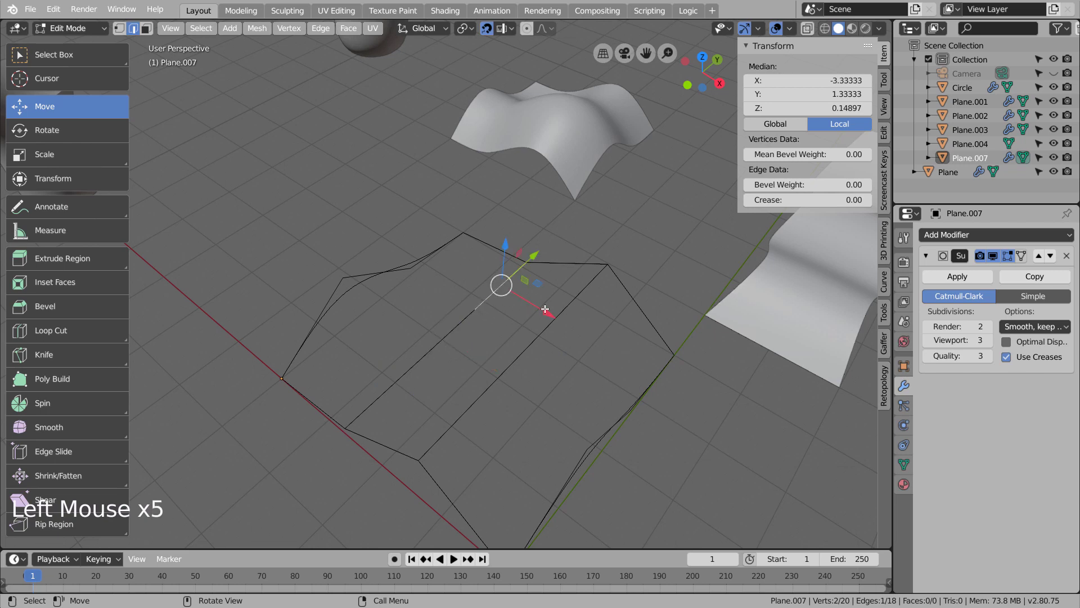
# Step: Connect the row of vertices nearest the X axis from one side curve to the other with three edges
pyautogui.press('1')
pyautogui.click(344, 280)
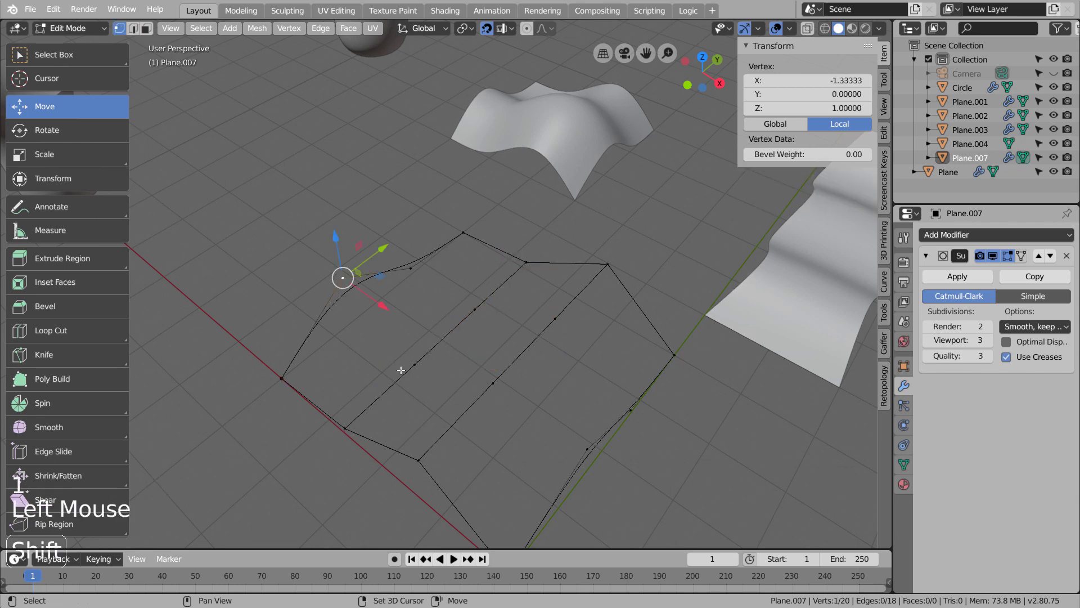
pyautogui.keyDown('shift'); pyautogui.click(416, 367); pyautogui.keyUp('shift')
pyautogui.press('f')
pyautogui.click(416, 366)
pyautogui.keyDown('shift'); pyautogui.click(493, 383); pyautogui.keyUp('shift')
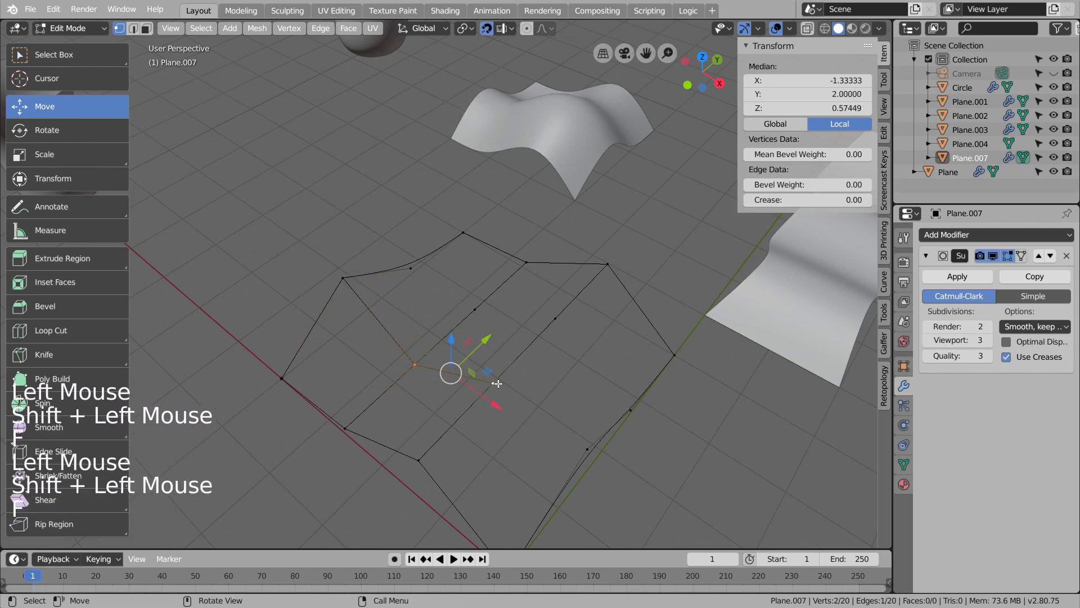
pyautogui.press('f')
pyautogui.click(493, 383)
pyautogui.keyDown('shift'); pyautogui.click(587, 448); pyautogui.keyUp('shift')
pyautogui.press('f')
# Step: Connect the remaining inner row of vertices between the two side curves with three edges to complete the wire grid
pyautogui.click(630, 410)
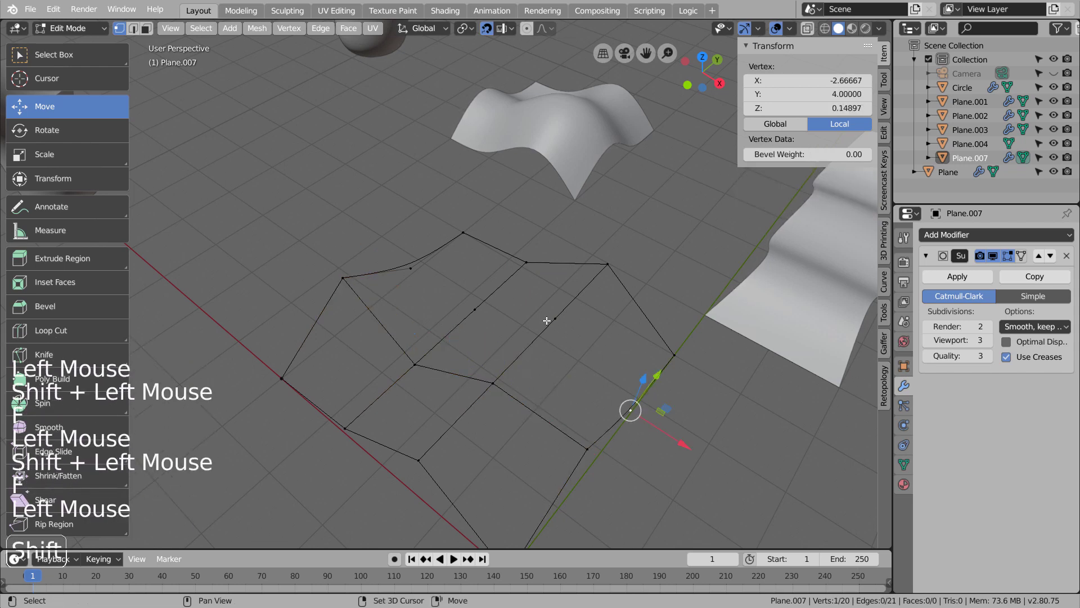
pyautogui.keyDown('shift'); pyautogui.click(555, 319); pyautogui.keyUp('shift')
pyautogui.press('f')
pyautogui.click(557, 320)
pyautogui.keyDown('shift'); pyautogui.click(474, 309); pyautogui.keyUp('shift')
pyautogui.press('f')
pyautogui.click(475, 309)
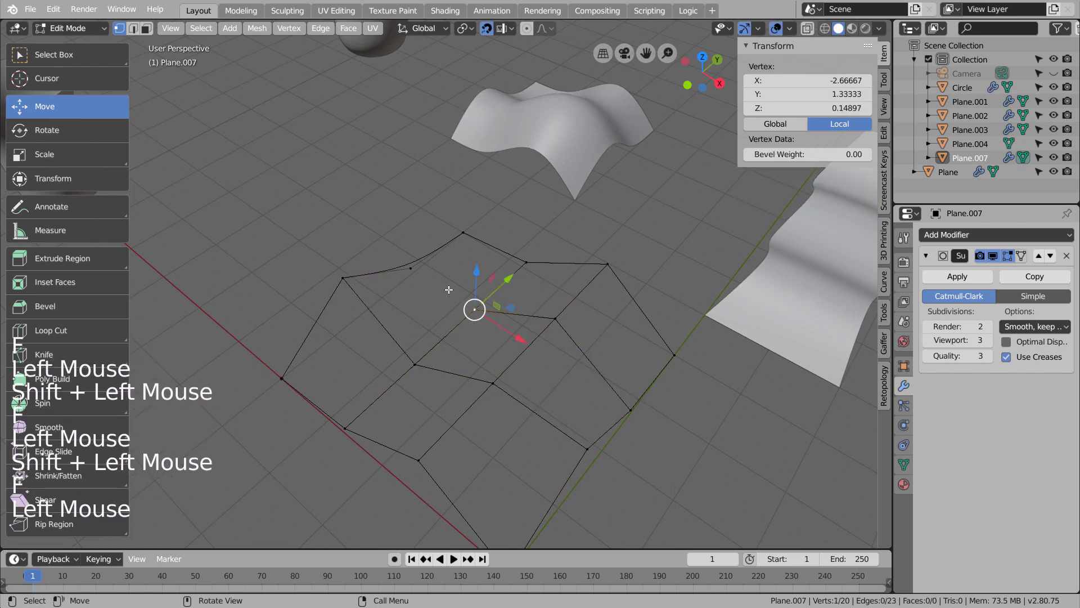
pyautogui.keyDown('shift'); pyautogui.click(415, 264); pyautogui.keyUp('shift')
pyautogui.press('f')
pyautogui.press('Tab')
pyautogui.hotkey('ctrl', 'f')
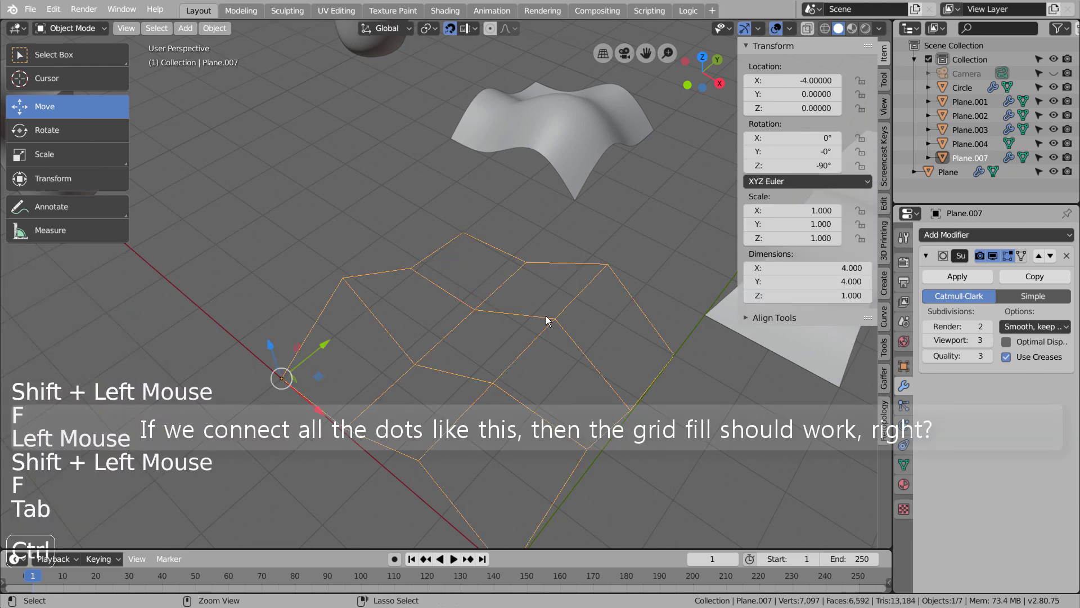
pyautogui.press('g')
pyautogui.click(630, 422)
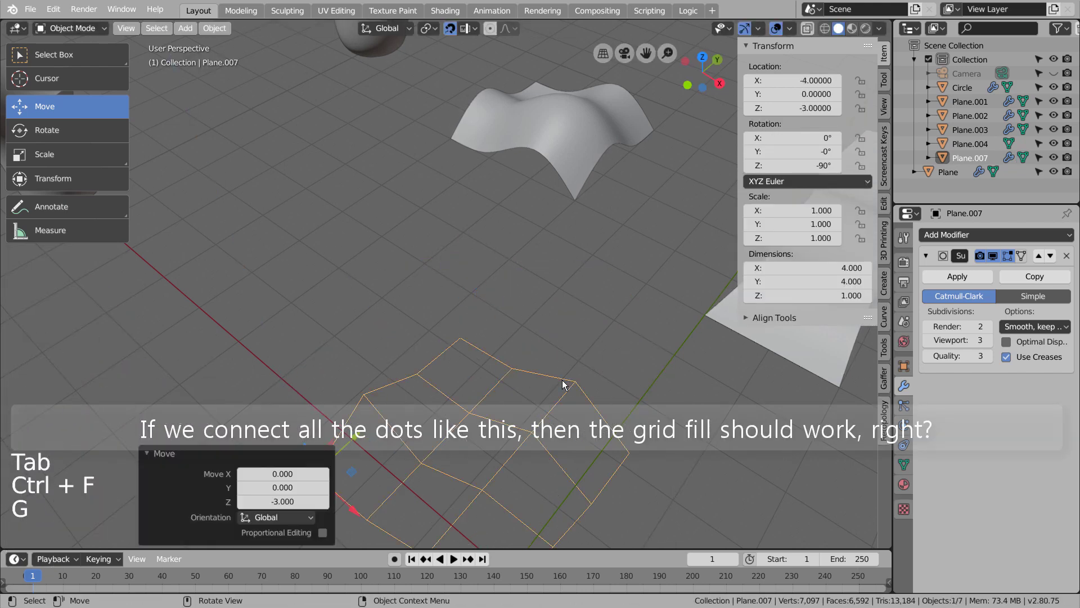
pyautogui.hotkey('ctrl', 'z')
pyautogui.hotkey('ctrl', 'f')
pyautogui.press('g')
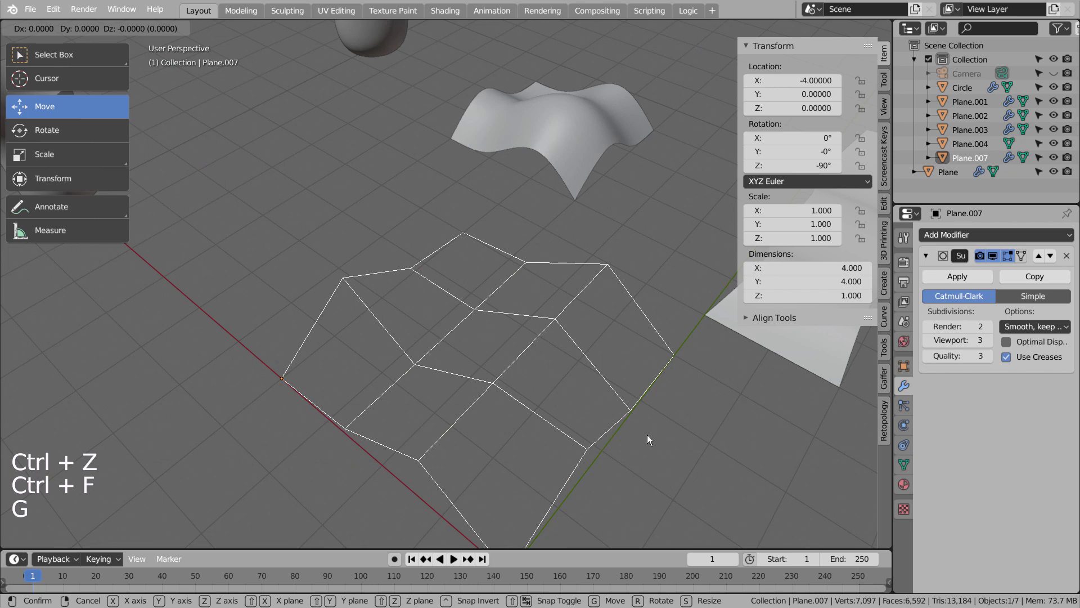
pyautogui.click(674, 434)
# Step: Select the entire wire grid in Edit Mode and try Grid Fill on it
pyautogui.press('Tab')
pyautogui.press('a')
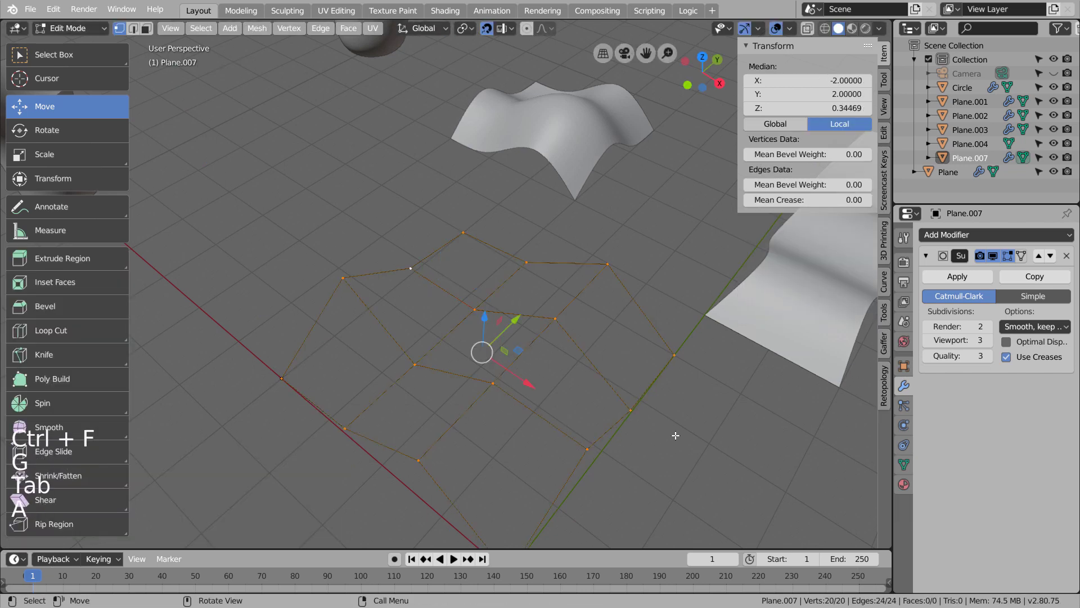
pyautogui.hotkey('ctrl', 'f')
pyautogui.click(672, 435)
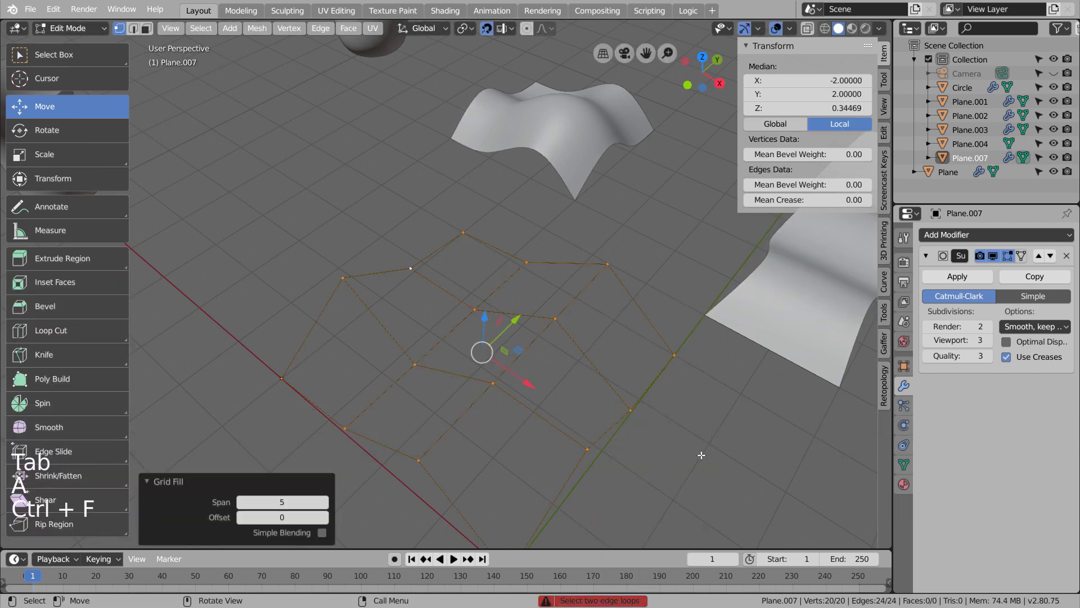
pyautogui.moveTo(702, 455); pyautogui.dragTo(680, 363, button='middle')
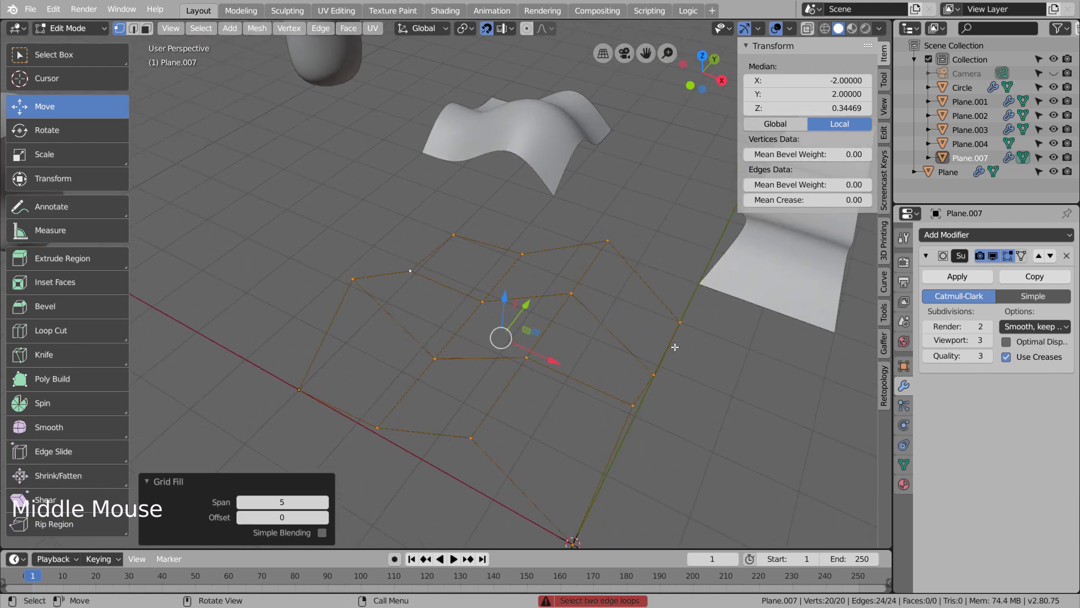
# Step: Select the edges of the two opposite side curves in edge mode and try Grid Fill between them
pyautogui.press('2')
pyautogui.click(675, 348)
pyautogui.keyDown('ctrl'); pyautogui.click(600, 492); pyautogui.keyUp('ctrl')
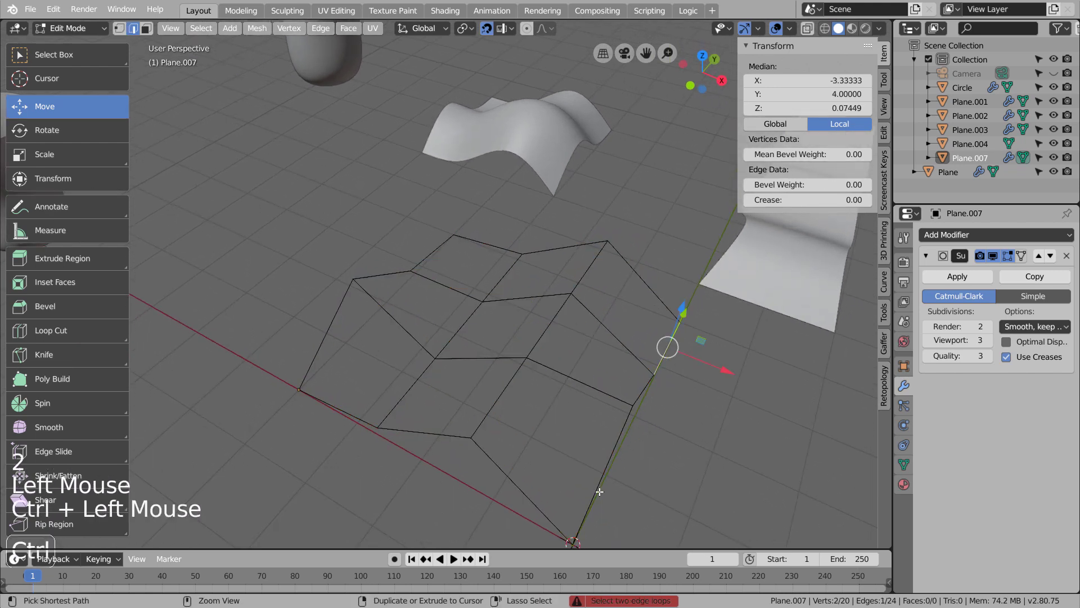
pyautogui.press('c')
pyautogui.moveTo(422, 240); pyautogui.dragTo(385, 272)
pyautogui.moveTo(348, 326); pyautogui.dragTo(308, 378)
pyautogui.press('Escape')
pyautogui.hotkey('ctrl', 'f')
pyautogui.click(569, 391)
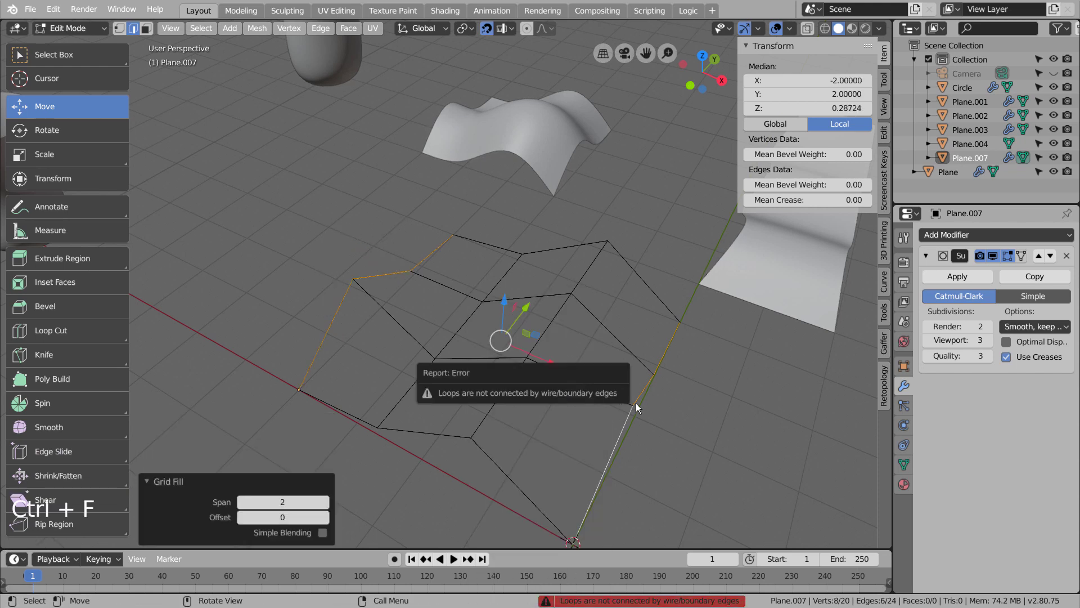
# Step: Select the whole wire grid and remove its stacked vertices with Merge by Distance
pyautogui.press('a')
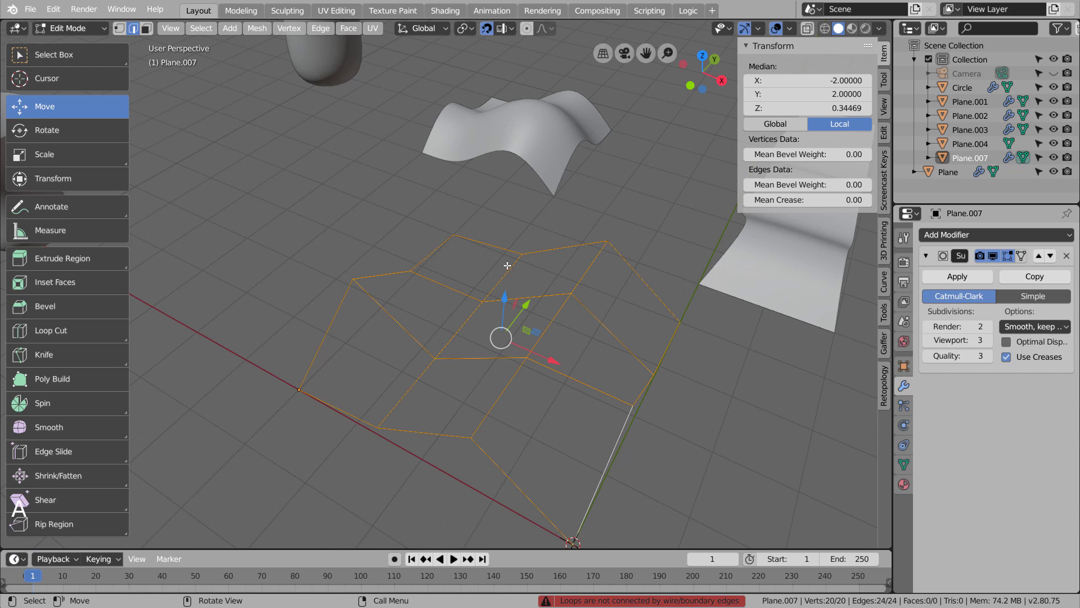
pyautogui.click(255, 29)
pyautogui.moveTo(312, 308)
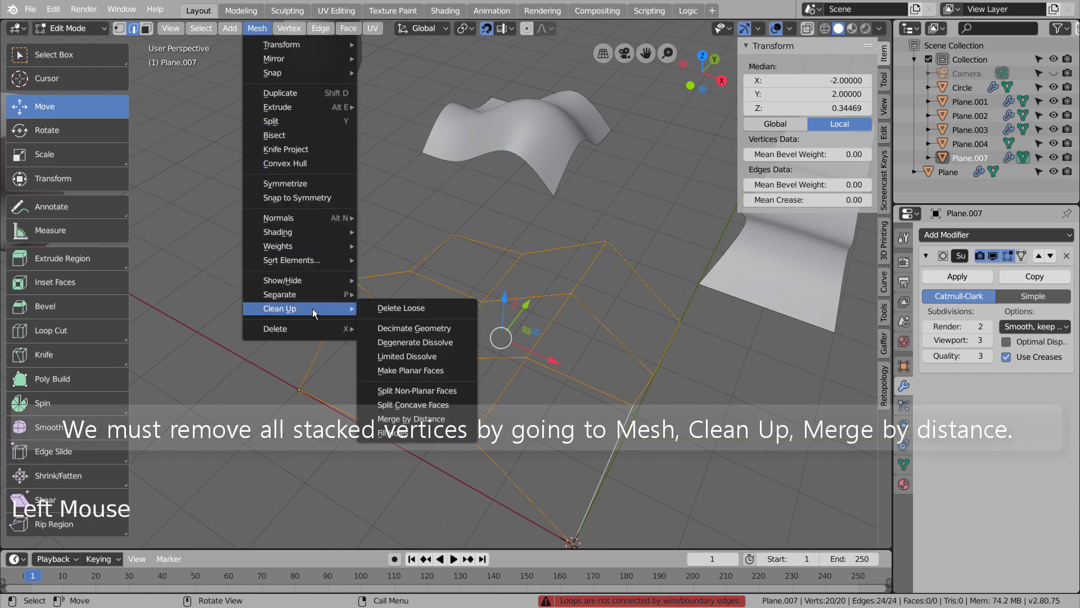
pyautogui.click(419, 419)
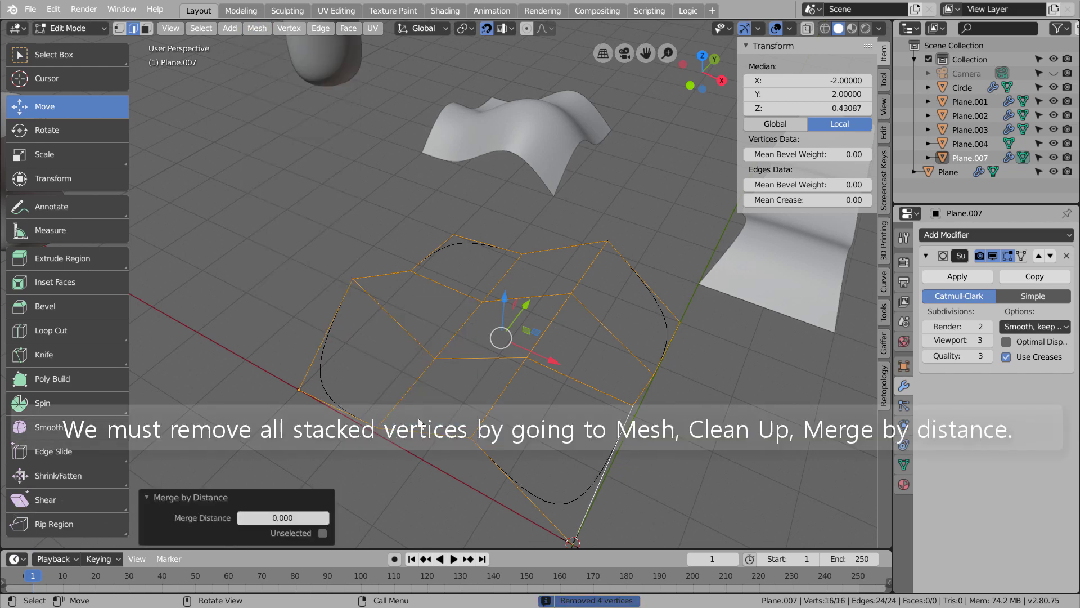
# Step: Select all three edges of each of the two opposite side curves and fill between them with Grid Fill
pyautogui.click(606, 470)
pyautogui.keyDown('shift'); pyautogui.click(667, 359); pyautogui.keyUp('shift')
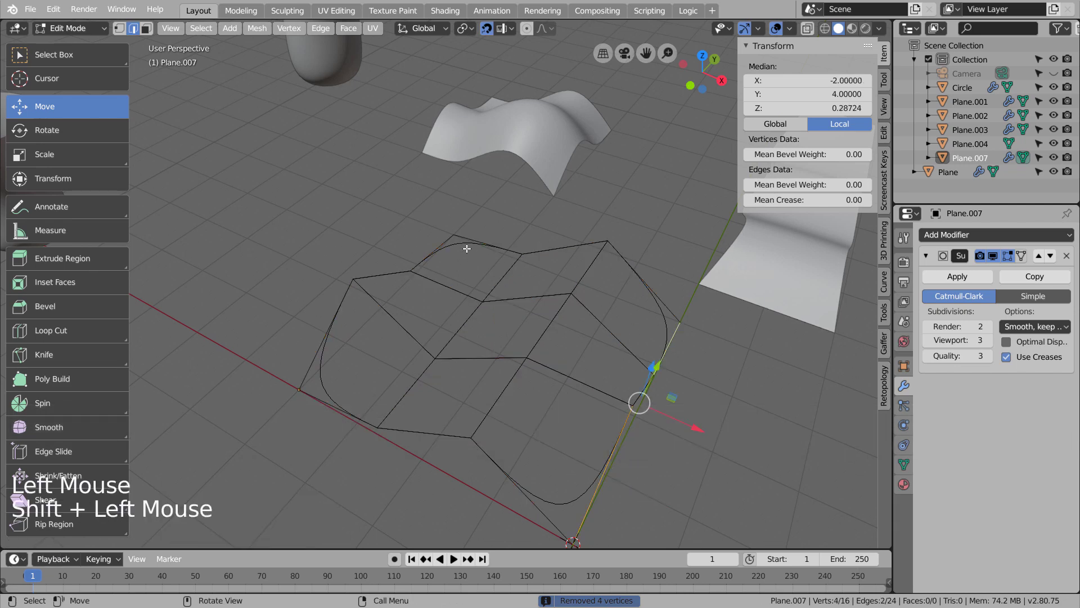
pyautogui.keyDown('shift'); pyautogui.click(430, 253); pyautogui.keyUp('shift')
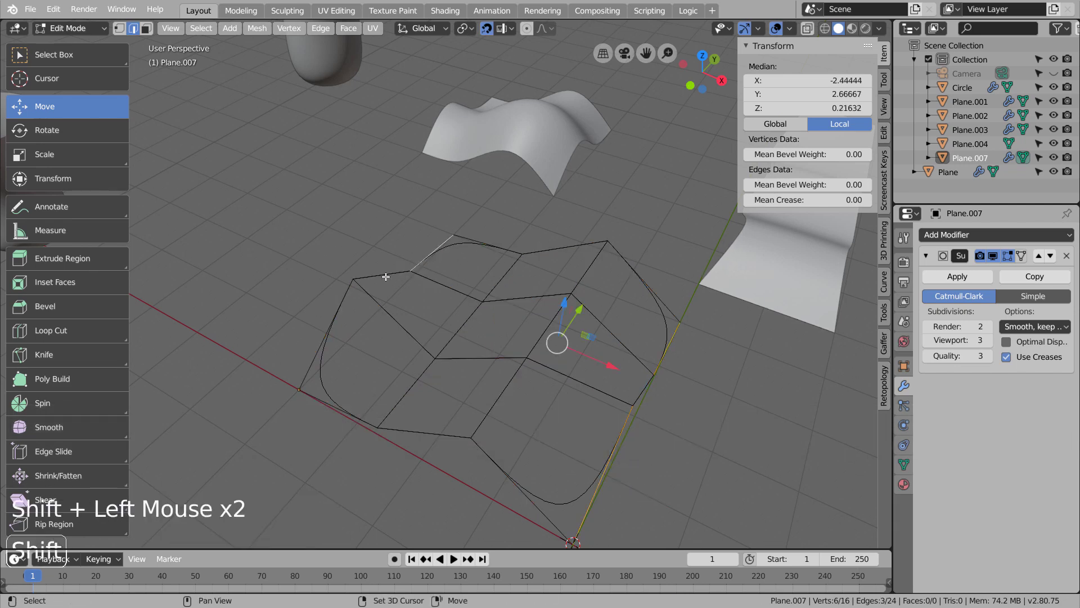
pyautogui.keyDown('shift'); pyautogui.click(383, 275); pyautogui.keyUp('shift')
pyautogui.keyDown('shift'); pyautogui.click(336, 316); pyautogui.keyUp('shift')
pyautogui.hotkey('ctrl', 'f')
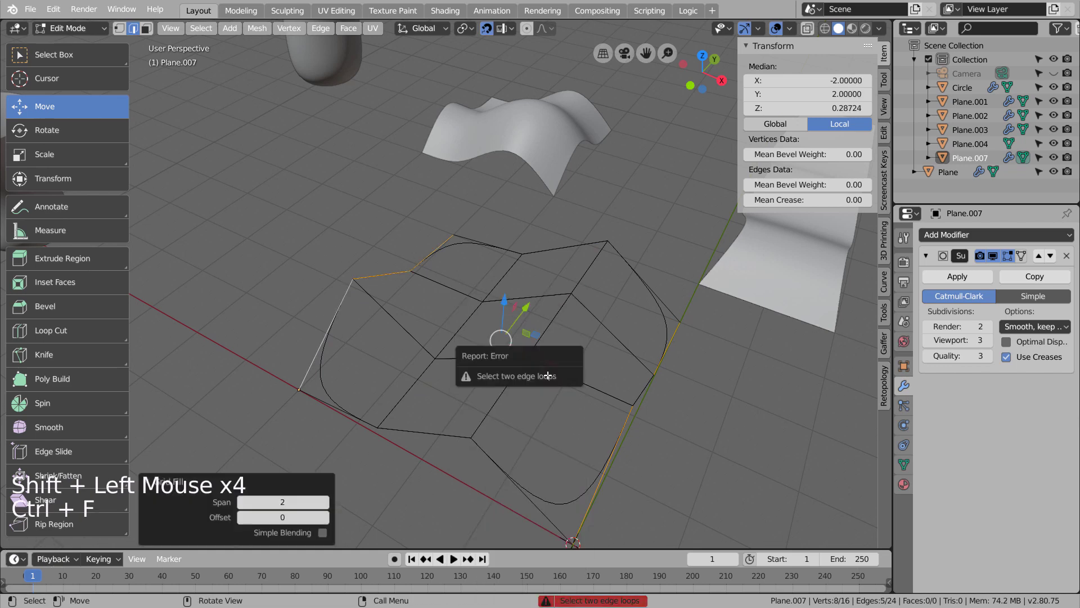
pyautogui.keyDown('shift'); pyautogui.click(647, 397); pyautogui.keyUp('shift')
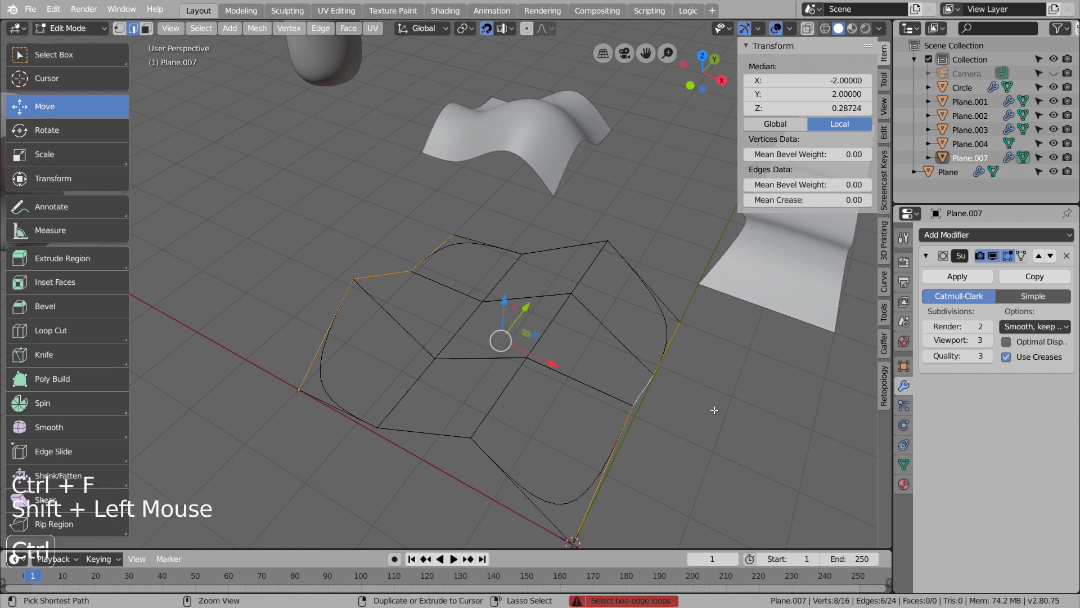
pyautogui.hotkey('ctrl', 'f')
pyautogui.scroll(-2, 708, 404)
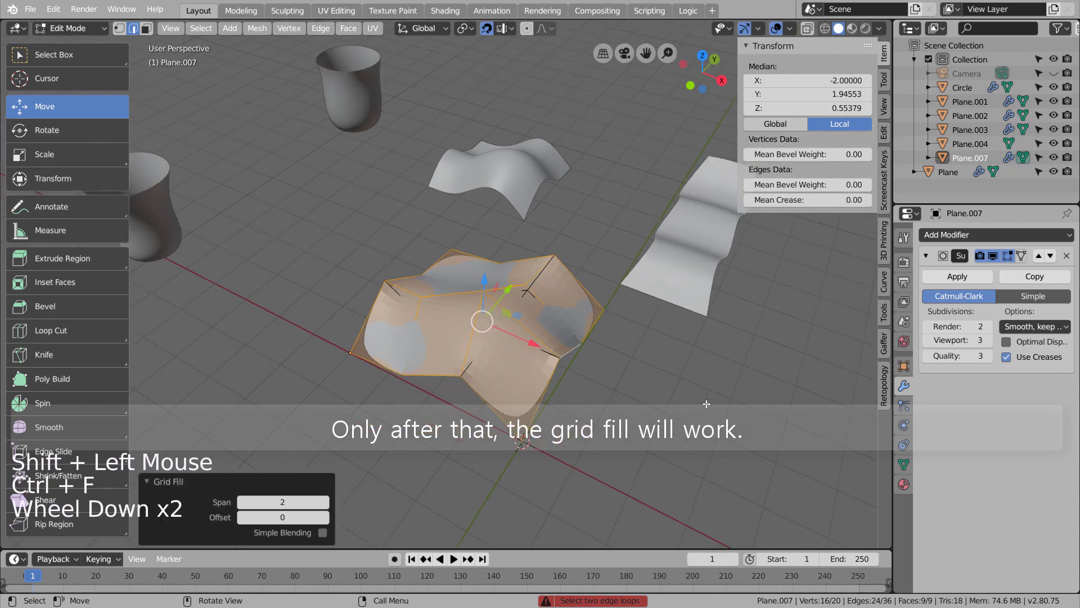
# Step: Shade the grid-filled surface smooth in Object Mode
pyautogui.moveTo(708, 404); pyautogui.dragTo(450, 324, button='middle')
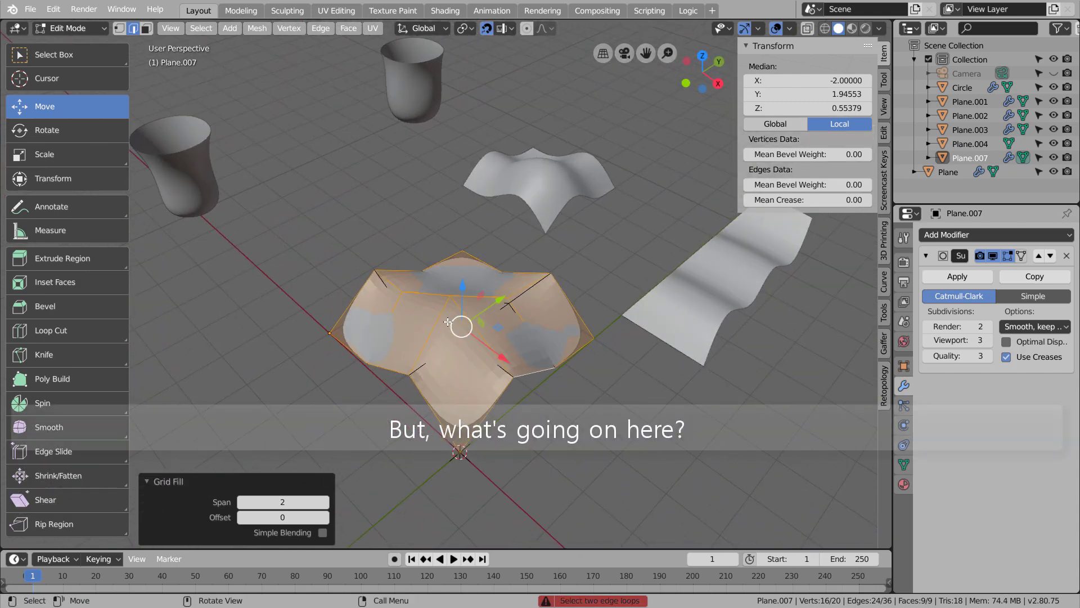
pyautogui.press('Tab')
pyautogui.rightClick(414, 316)
pyautogui.click(414, 317)
pyautogui.moveTo(450, 336); pyautogui.dragTo(479, 319, button='middle')
# Step: Inspect the surface's corners and extra edges in Edit Mode and show the Subdivision modifier's result on the edit cage
pyautogui.press('Tab')
pyautogui.scroll(3, 502, 353)
pyautogui.scroll(3, 479, 319)
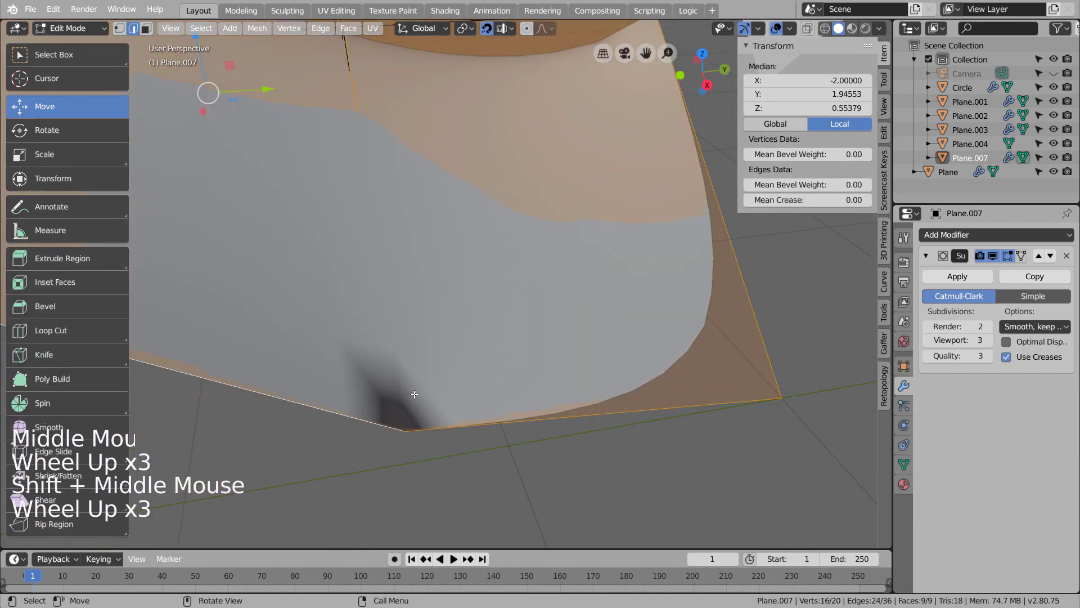
pyautogui.moveTo(422, 404); pyautogui.dragTo(523, 378, button='middle')
pyautogui.scroll(-2, 650, 357)
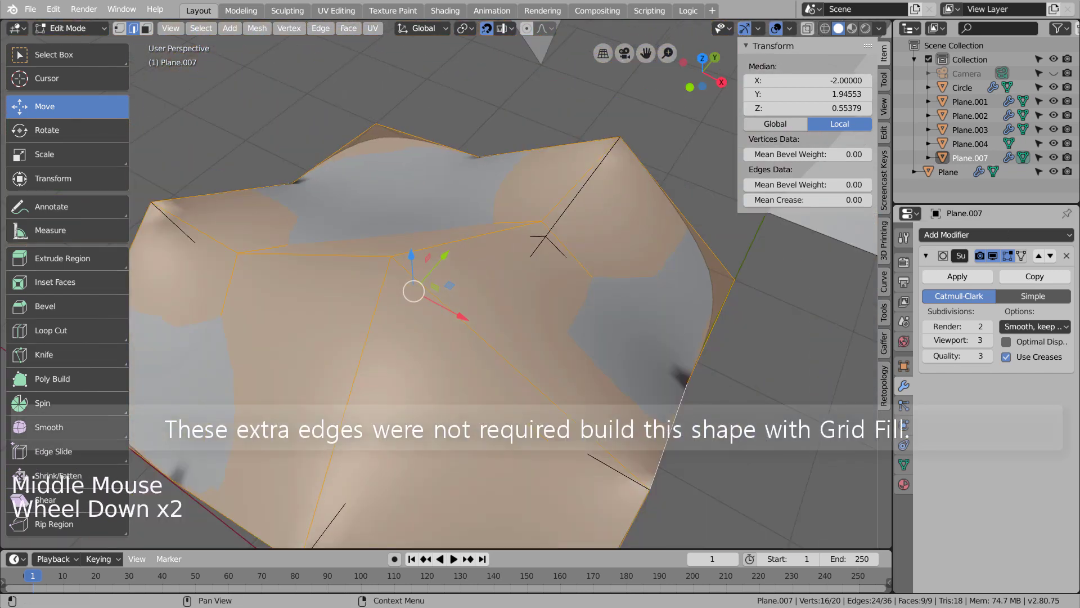
pyautogui.click(1026, 257)
pyautogui.moveTo(651, 286); pyautogui.dragTo(603, 221, button='middle')
pyautogui.keyDown('shift'); pyautogui.moveTo(603, 220); pyautogui.dragTo(359, 316, button='middle'); pyautogui.keyUp('shift')
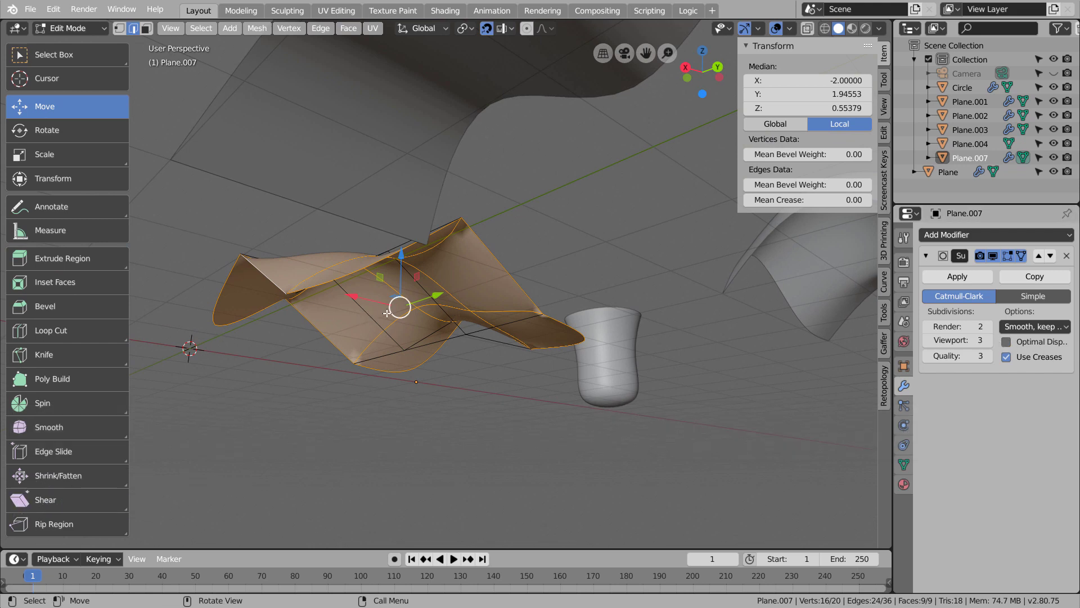
# Step: Select the connected extra inner wire edges beneath the filled surface and delete them as edges
pyautogui.click(364, 317)
pyautogui.moveTo(364, 316)
pyautogui.mouseDown(button='middle')
pyautogui.moveTo(569, 320)
pyautogui.moveTo(574, 391)
pyautogui.moveTo(540, 349)
pyautogui.moveTo(443, 333)
pyautogui.moveTo(224, 345)
pyautogui.moveTo(284, 352)
pyautogui.moveTo(379, 335)
pyautogui.moveTo(374, 354)
pyautogui.moveTo(486, 347)
pyautogui.moveTo(203, 355)
pyautogui.moveTo(370, 311)
pyautogui.mouseUp(button='middle')
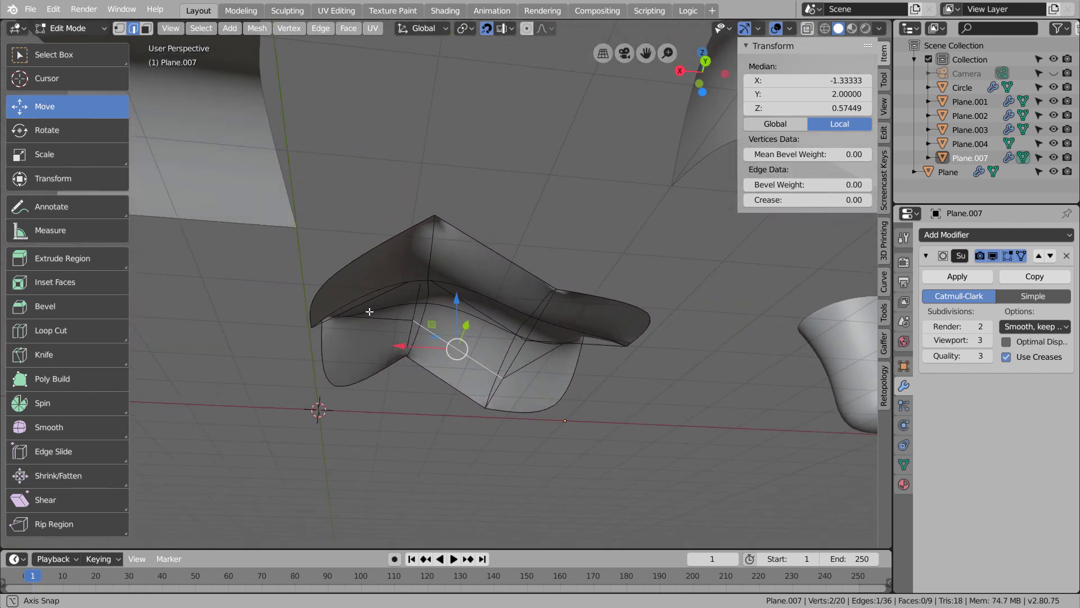
pyautogui.keyDown('alt'); pyautogui.click(523, 367); pyautogui.keyUp('alt')
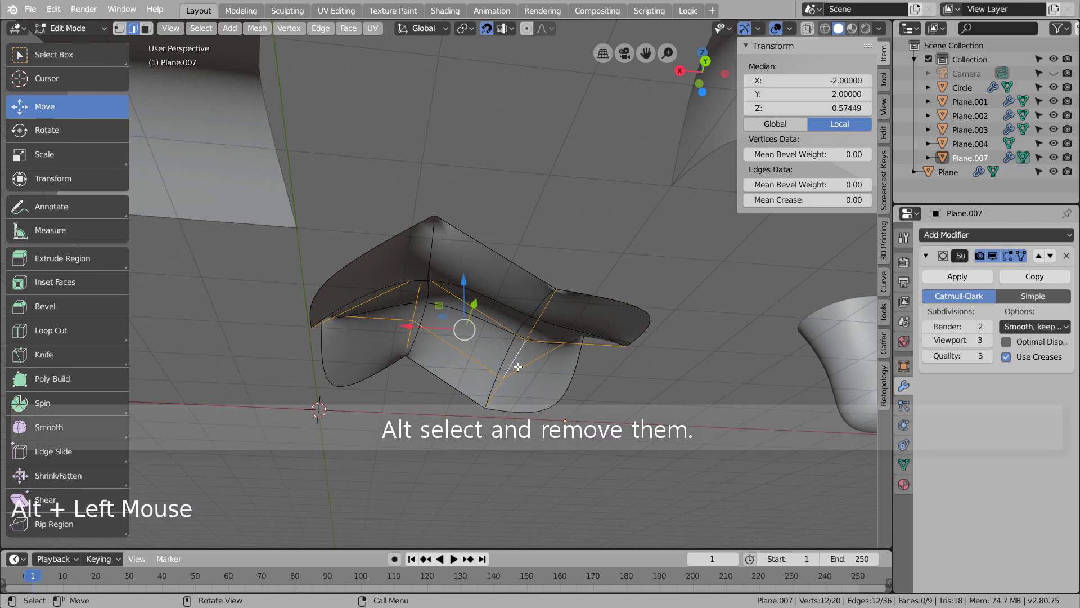
pyautogui.press('x')
pyautogui.click(518, 366)
pyautogui.press('x')
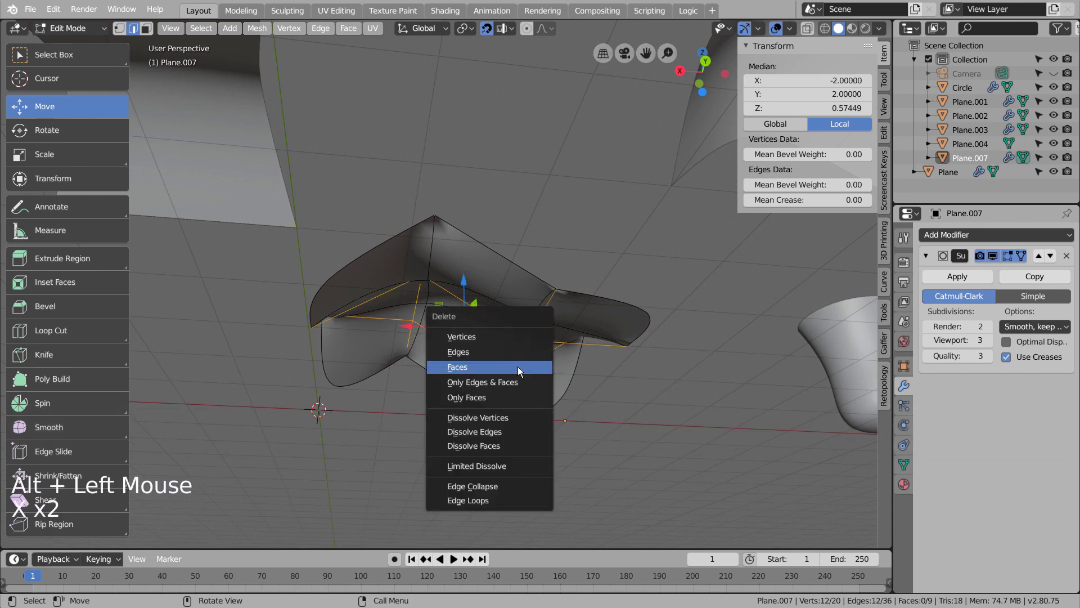
pyautogui.click(511, 351)
pyautogui.moveTo(514, 350); pyautogui.dragTo(566, 357, button='middle')
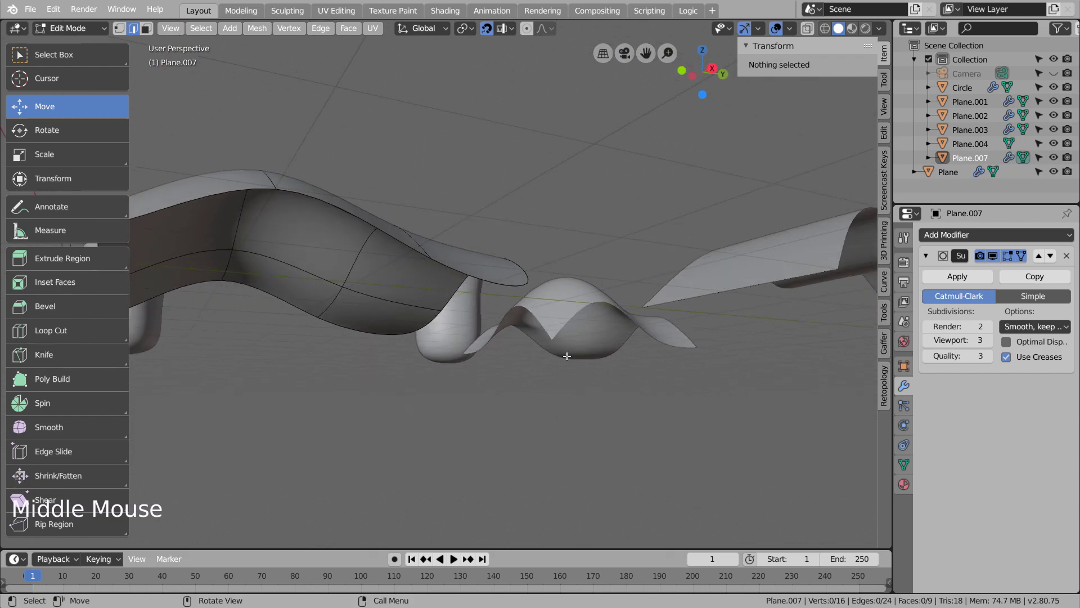
# Step: Raise one inner vertex of the cleaned surface to a local Z of about 1.88
pyautogui.click(413, 304)
pyautogui.moveTo(412, 304); pyautogui.dragTo(529, 225, button='middle')
pyautogui.press('Tab')
pyautogui.press('Tab')
pyautogui.scroll(-3, 509, 336)
pyautogui.press('1')
pyautogui.click(473, 355)
pyautogui.moveTo(530, 221); pyautogui.dragTo(516, 179)
pyautogui.moveTo(482, 295); pyautogui.dragTo(486, 296)
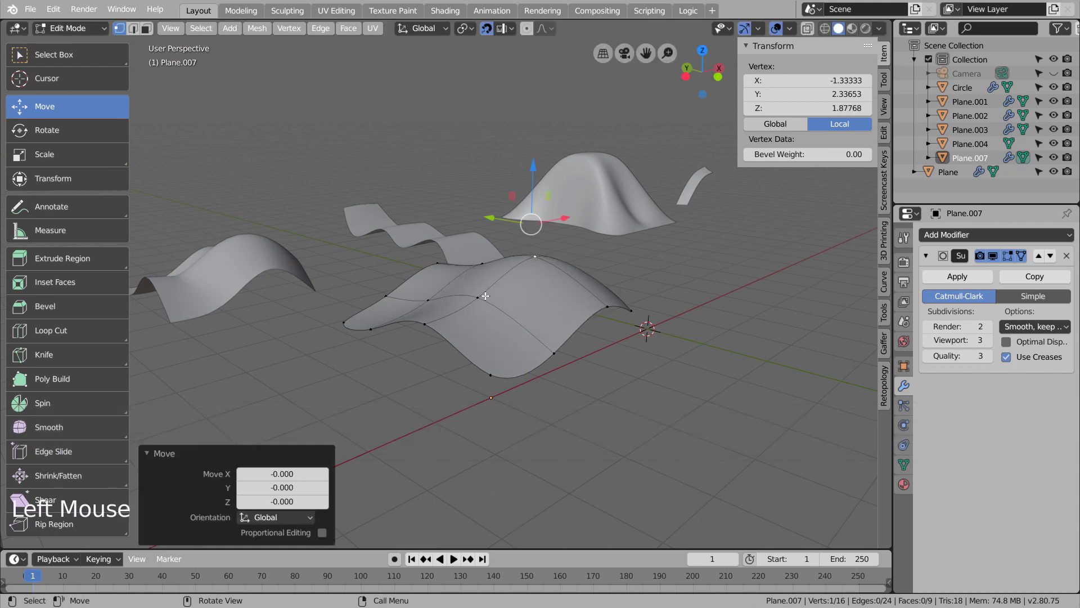
# Step: Move two more control vertices of the surface to vary its curvature
pyautogui.click(488, 290)
pyautogui.moveTo(474, 239)
pyautogui.mouseDown()
pyautogui.moveTo(481, 304)
pyautogui.moveTo(474, 242)
pyautogui.mouseUp()
pyautogui.click(607, 306)
pyautogui.moveTo(627, 360); pyautogui.dragTo(663, 461, button='middle')
pyautogui.moveTo(571, 327); pyautogui.dragTo(647, 371)
pyautogui.moveTo(651, 384); pyautogui.dragTo(560, 358, button='middle')
# Step: Scale the finished surface to 0.819 in Object Mode, move it along X to -6, and deselect it
pyautogui.press('Tab')
pyautogui.press('s')
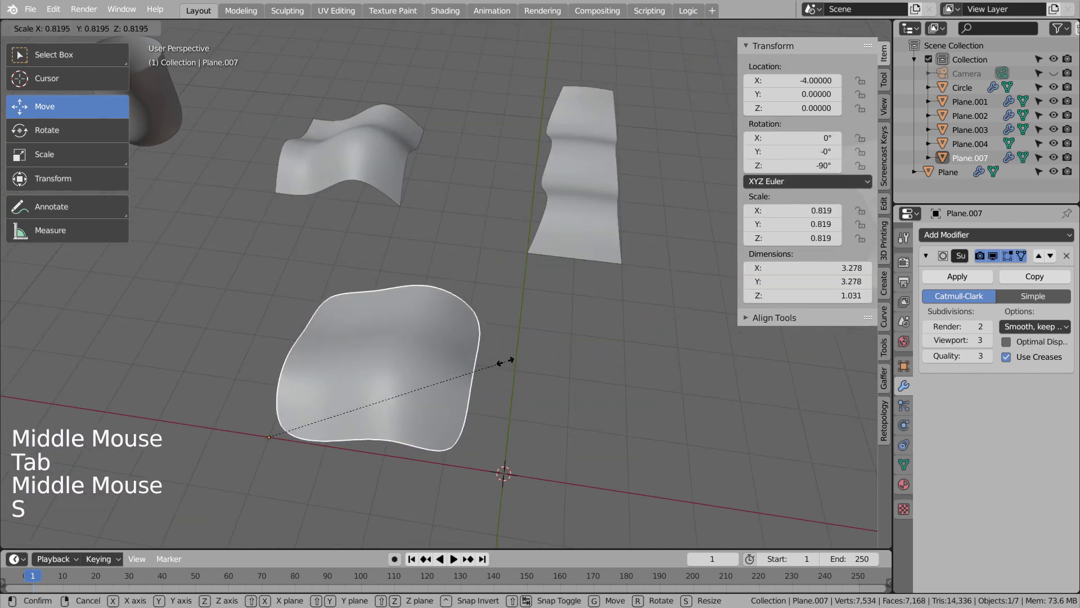
pyautogui.click(503, 362)
pyautogui.moveTo(317, 441); pyautogui.dragTo(199, 444)
pyautogui.scroll(-4, 548, 373)
pyautogui.moveTo(547, 372); pyautogui.dragTo(528, 332, button='middle')
pyautogui.tripleClick(614, 346)
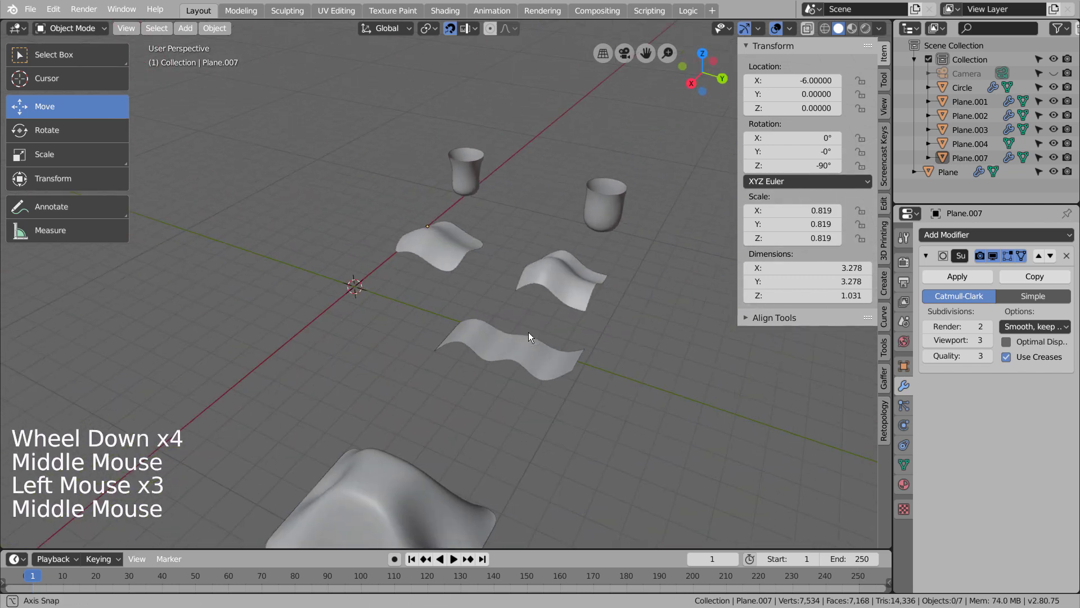
# Step: Examine the vertex layout on opposite sides of the long wavy strip in Edit Mode, then return to Object Mode
pyautogui.scroll(3, 599, 401)
pyautogui.keyDown('shift'); pyautogui.moveTo(600, 402); pyautogui.dragTo(455, 363, button='middle'); pyautogui.keyUp('shift')
pyautogui.keyDown('shift'); pyautogui.moveTo(456, 363); pyautogui.dragTo(590, 353, button='middle'); pyautogui.keyUp('shift')
pyautogui.click(591, 353)
pyautogui.press('Tab')
pyautogui.moveTo(697, 394); pyautogui.dragTo(608, 423, button='middle')
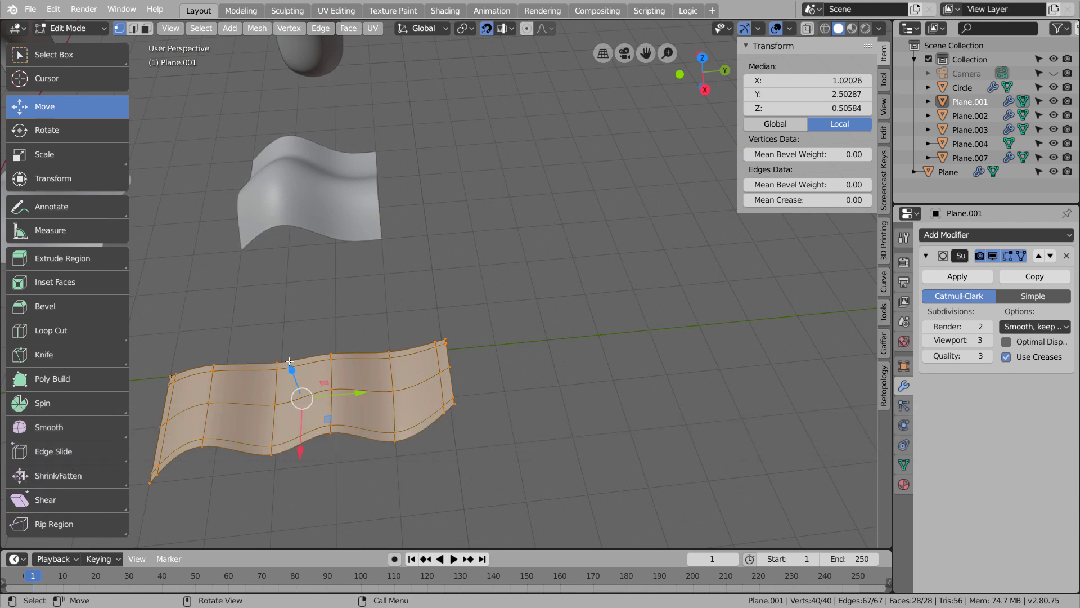
pyautogui.moveTo(449, 374); pyautogui.dragTo(455, 442, button='middle')
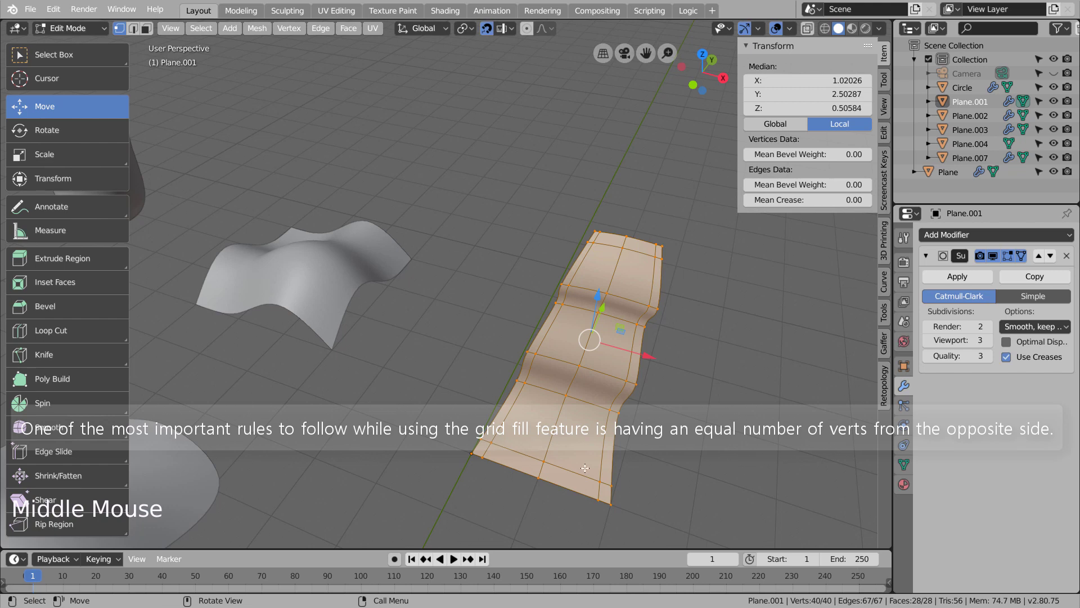
pyautogui.scroll(-4, 694, 476)
pyautogui.click(693, 476)
pyautogui.press('Tab')
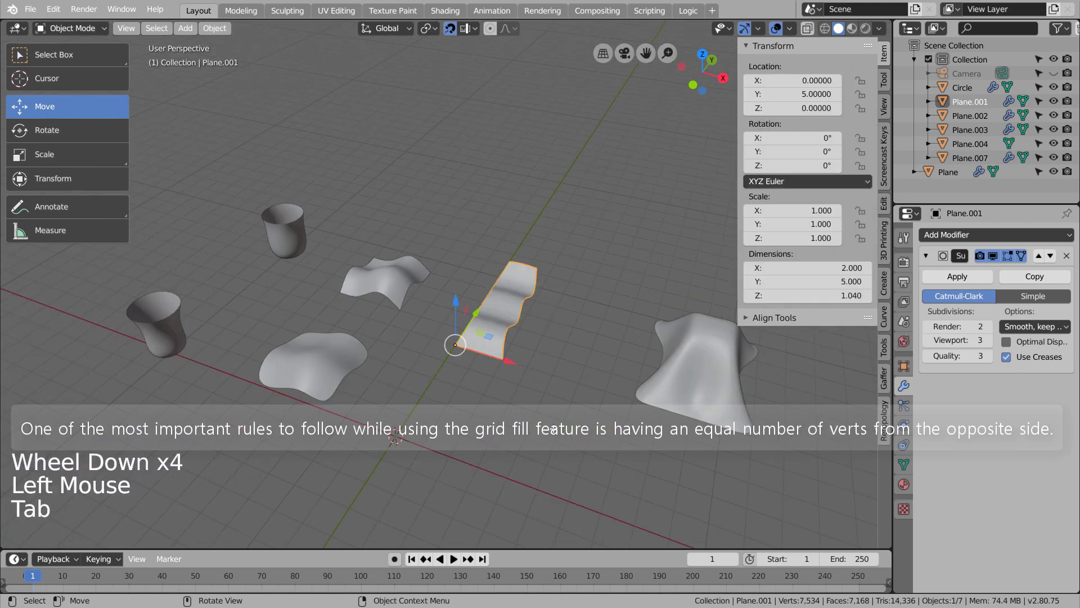
# Step: Add a plane at the world origin and merge its four vertices at the center into a single vertex
pyautogui.moveTo(597, 397); pyautogui.dragTo(583, 388, button='middle')
pyautogui.click(450, 387)
pyautogui.hotkey('shift', 'a')
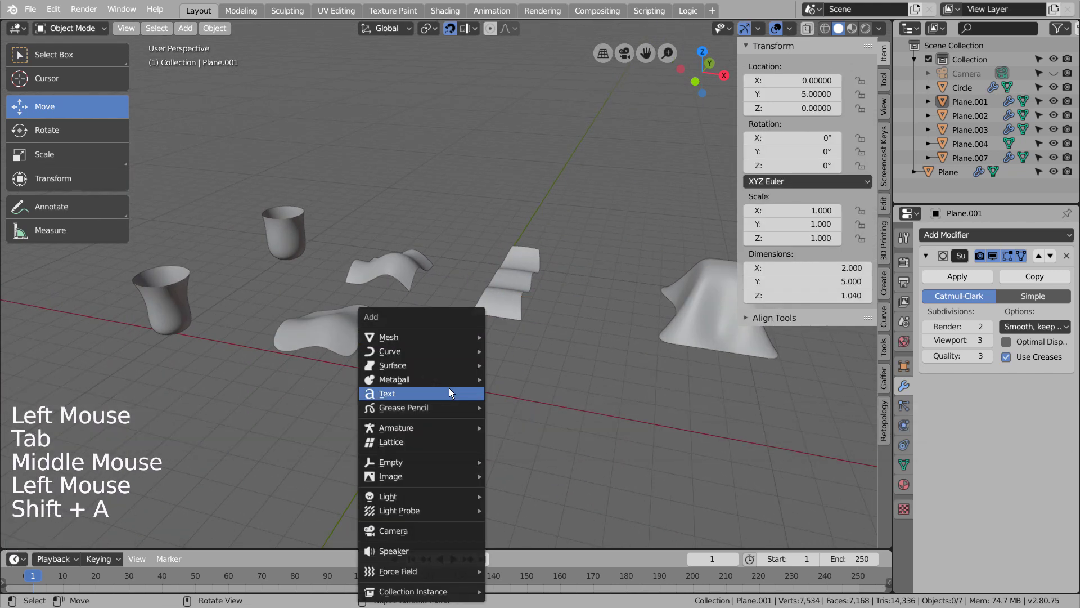
pyautogui.moveTo(454, 374)
pyautogui.moveTo(450, 337)
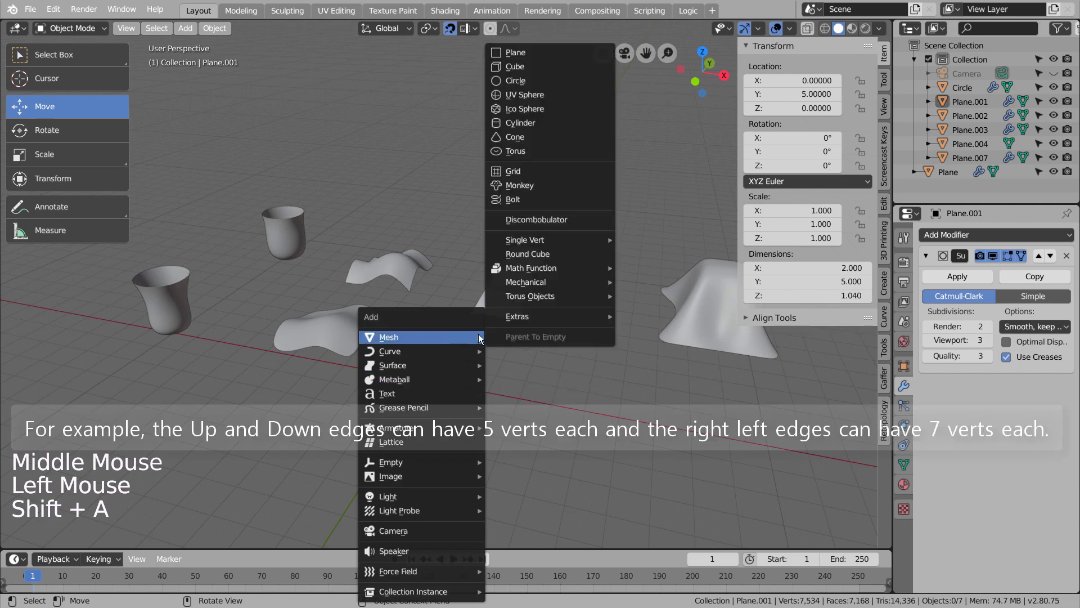
pyautogui.click(525, 51)
pyautogui.press('Tab')
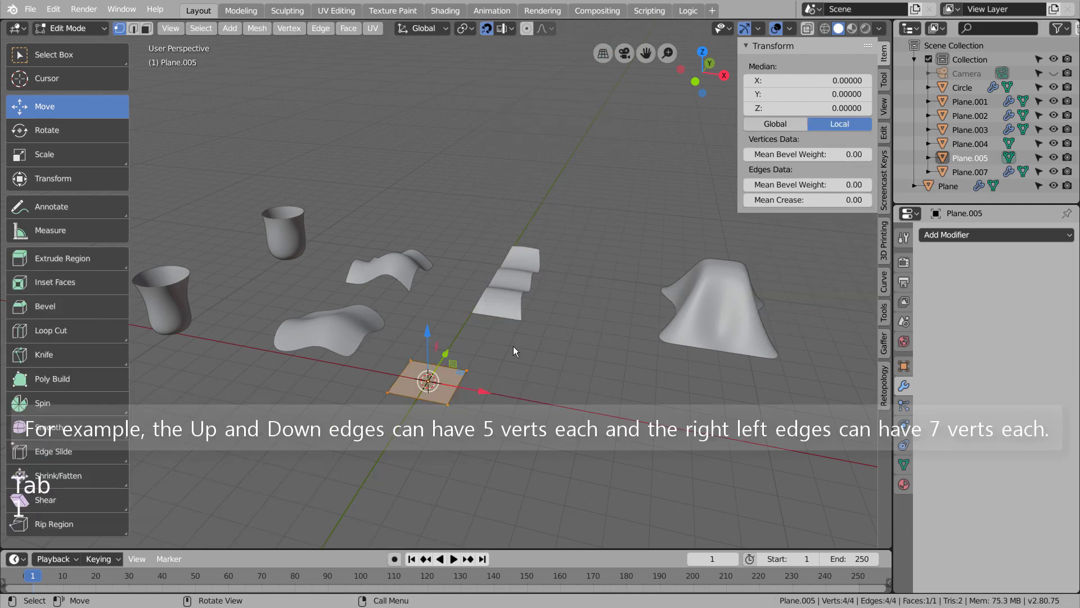
pyautogui.hotkey('alt', 'm')
pyautogui.click(513, 346)
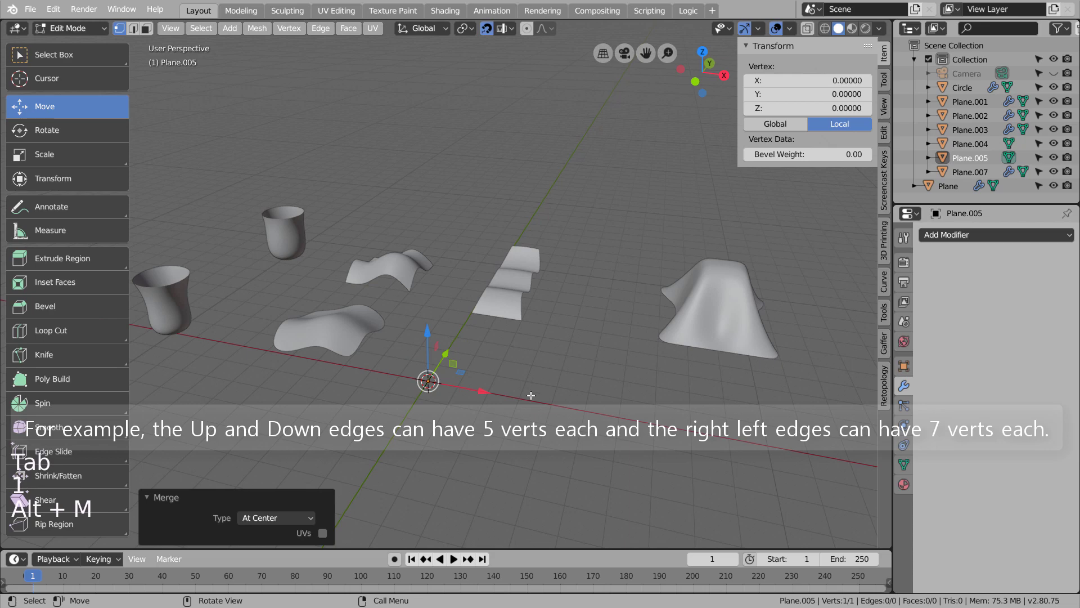
pyautogui.moveTo(531, 396); pyautogui.dragTo(448, 379, button='middle')
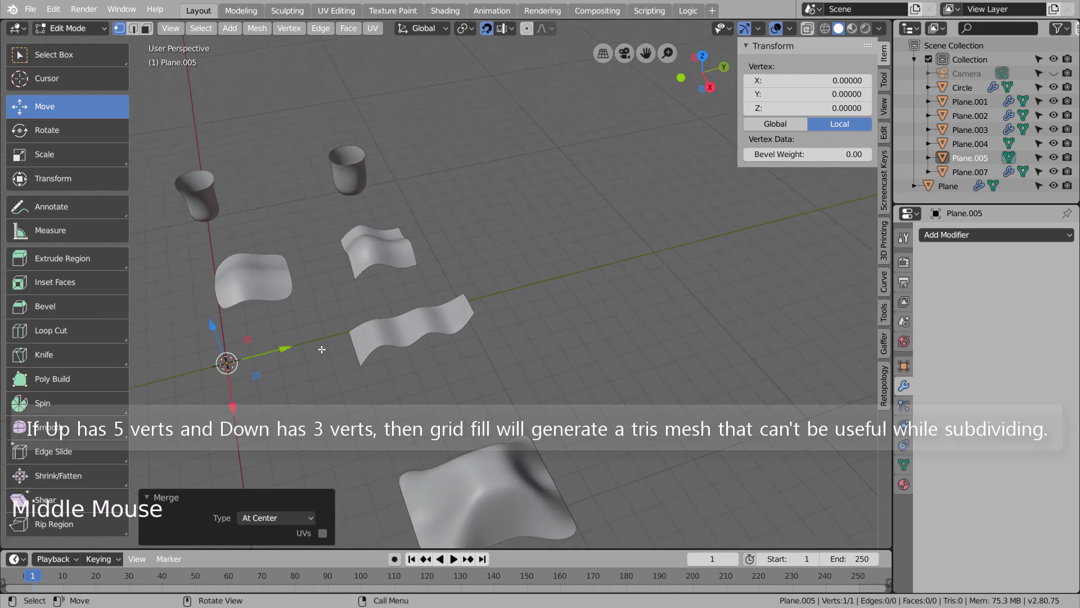
# Step: Extrude the merged vertex 4 units along the global Y axis to form an edge
pyautogui.press('g')
pyautogui.press('y')
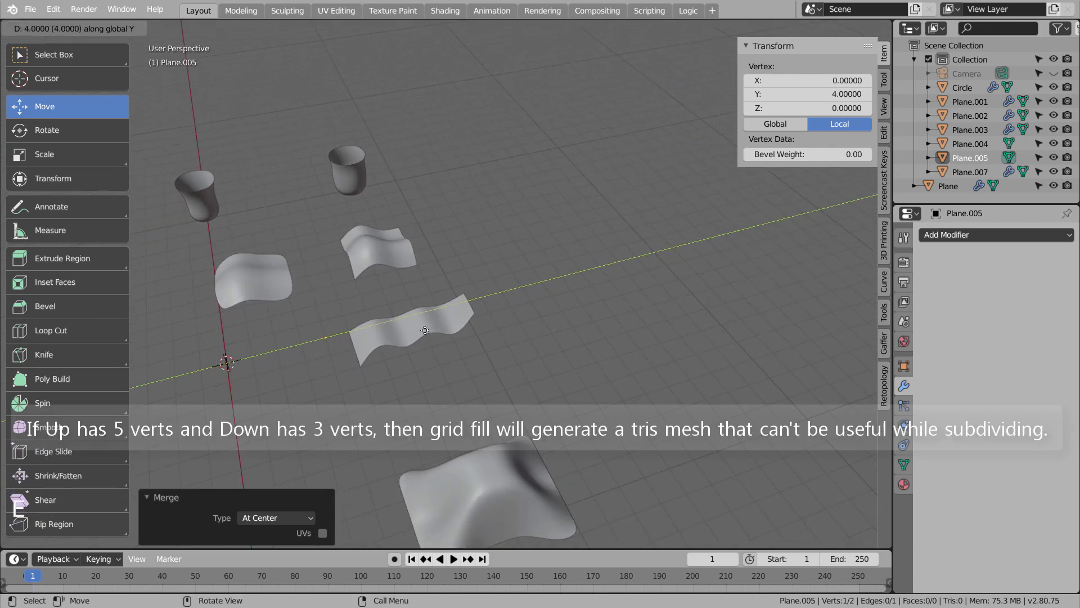
pyautogui.click(424, 330)
pyautogui.moveTo(416, 335); pyautogui.dragTo(411, 386, button='middle')
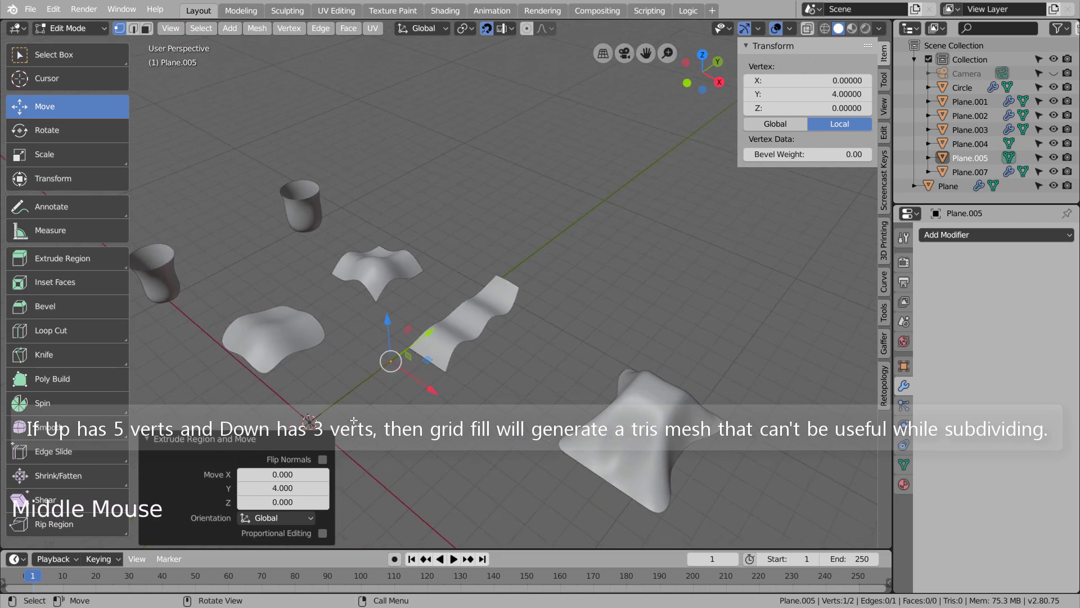
# Step: Select both vertices of the new edge and subdivide it with 5 cuts
pyautogui.keyDown('shift'); pyautogui.click(311, 421); pyautogui.keyUp('shift')
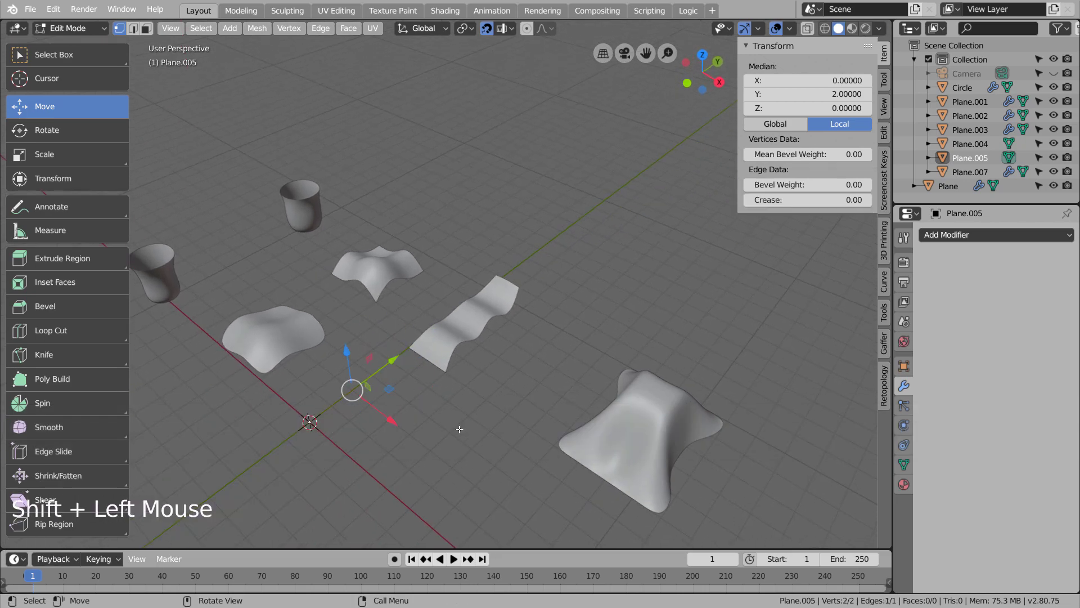
pyautogui.moveTo(460, 433); pyautogui.dragTo(460, 434, button='right')
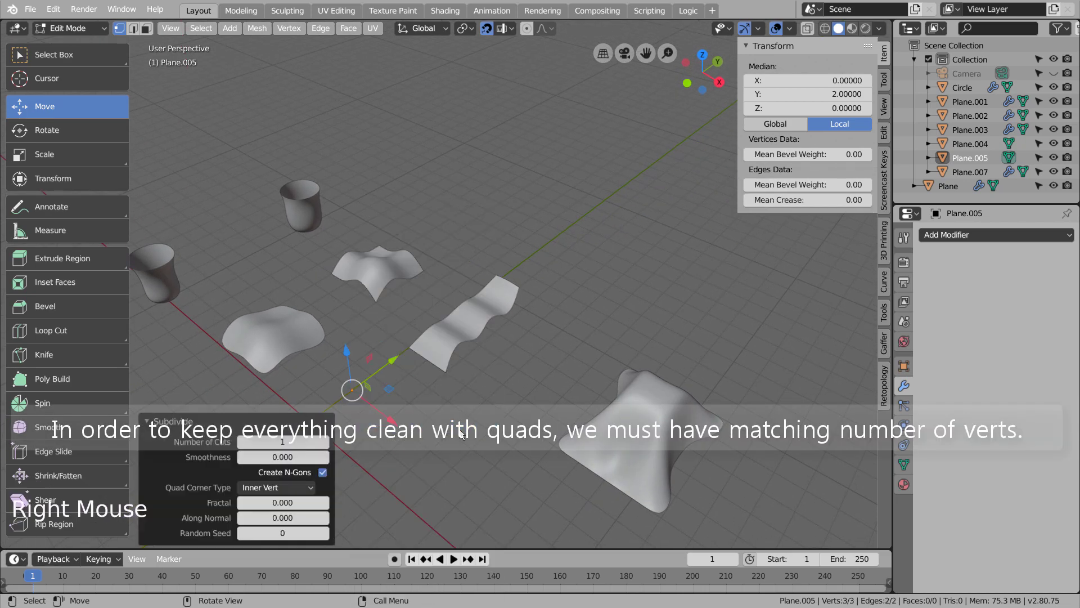
pyautogui.moveTo(270, 441); pyautogui.dragTo(326, 426)
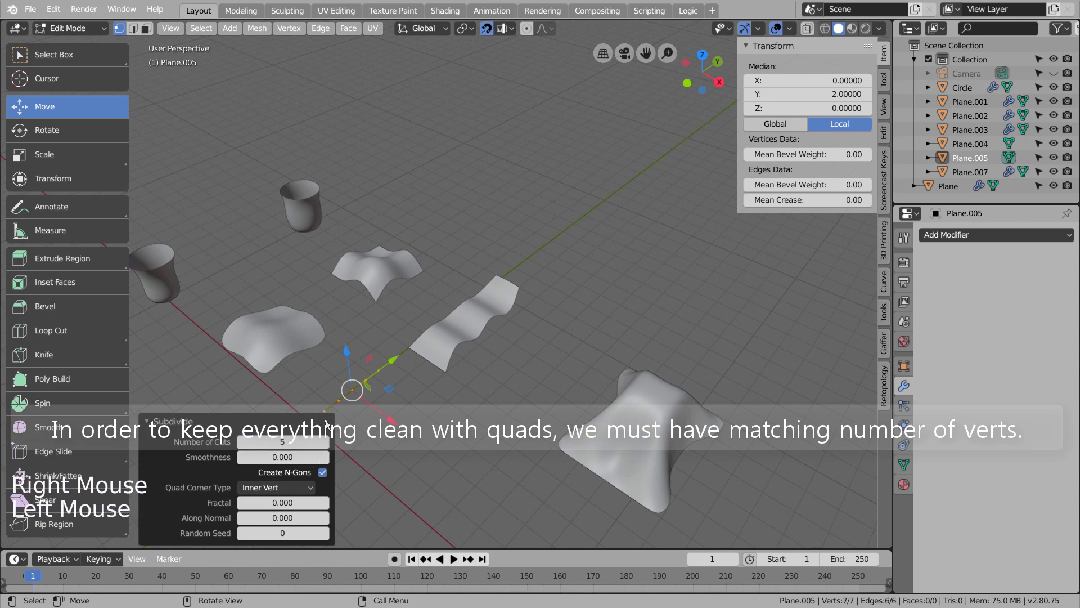
pyautogui.moveTo(456, 400); pyautogui.dragTo(495, 398, button='middle')
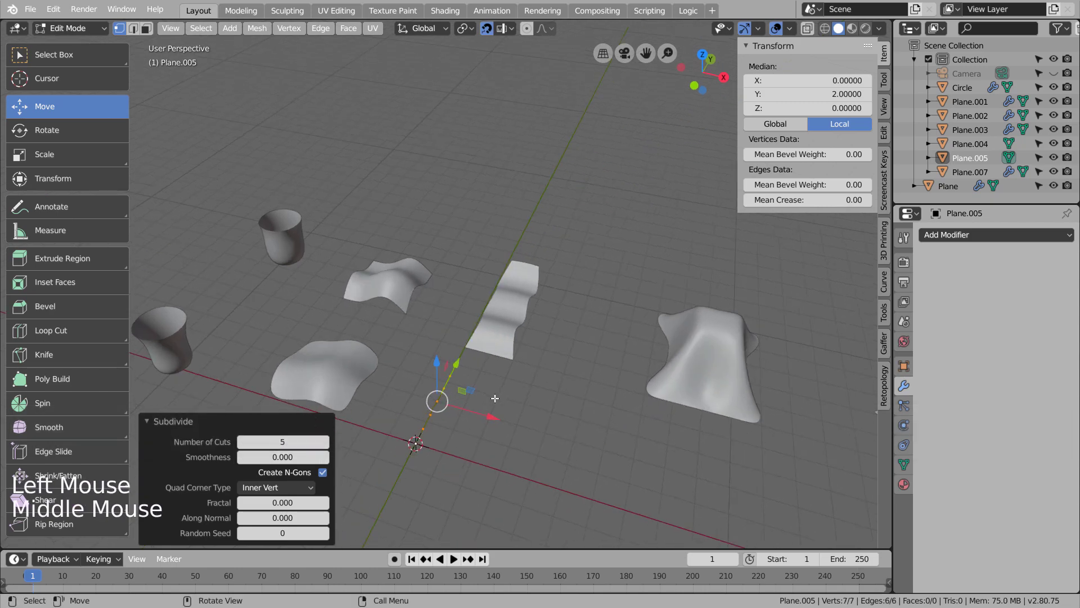
# Step: Return to Object Mode, duplicate the subdivided line, and place the copy at 2 along the X axis
pyautogui.press('Tab')
pyautogui.click(451, 388)
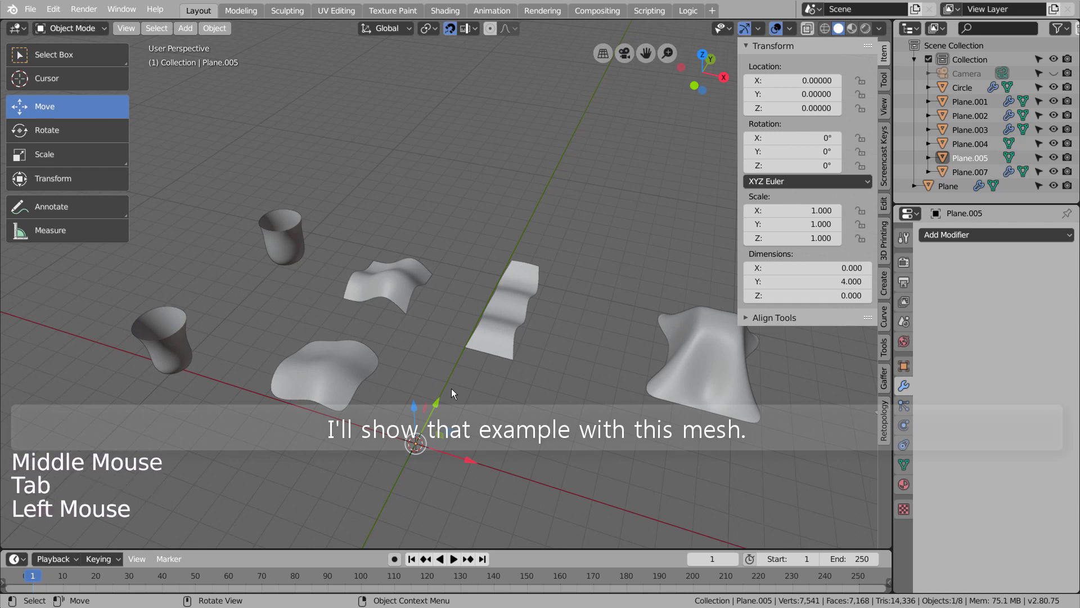
pyautogui.click(447, 380)
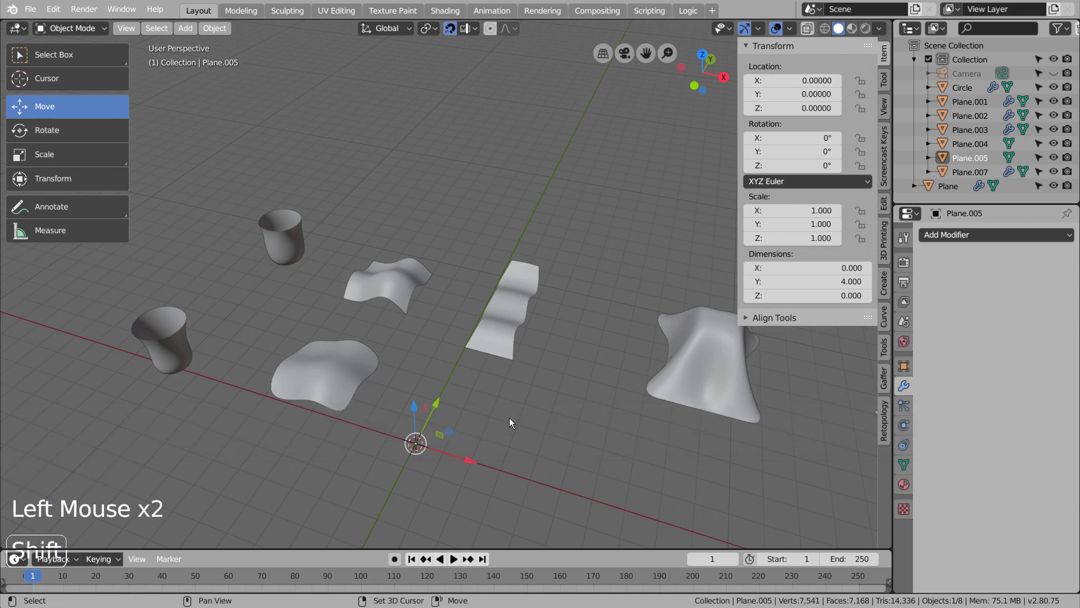
pyautogui.hotkey('shift', 'd')
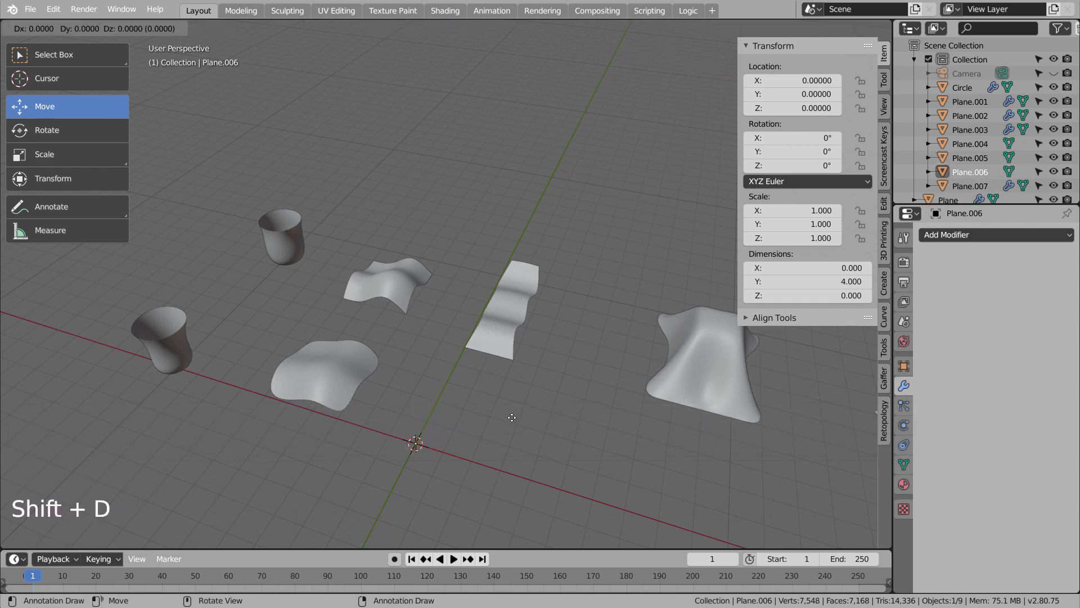
pyautogui.click(562, 430)
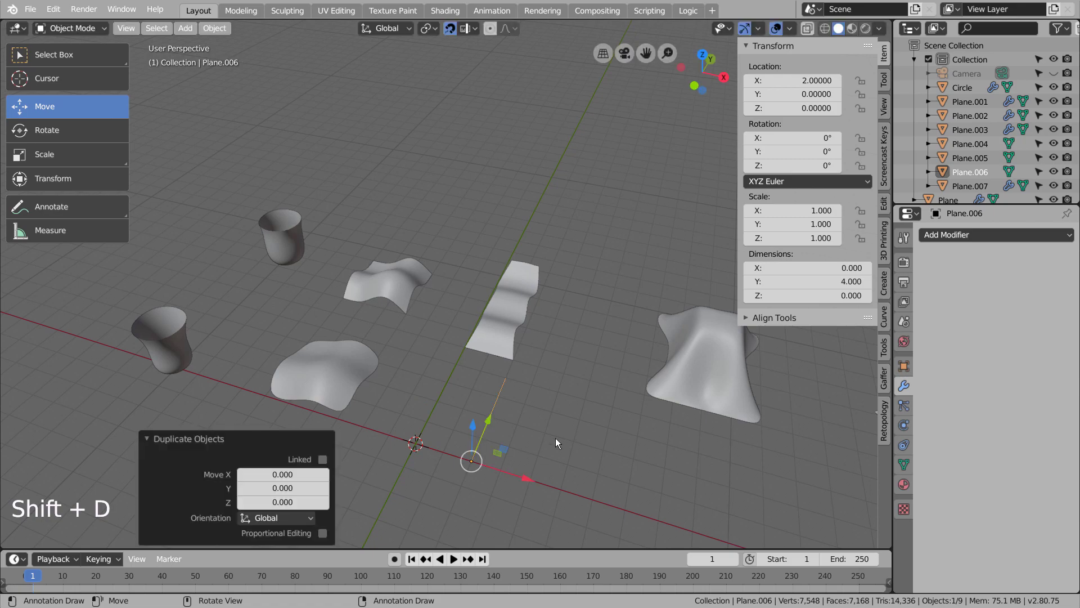
# Step: Join the duplicated line with the original into one object and enter Edit Mode
pyautogui.moveTo(555, 438); pyautogui.dragTo(549, 396, button='middle')
pyautogui.scroll(4, 474, 374)
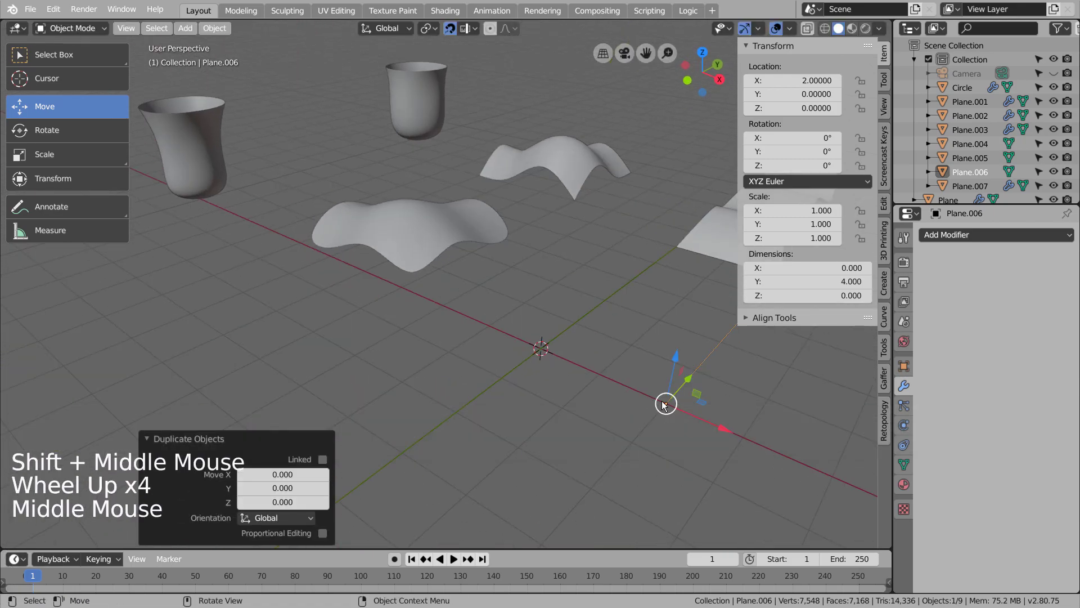
pyautogui.keyDown('shift'); pyautogui.click(583, 319); pyautogui.keyUp('shift')
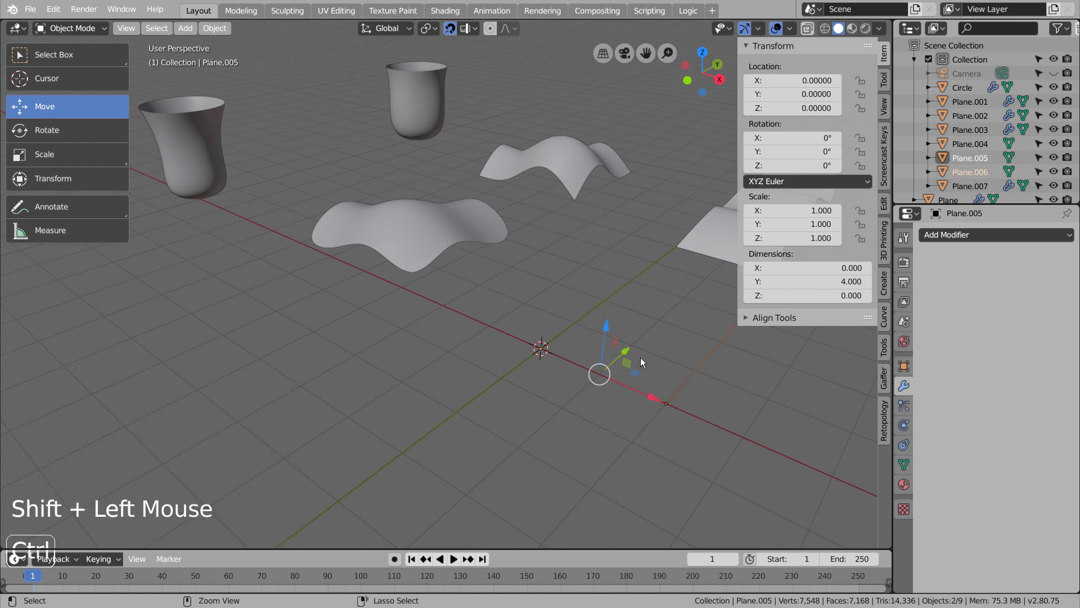
pyautogui.hotkey('ctrl', 'j')
pyautogui.press('Tab')
# Step: Connect the two lines with an edge at each end to close the rectangular outline
pyautogui.click(666, 403)
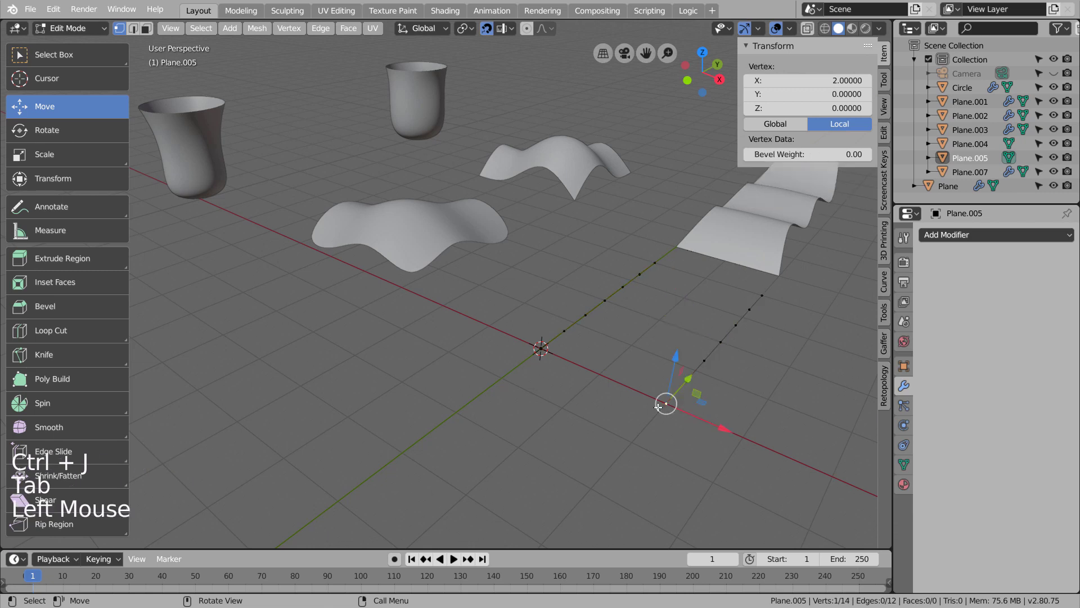
pyautogui.keyDown('shift'); pyautogui.click(552, 359); pyautogui.keyUp('shift')
pyautogui.press('f')
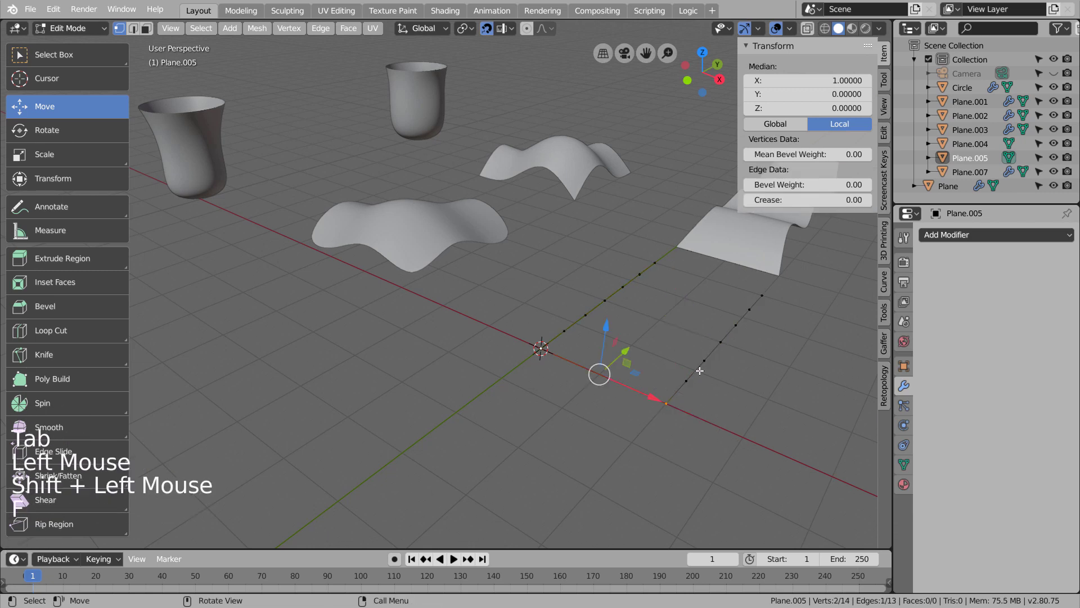
pyautogui.click(763, 296)
pyautogui.keyDown('shift'); pyautogui.click(654, 261); pyautogui.keyUp('shift')
pyautogui.press('f')
# Step: Try subdividing both connecting end edges together with 4 cuts and show the vertices
pyautogui.press('2')
pyautogui.click(675, 269)
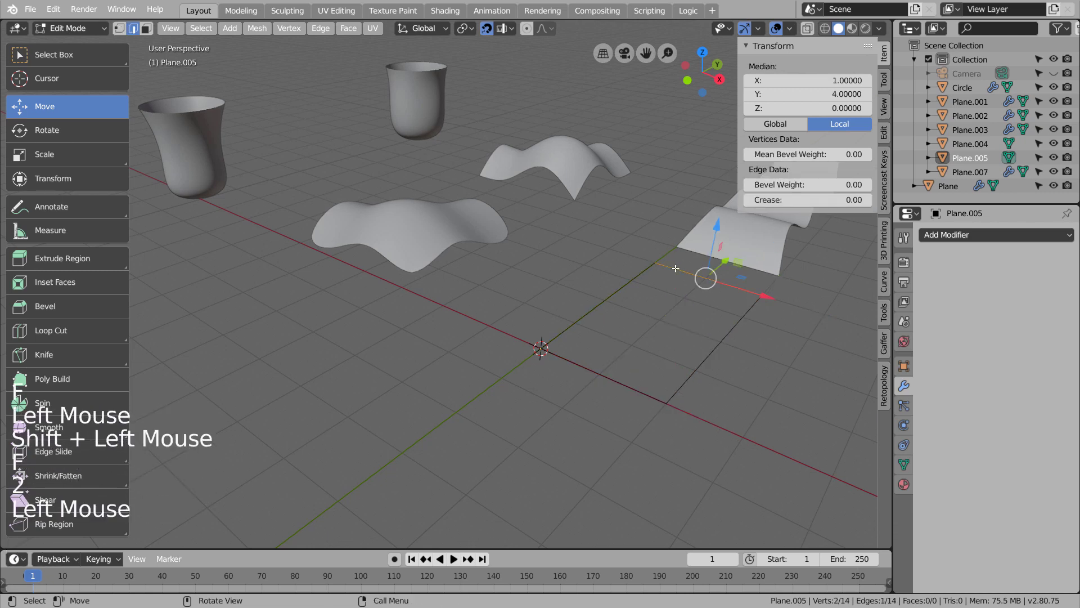
pyautogui.keyDown('shift'); pyautogui.click(599, 380); pyautogui.keyUp('shift')
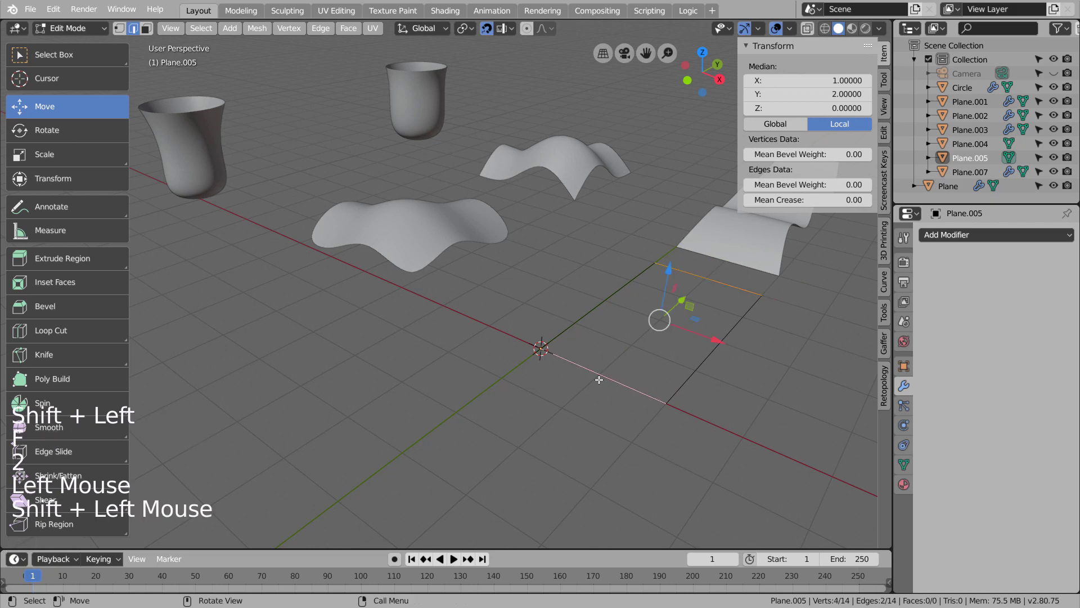
pyautogui.rightClick(599, 379)
pyautogui.click(584, 382)
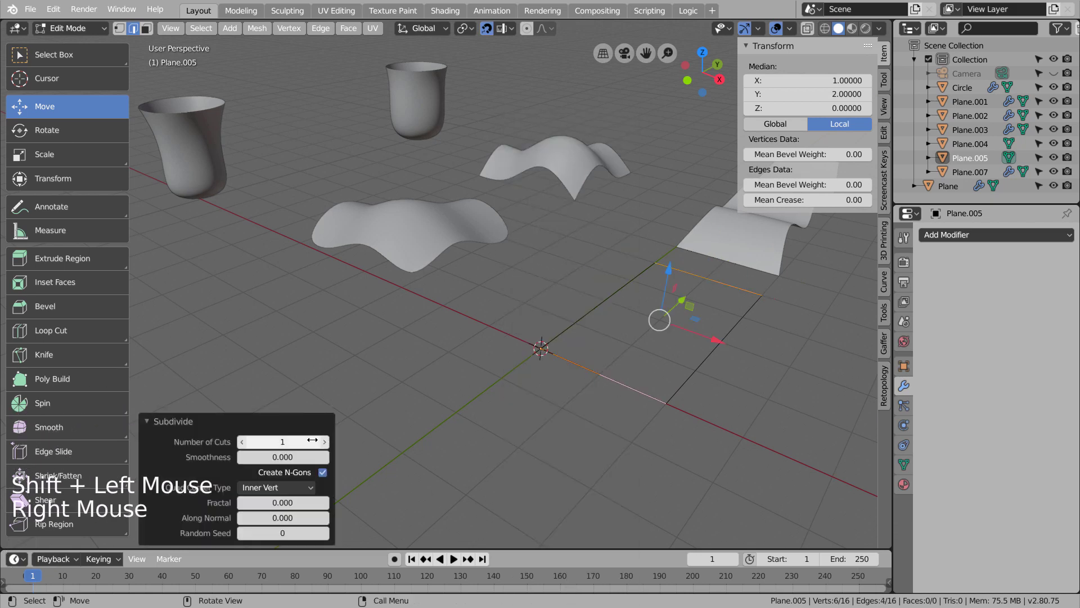
pyautogui.click(312, 440)
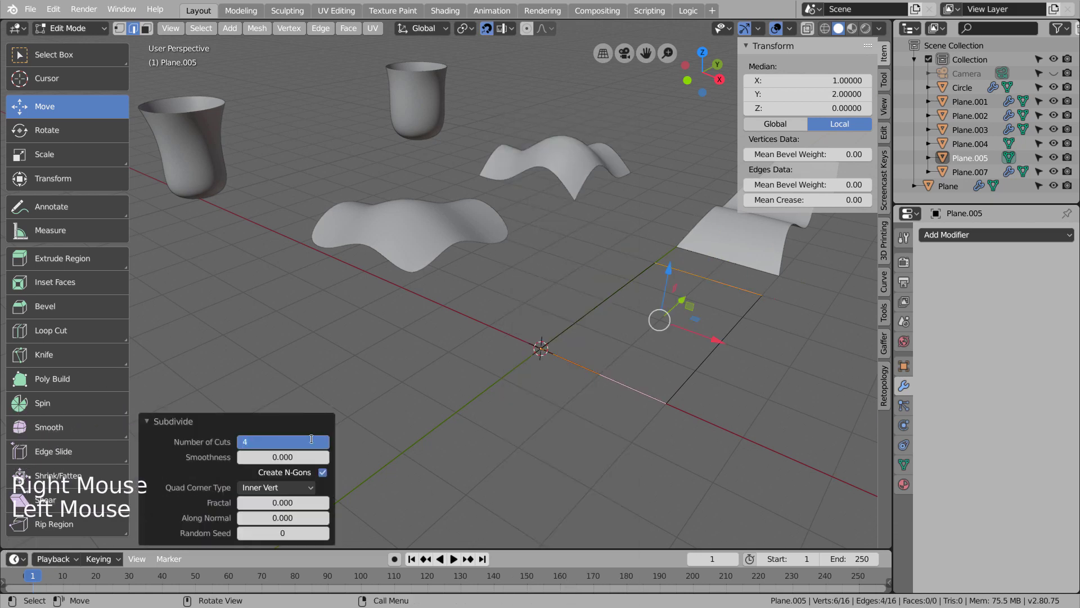
pyautogui.write('4')
pyautogui.press('Return')
pyautogui.press('1')
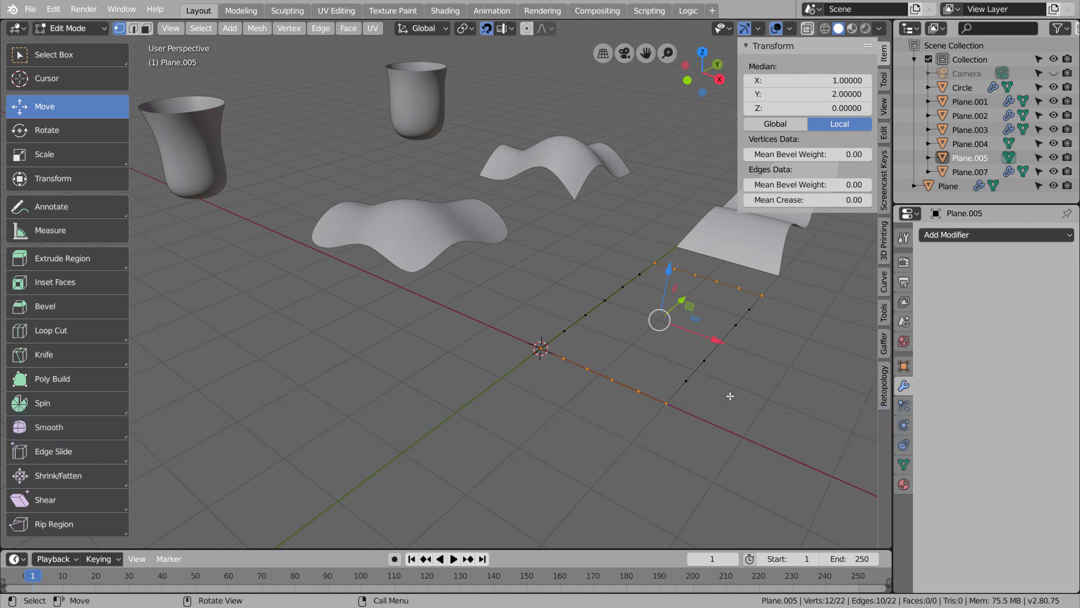
# Step: Try subdividing the two end edges again with 3 cuts and show the vertices
pyautogui.hotkey('ctrl', 'z')
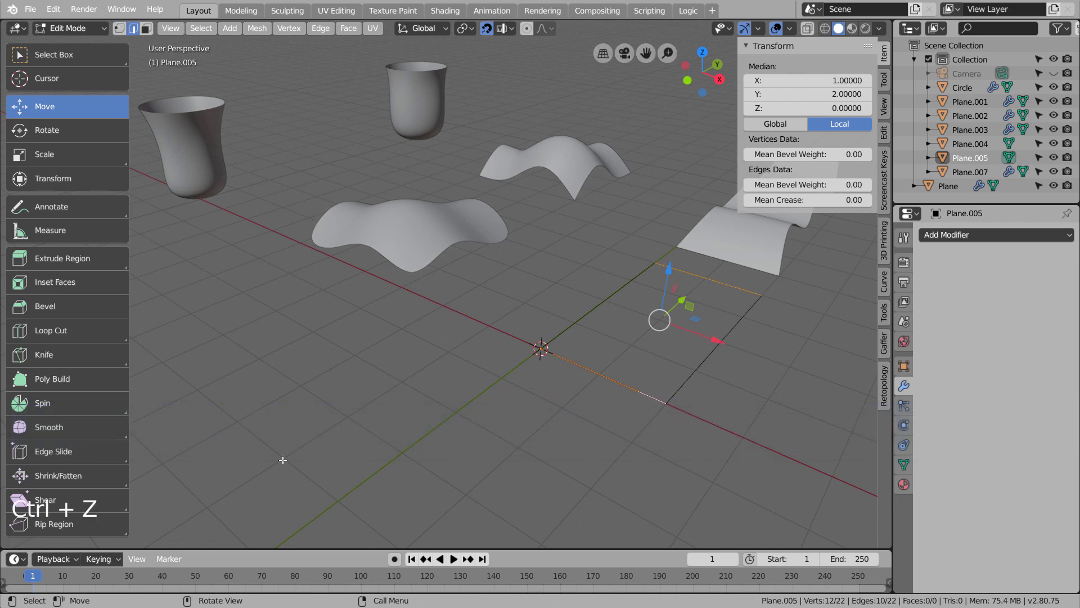
pyautogui.rightClick(544, 403)
pyautogui.click(541, 401)
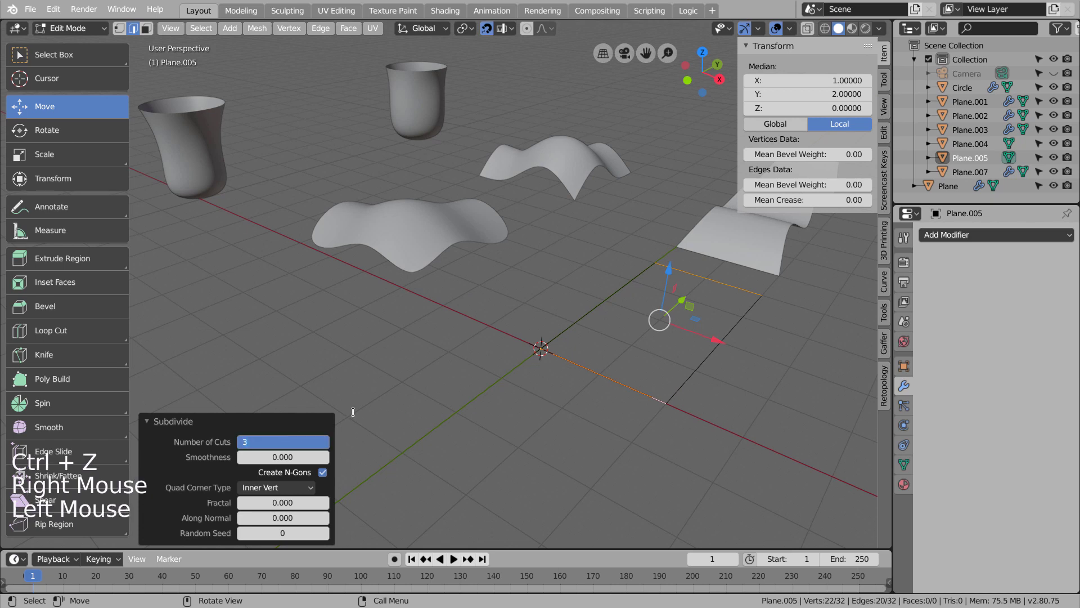
pyautogui.write('3')
pyautogui.press('Return')
pyautogui.press('Tab')
pyautogui.press('Tab')
pyautogui.press('1')
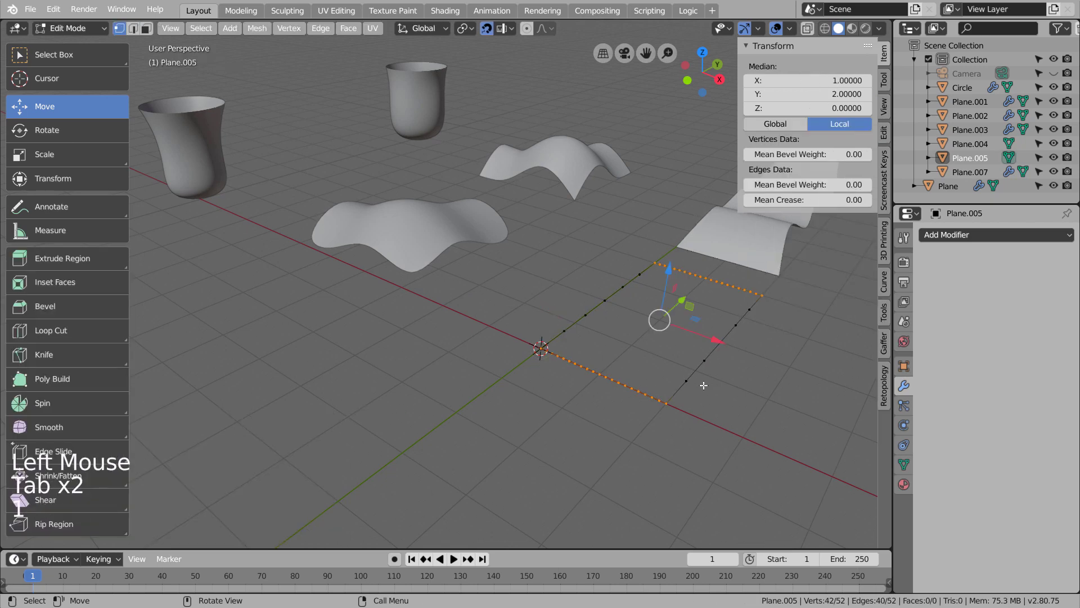
# Step: Undo the subdivisions of the two end edges while keeping both connecting edges in place
pyautogui.hotkey('ctrl', 'z')
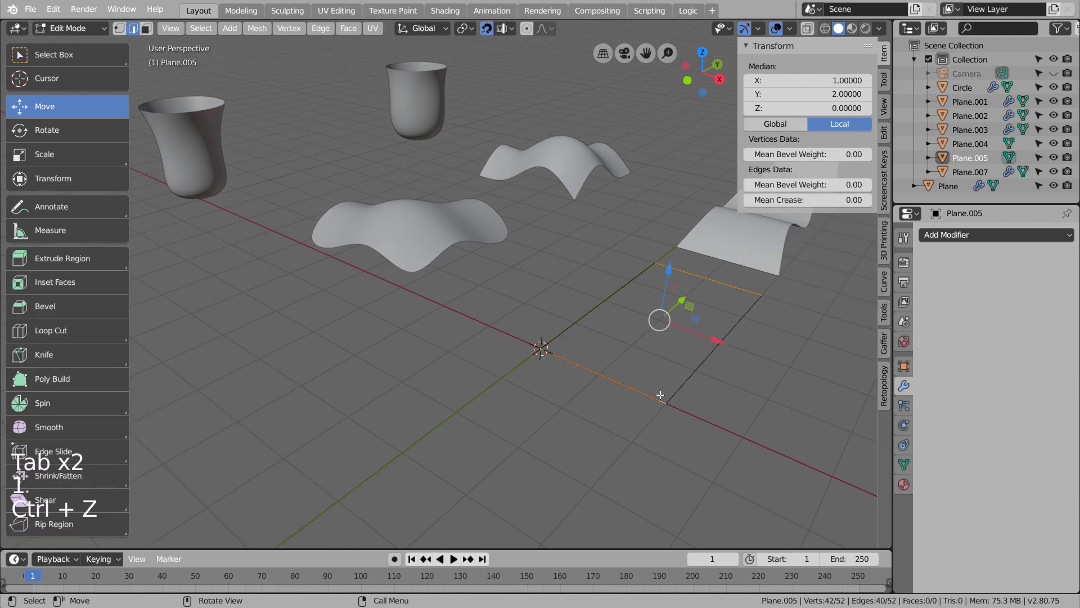
pyautogui.hotkey('ctrl', 'z')
pyautogui.hotkey('ctrl', 'z')
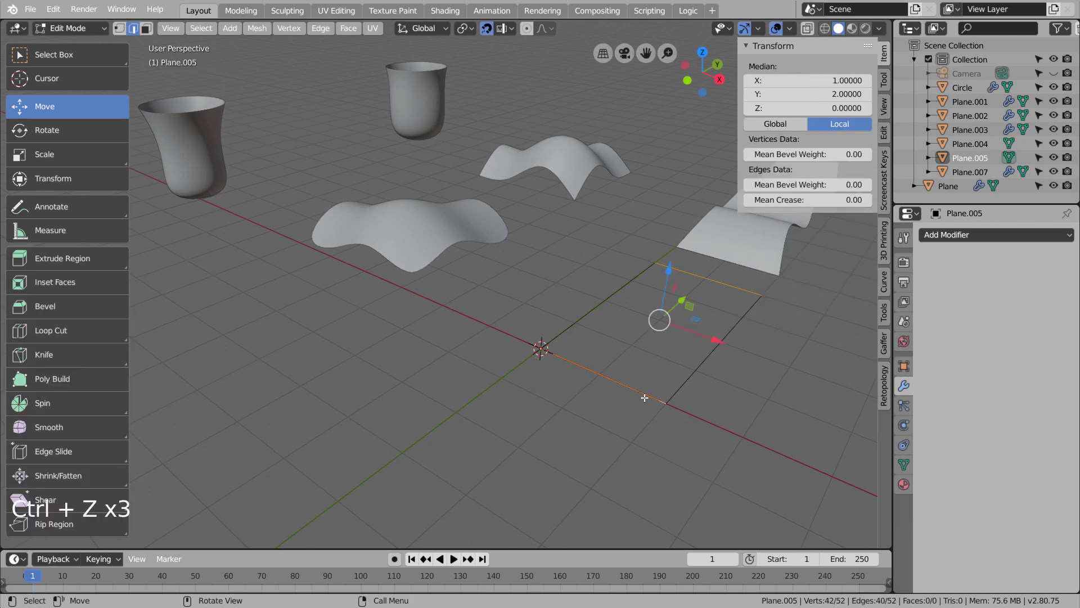
pyautogui.hotkey('ctrl', 'z')
pyautogui.hotkey('ctrl', 'z')
pyautogui.hotkey('ctrl', 'z')
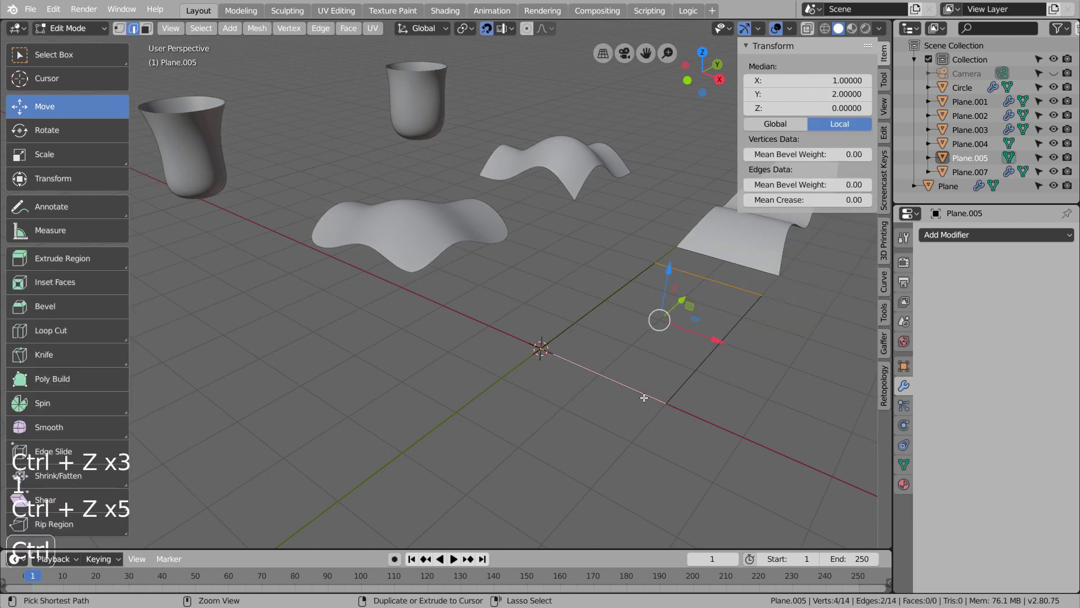
pyautogui.press('1')
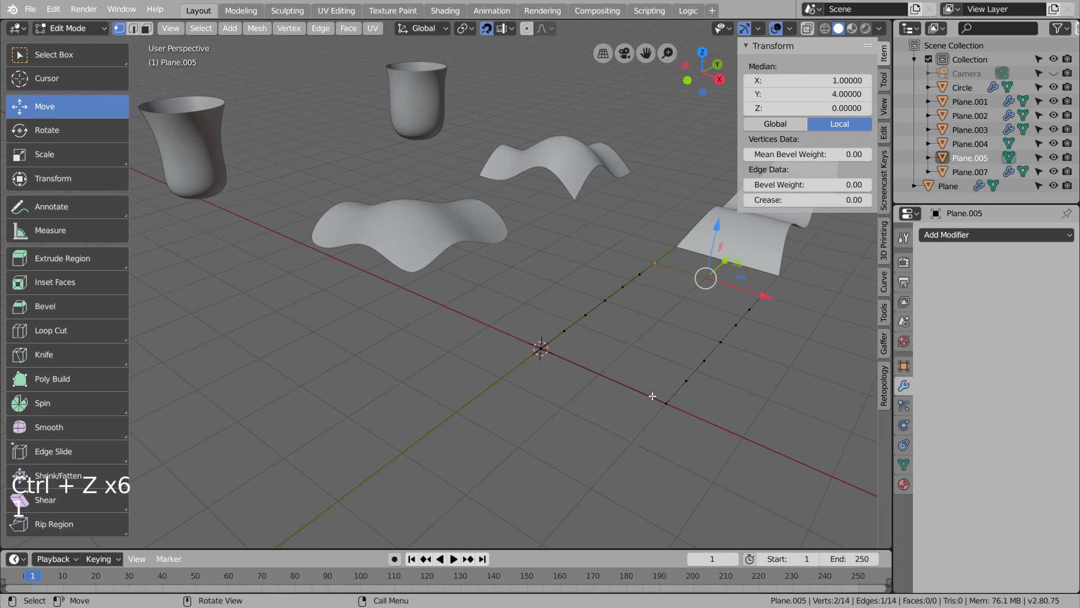
pyautogui.hotkey('ctrl', 'shift', 'z')
# Step: Subdivide the end edge lying on the X axis with 3 cuts and show its vertices
pyautogui.click(665, 401)
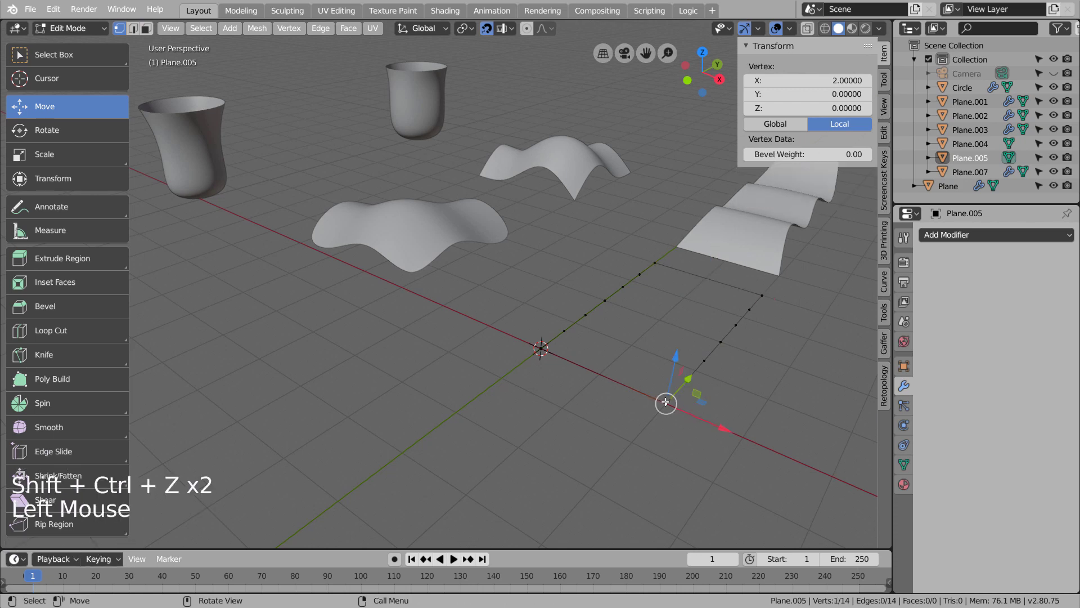
pyautogui.press('2')
pyautogui.click(620, 387)
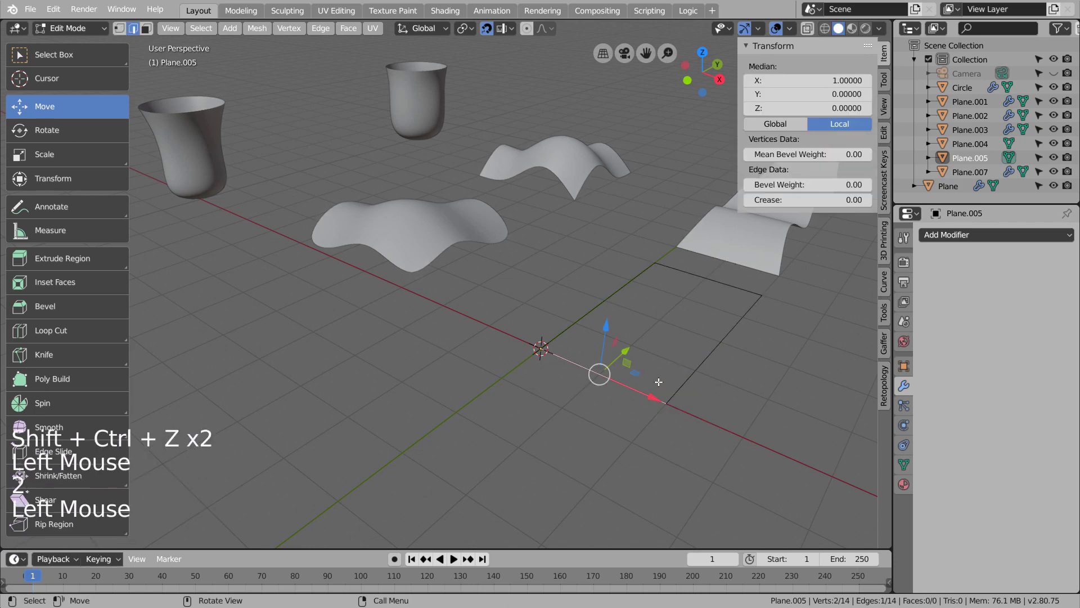
pyautogui.rightClick(661, 383)
pyautogui.click(603, 192)
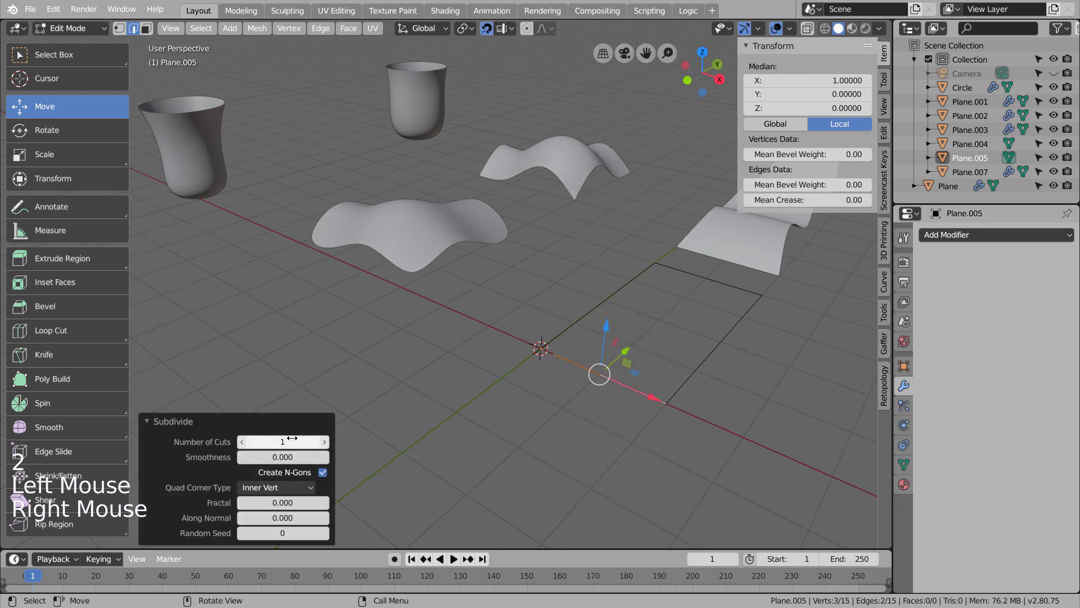
pyautogui.press('1')
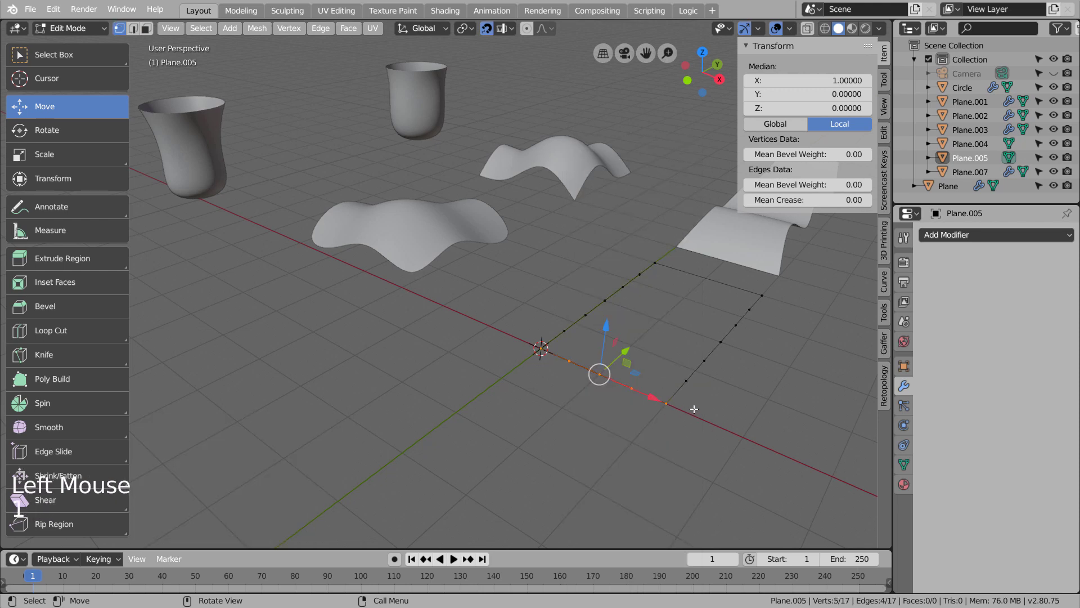
# Step: Subdivide the opposite end edge at Y 4 with 3 cuts
pyautogui.keyDown('shift'); pyautogui.moveTo(707, 370); pyautogui.dragTo(400, 485, button='middle'); pyautogui.keyUp('shift')
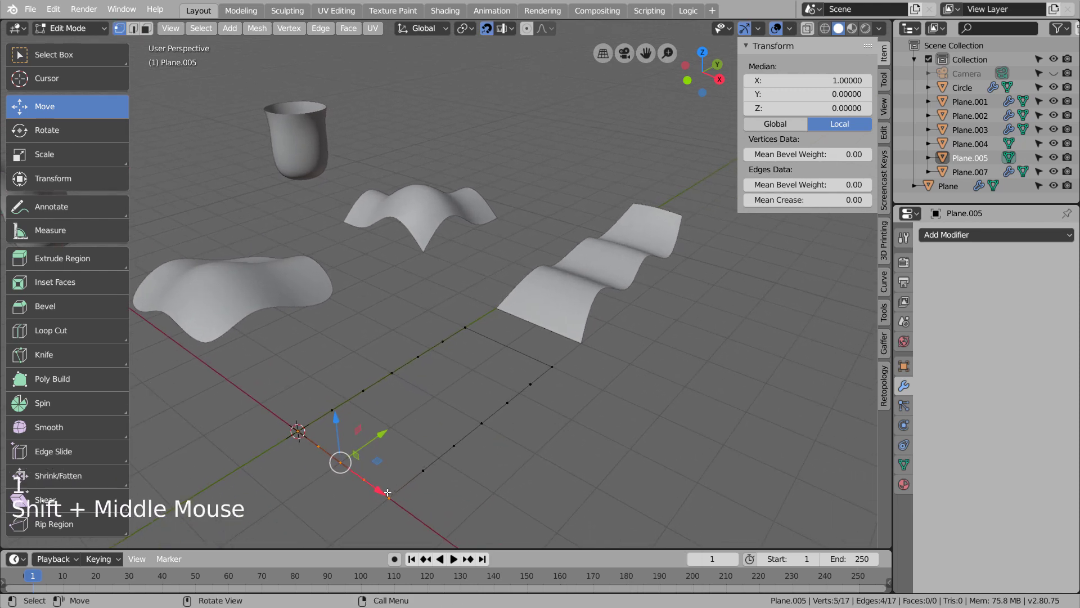
pyautogui.click(554, 369)
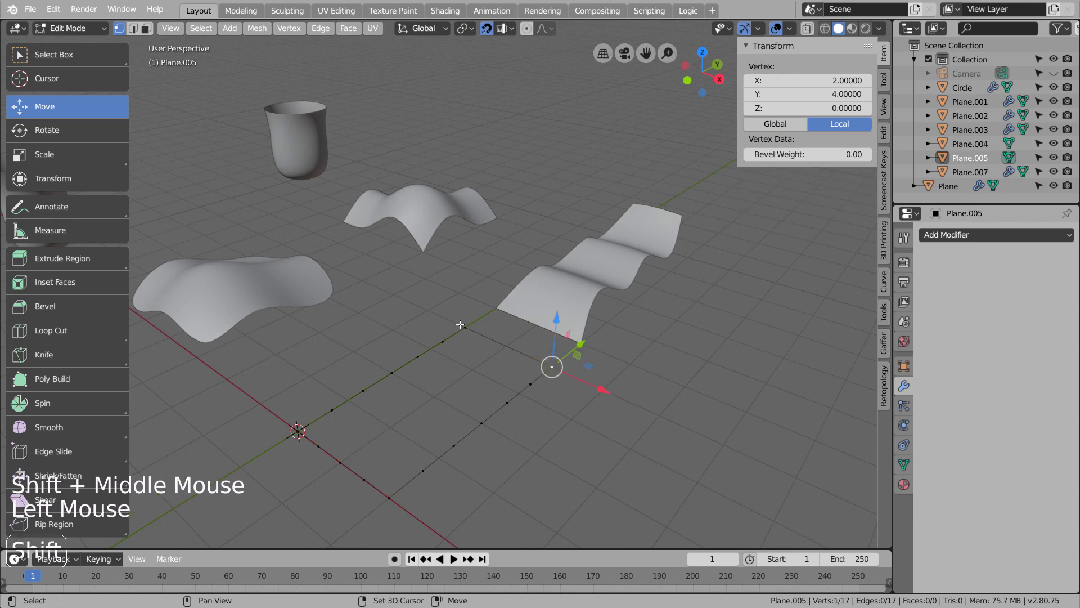
pyautogui.press('2')
pyautogui.click(493, 334)
pyautogui.moveTo(584, 373); pyautogui.dragTo(655, 390, button='right')
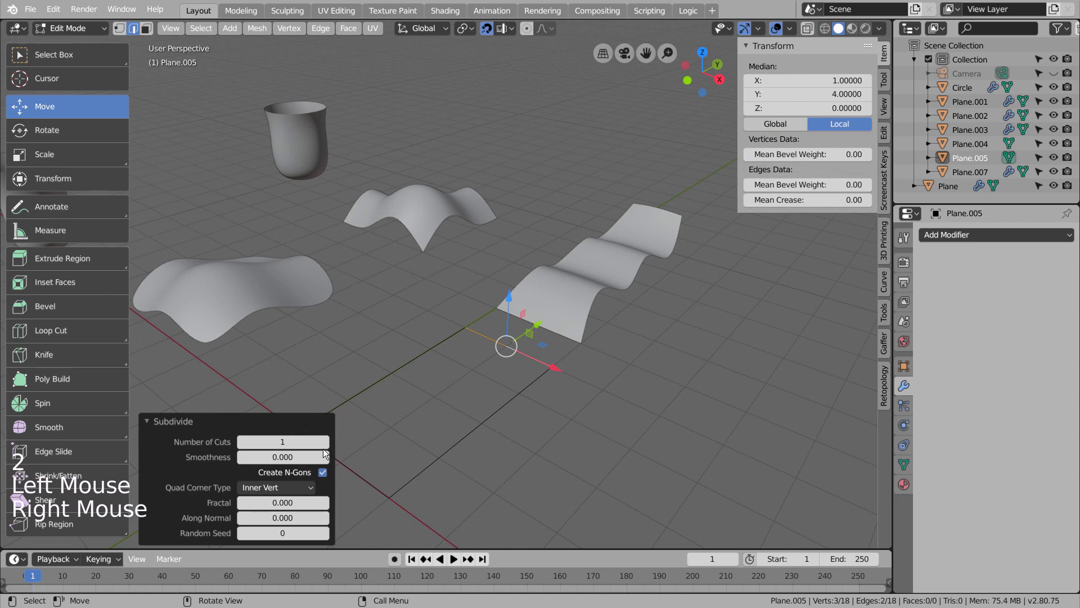
pyautogui.click(321, 442)
pyautogui.write('3')
pyautogui.press('Return')
# Step: Deselect the outline's edges, return to Object Mode, and select all objects in the scene
pyautogui.click(619, 374)
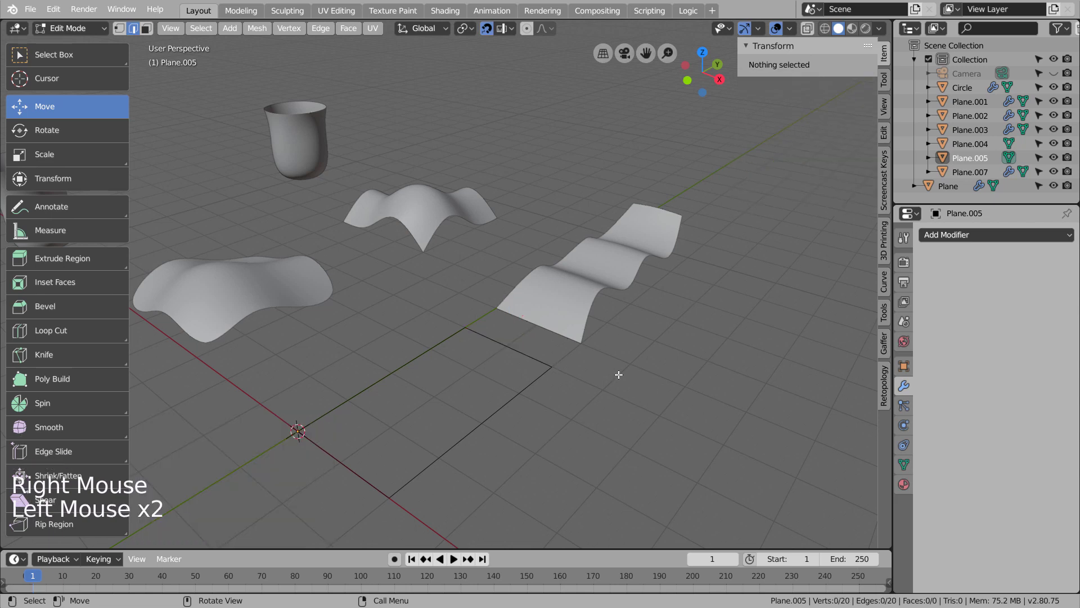
pyautogui.press('Tab')
pyautogui.press('a')
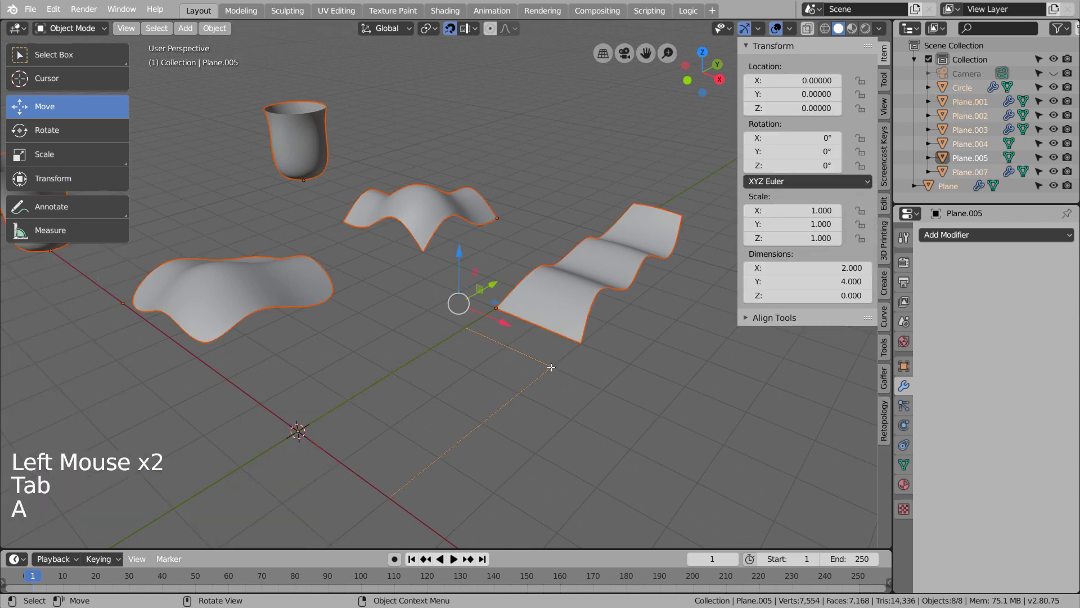
# Step: Select only the rectangular outline object, enter Edit Mode and select all of its vertices
pyautogui.press('1')
pyautogui.click(551, 368)
pyautogui.press('Tab')
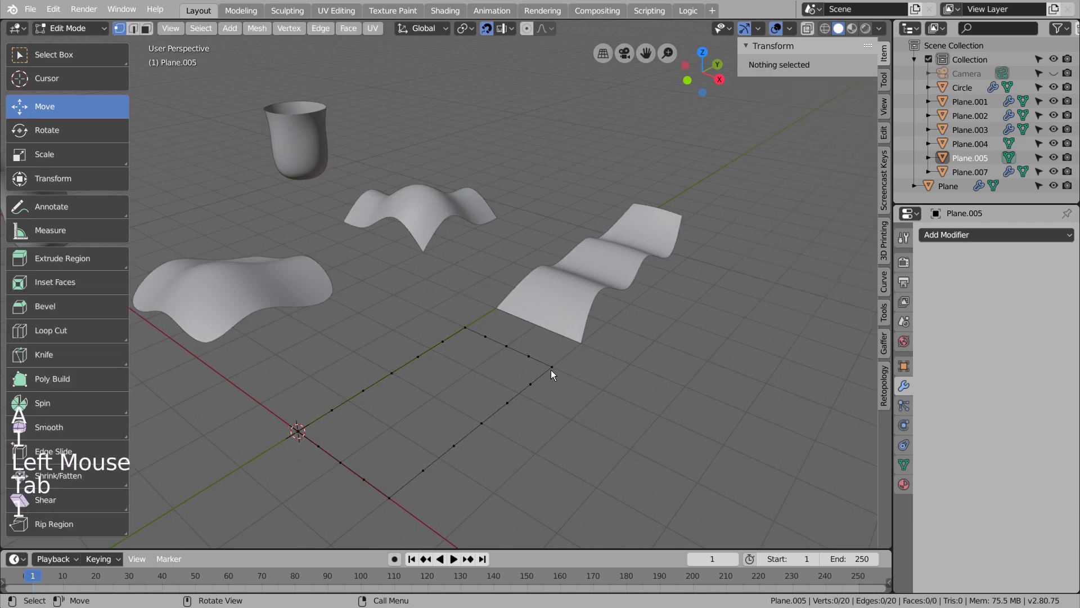
pyautogui.press('1')
pyautogui.press('a')
pyautogui.moveTo(563, 388); pyautogui.dragTo(590, 416, button='middle')
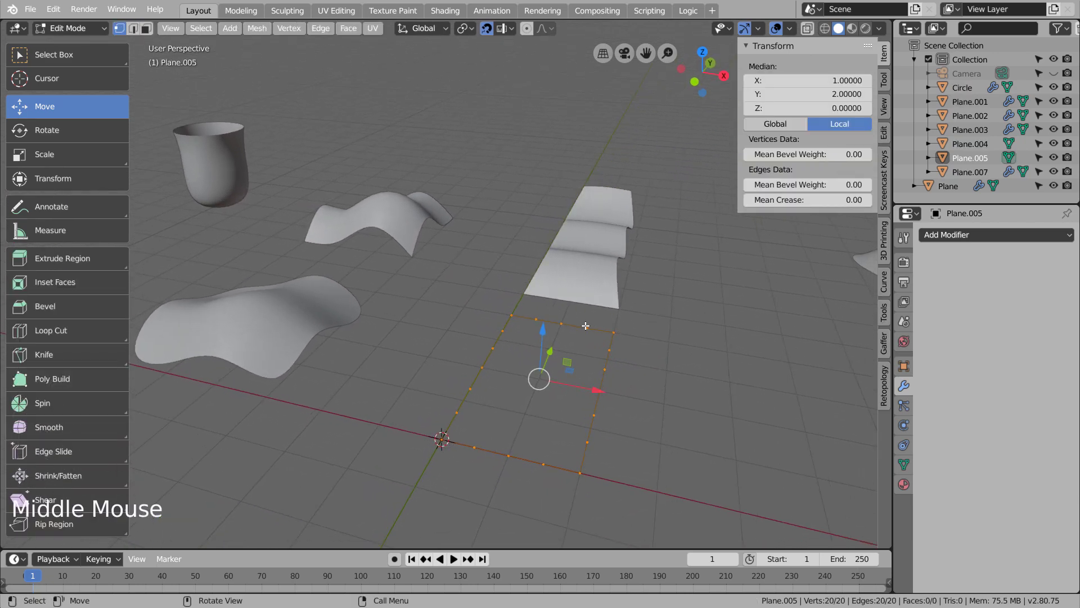
pyautogui.moveTo(664, 362); pyautogui.dragTo(505, 376, button='middle')
# Step: Select the edges of both short ends of the outline, on the X axis and at Y 4, and Grid Fill between them
pyautogui.press('2')
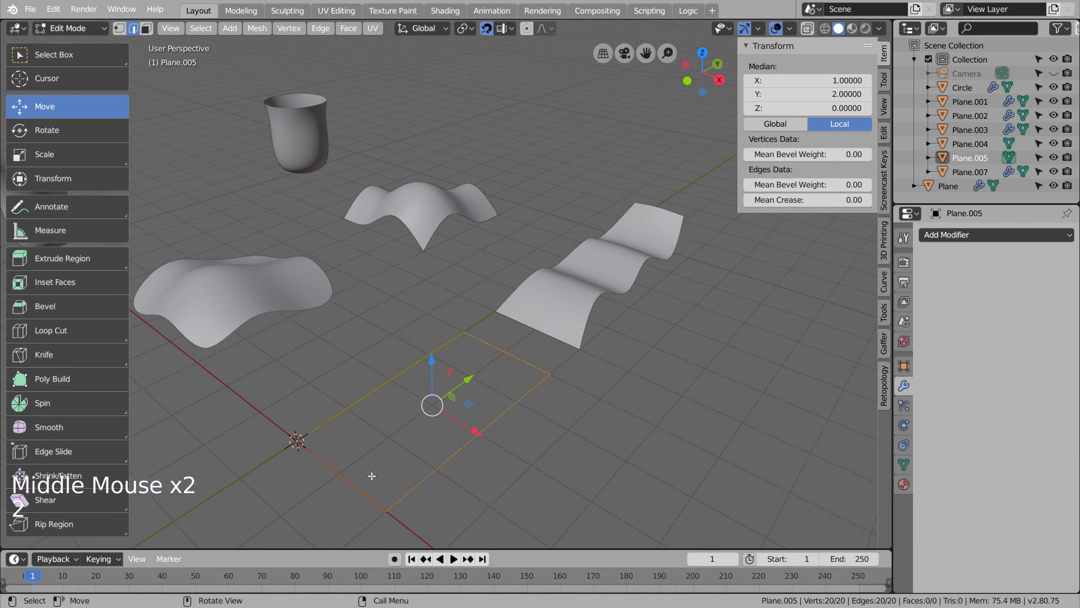
pyautogui.click(370, 491)
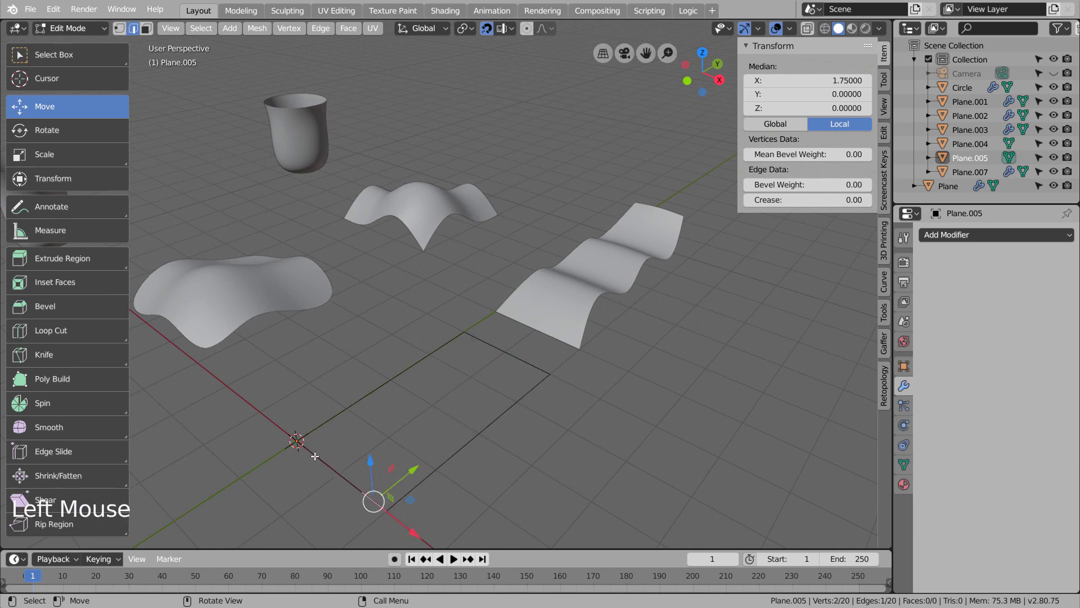
pyautogui.keyDown('ctrl'); pyautogui.click(299, 443); pyautogui.keyUp('ctrl')
pyautogui.moveTo(299, 444); pyautogui.dragTo(482, 422, button='middle')
pyautogui.press('c')
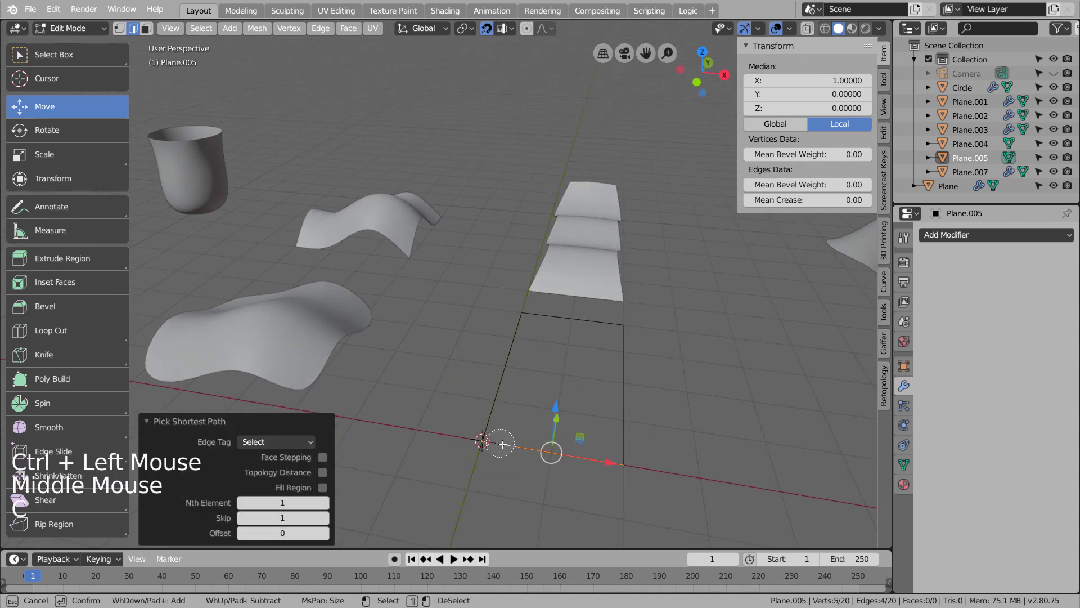
pyautogui.moveTo(531, 319); pyautogui.dragTo(598, 317)
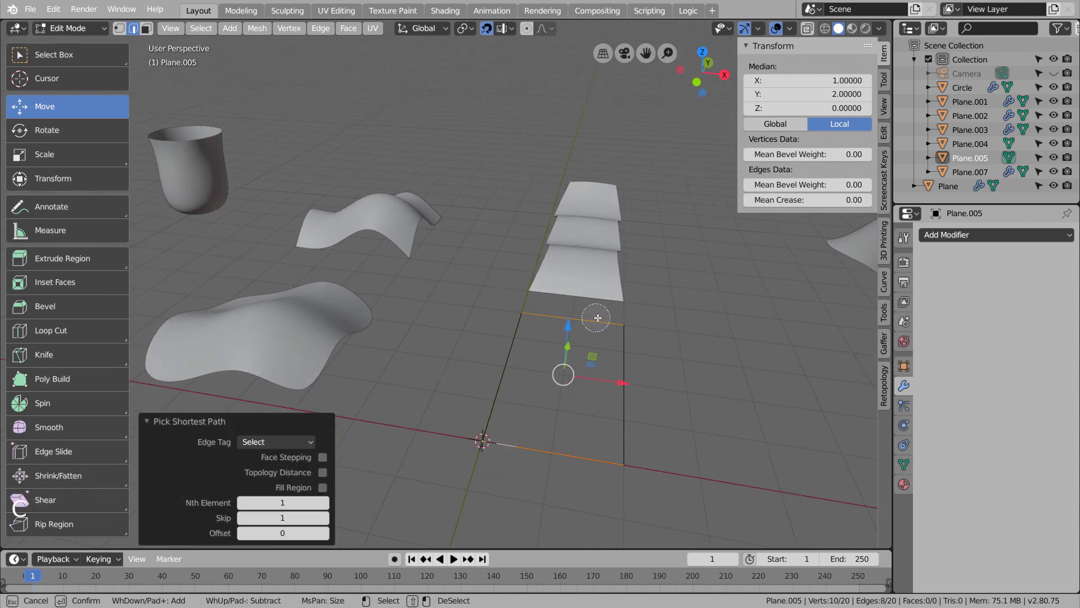
pyautogui.press('Escape')
pyautogui.hotkey('ctrl', 'f')
pyautogui.click(647, 432)
pyautogui.moveTo(647, 432)
pyautogui.mouseDown(button='middle')
pyautogui.moveTo(665, 434)
pyautogui.moveTo(292, 404)
pyautogui.mouseUp(button='middle')
# Step: Select the two cross edge rows at about Y 0.667 and Y 2 and raise them 1 m along Z
pyautogui.press('z')
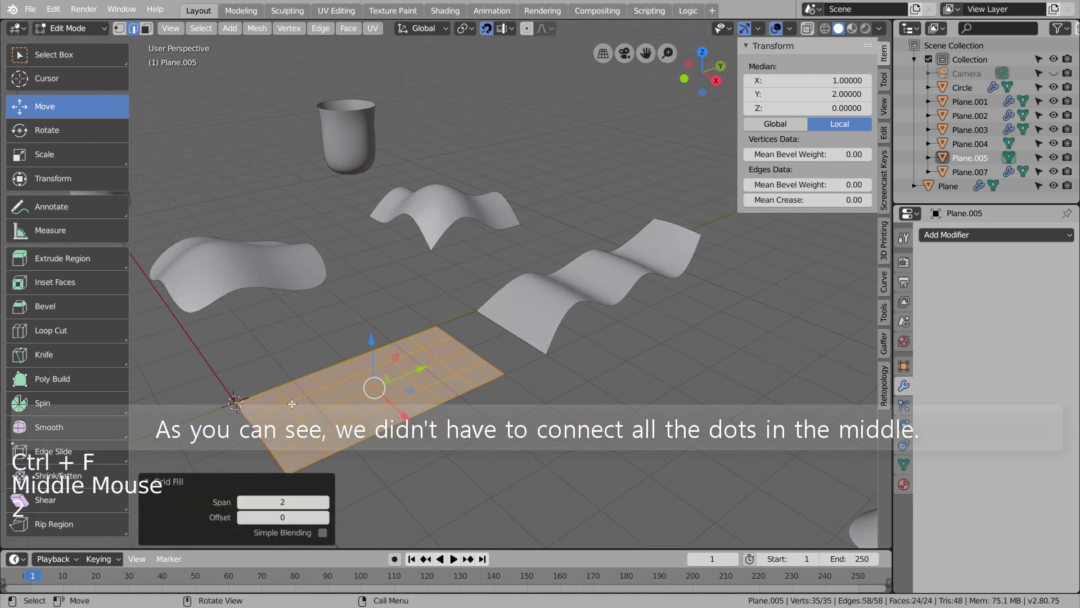
pyautogui.click(317, 436)
pyautogui.keyDown('ctrl'); pyautogui.click(348, 430); pyautogui.keyUp('ctrl')
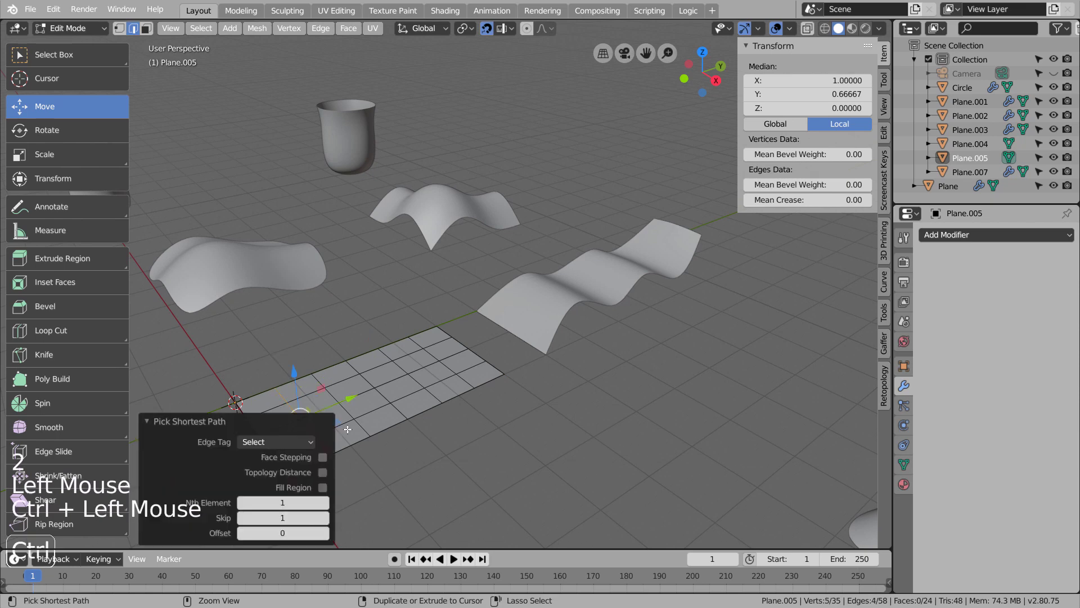
pyautogui.press('c')
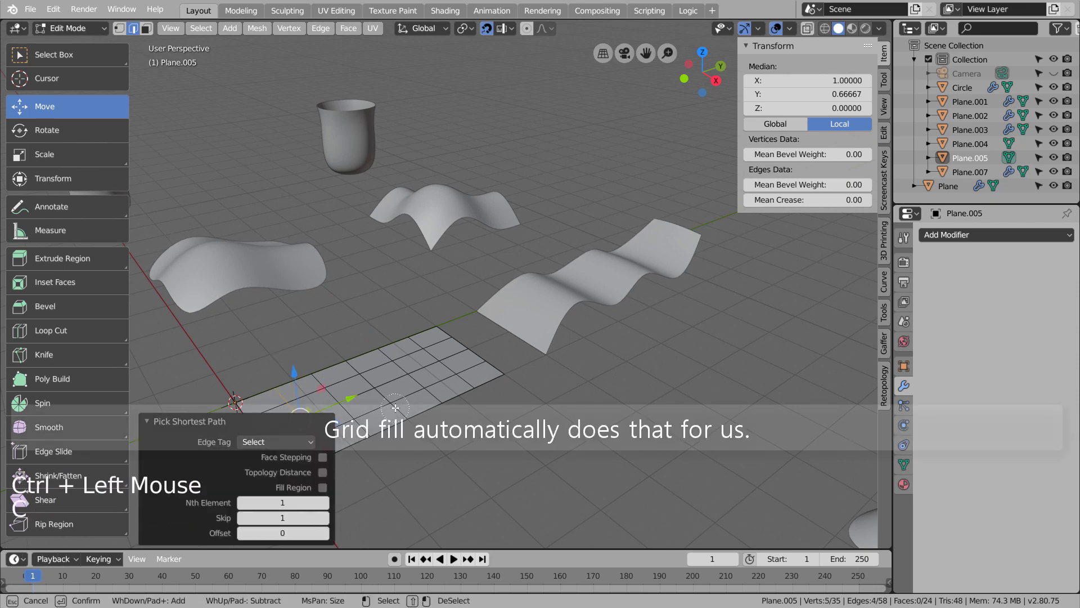
pyautogui.press('Escape')
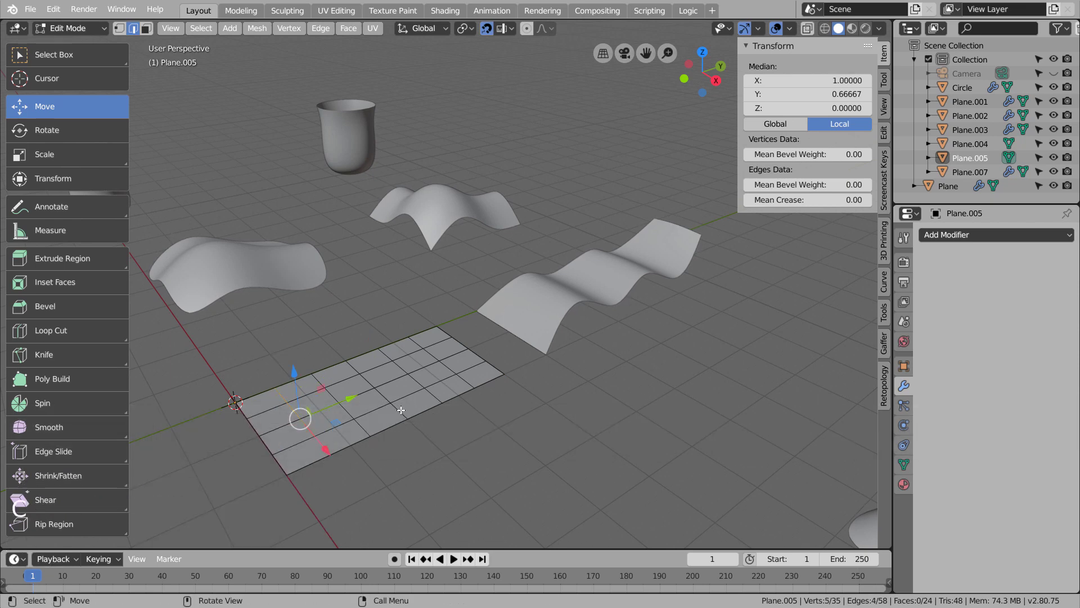
pyautogui.keyDown('shift'); pyautogui.click(401, 410); pyautogui.keyUp('shift')
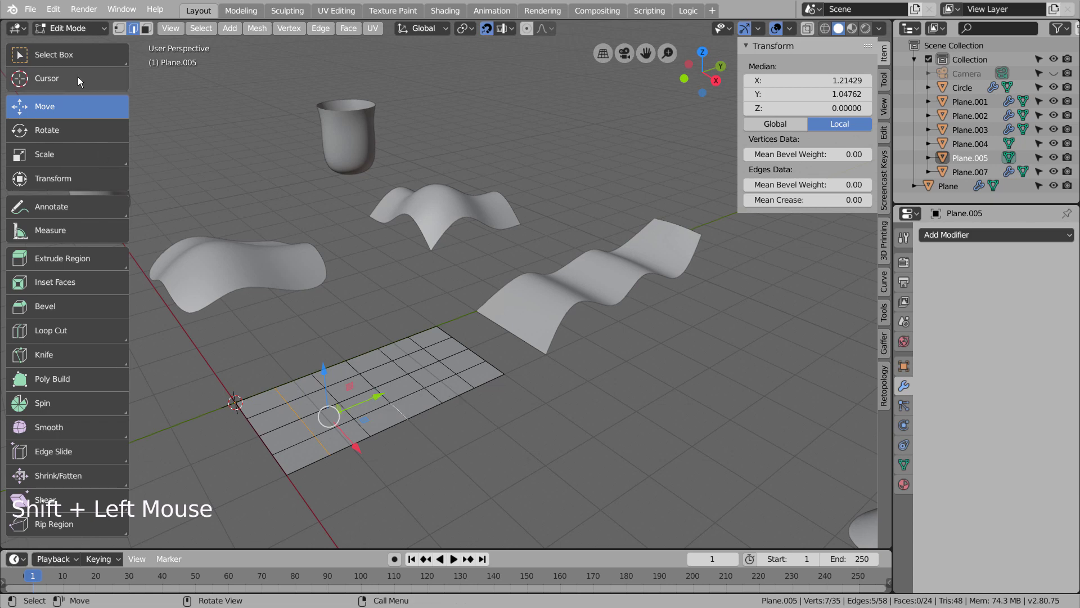
pyautogui.click(54, 55)
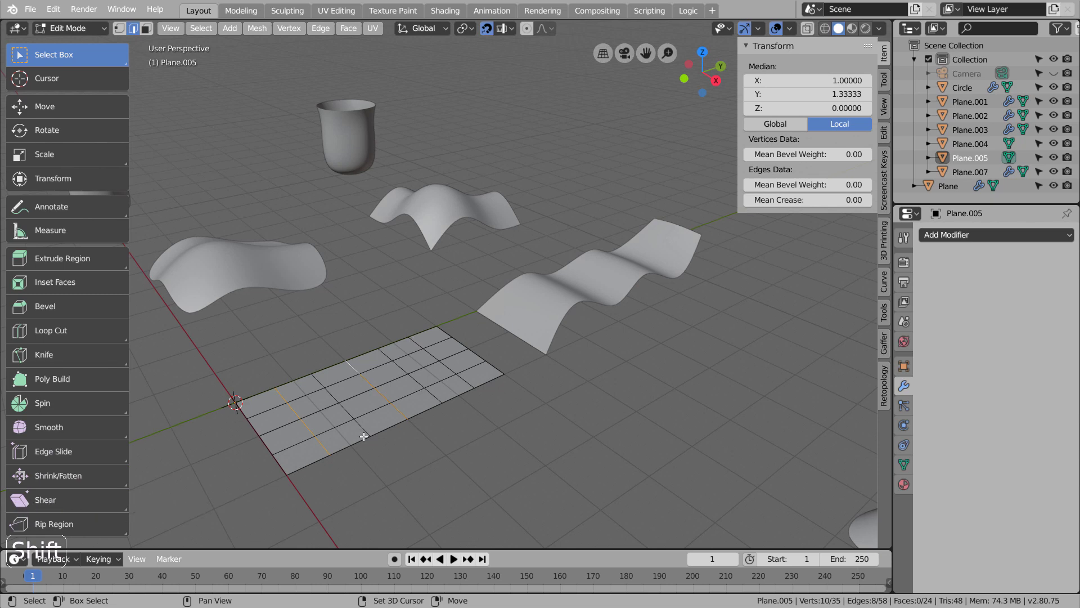
pyautogui.click(9, 104)
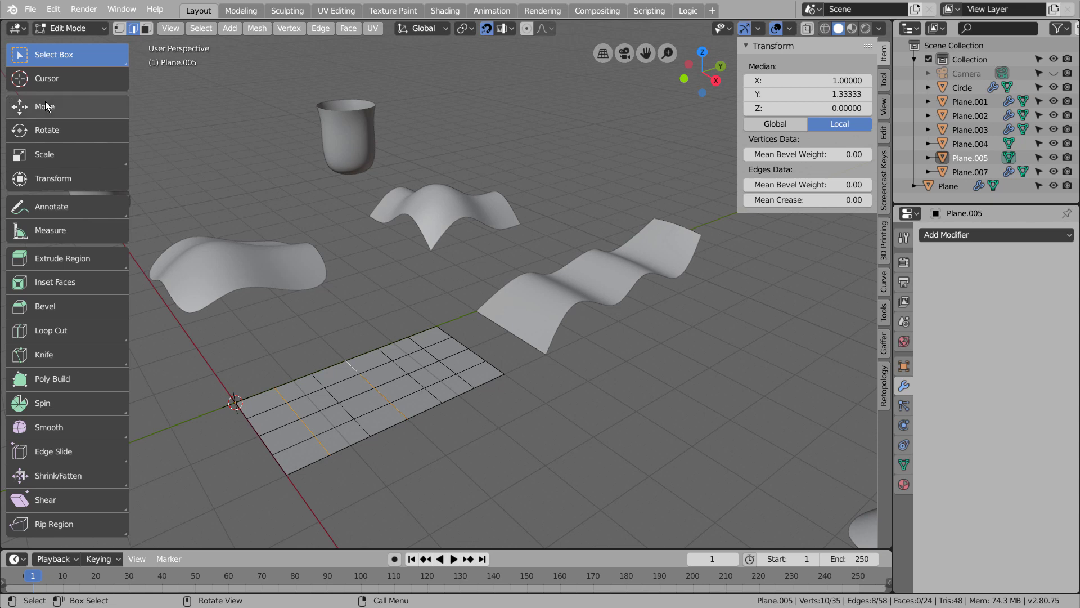
pyautogui.moveTo(366, 333); pyautogui.dragTo(324, 309)
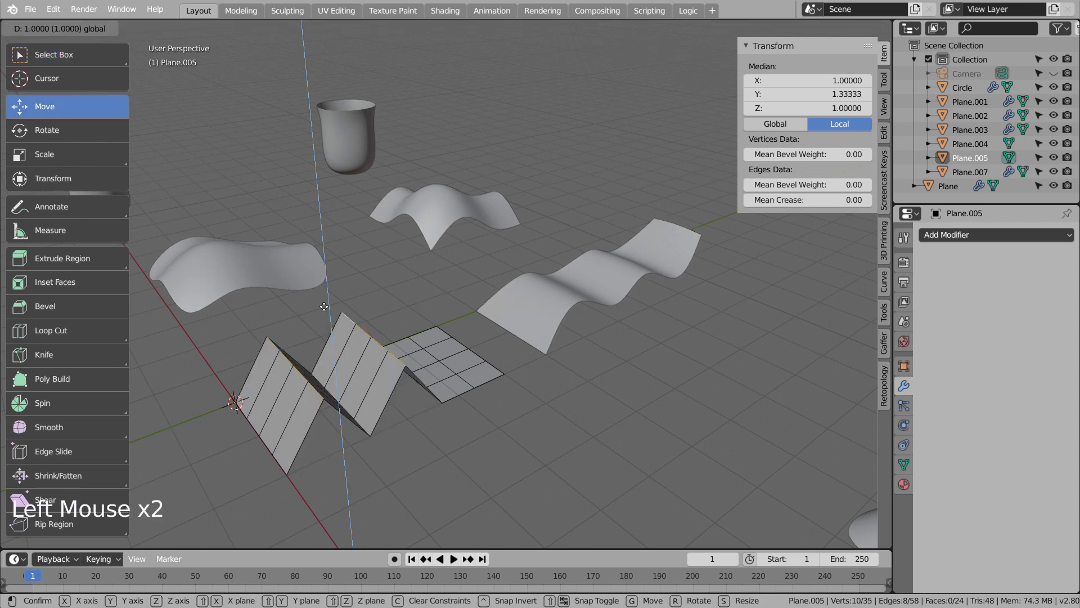
# Step: Select the end edge row at Y 4 and raise it 1 m along Z
pyautogui.moveTo(325, 306); pyautogui.dragTo(403, 358, button='middle')
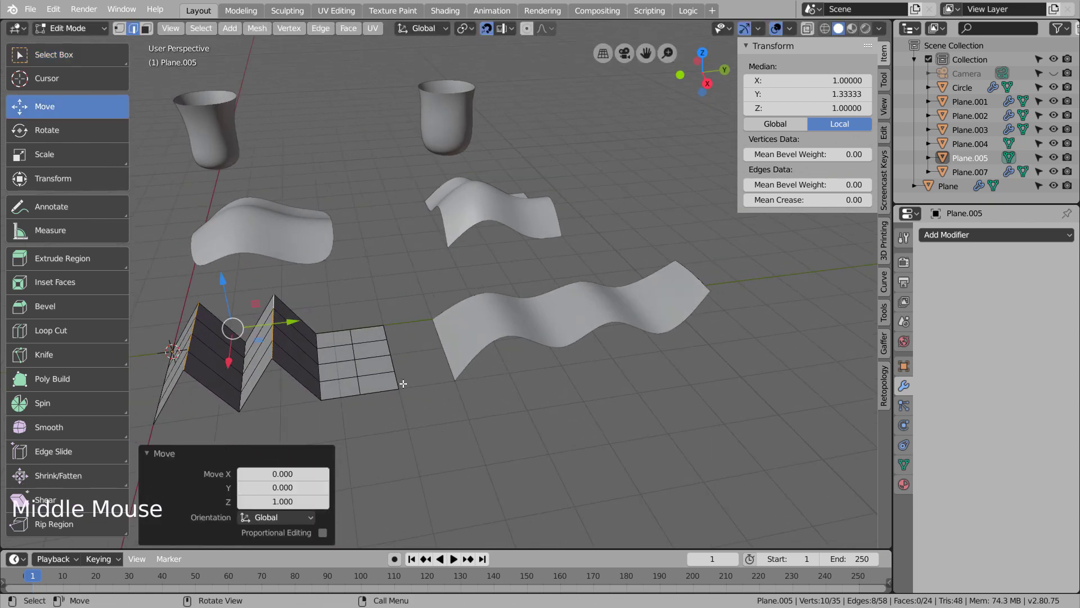
pyautogui.click(403, 358)
pyautogui.keyDown('ctrl'); pyautogui.click(386, 328); pyautogui.keyUp('ctrl')
pyautogui.moveTo(391, 311); pyautogui.dragTo(389, 265)
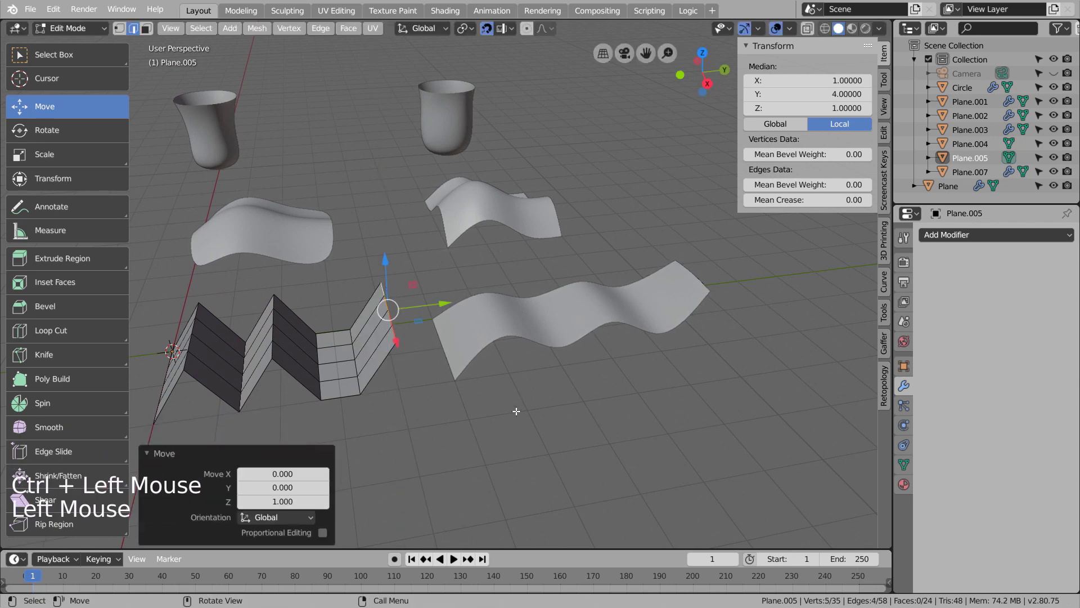
# Step: Add a level 3 Subdivision Surface modifier to the zigzag plane in Object Mode
pyautogui.press('Tab')
pyautogui.hotkey('ctrl', '3')
pyautogui.moveTo(499, 410)
pyautogui.mouseDown(button='middle')
pyautogui.moveTo(479, 434)
pyautogui.moveTo(532, 433)
pyautogui.moveTo(487, 408)
pyautogui.mouseUp(button='middle')
# Step: Lower the end edge row at Y 4 to a height of about 0.616 m and return to Object Mode
pyautogui.press('Tab')
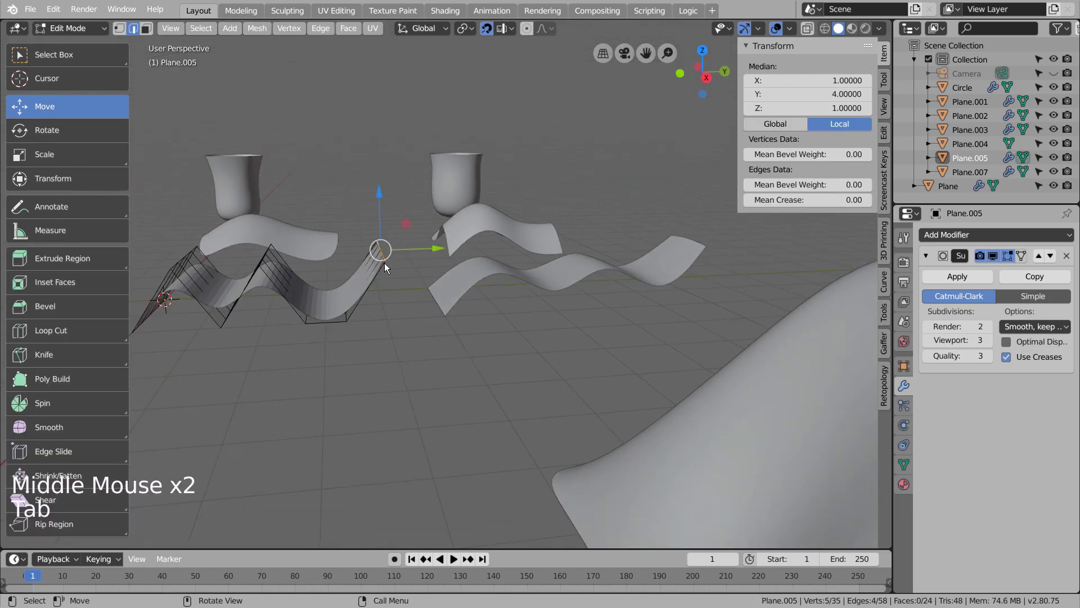
pyautogui.moveTo(385, 211); pyautogui.dragTo(385, 224)
pyautogui.moveTo(381, 379); pyautogui.dragTo(482, 407, button='middle')
pyautogui.press('Tab')
# Step: Insert a lengthwise loop cut on each long side of the surface and slide each fully onto its border edge
pyautogui.press('Tab')
pyautogui.press('ctrl')
pyautogui.hotkey('ctrl', 'r')
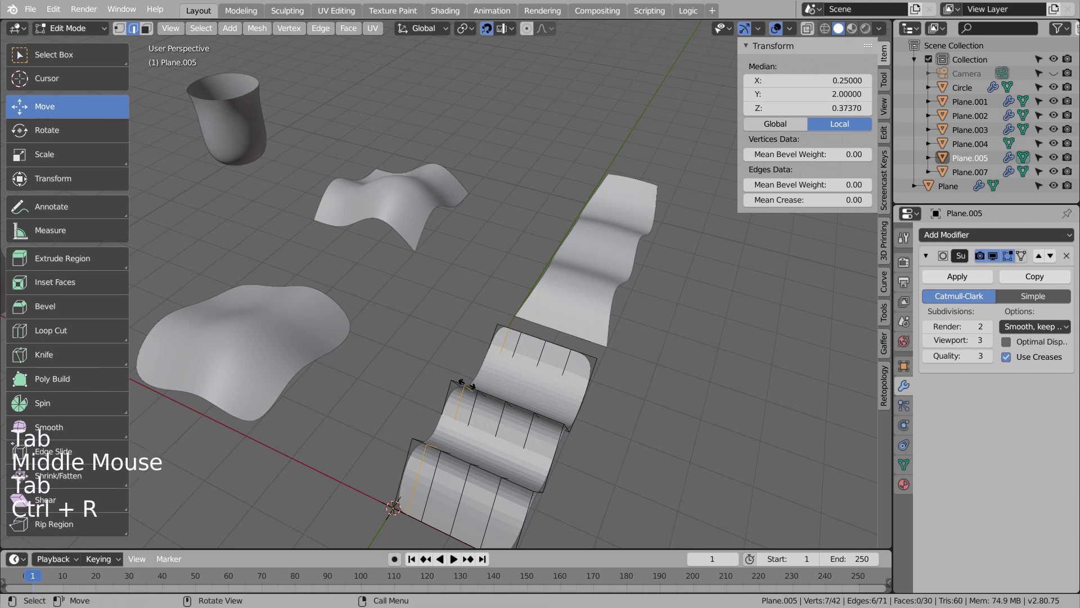
pyautogui.click(444, 369)
pyautogui.click(529, 411)
pyautogui.hotkey('ctrl', 'r')
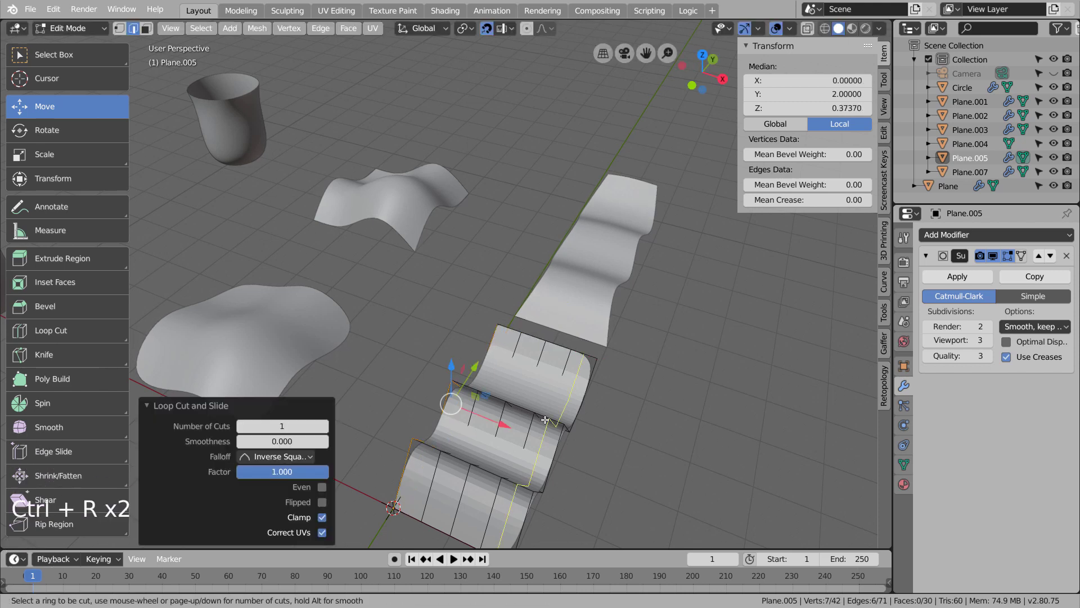
pyautogui.click(554, 423)
pyautogui.click(586, 437)
# Step: Try inserting a crosswise loop cut slid onto the end edge at Y 4, and undo each attempt
pyautogui.hotkey('ctrl', 'r')
pyautogui.click(523, 341)
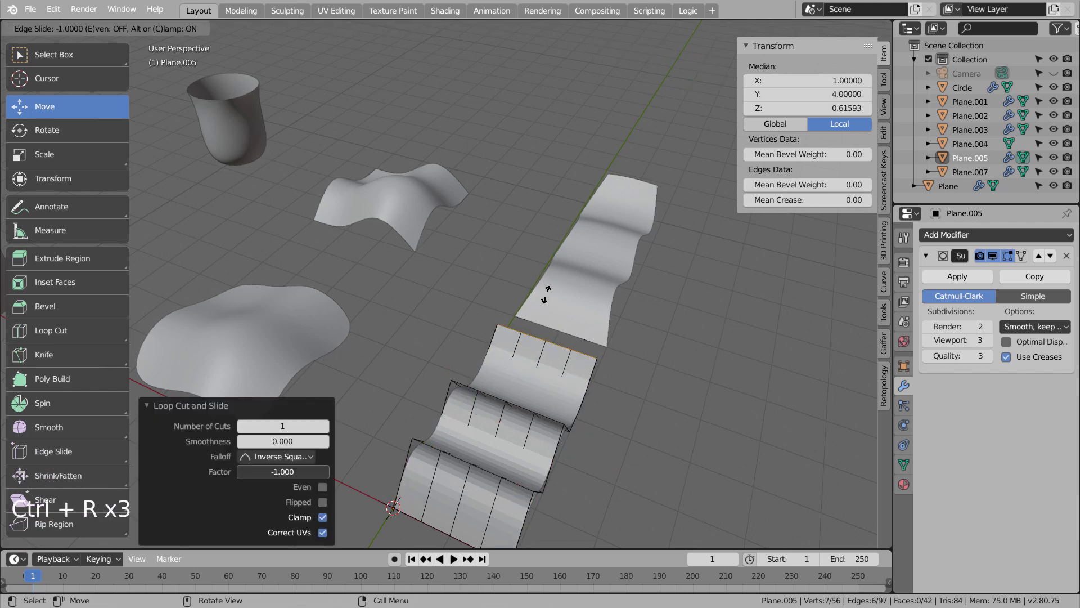
pyautogui.click(521, 340)
pyautogui.hotkey('ctrl', 'z')
pyautogui.hotkey('ctrl', 'r')
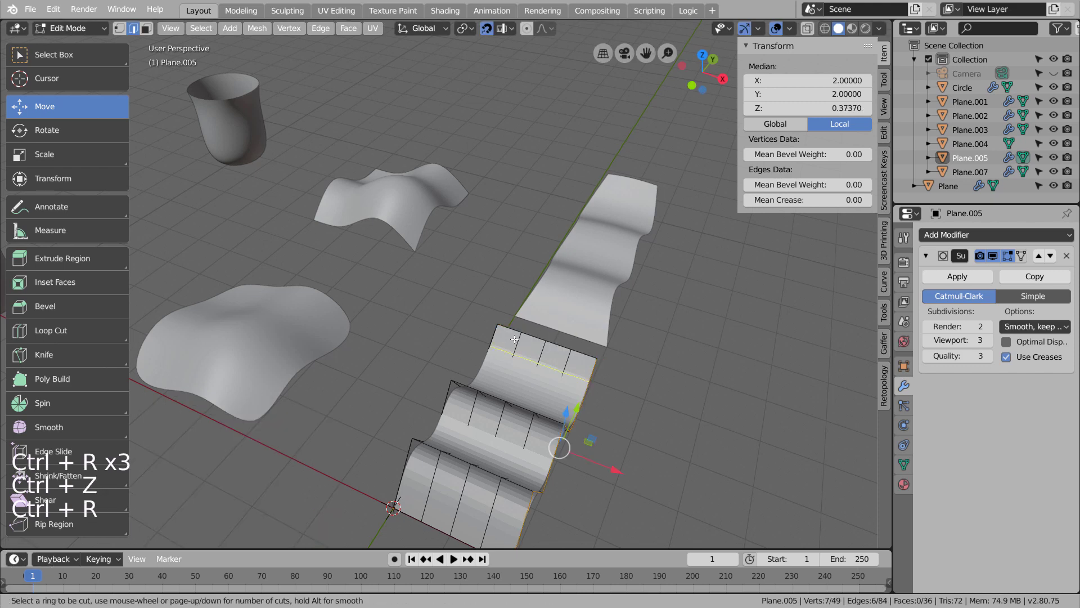
pyautogui.click(527, 307)
pyautogui.click(520, 335)
pyautogui.hotkey('ctrl', 'z')
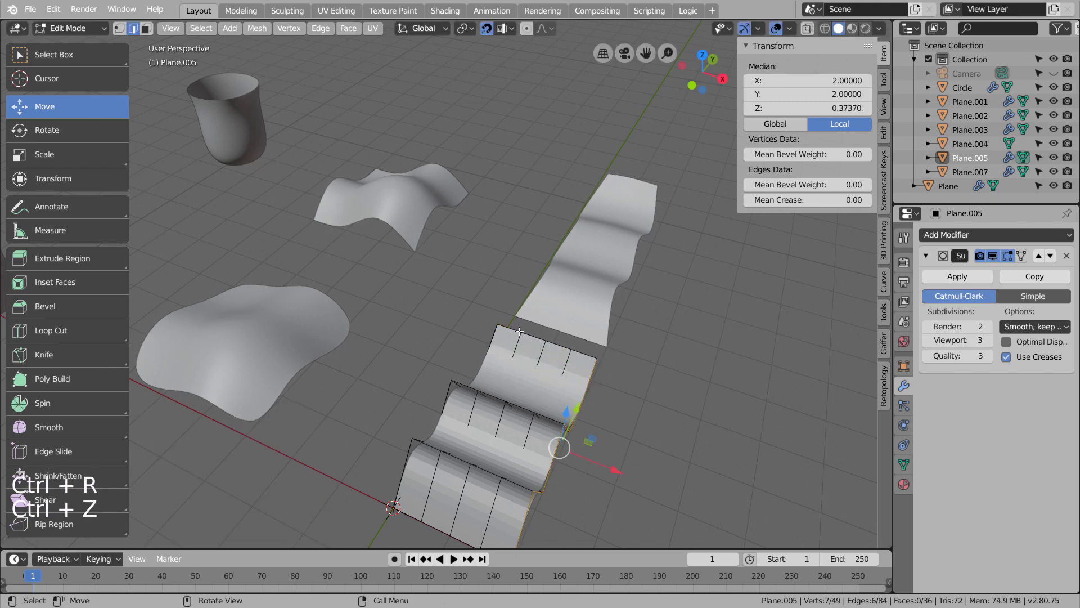
# Step: Insert crosswise loop cuts slid fully onto the end edges at Y 4 and on the X axis
pyautogui.moveTo(519, 331); pyautogui.dragTo(525, 394, button='middle')
pyautogui.hotkey('ctrl', 'r')
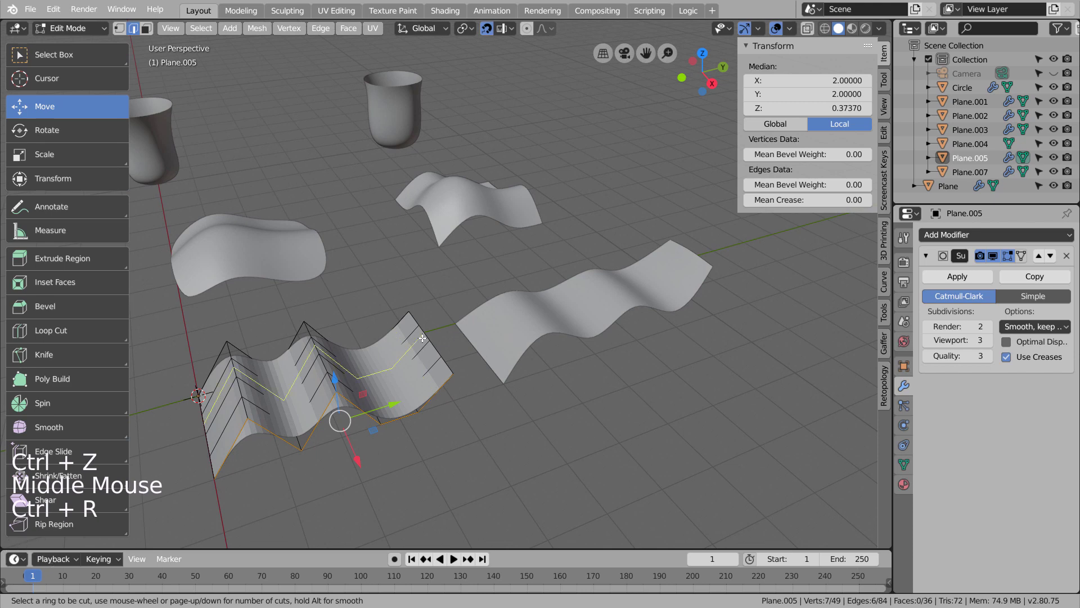
pyautogui.click(423, 354)
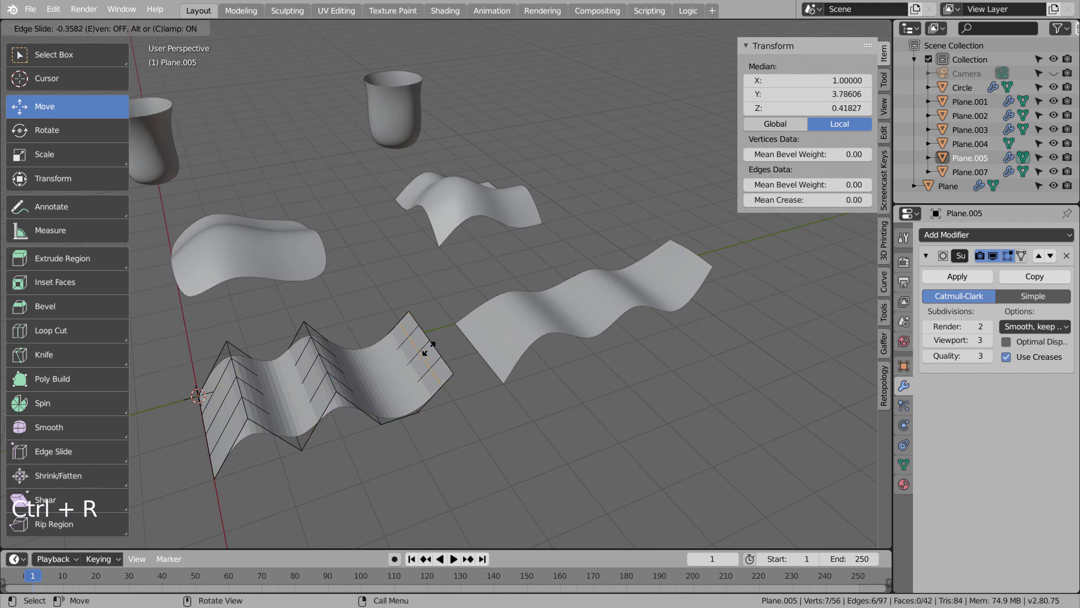
pyautogui.click(480, 309)
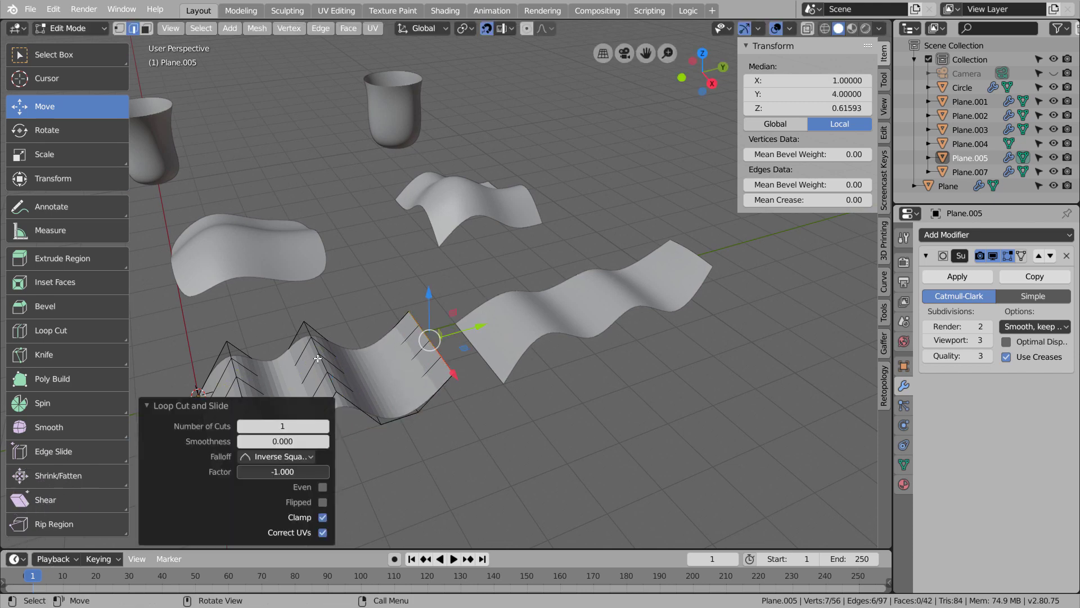
pyautogui.moveTo(318, 358); pyautogui.dragTo(461, 400, button='middle')
pyautogui.hotkey('ctrl', 'r')
pyautogui.moveTo(620, 393); pyautogui.dragTo(626, 450)
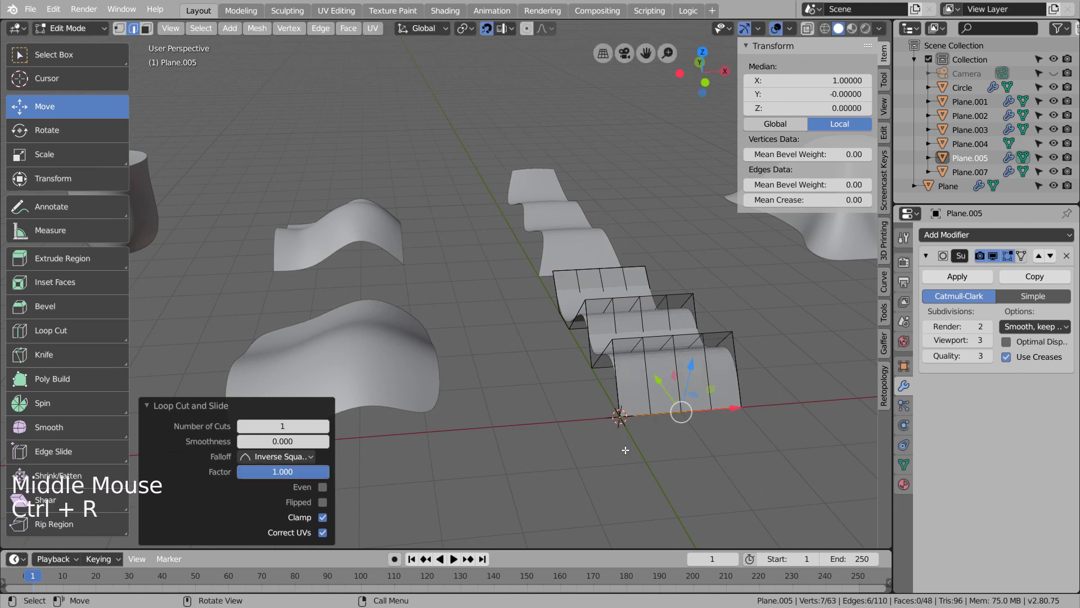
# Step: Select the four long-border vertices at about Y 1.333 and Y 2.667 in vertex mode and activate the Scale tool
pyautogui.press('Tab')
pyautogui.moveTo(686, 456); pyautogui.dragTo(600, 431, button='middle')
pyautogui.press('Tab')
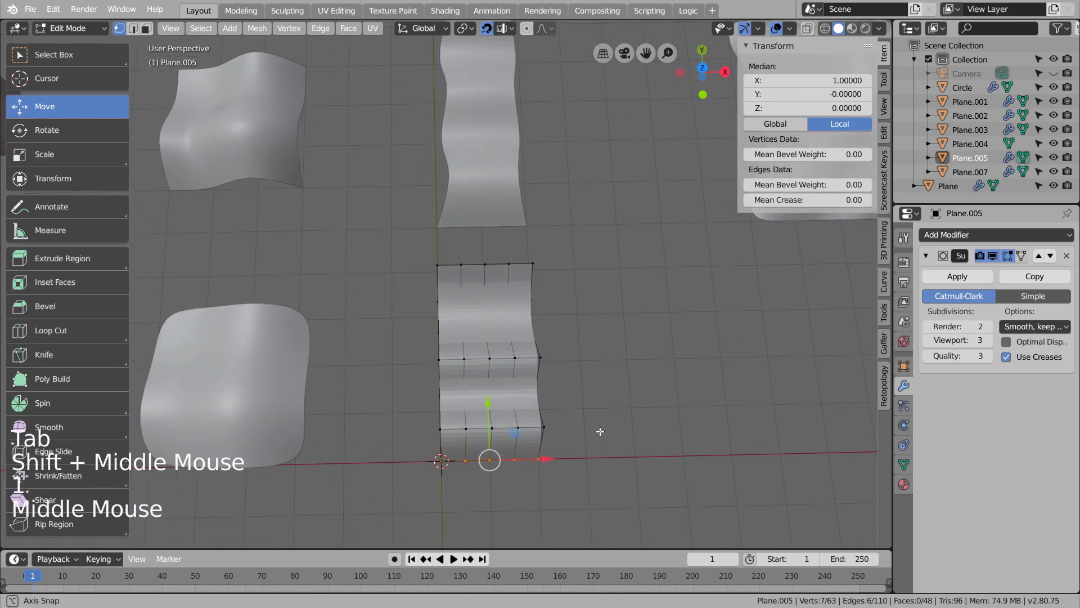
pyautogui.click(543, 400)
pyautogui.keyDown('shift'); pyautogui.click(442, 397); pyautogui.keyUp('shift')
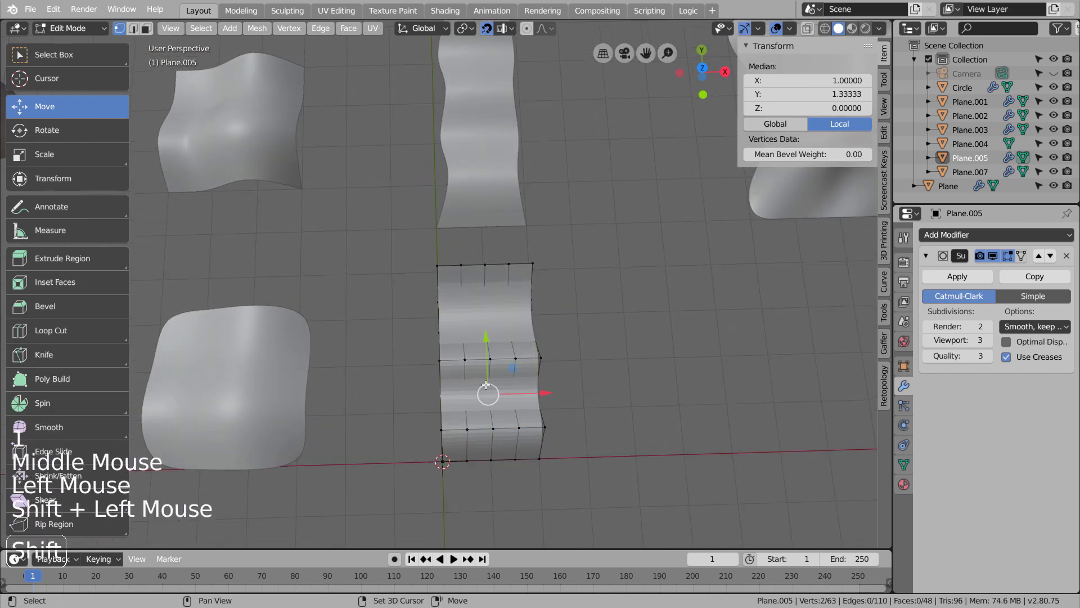
pyautogui.keyDown('shift'); pyautogui.click(435, 327); pyautogui.keyUp('shift')
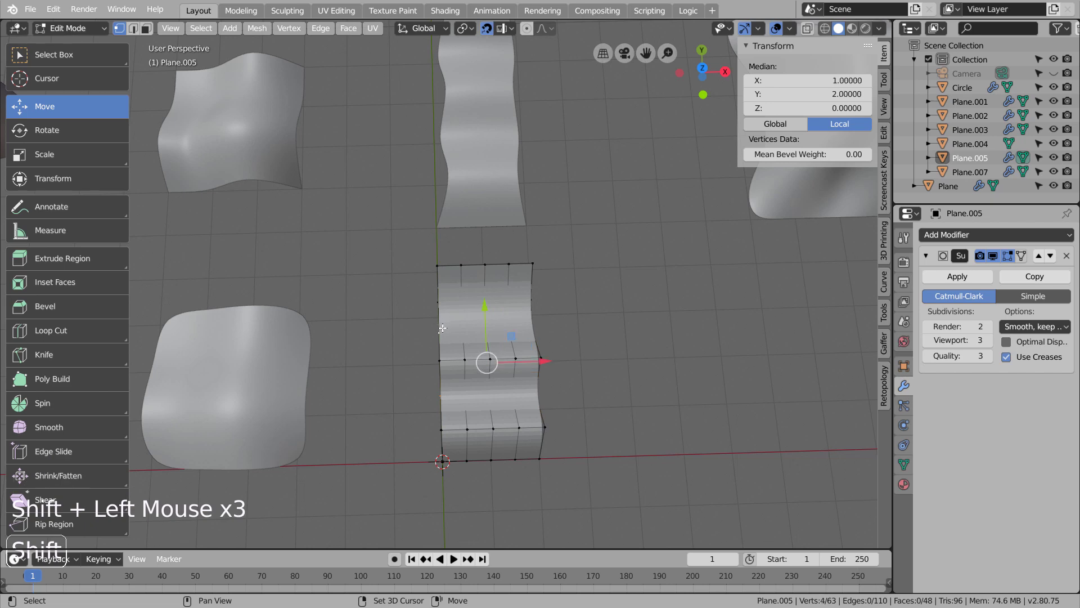
pyautogui.click(45, 155)
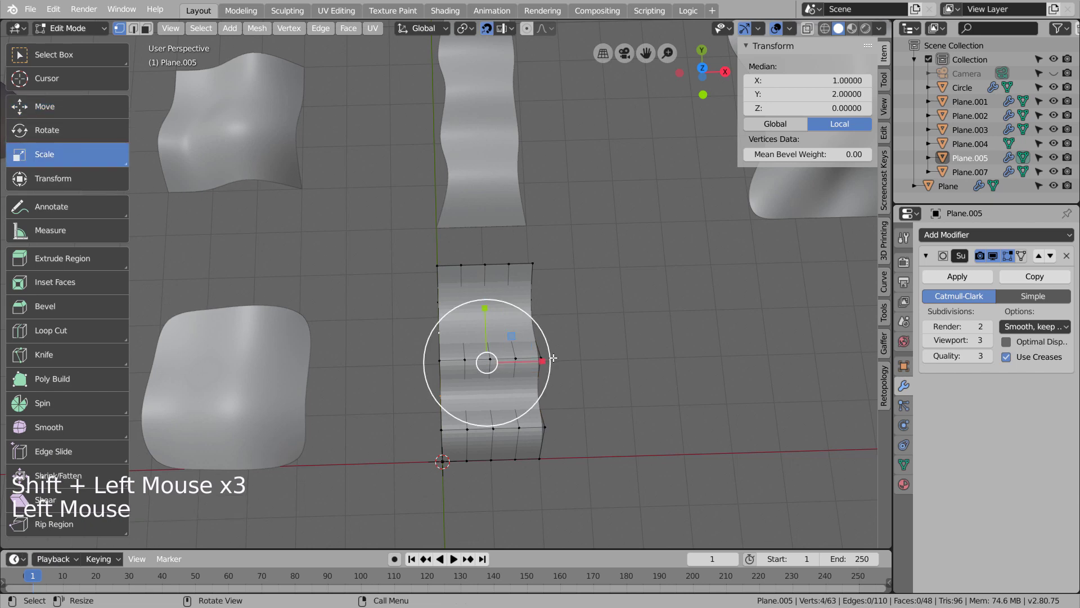
# Step: Try scaling the four selected border vertices along X to 0.702, and undo it
pyautogui.moveTo(553, 358); pyautogui.dragTo(522, 362)
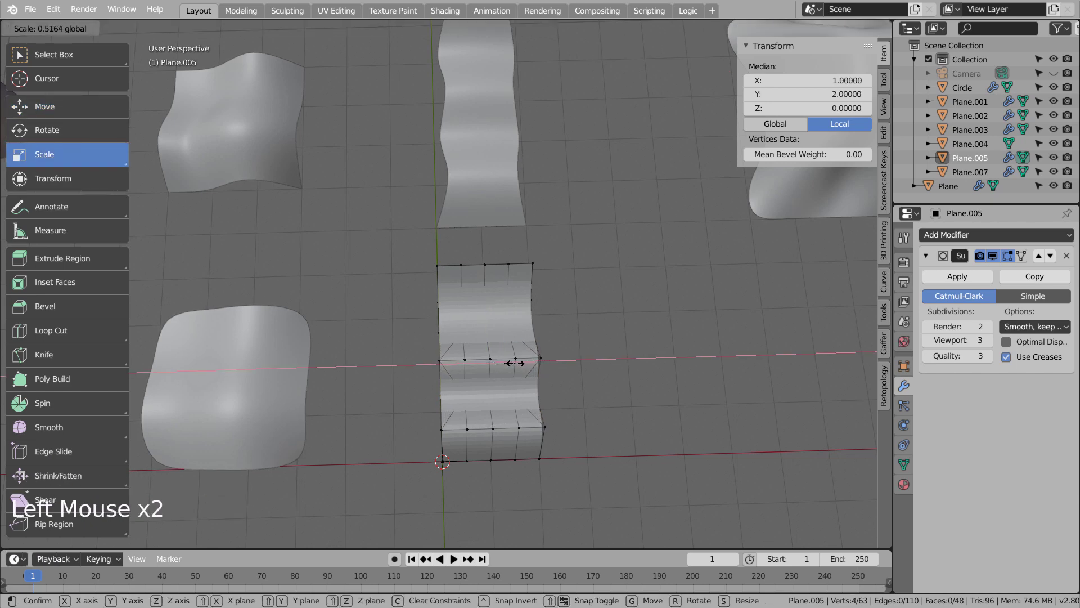
pyautogui.moveTo(526, 364); pyautogui.dragTo(525, 364)
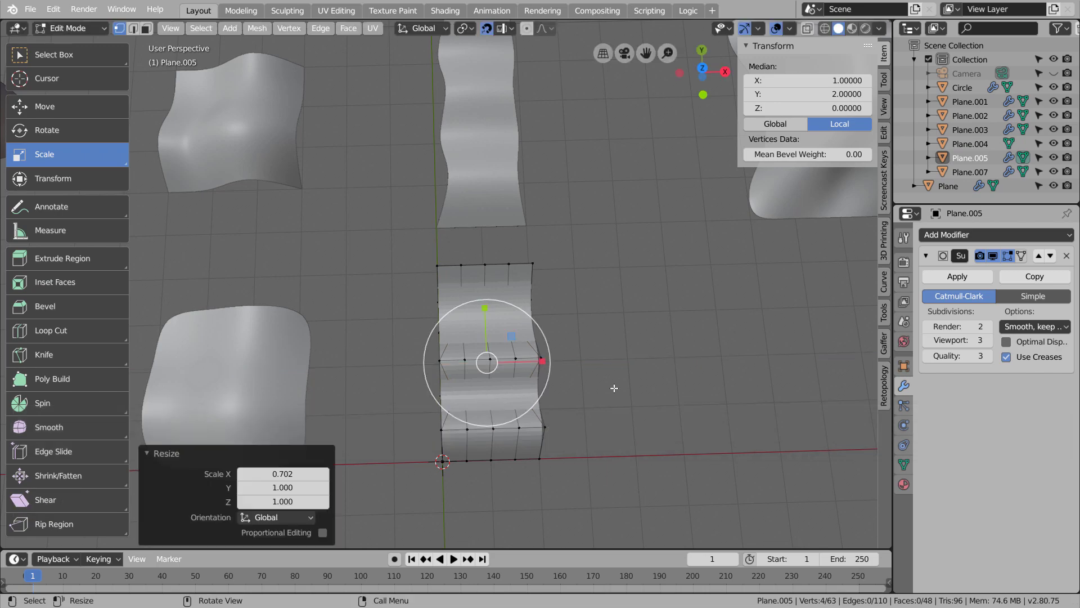
pyautogui.hotkey('ctrl', 'z')
# Step: Switch to wireframe display in top orthographic view and scale the four selected border vertices along X to about 0.287
pyautogui.moveTo(640, 436); pyautogui.dragTo(565, 397, button='middle')
pyautogui.hotkey('shift', 'z')
pyautogui.scroll(5, 575, 374)
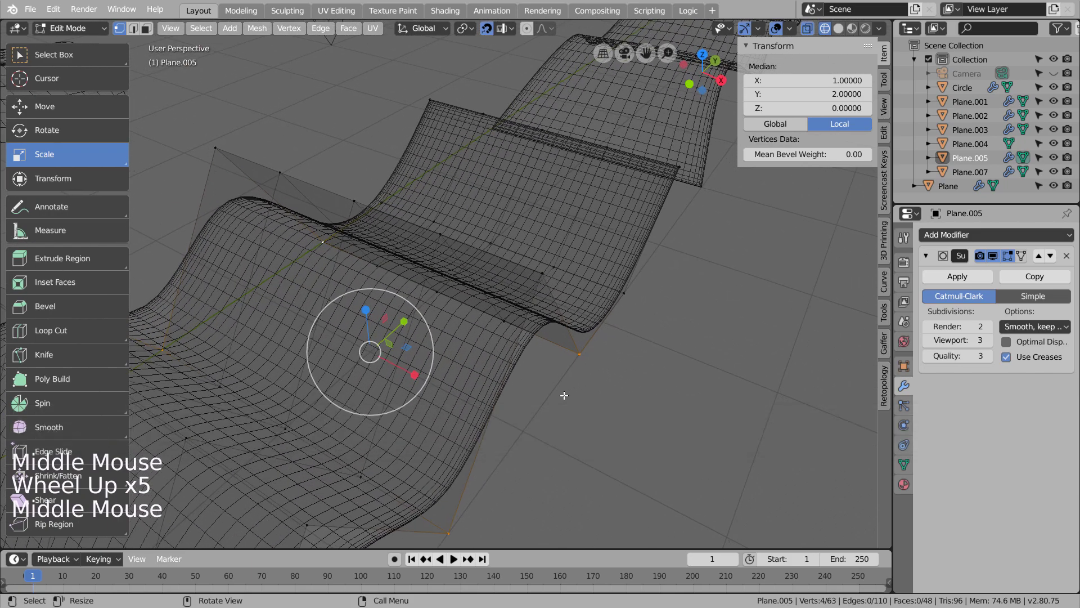
pyautogui.moveTo(561, 339); pyautogui.dragTo(652, 404)
pyautogui.hotkey('ctrl', 'z')
pyautogui.scroll(-3, 631, 415)
pyautogui.moveTo(631, 415); pyautogui.dragTo(665, 462, button='middle')
pyautogui.press('KP_1')
pyautogui.press('KP_7')
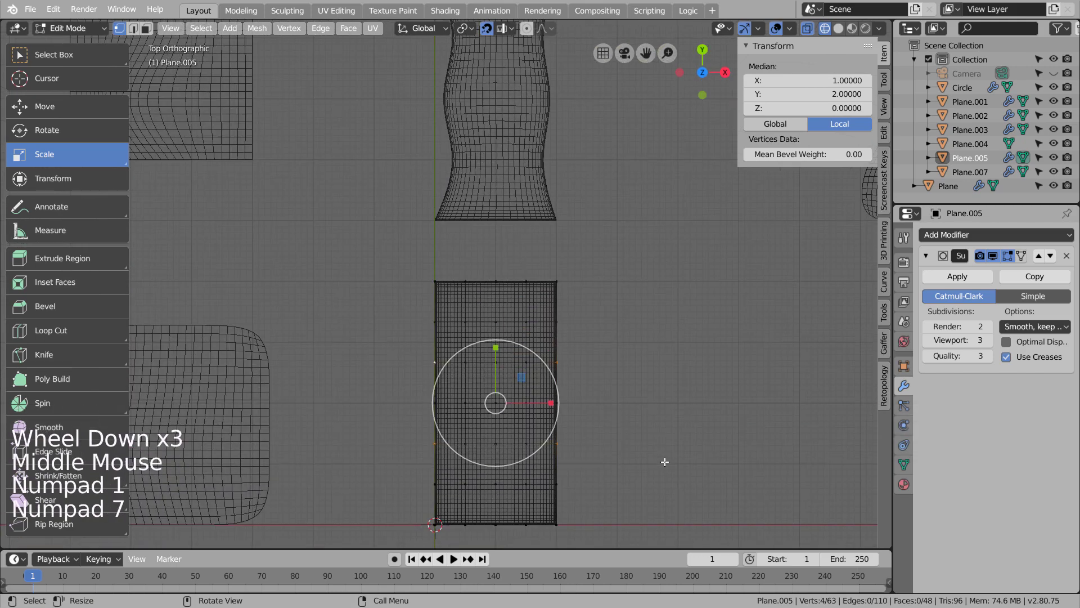
pyautogui.moveTo(554, 402); pyautogui.dragTo(510, 405)
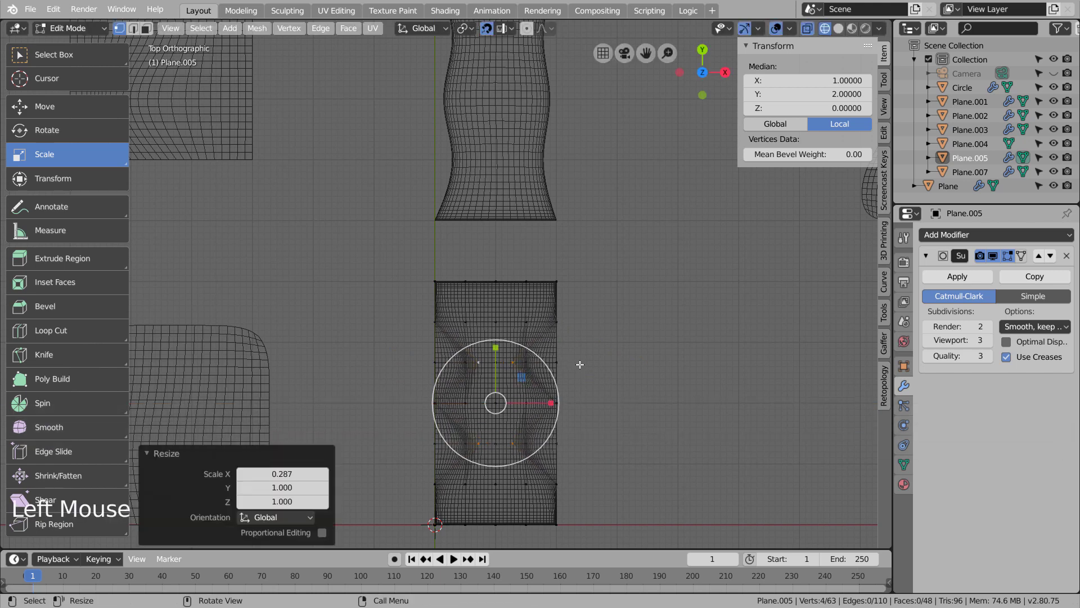
# Step: Undo the last X scaling of the four border vertices and return to object mode
pyautogui.hotkey('ctrl', 'z')
pyautogui.hotkey('ctrl', 'z')
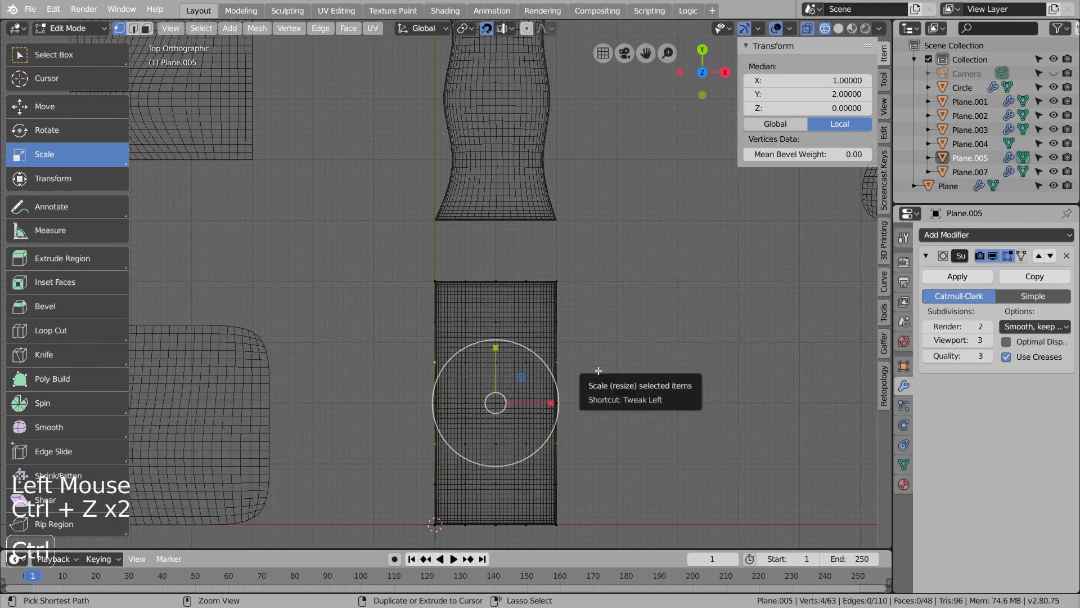
pyautogui.moveTo(598, 370); pyautogui.dragTo(556, 363, button='middle')
pyautogui.press('Tab')
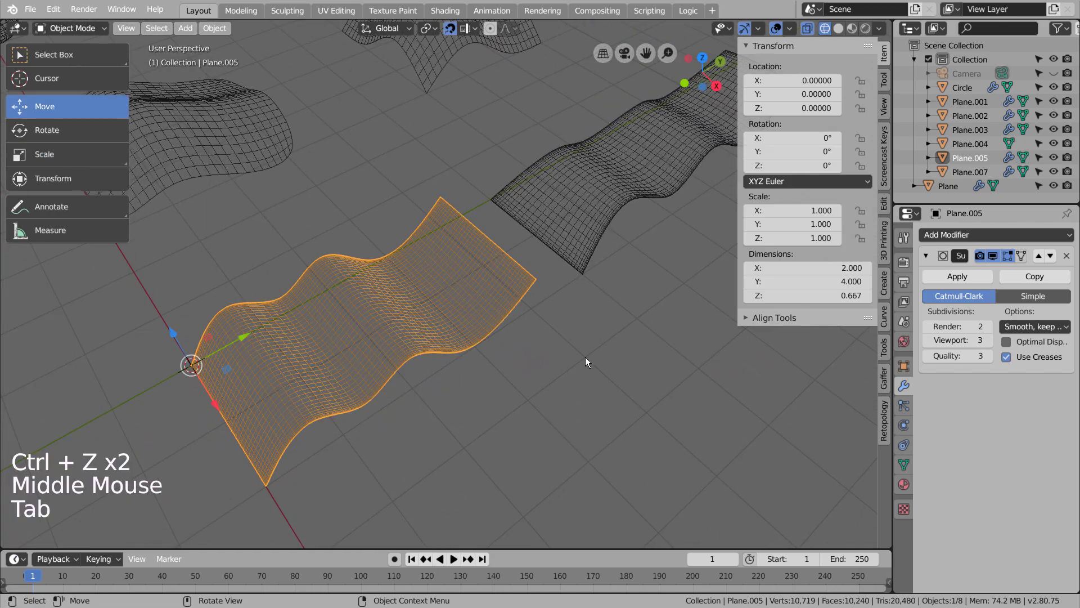
# Step: Select all of the wavy surface's vertices, merge them by distance, and clear the selection
pyautogui.press('Tab')
pyautogui.press('a')
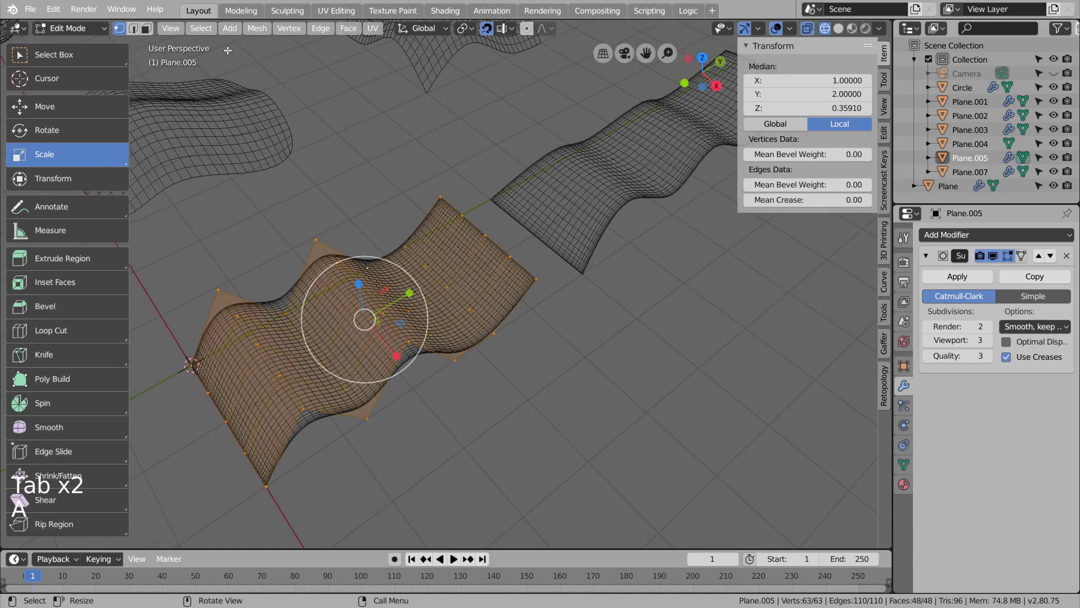
pyautogui.click(252, 29)
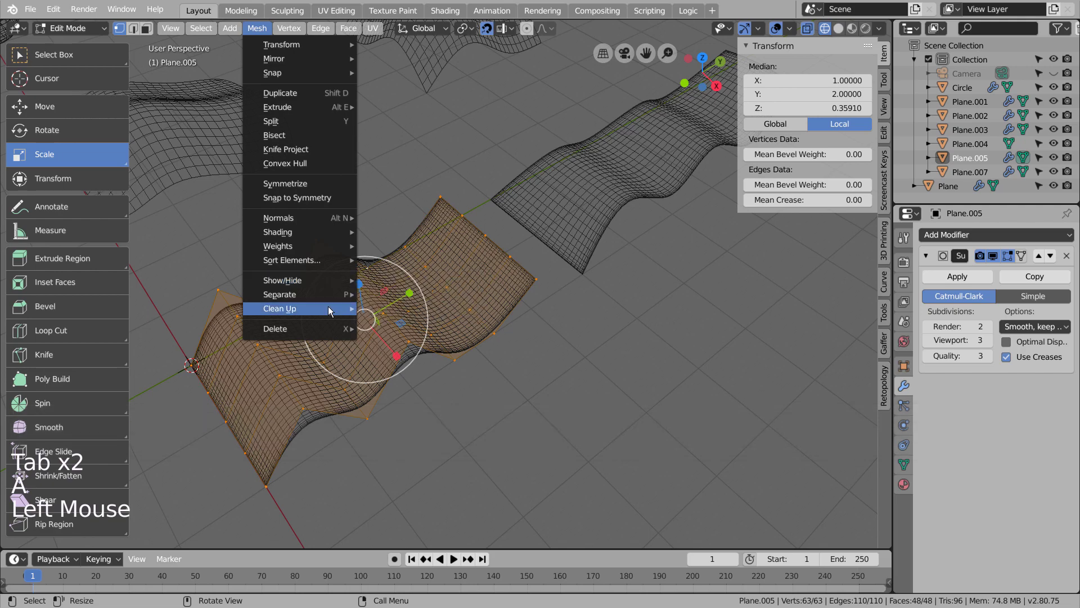
pyautogui.moveTo(337, 308)
pyautogui.click(440, 421)
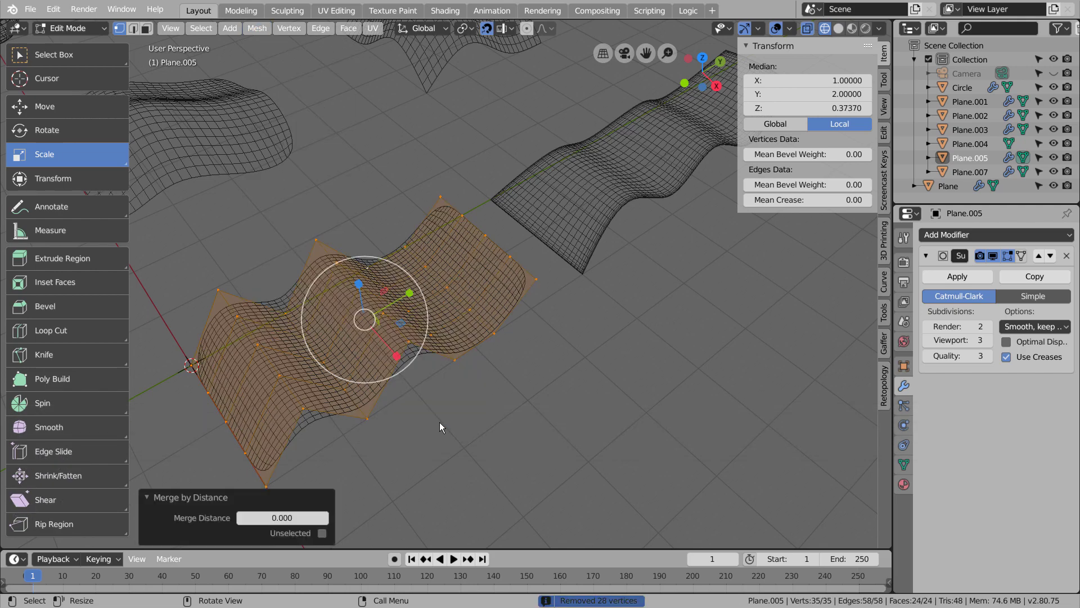
pyautogui.click(558, 375)
# Step: Circle-select the four long-border vertices at about Y 1.333 and Y 2.667
pyautogui.moveTo(559, 376); pyautogui.dragTo(595, 440, button='middle')
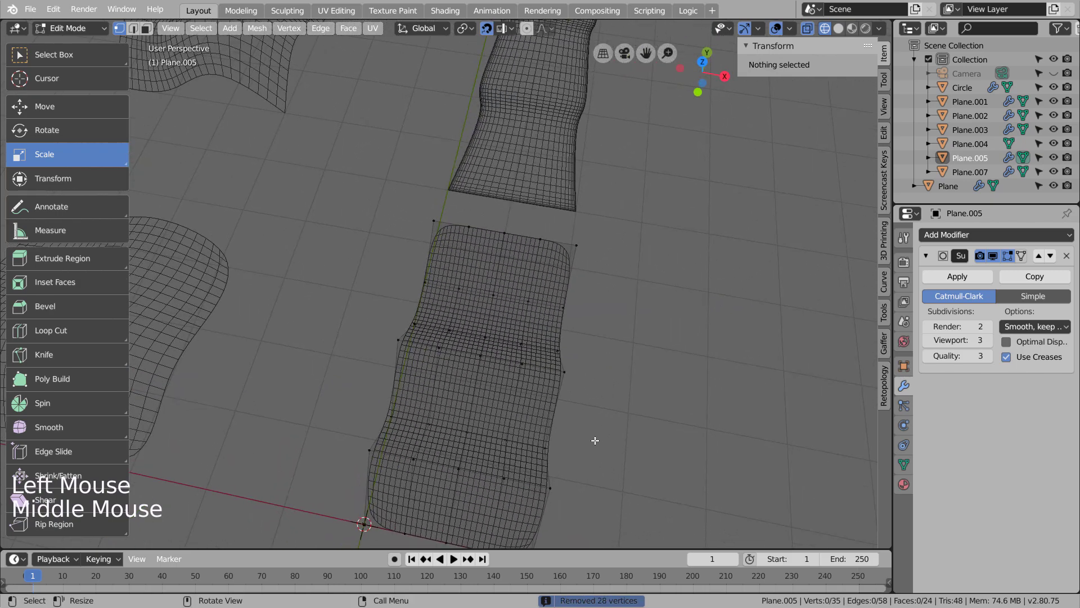
pyautogui.press('c')
pyautogui.click(547, 449)
pyautogui.click(386, 411)
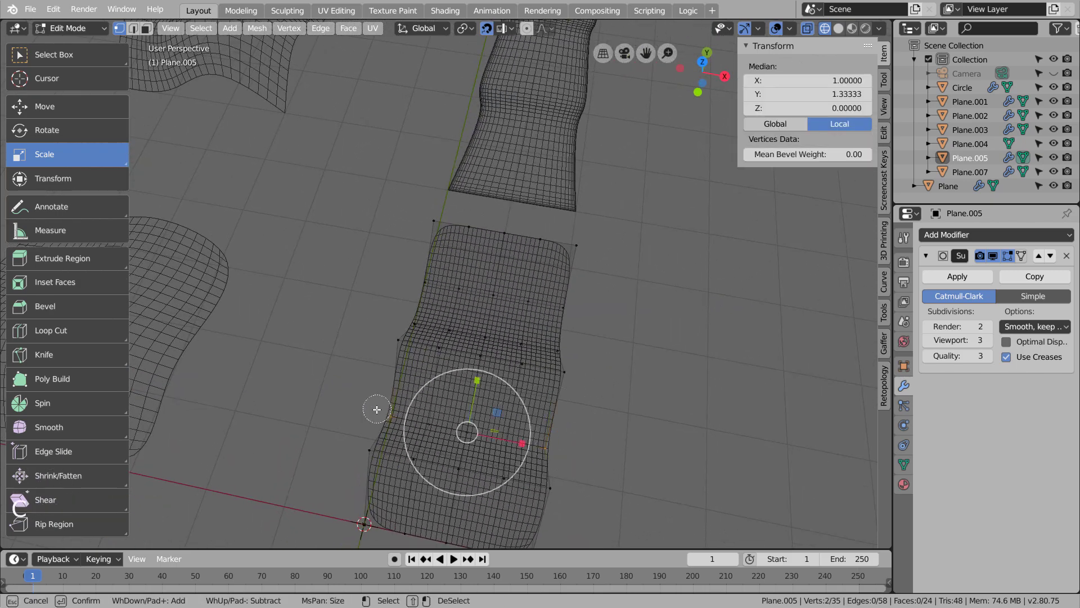
pyautogui.click(409, 311)
pyautogui.click(567, 341)
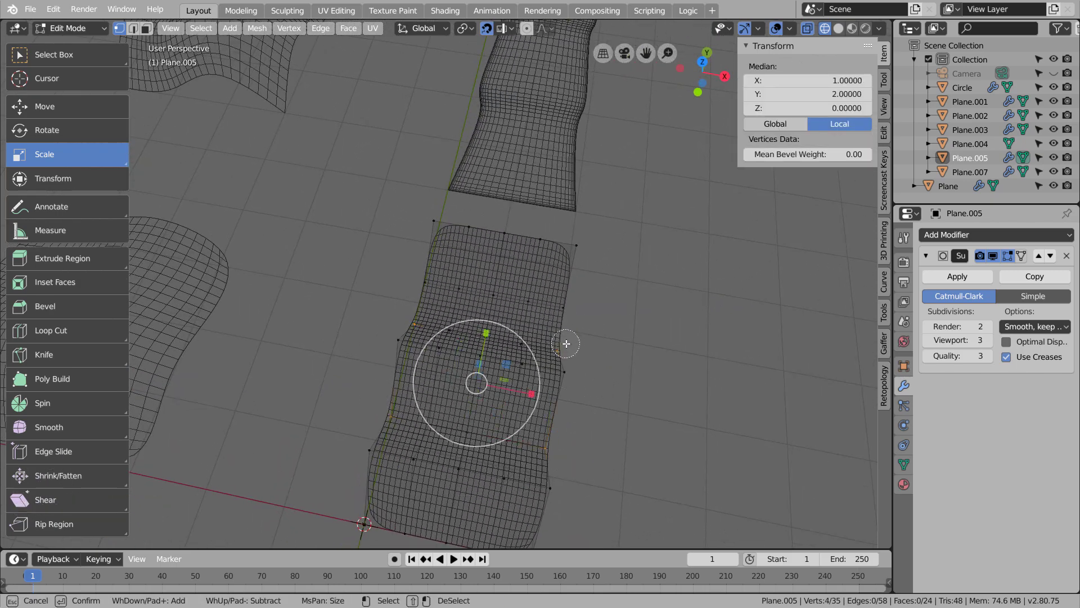
pyautogui.rightClick(582, 383)
# Step: Try scaling the four selected border vertices uniformly to 0.641, and undo it
pyautogui.moveTo(538, 394); pyautogui.dragTo(515, 392)
pyautogui.moveTo(514, 392); pyautogui.dragTo(639, 400, button='middle')
pyautogui.scroll(-4, 639, 400)
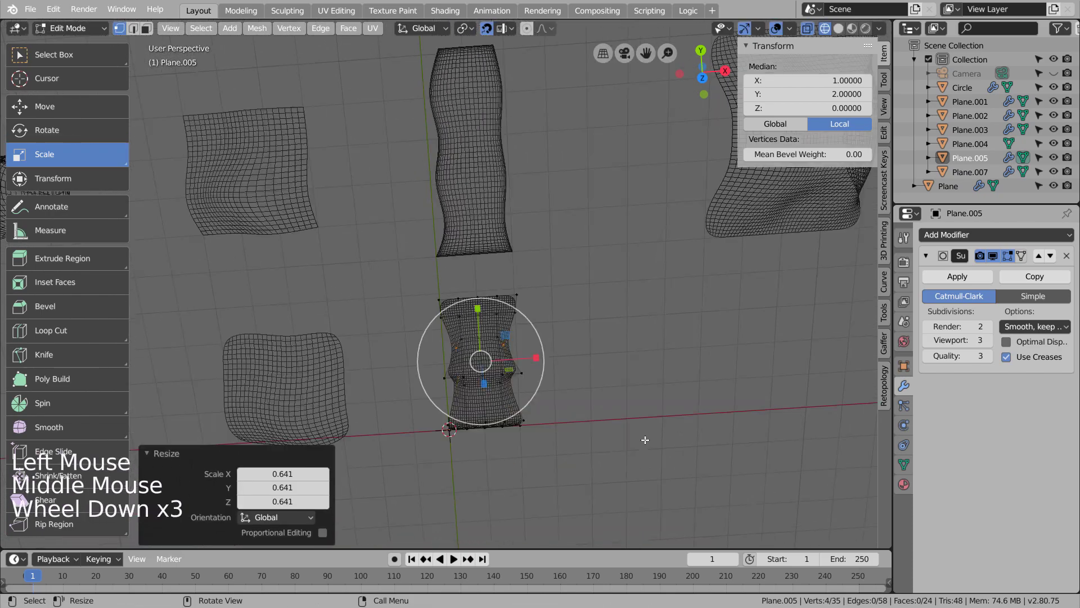
pyautogui.scroll(1, 639, 400)
pyautogui.hotkey('ctrl', 'z')
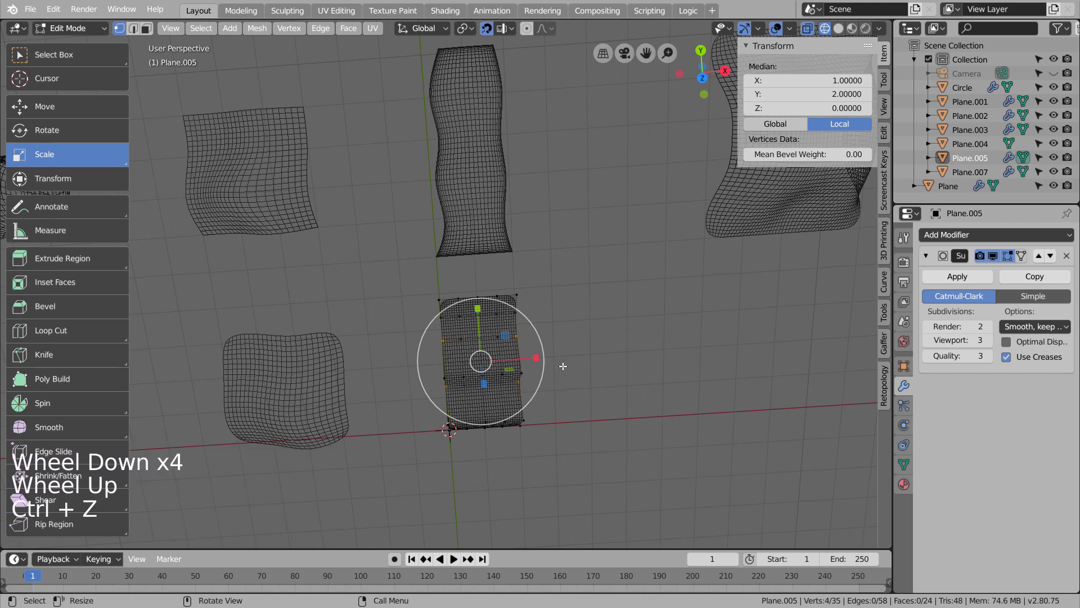
# Step: Scale the four selected border vertices slightly inward along X and leave edit mode
pyautogui.moveTo(536, 358); pyautogui.dragTo(538, 359)
pyautogui.press('Tab')
pyautogui.moveTo(610, 386); pyautogui.dragTo(619, 315, button='middle')
# Step: Select the two corner vertices at the Y 4 end and scale them inward along X
pyautogui.press('Tab')
pyautogui.click(518, 260)
pyautogui.keyDown('shift'); pyautogui.click(439, 253); pyautogui.keyUp('shift')
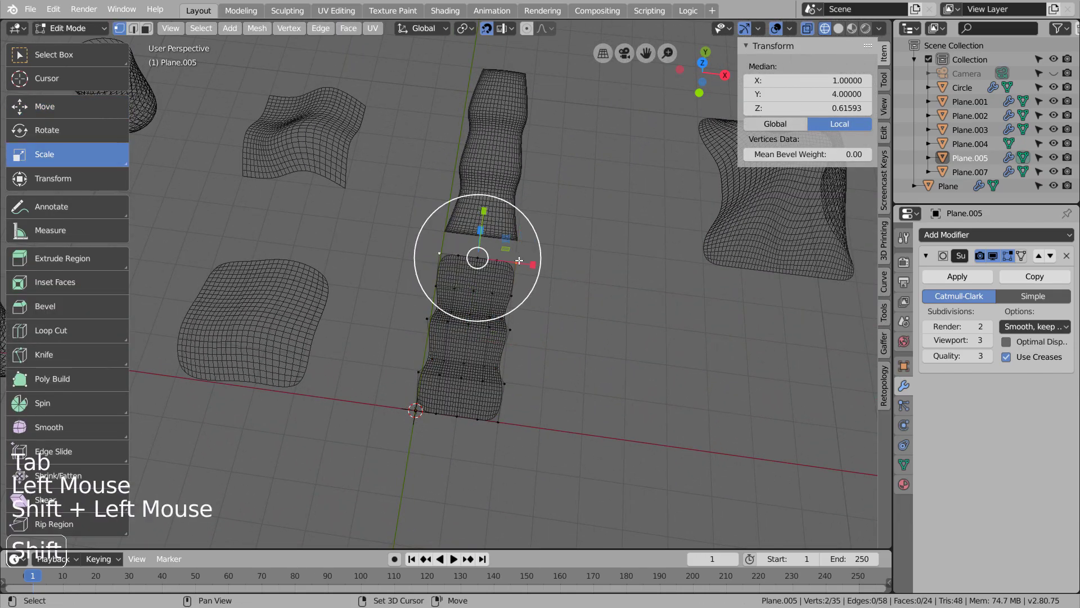
pyautogui.moveTo(518, 260); pyautogui.dragTo(516, 268)
pyautogui.click(579, 373)
pyautogui.press('Tab')
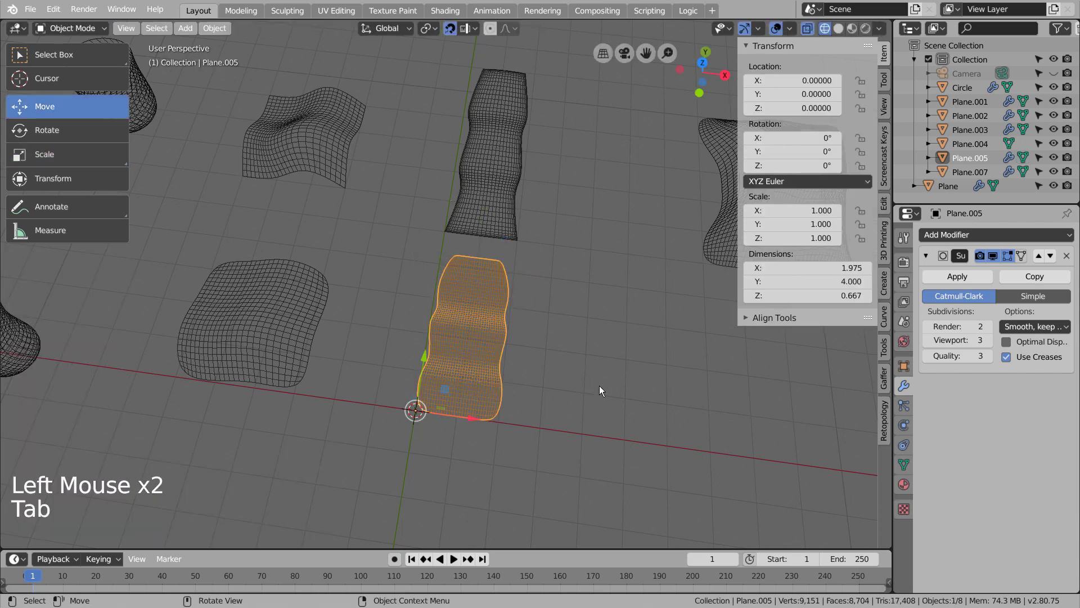
# Step: Scale the whole wavy surface along X to 0.876 in object mode
pyautogui.press('s')
pyautogui.press('x')
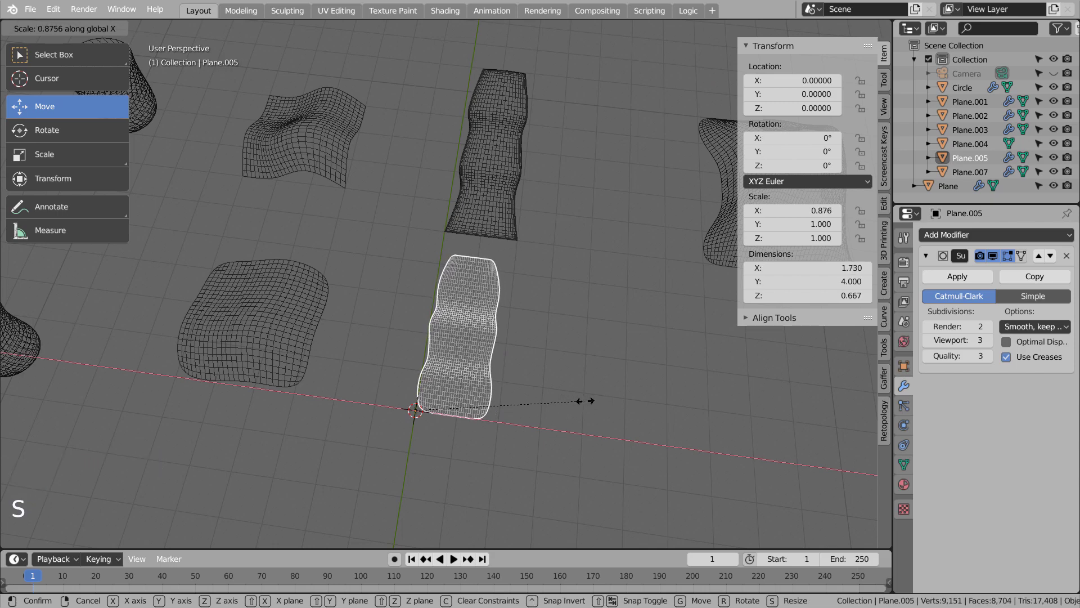
pyautogui.click(585, 400)
pyautogui.press('Tab')
pyautogui.moveTo(591, 440); pyautogui.dragTo(521, 396, button='middle')
pyautogui.click(528, 377)
pyautogui.click(522, 396)
pyautogui.press('Tab')
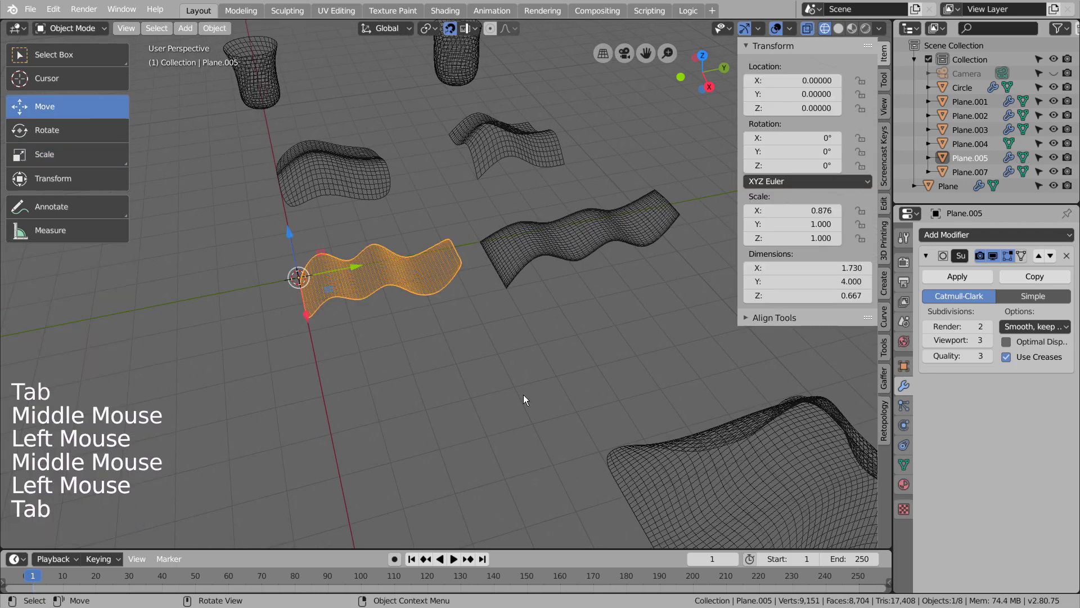
# Step: Switch the viewport from wireframe to solid shading to show all surfaces shaded
pyautogui.click(838, 28)
pyautogui.click(546, 298)
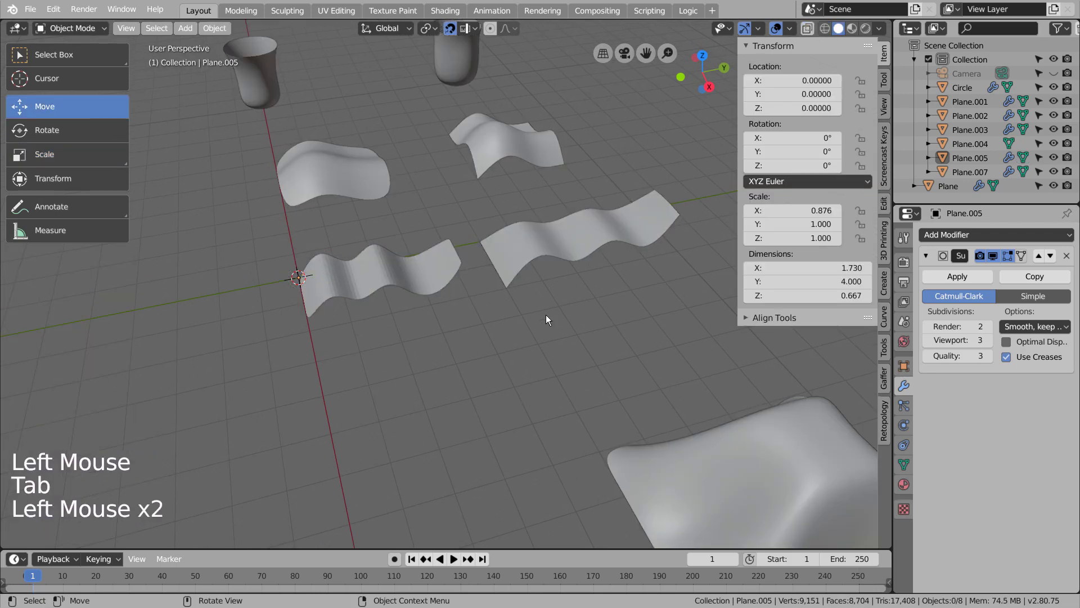
pyautogui.click(434, 279)
pyautogui.rightClick(435, 279)
pyautogui.click(455, 342)
pyautogui.moveTo(455, 342); pyautogui.dragTo(523, 306, button='middle')
# Step: Examine the large pinched surface Plane.002, its control mesh in edit mode and its profile in front orthographic view
pyautogui.click(436, 278)
pyautogui.press('Tab')
pyautogui.moveTo(488, 373); pyautogui.dragTo(521, 302, button='middle')
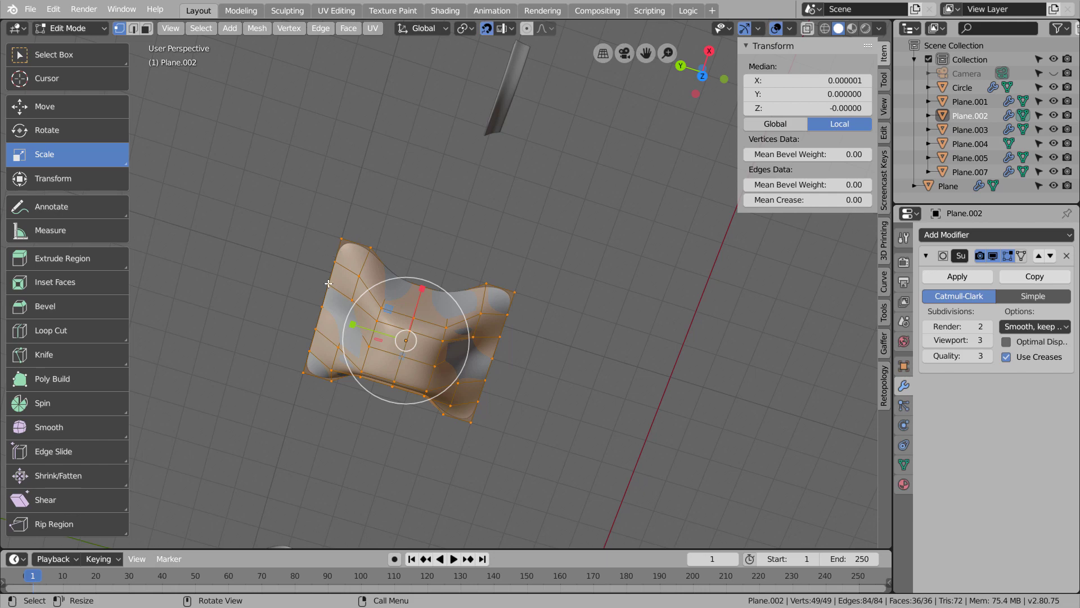
pyautogui.moveTo(350, 357); pyautogui.dragTo(523, 352, button='middle')
pyautogui.click(532, 368)
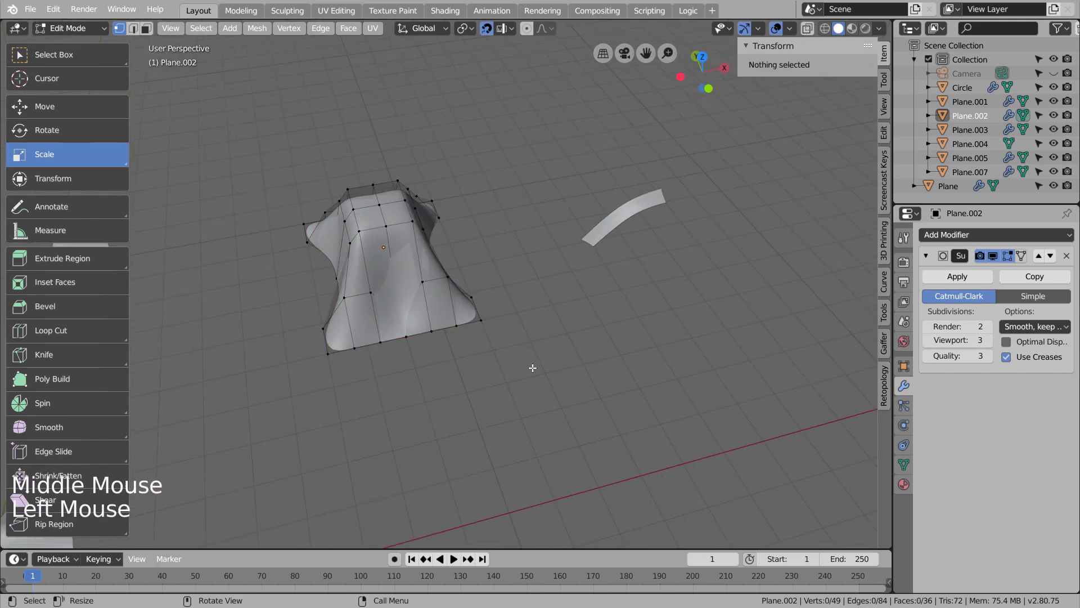
pyautogui.press('KP_1')
pyautogui.press('Tab')
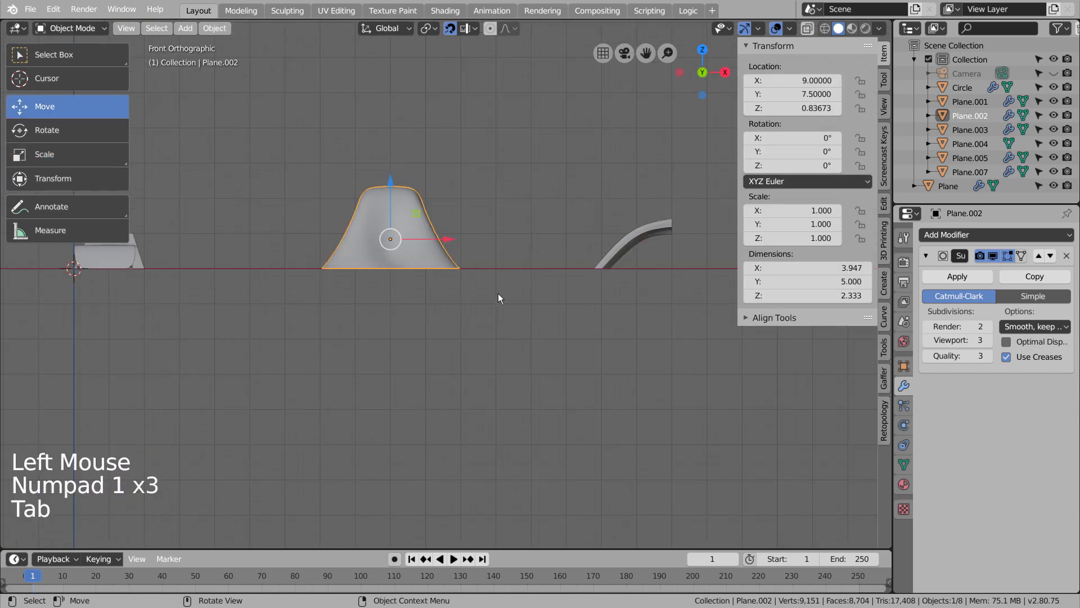
pyautogui.moveTo(498, 292); pyautogui.dragTo(430, 406, button='middle')
pyautogui.click(440, 388)
# Step: Add a plane at the origin and merge its four vertices at center into a single vertex
pyautogui.scroll(-5, 437, 383)
pyautogui.hotkey('shift', 'a')
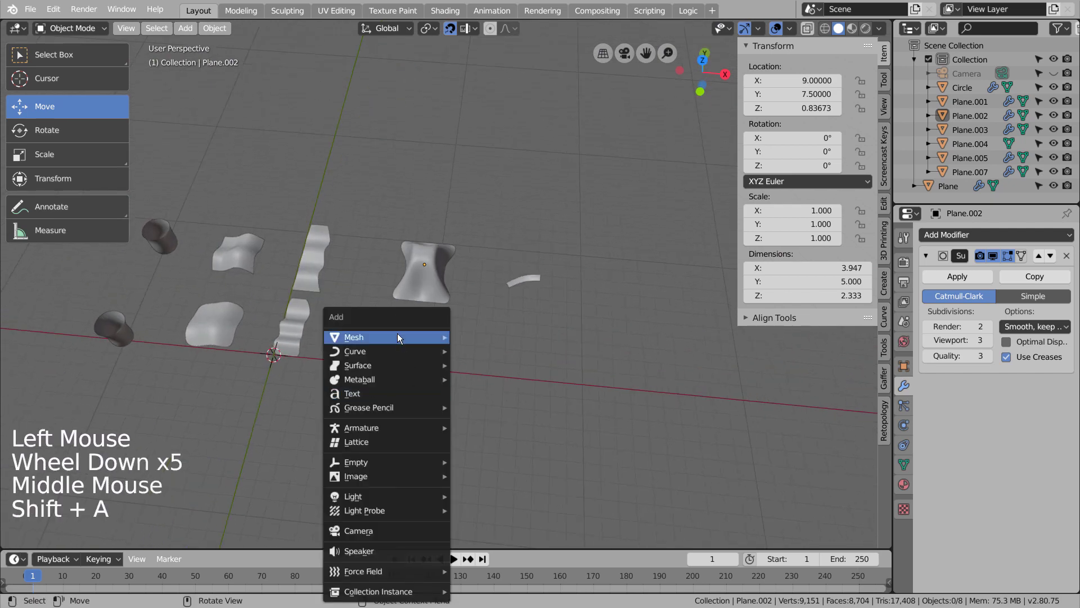
pyautogui.moveTo(397, 337)
pyautogui.click(512, 51)
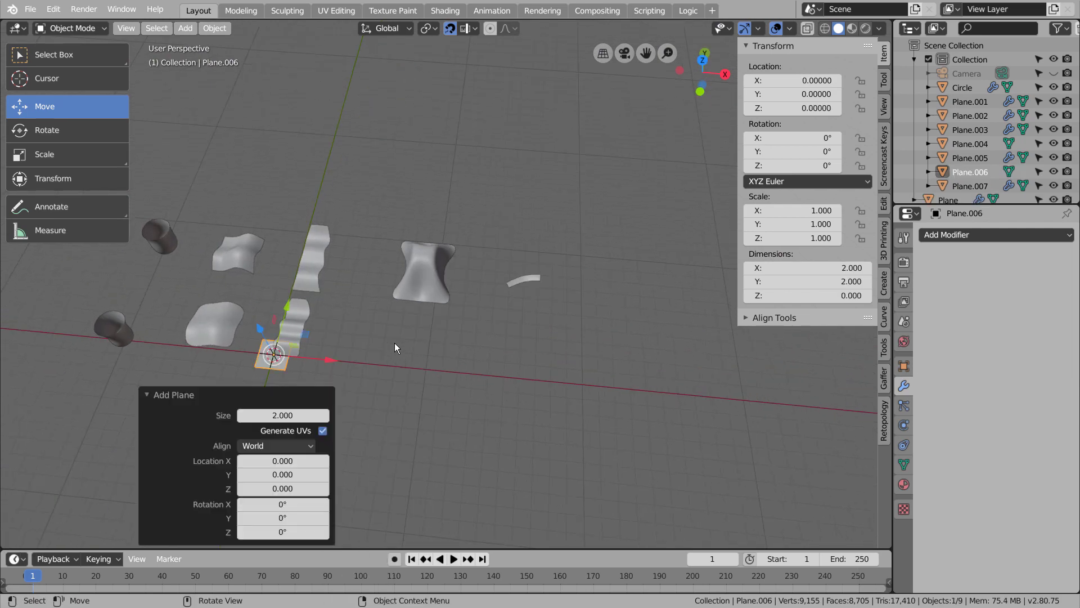
pyautogui.press('Tab')
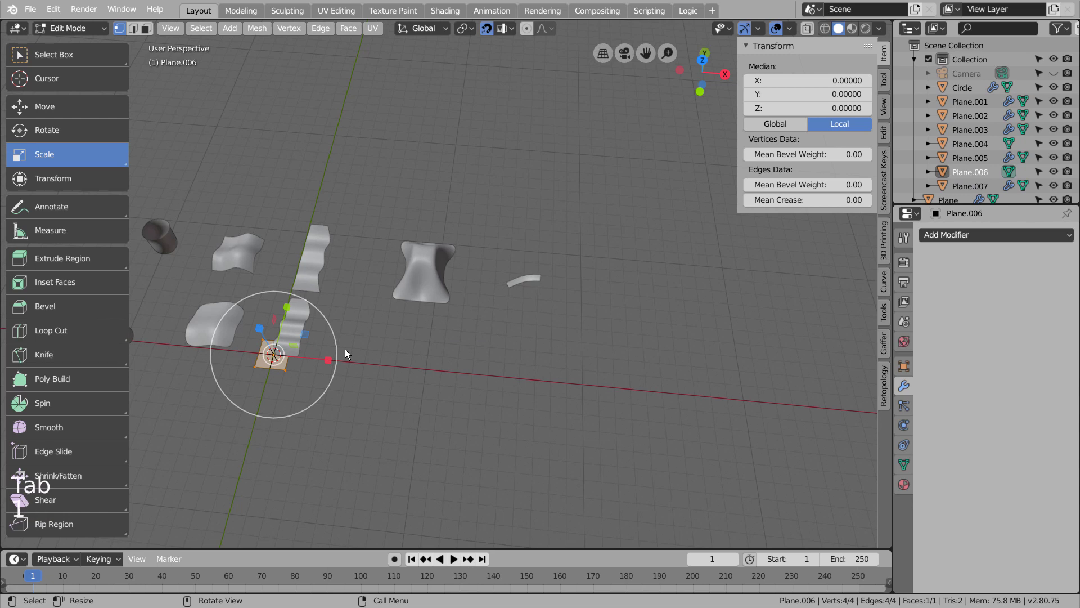
pyautogui.hotkey('alt', 'm')
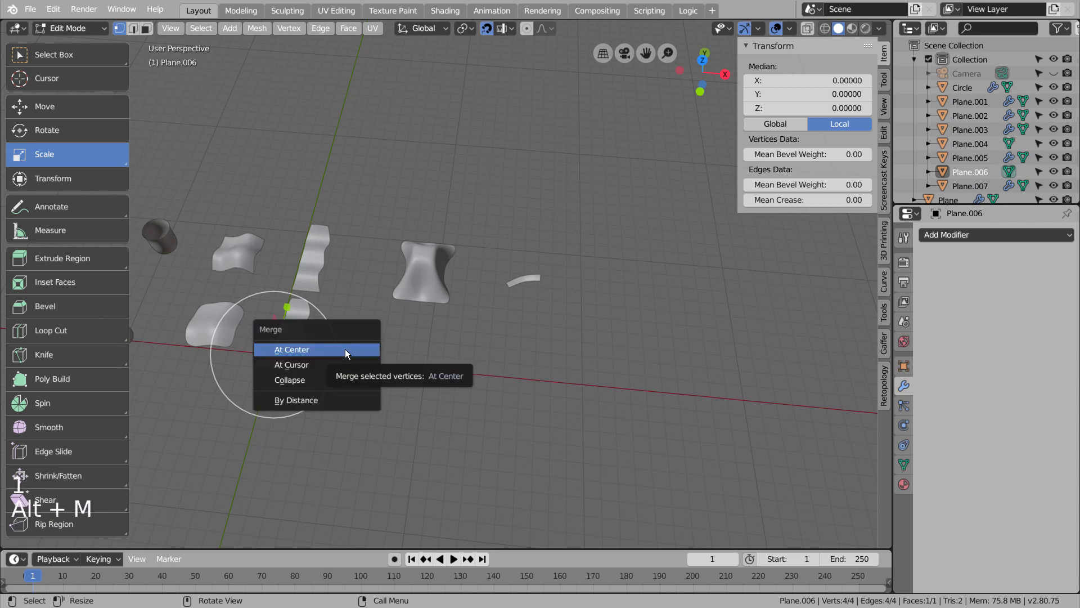
pyautogui.click(345, 352)
# Step: Try moving the single vertex along X in edit mode, undo it, and return to object mode
pyautogui.click(42, 103)
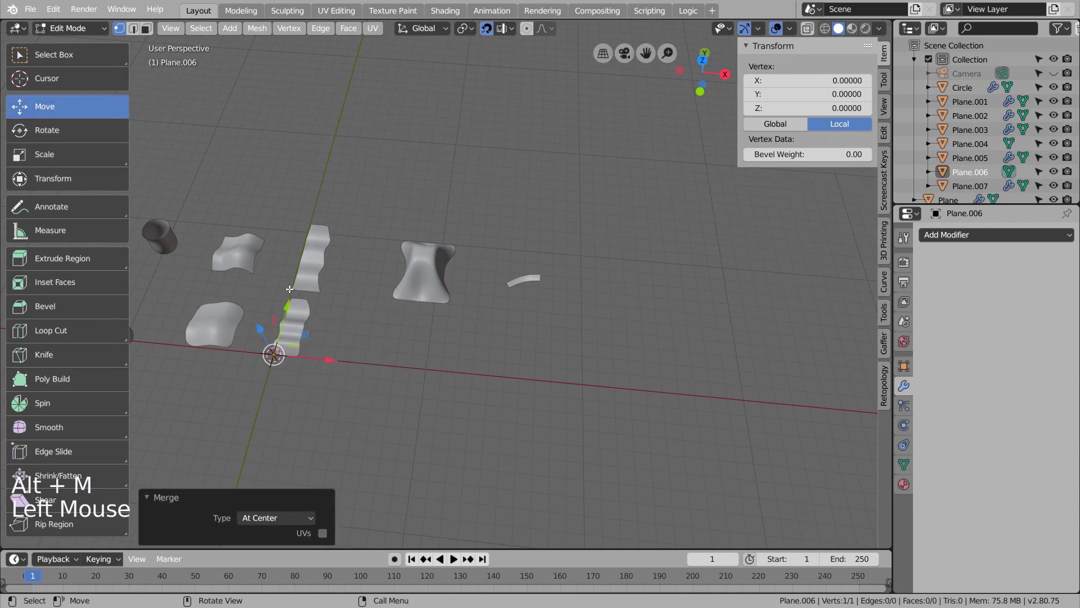
pyautogui.moveTo(332, 361); pyautogui.dragTo(437, 385)
pyautogui.press('Tab')
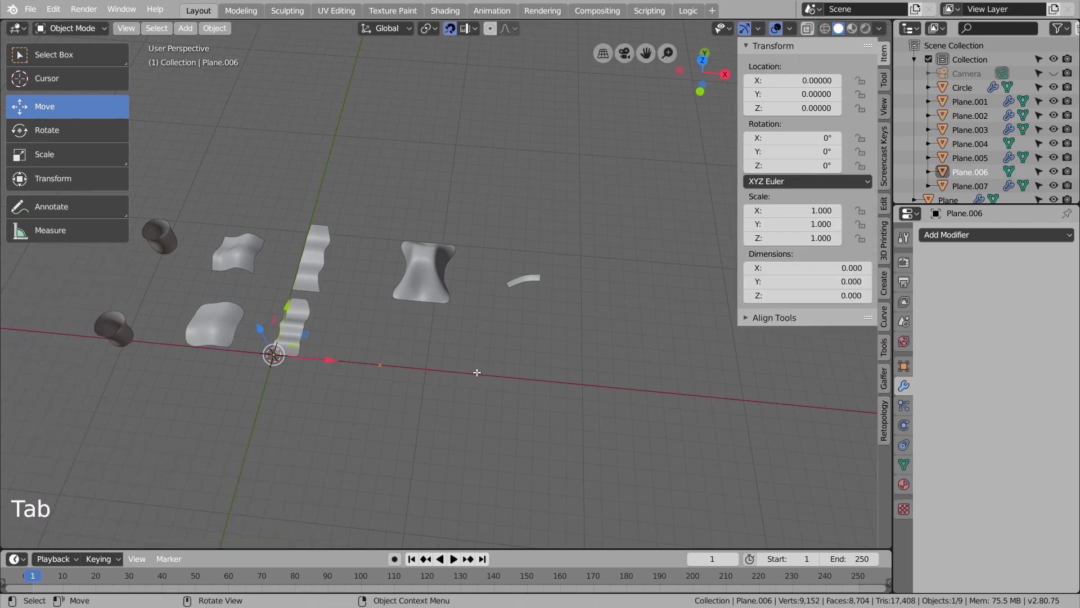
pyautogui.press('x')
pyautogui.hotkey('ctrl', 'z')
pyautogui.hotkey('ctrl', 'z')
pyautogui.press('Tab')
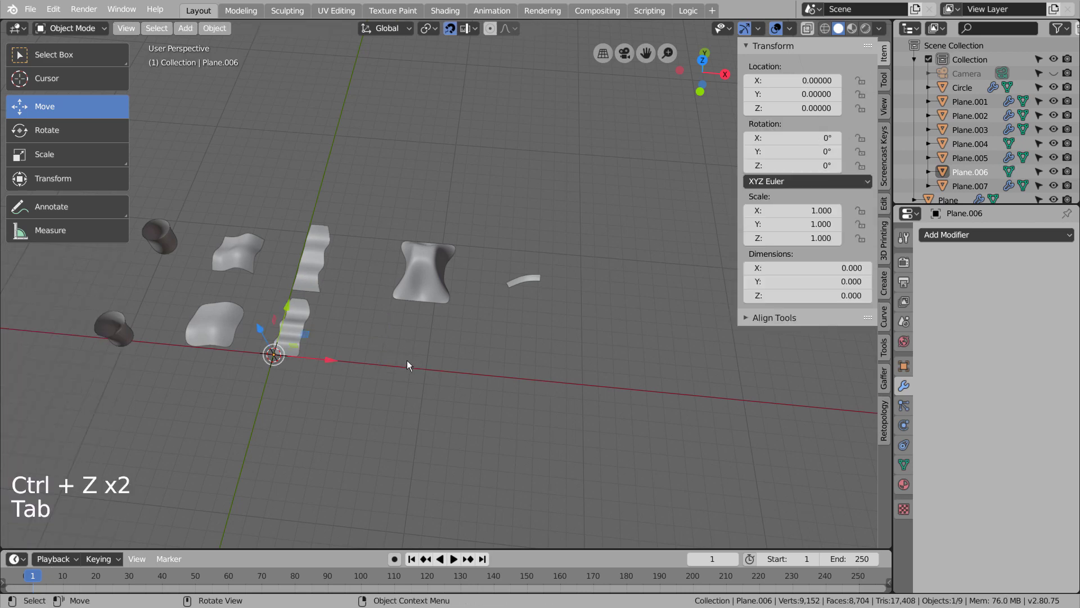
# Step: Move the single-vertex object 7 along X and extrude its vertex 4 along X to form a line
pyautogui.moveTo(328, 358); pyautogui.dragTo(432, 377)
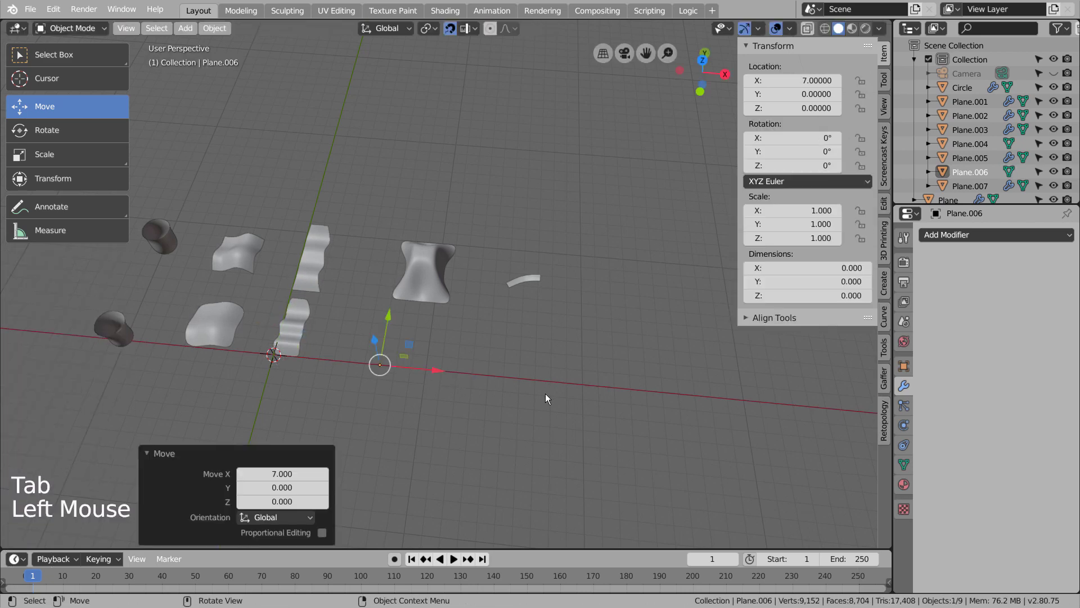
pyautogui.press('Tab')
pyautogui.press('a')
pyautogui.press('e')
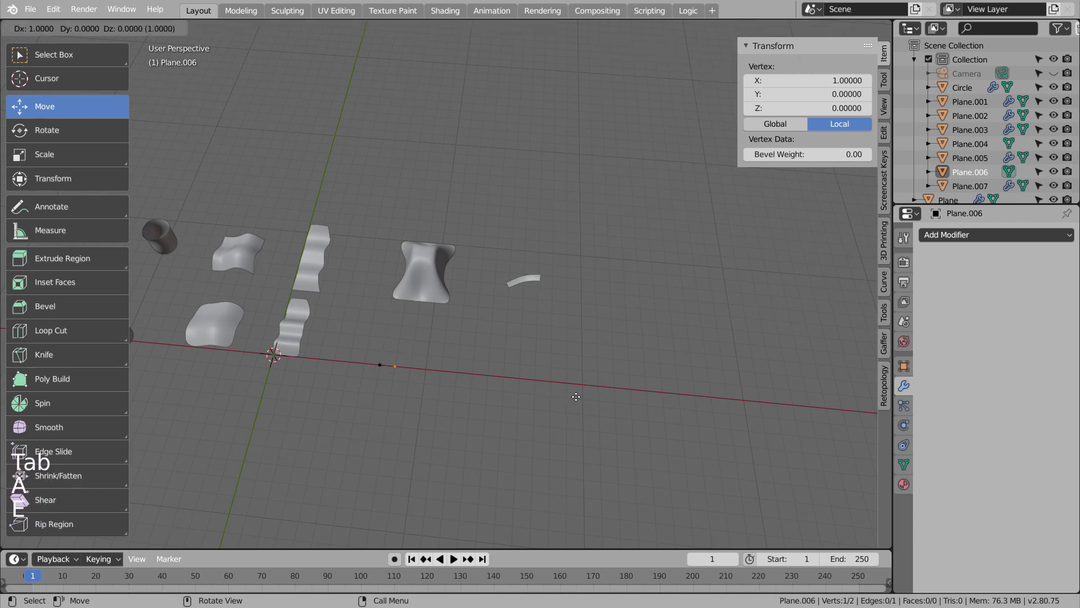
pyautogui.click(607, 398)
pyautogui.moveTo(586, 404); pyautogui.dragTo(484, 401, button='middle')
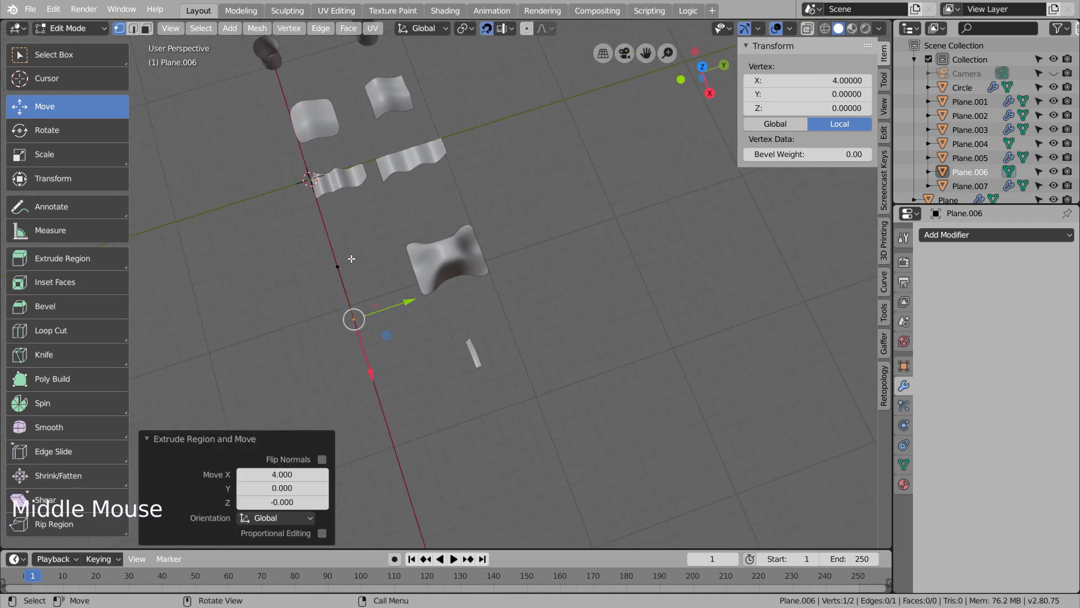
# Step: Subdivide the whole line with 5 cuts, and show it in object mode from the top orthographic view
pyautogui.press('Tab')
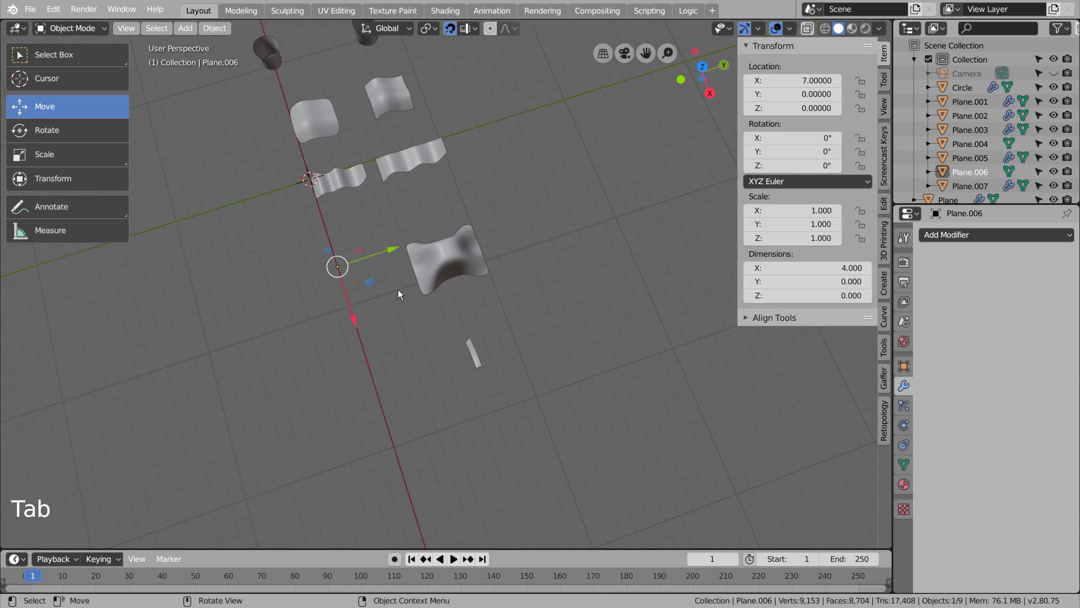
pyautogui.moveTo(398, 290); pyautogui.dragTo(513, 212, button='middle')
pyautogui.press('1')
pyautogui.press('Tab')
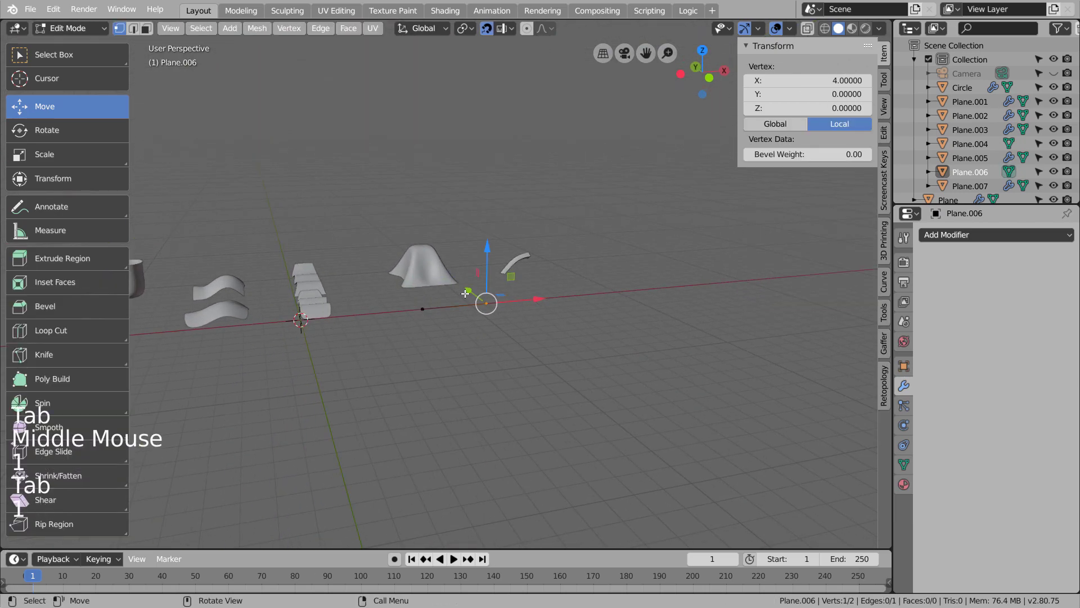
pyautogui.press('1')
pyautogui.press('a')
pyautogui.moveTo(466, 293); pyautogui.dragTo(518, 362, button='middle')
pyautogui.moveTo(519, 362); pyautogui.dragTo(525, 372, button='right')
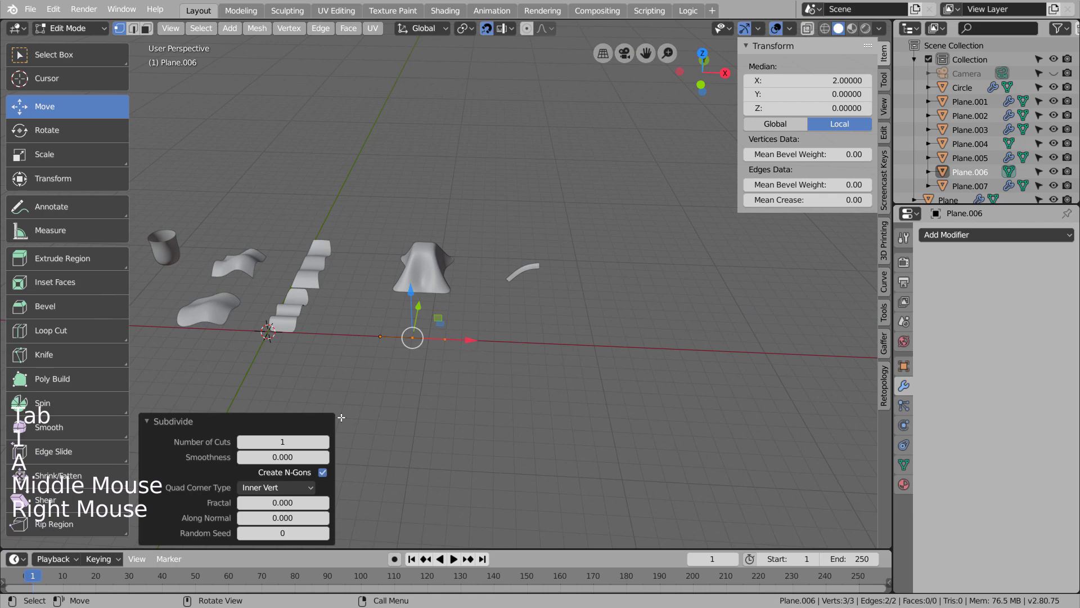
pyautogui.click(310, 437)
pyautogui.write('5')
pyautogui.scroll(3, 346, 420)
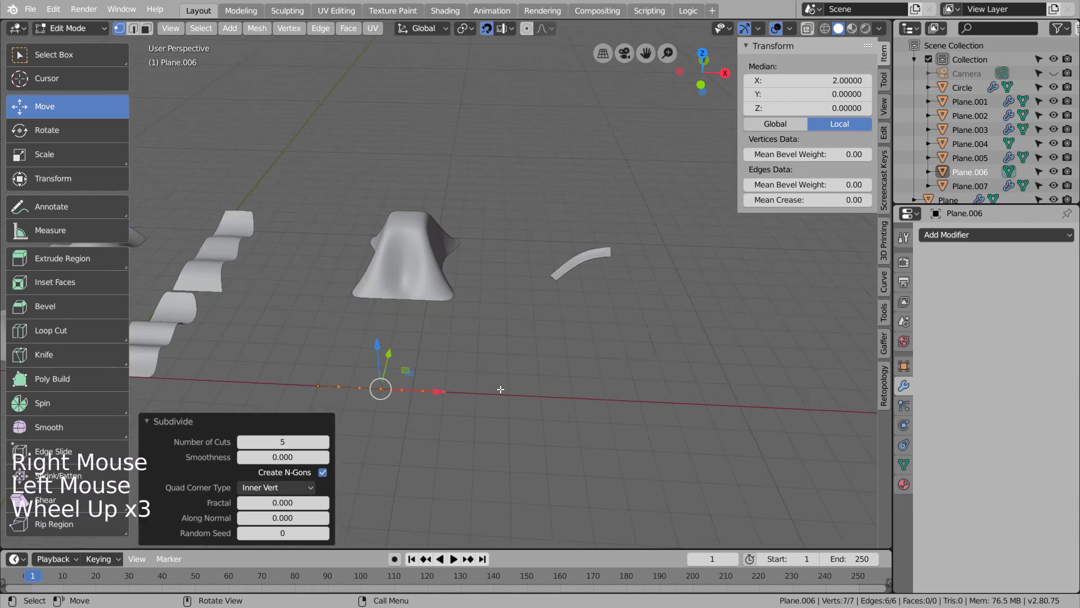
pyautogui.moveTo(347, 420); pyautogui.dragTo(589, 396, button='middle')
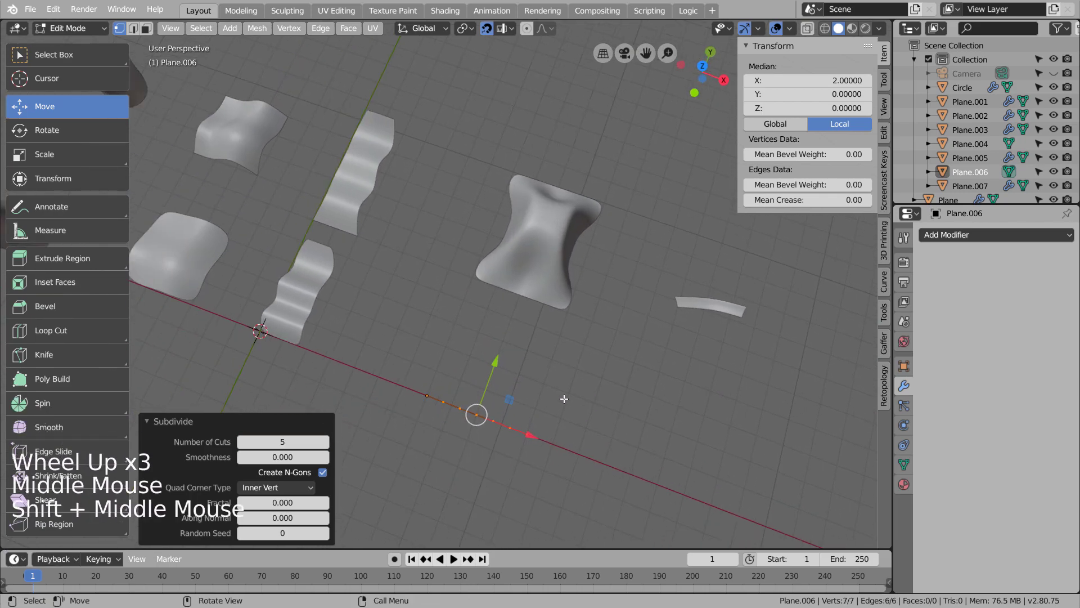
pyautogui.press('Tab')
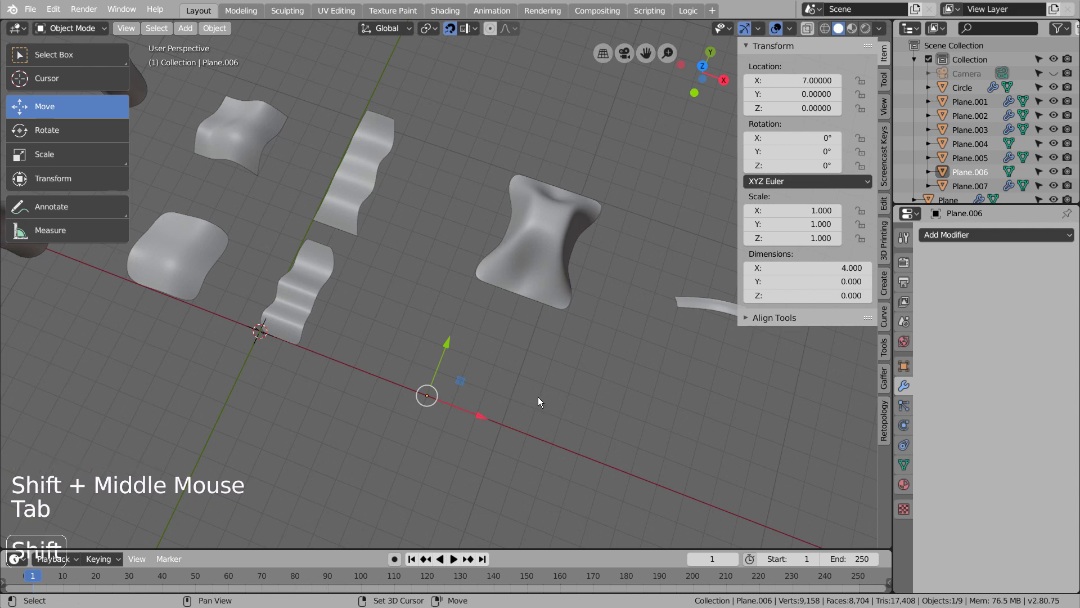
pyautogui.press('KP_7')
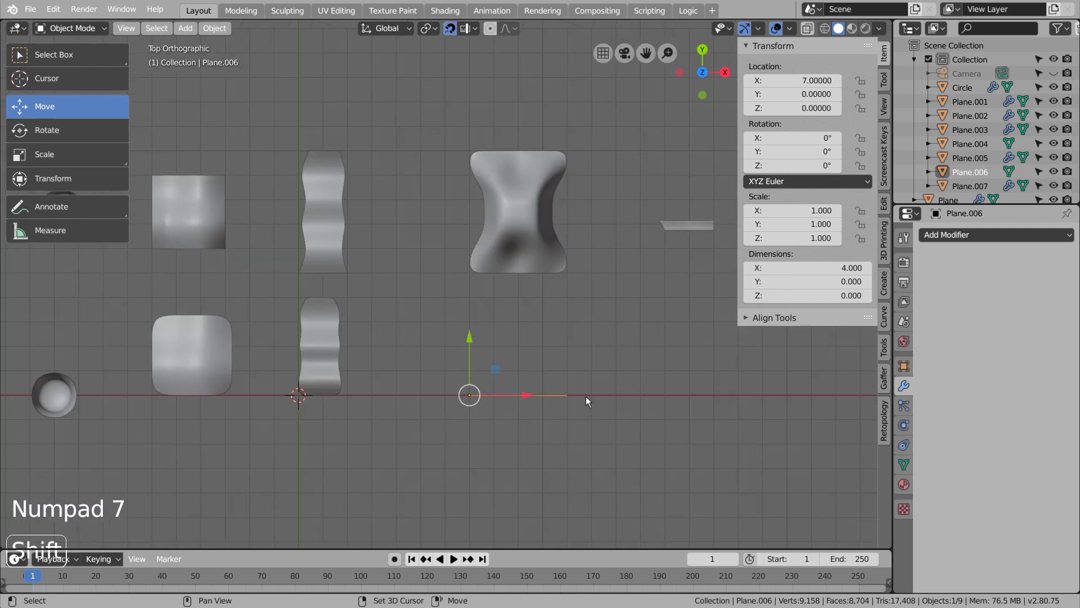
# Step: Duplicate the subdivided line with a 90° rotation about Z, and reselect the original horizontal line
pyautogui.hotkey('shift', 'd')
pyautogui.press('r')
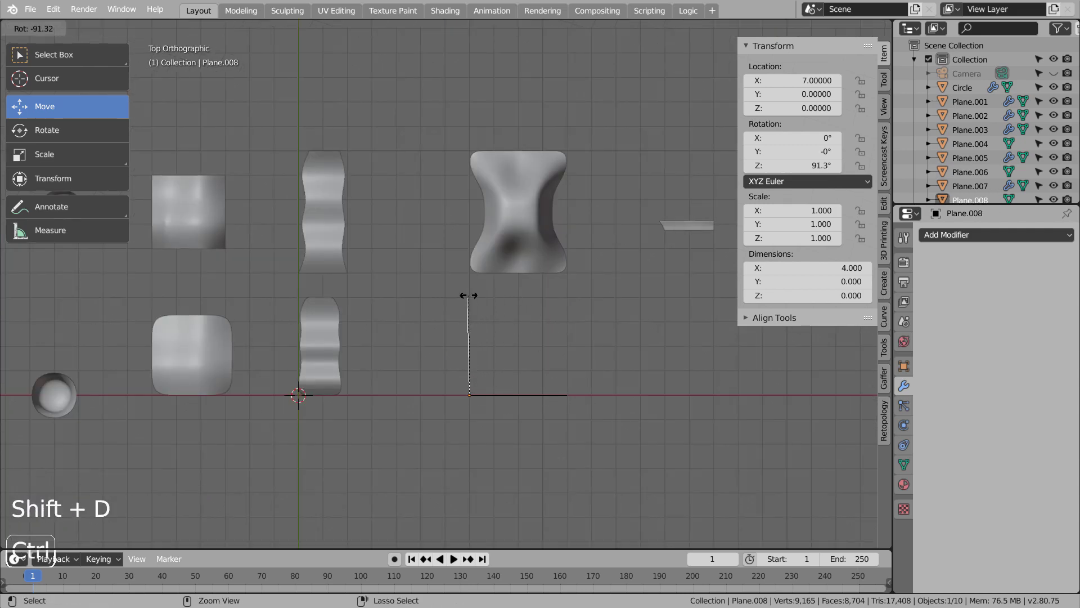
pyautogui.click(468, 295)
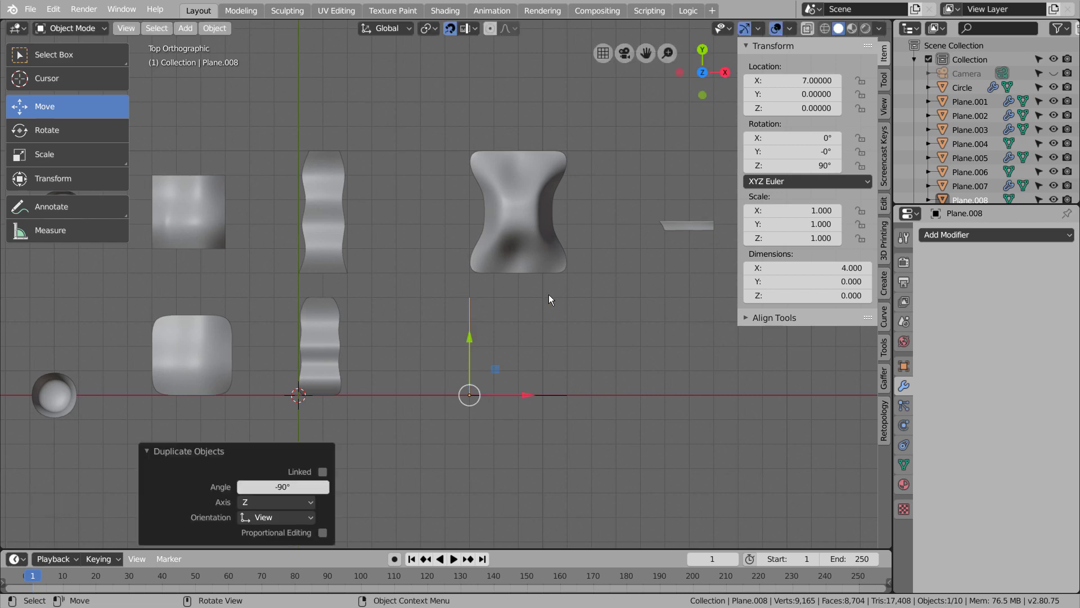
pyautogui.click(551, 392)
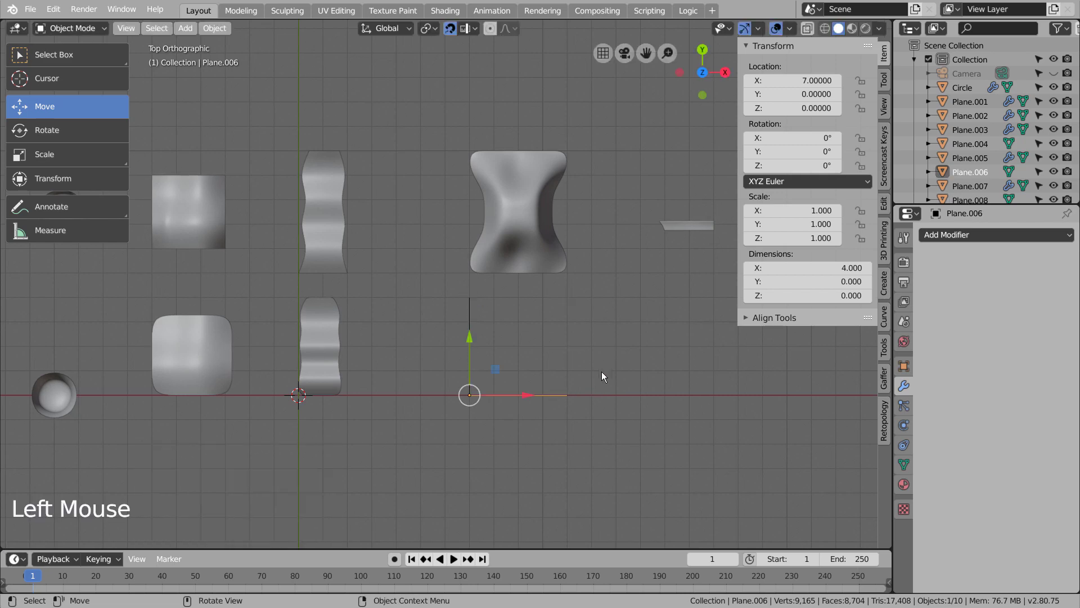
# Step: Try duplicating the horizontal line with a 20° rotation about its origin, and undo it
pyautogui.hotkey('shift', 'd')
pyautogui.press('r')
pyautogui.click(599, 296)
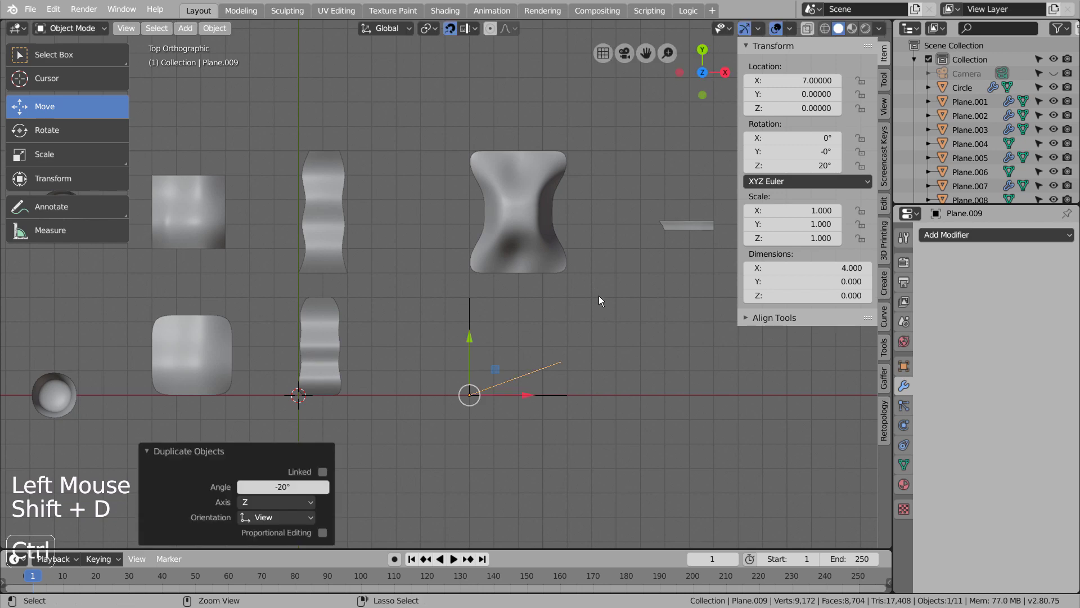
pyautogui.hotkey('ctrl', 'z')
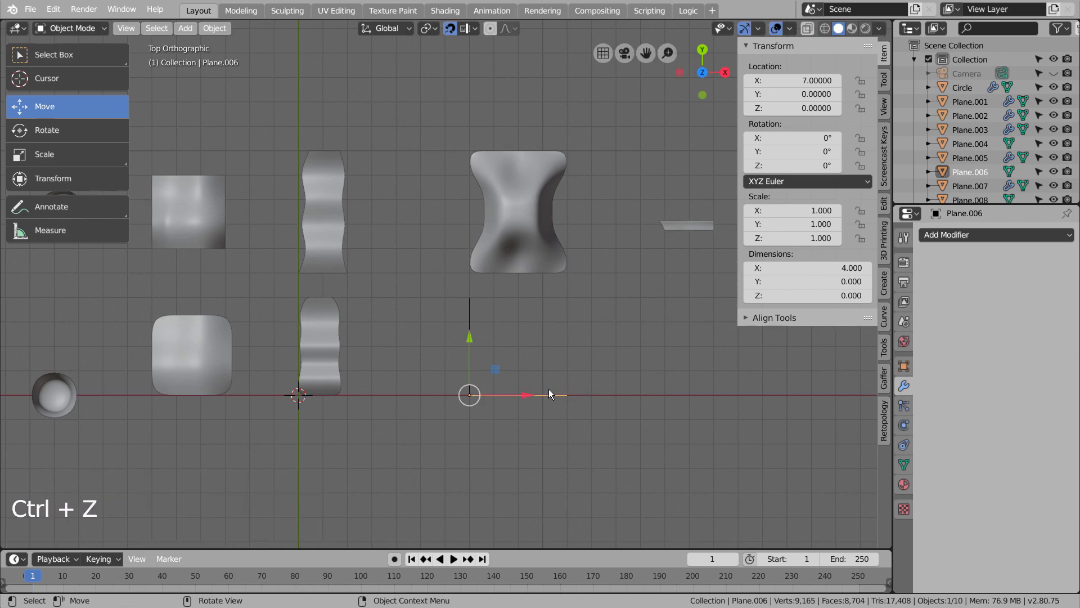
# Step: Duplicate the horizontal line up to the vertical line's far end and the vertical line to X 11, closing a square outline
pyautogui.hotkey('shift', 'd')
pyautogui.click(545, 283)
pyautogui.click(487, 337)
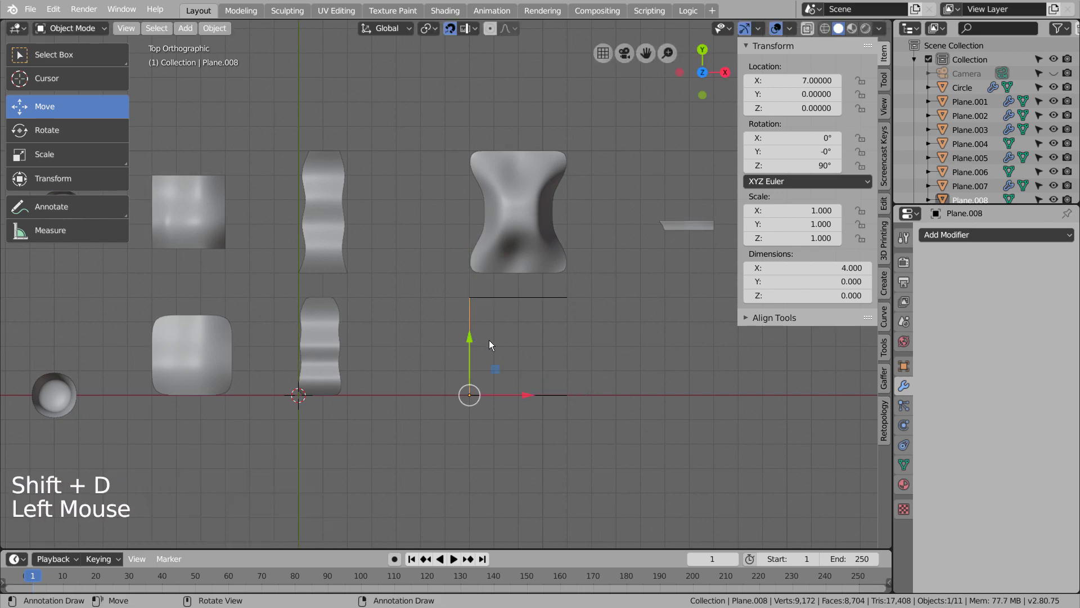
pyautogui.hotkey('shift', 'd')
pyautogui.click(593, 343)
# Step: Join all four lines of the square outline into a single object, undoing a join of only two lines
pyautogui.moveTo(598, 363); pyautogui.dragTo(559, 380, button='middle')
pyautogui.press('c')
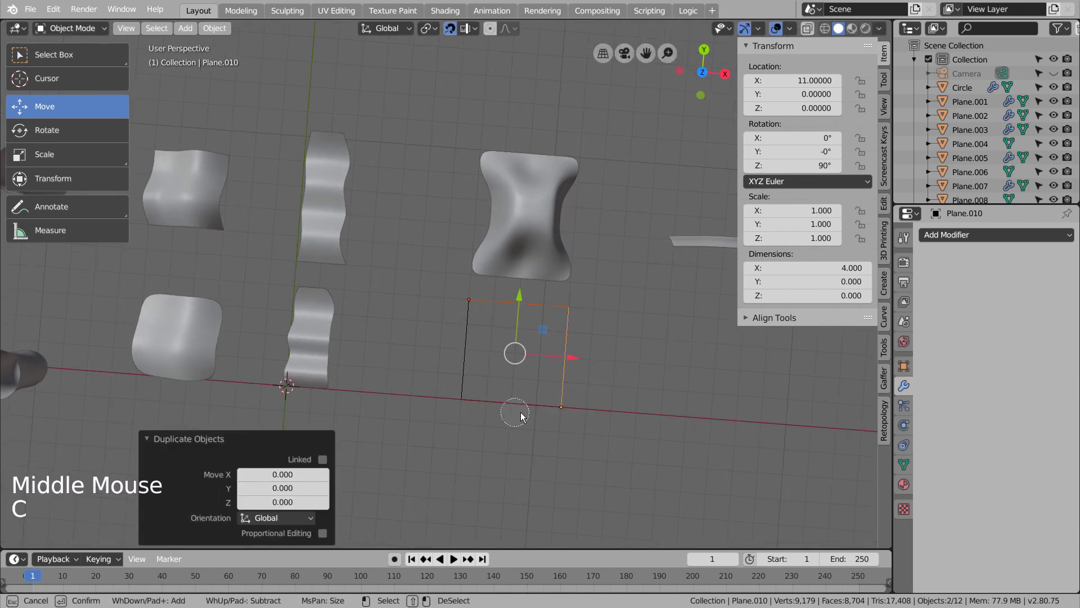
pyautogui.press('Escape')
pyautogui.hotkey('ctrl', 'j')
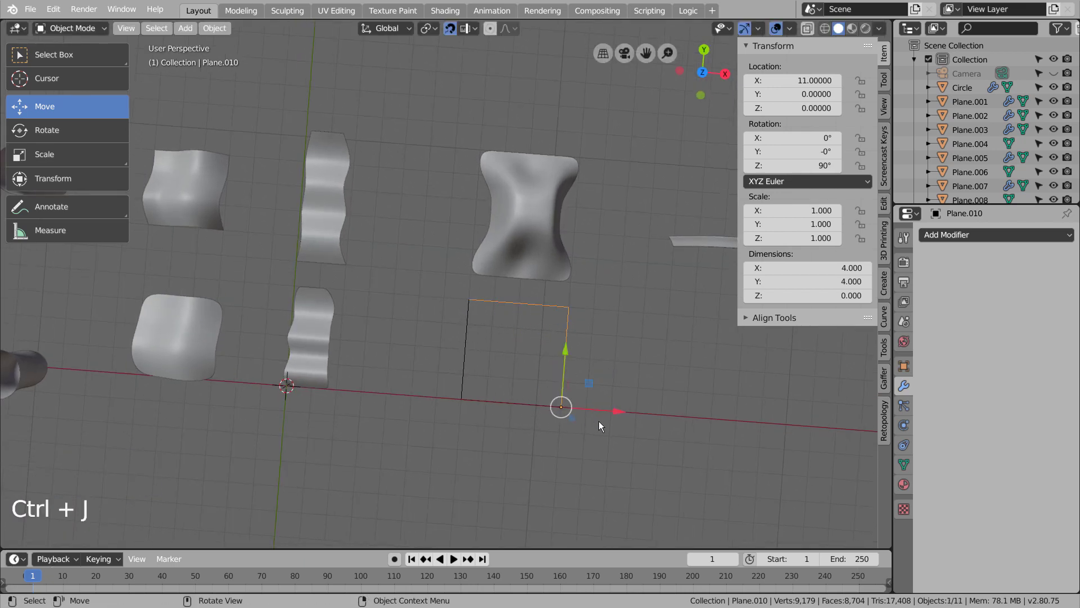
pyautogui.moveTo(599, 421); pyautogui.dragTo(580, 344, button='middle')
pyautogui.hotkey('ctrl', 'z')
pyautogui.keyDown('shift'); pyautogui.click(417, 313); pyautogui.keyUp('shift')
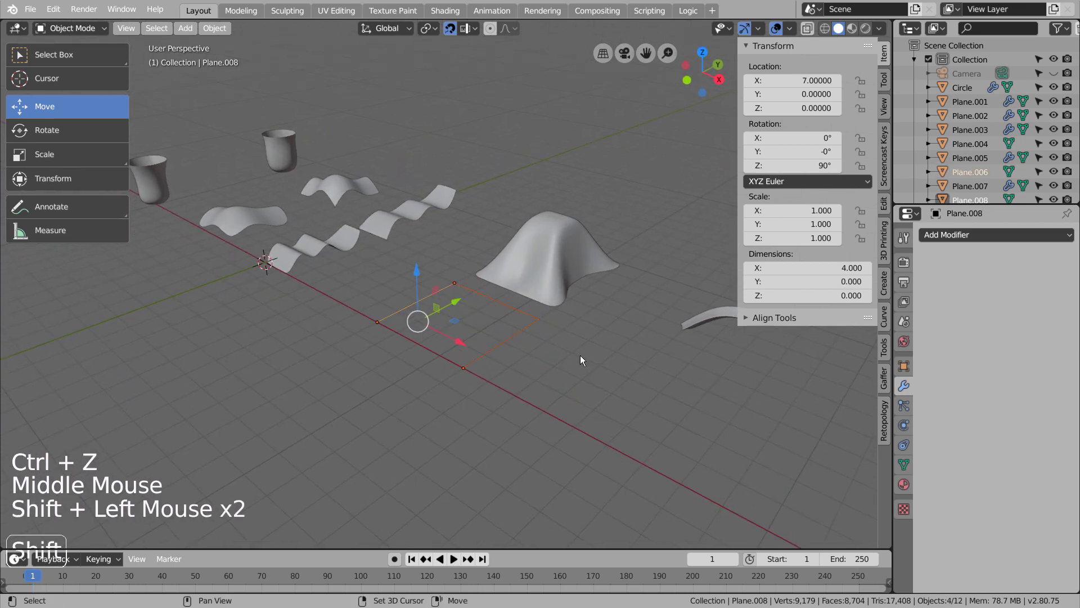
pyautogui.hotkey('ctrl', 'j')
pyautogui.click(512, 355)
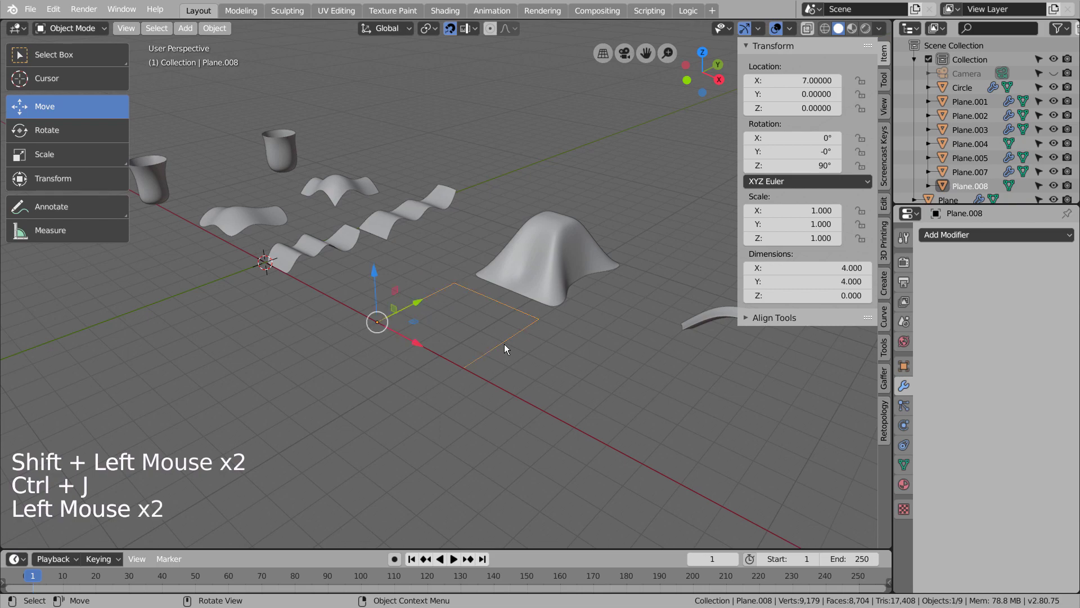
# Step: Open the joined square outline in edit mode with edge selection active
pyautogui.scroll(2, 504, 343)
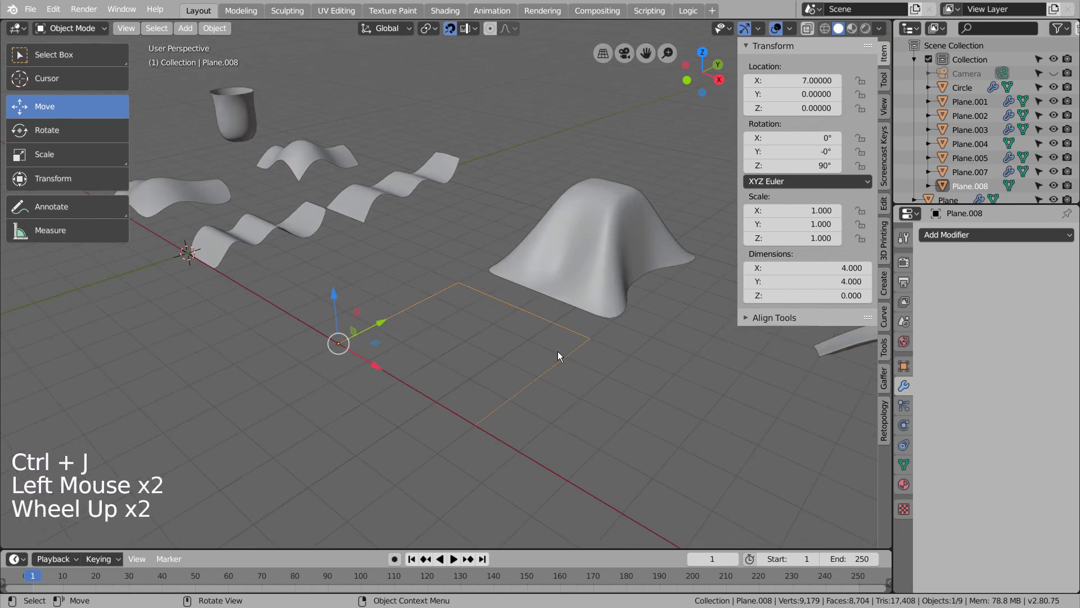
pyautogui.press('2')
pyautogui.click(515, 308)
pyautogui.press('Tab')
pyautogui.press('2')
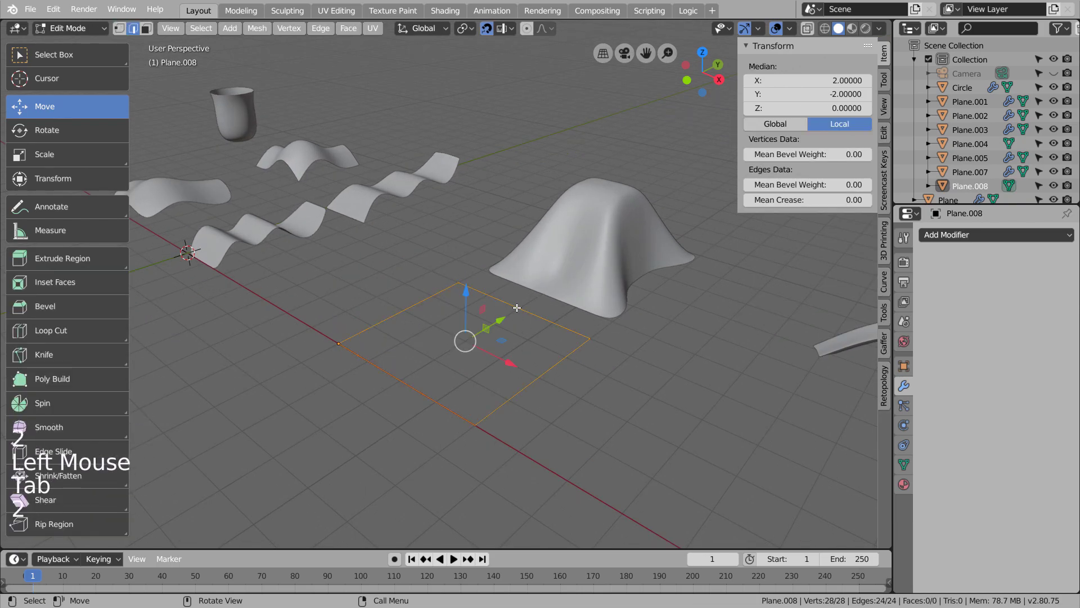
# Step: Try a Grid Fill between two opposite sides of the square outline
pyautogui.click(517, 308)
pyautogui.press('c')
pyautogui.moveTo(509, 308); pyautogui.dragTo(533, 324)
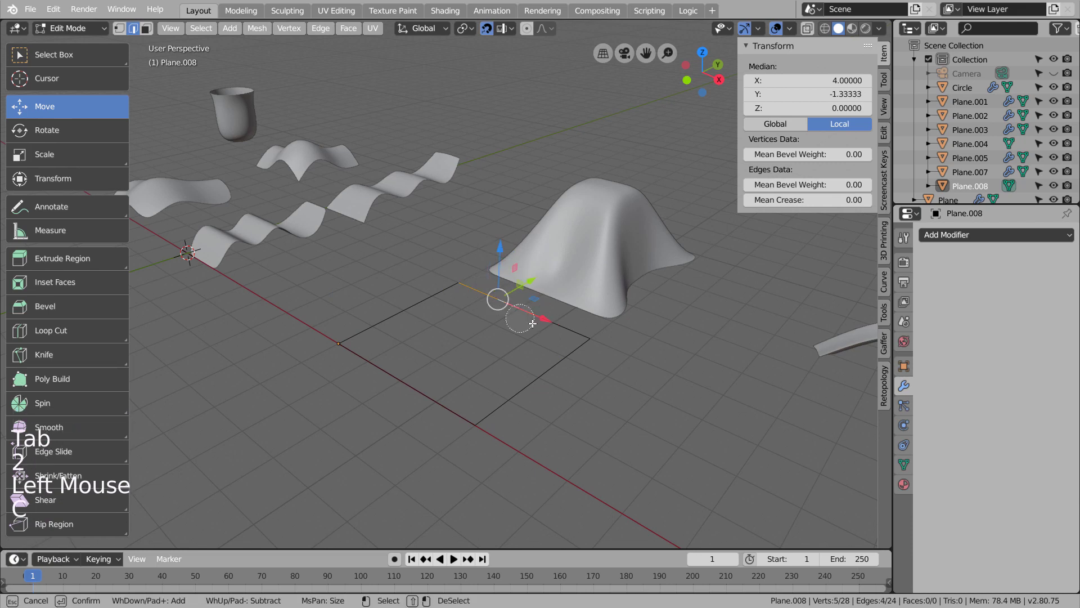
pyautogui.moveTo(438, 400)
pyautogui.mouseDown()
pyautogui.moveTo(429, 406)
pyautogui.moveTo(361, 363)
pyautogui.mouseUp()
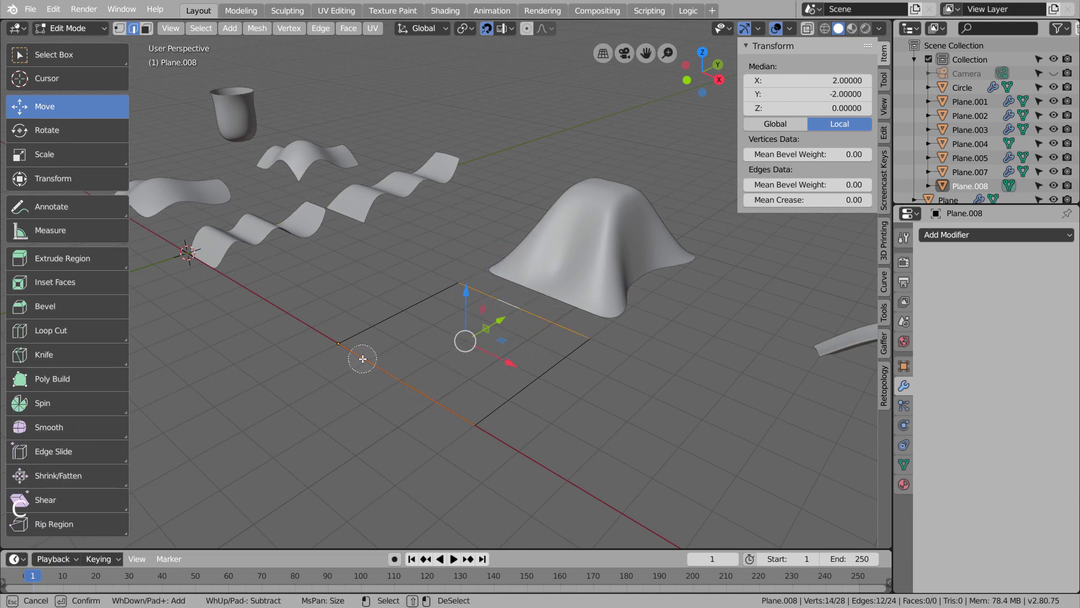
pyautogui.press('Escape')
pyautogui.hotkey('ctrl', 'f')
pyautogui.press('g')
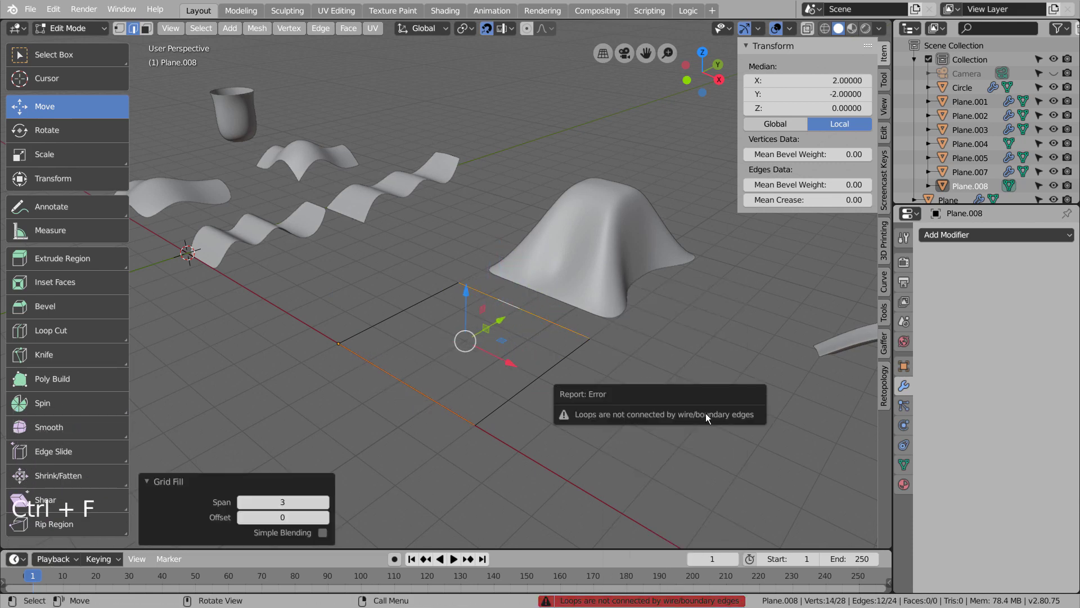
# Step: Select the whole square outline and merge its overlapping corner vertices by distance
pyautogui.scroll(2, 589, 333)
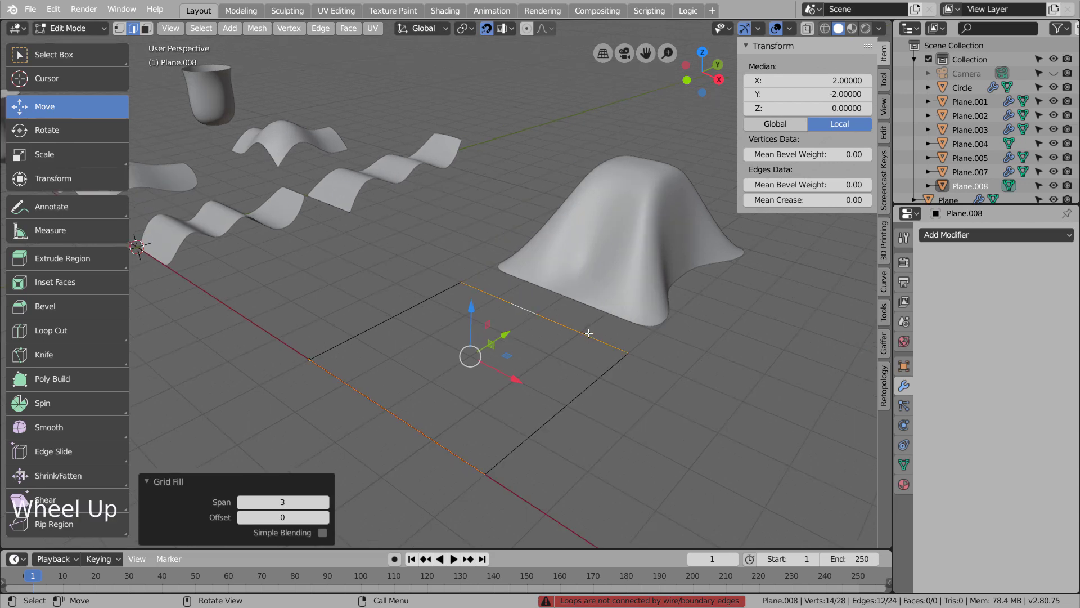
pyautogui.moveTo(589, 333); pyautogui.dragTo(608, 371, button='middle')
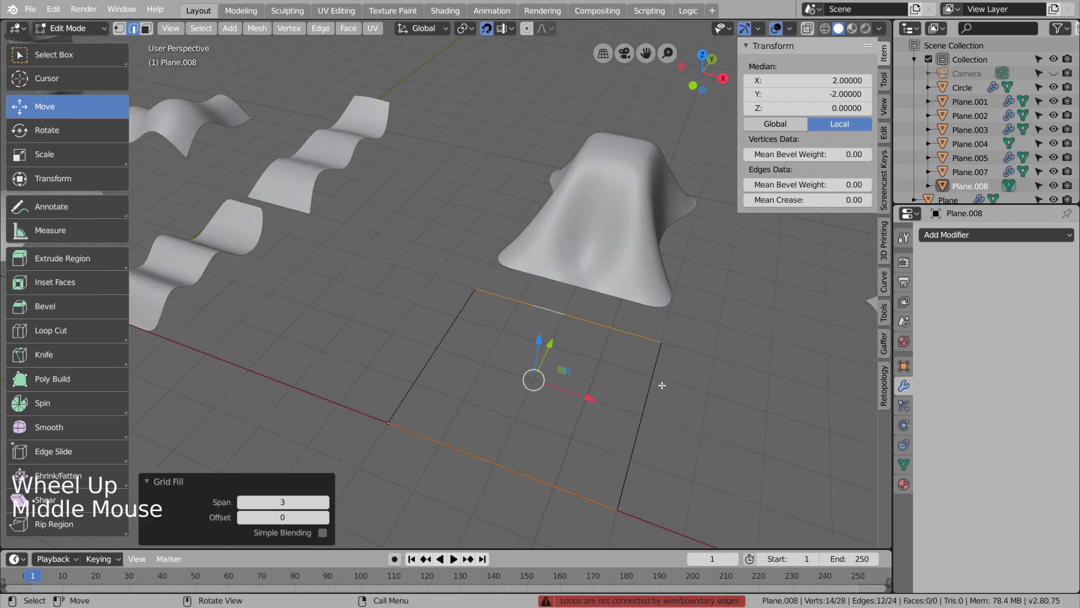
pyautogui.press('a')
pyautogui.click(257, 29)
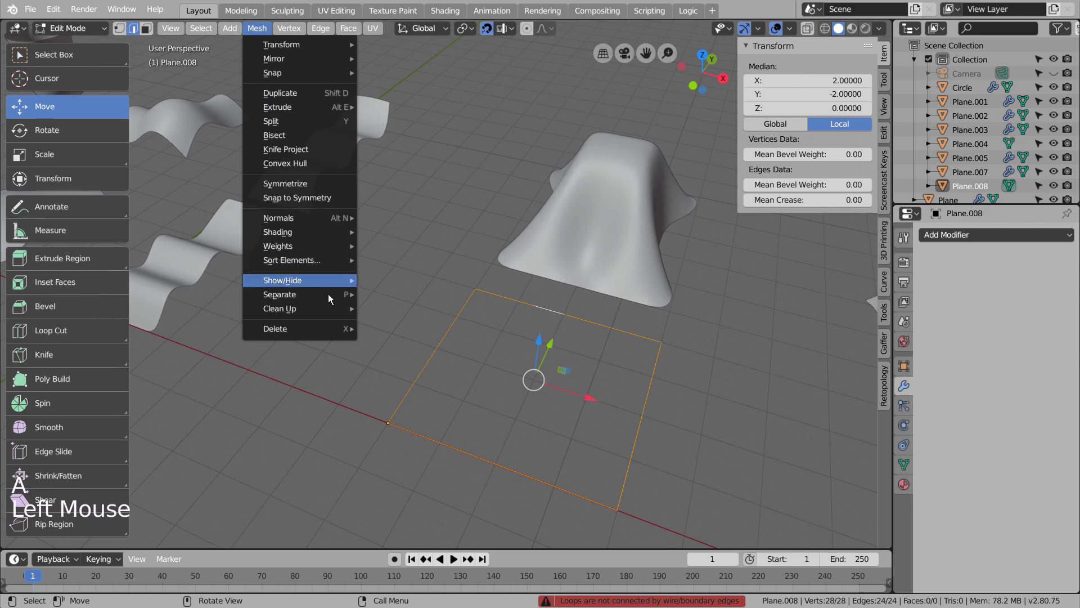
pyautogui.moveTo(326, 308)
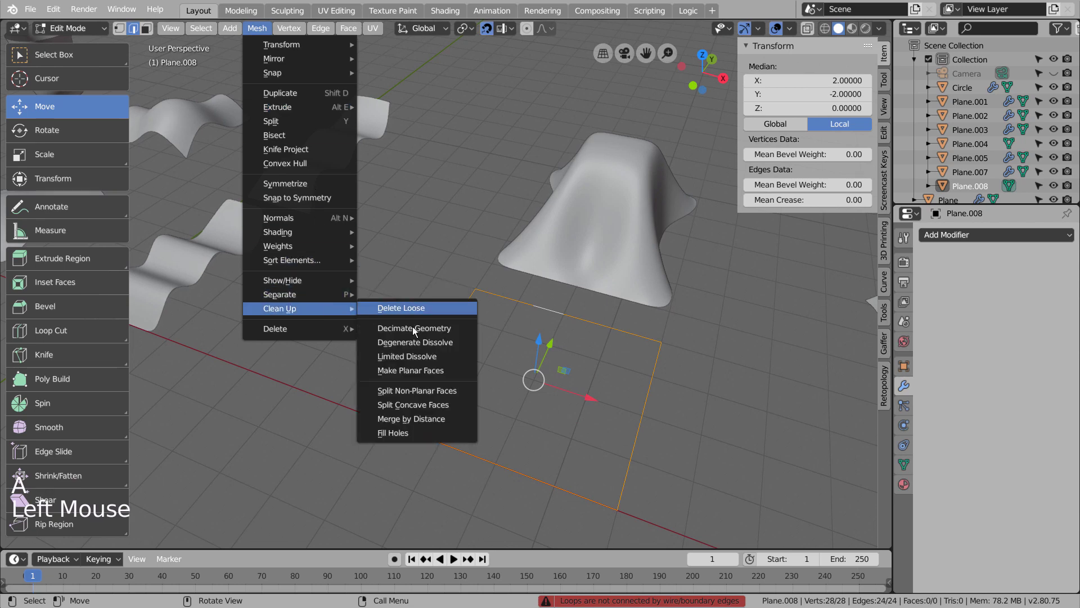
pyautogui.click(433, 423)
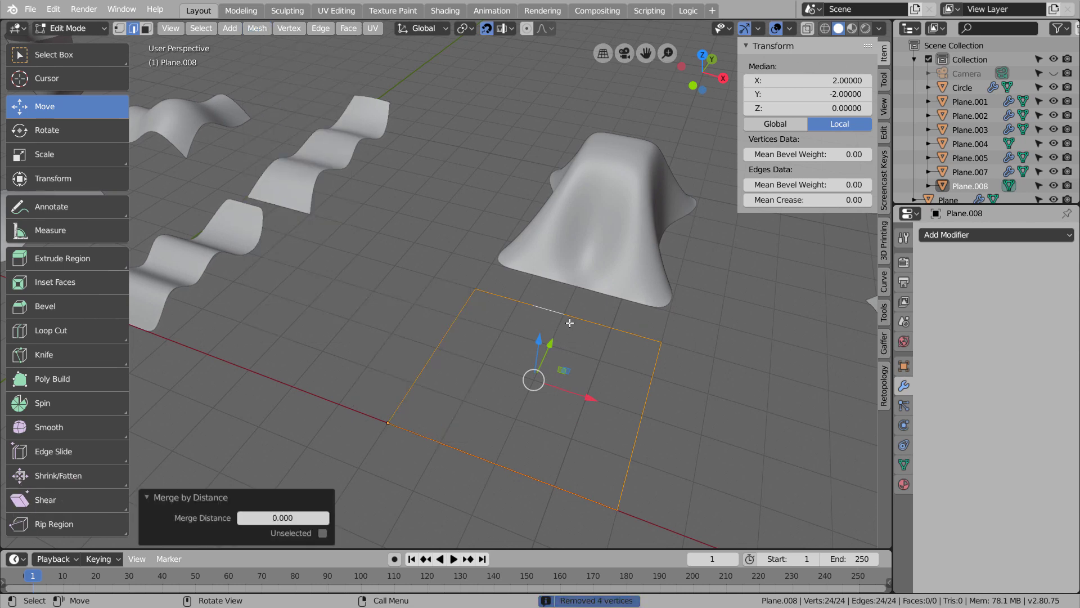
# Step: Select all edges of the two opposite sides parallel to X and fill the square with Grid Fill
pyautogui.click(613, 325)
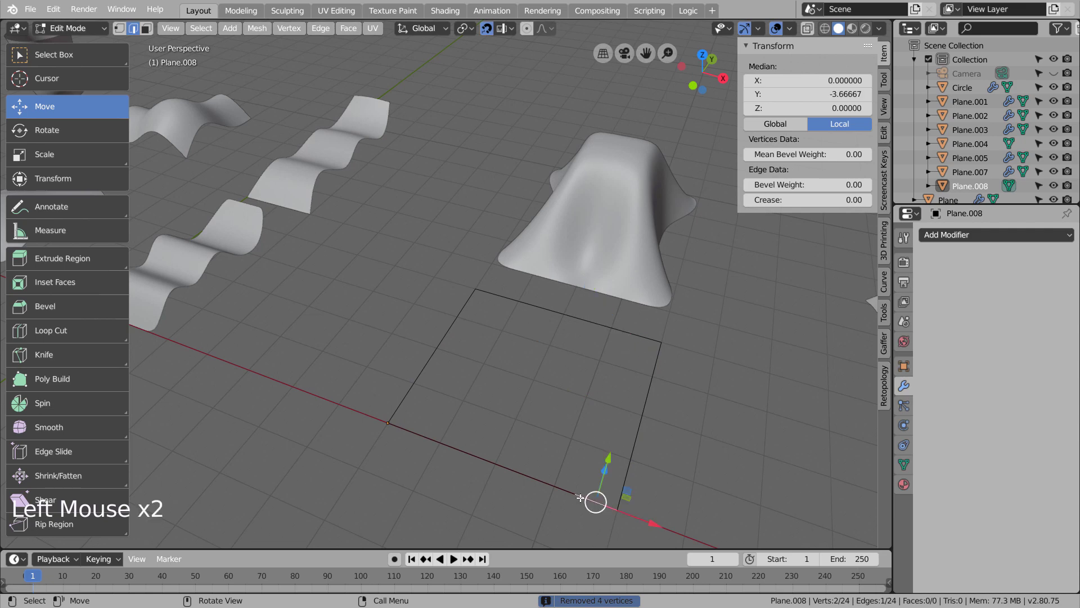
pyautogui.press('c')
pyautogui.moveTo(580, 498); pyautogui.dragTo(547, 485)
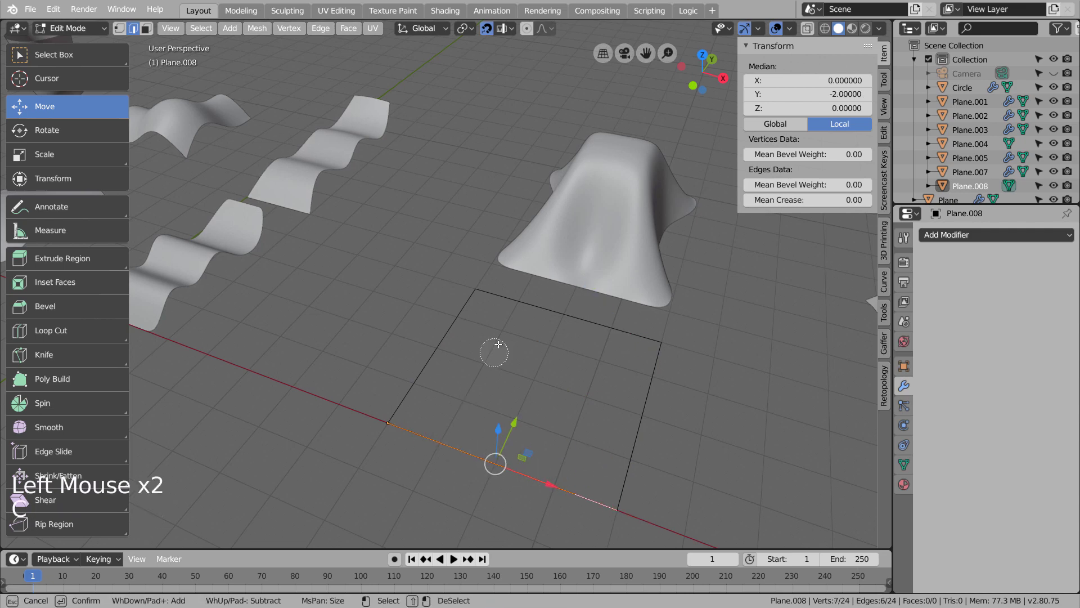
pyautogui.moveTo(509, 295); pyautogui.dragTo(629, 325)
pyautogui.press('Escape')
pyautogui.hotkey('ctrl', 'f')
pyautogui.click(658, 308)
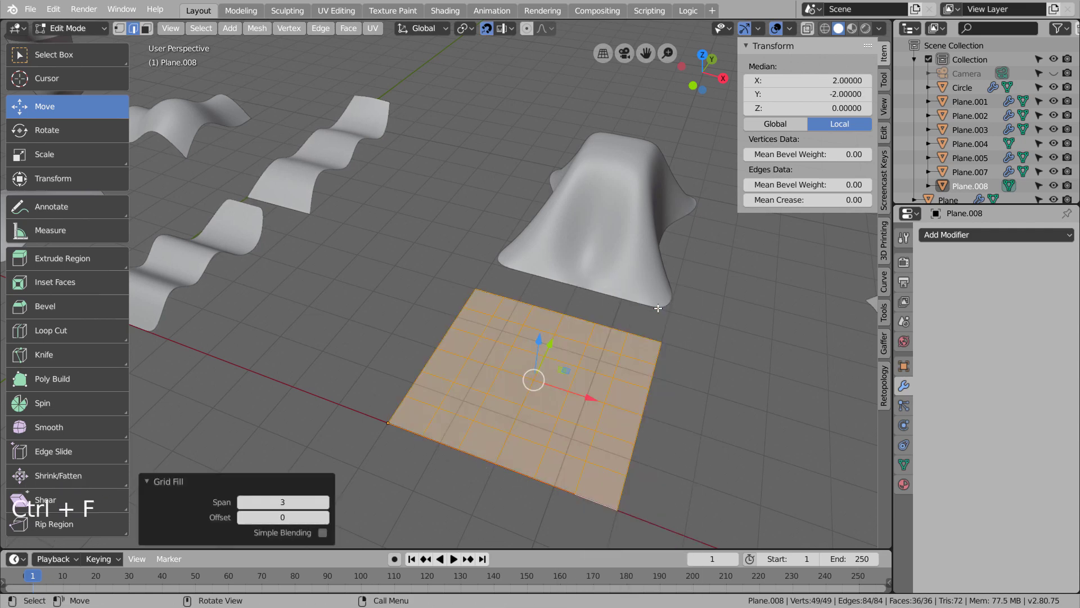
pyautogui.moveTo(688, 387); pyautogui.dragTo(602, 363, button='middle')
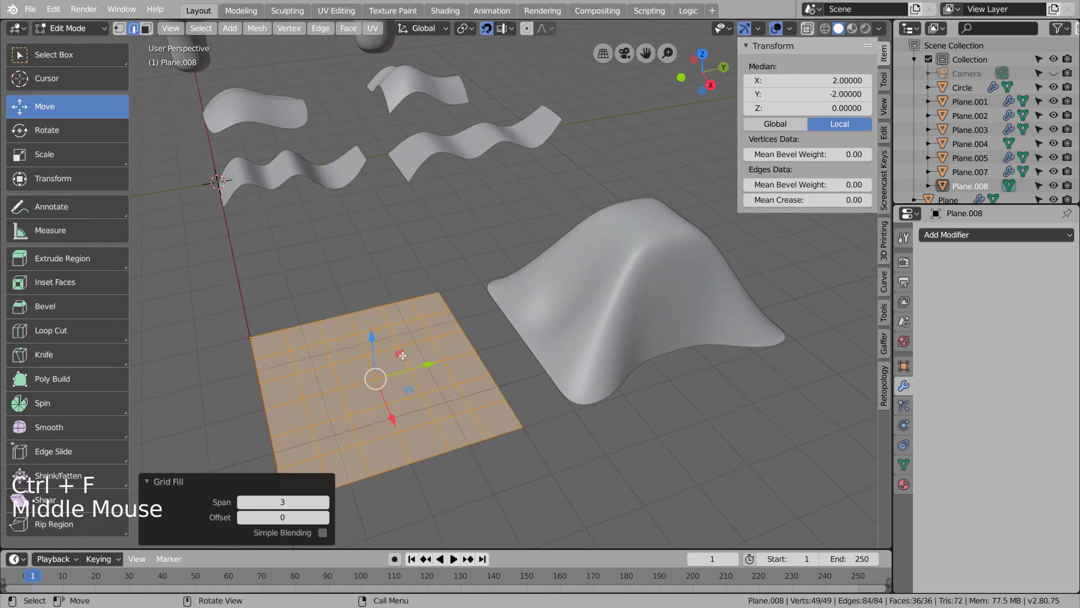
pyautogui.moveTo(451, 372); pyautogui.dragTo(532, 412, button='middle')
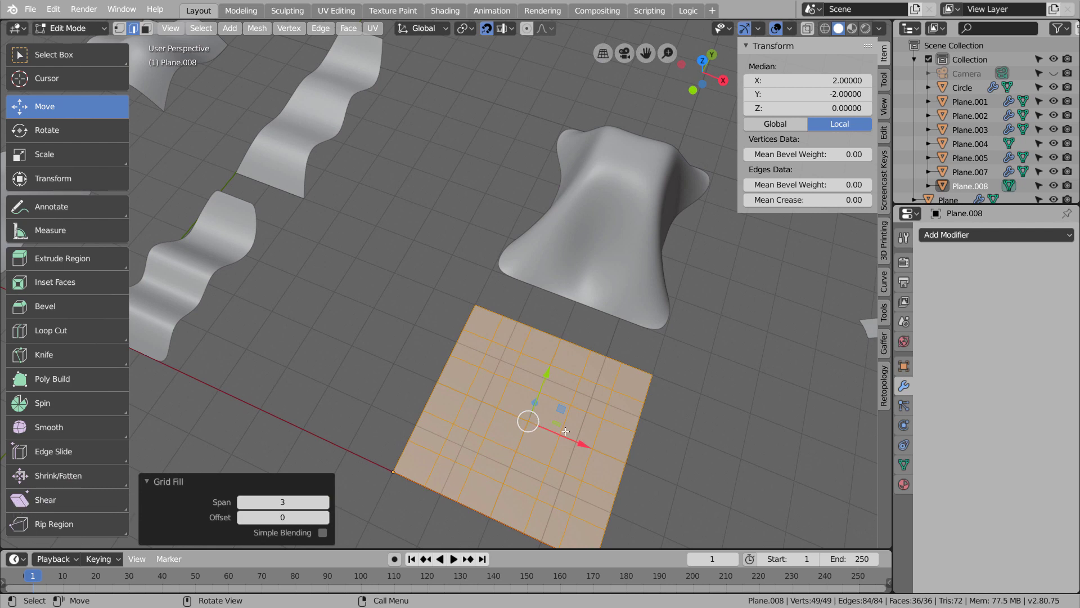
# Step: Select the four edges meeting at the grid's center and add a Subdivision Surface with viewport level 3
pyautogui.press('Tab')
pyautogui.press('Tab')
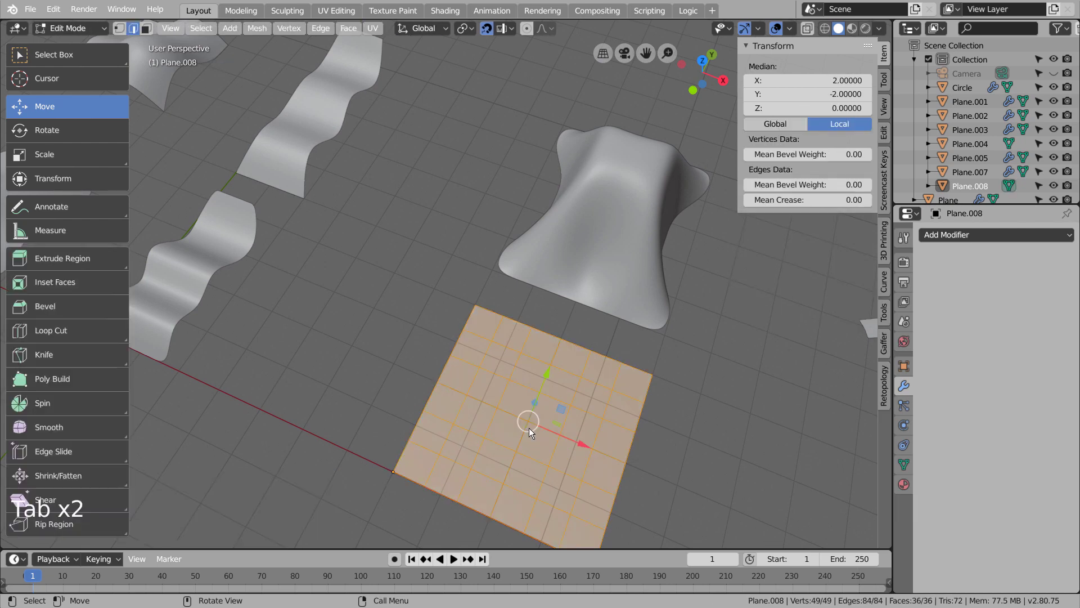
pyautogui.press('c')
pyautogui.click(526, 423)
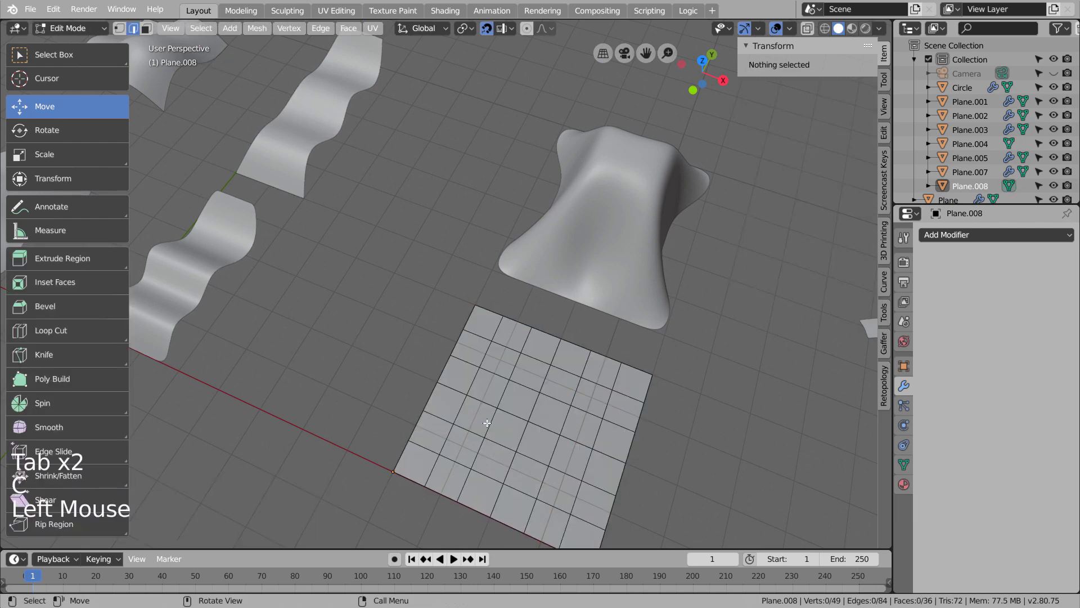
pyautogui.press('c')
pyautogui.moveTo(523, 423); pyautogui.dragTo(697, 408, button='middle')
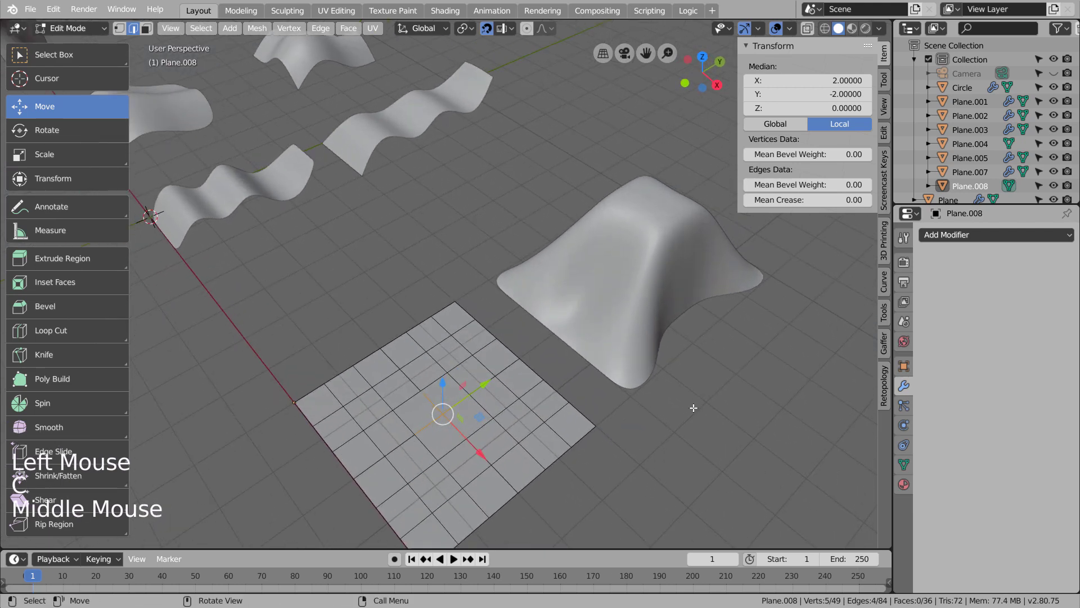
pyautogui.press('Tab')
pyautogui.hotkey('ctrl', '3')
pyautogui.press('Tab')
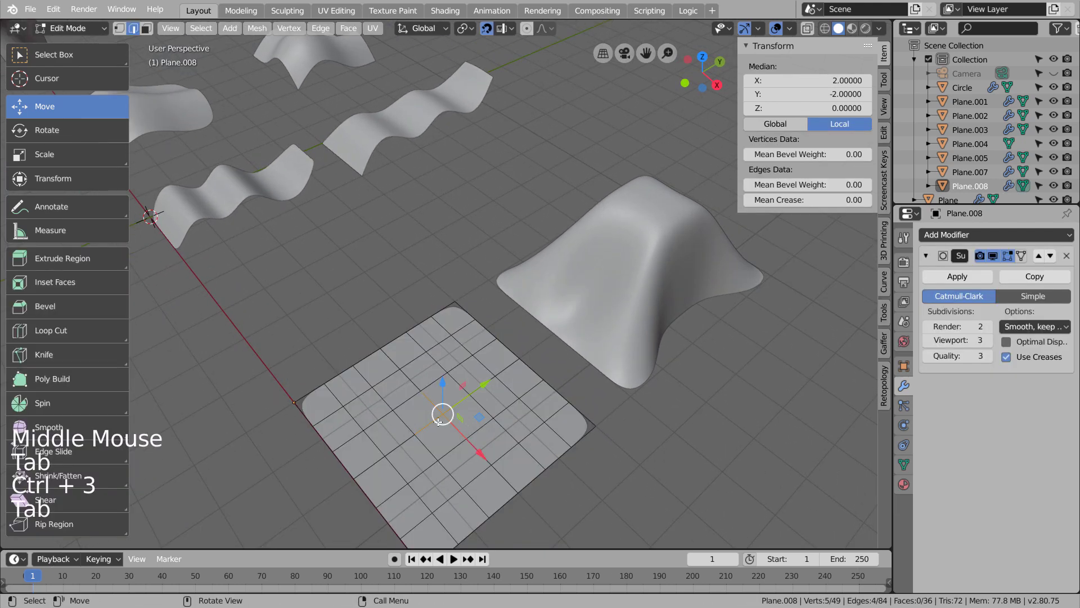
# Step: Try raising the four center edges along Z, and undo the move
pyautogui.moveTo(506, 392); pyautogui.dragTo(531, 328, button='middle')
pyautogui.moveTo(490, 248); pyautogui.dragTo(499, 125)
pyautogui.moveTo(499, 124); pyautogui.dragTo(574, 422, button='middle')
pyautogui.hotkey('ctrl', 'z')
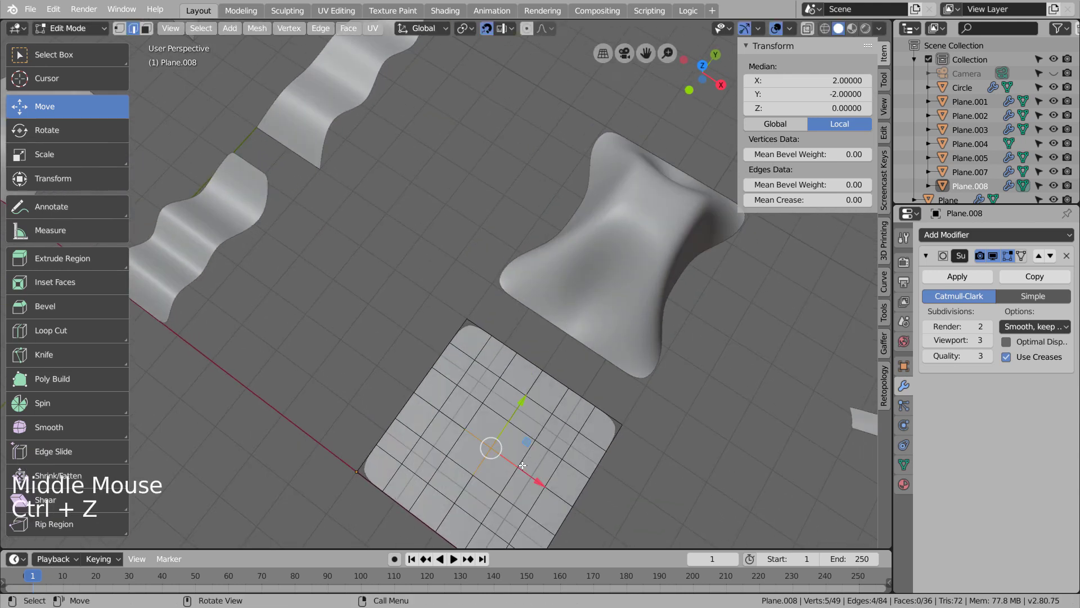
# Step: Select the four central faces of the grid in face mode and raise them along Z into a bump
pyautogui.press('3')
pyautogui.click(489, 445)
pyautogui.press('c')
pyautogui.click(491, 449)
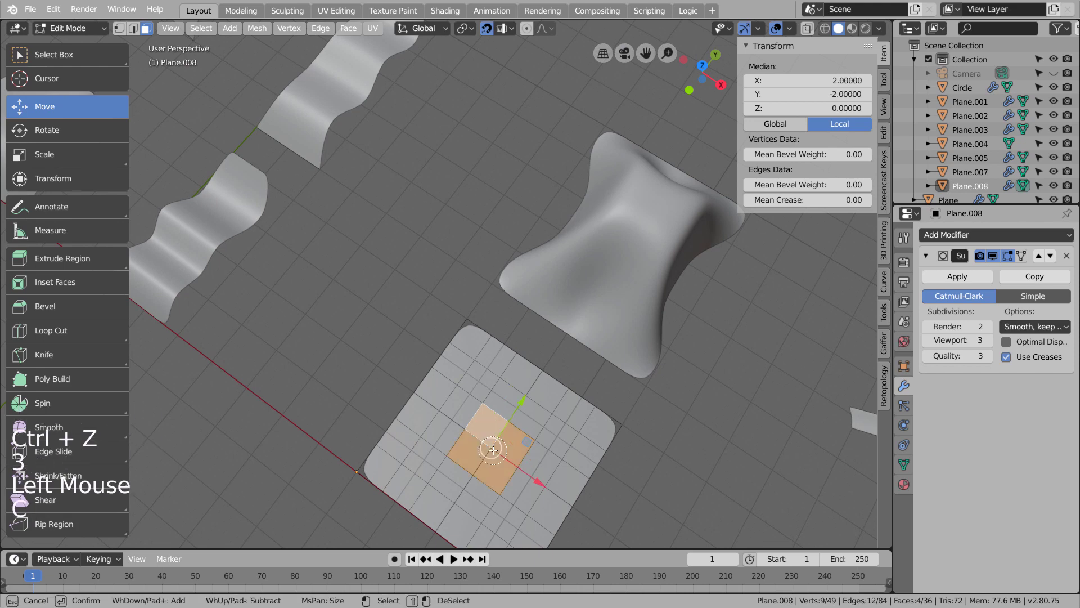
pyautogui.rightClick(495, 450)
pyautogui.moveTo(599, 459); pyautogui.dragTo(647, 301, button='middle')
pyautogui.moveTo(574, 234); pyautogui.dragTo(576, 123)
pyautogui.moveTo(576, 124); pyautogui.dragTo(589, 385, button='middle')
# Step: Select the two middle border faces on each of the two sides parallel to Y and scale them inward along X
pyautogui.click(573, 479)
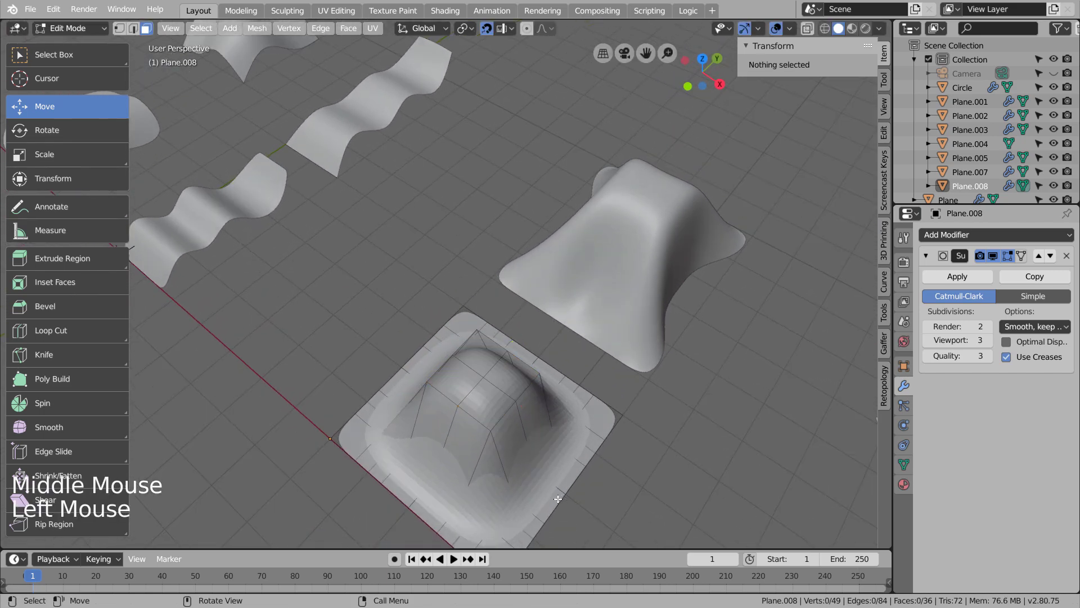
pyautogui.keyDown('shift'); pyautogui.click(564, 489); pyautogui.keyUp('shift')
pyautogui.click(564, 489)
pyautogui.keyDown('shift'); pyautogui.click(533, 470); pyautogui.keyUp('shift')
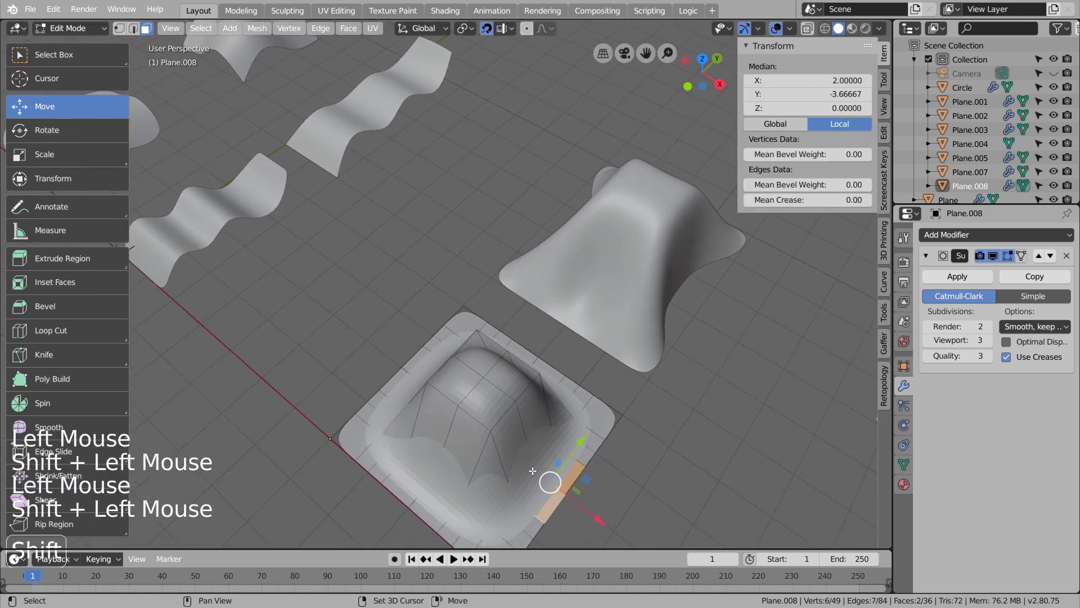
pyautogui.keyDown('shift'); pyautogui.click(422, 370); pyautogui.keyUp('shift')
pyautogui.moveTo(544, 432); pyautogui.dragTo(532, 389, button='middle')
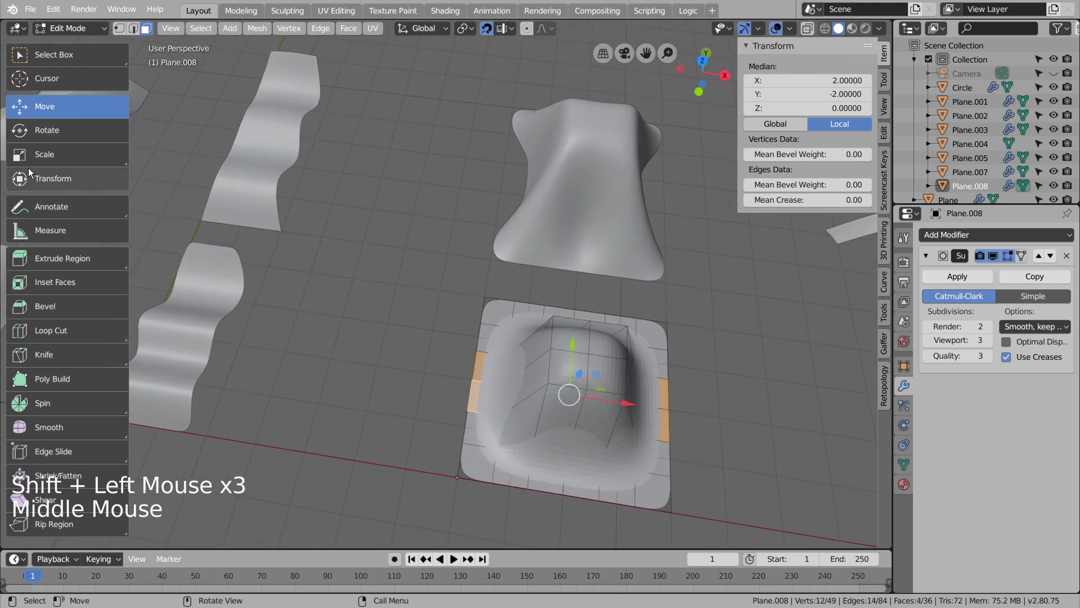
pyautogui.click(45, 154)
pyautogui.moveTo(623, 401); pyautogui.dragTo(607, 405)
pyautogui.moveTo(607, 405); pyautogui.dragTo(486, 449, button='middle')
# Step: Try adding a loop cut parallel to Y on the +X side of the bump, and undo it
pyautogui.click(429, 493)
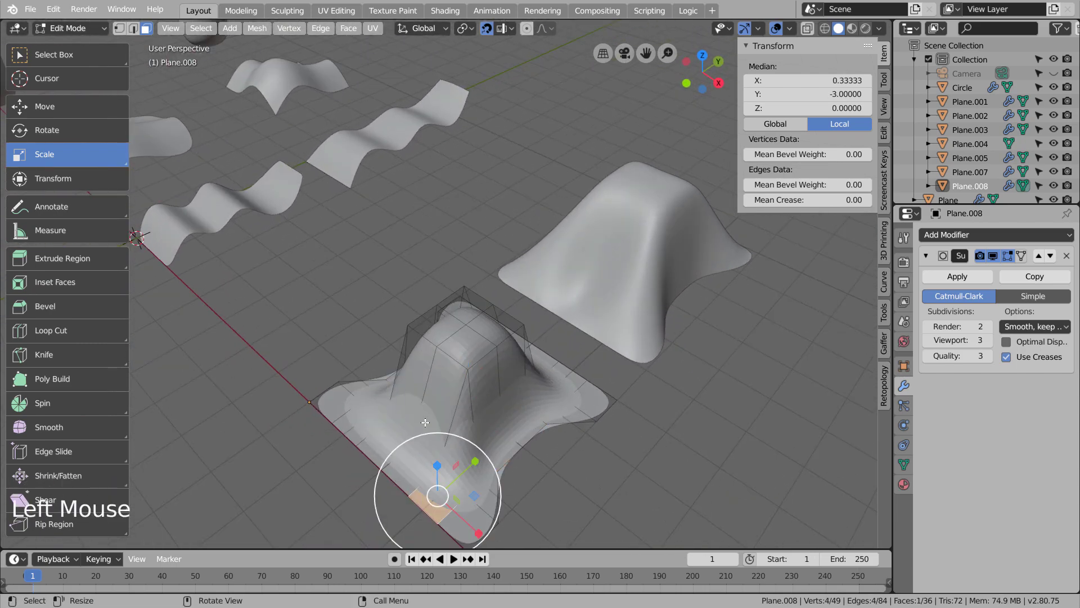
pyautogui.click(423, 407)
pyautogui.moveTo(602, 389); pyautogui.dragTo(315, 298, button='middle')
pyautogui.hotkey('ctrl', 'r')
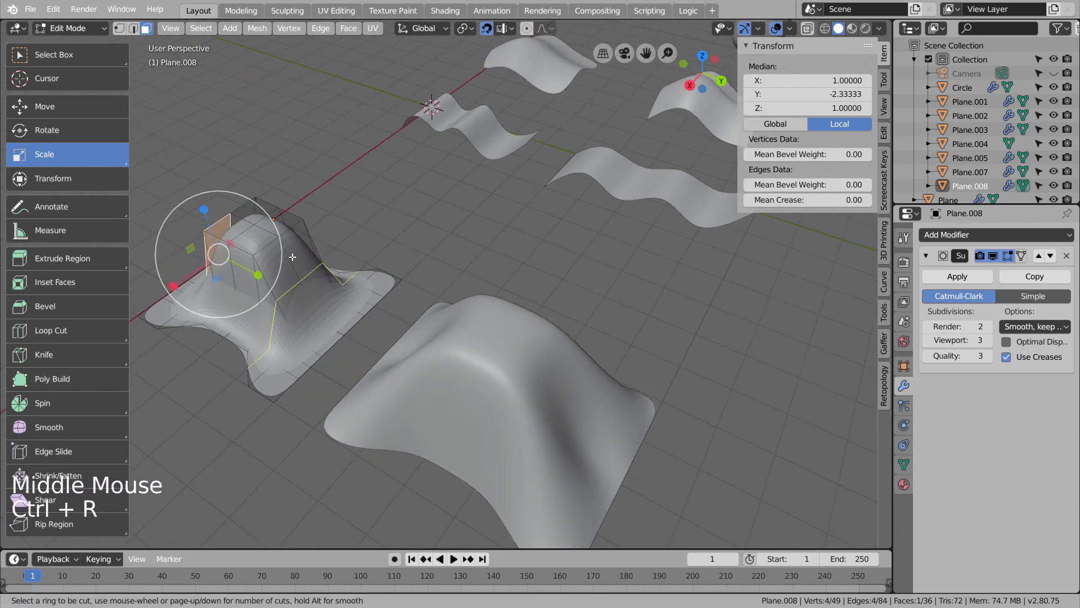
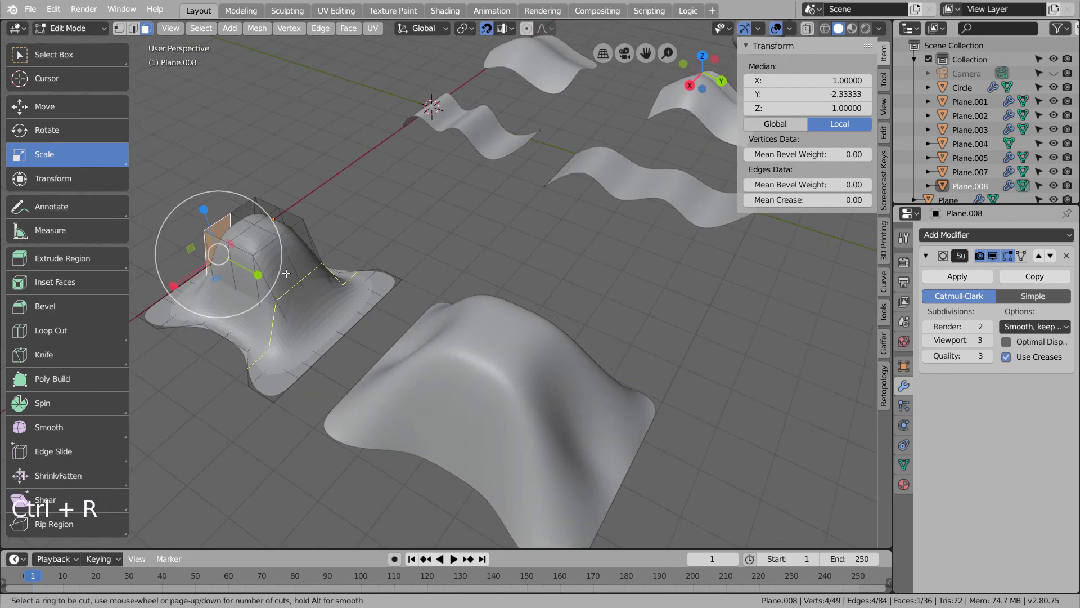
pyautogui.click(233, 285)
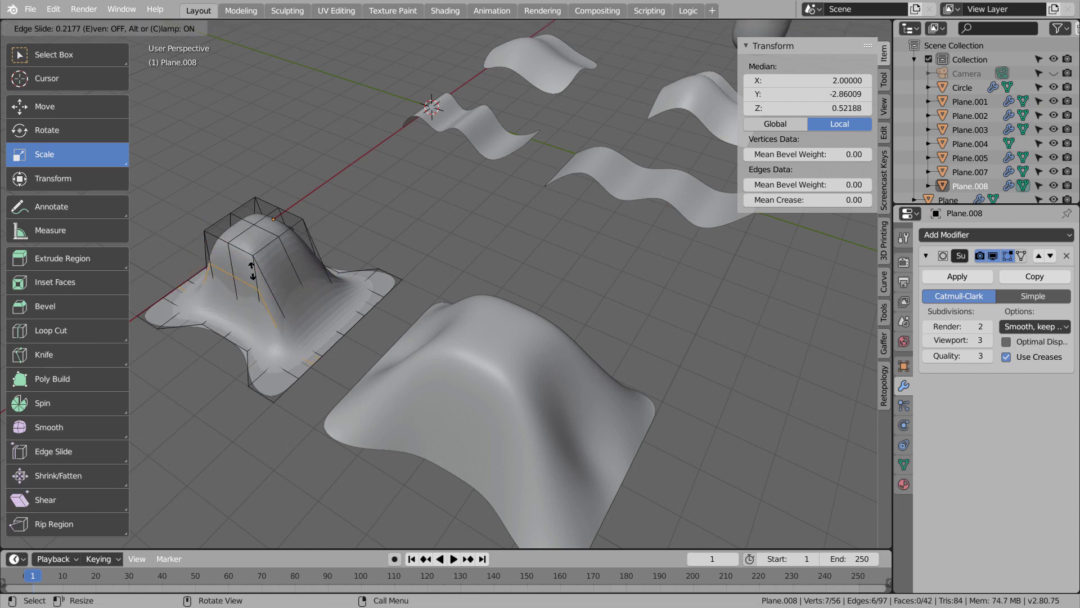
pyautogui.click(252, 272)
pyautogui.hotkey('ctrl', 'z')
pyautogui.moveTo(252, 273); pyautogui.dragTo(412, 404, button='middle')
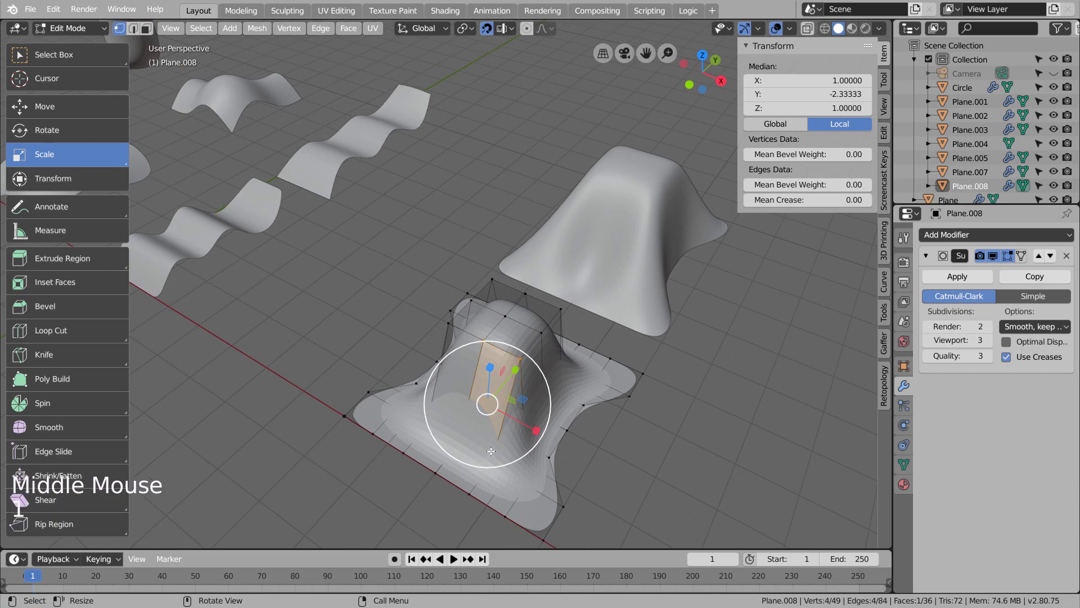
pyautogui.moveTo(459, 464); pyautogui.dragTo(574, 426, button='middle')
pyautogui.press('1')
pyautogui.click(572, 426)
pyautogui.click(438, 407)
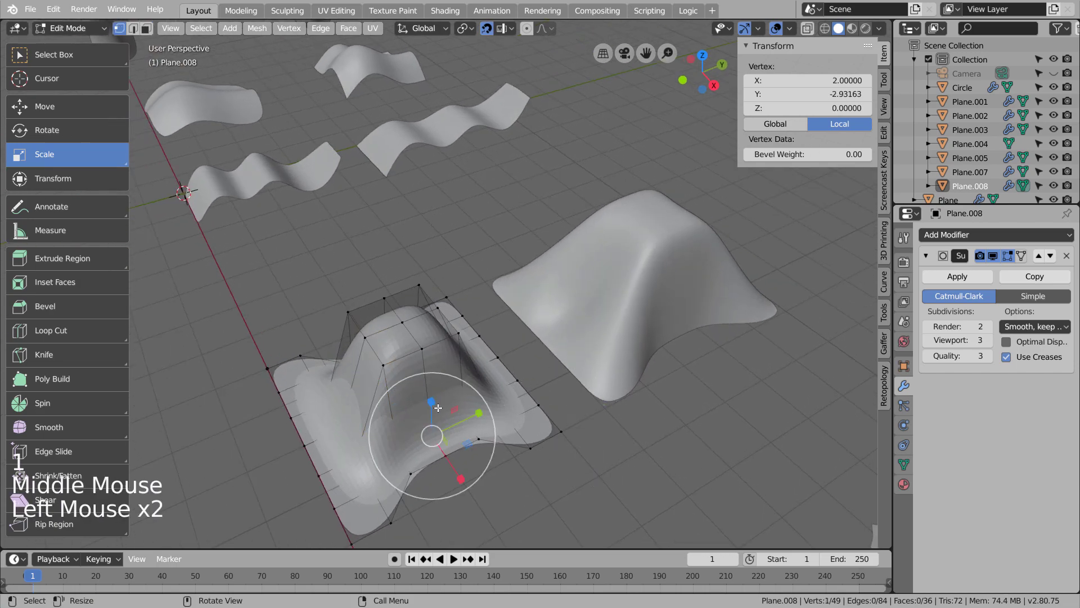
pyautogui.moveTo(460, 410); pyautogui.dragTo(549, 204, button='middle')
pyautogui.hotkey('ctrl', 'r')
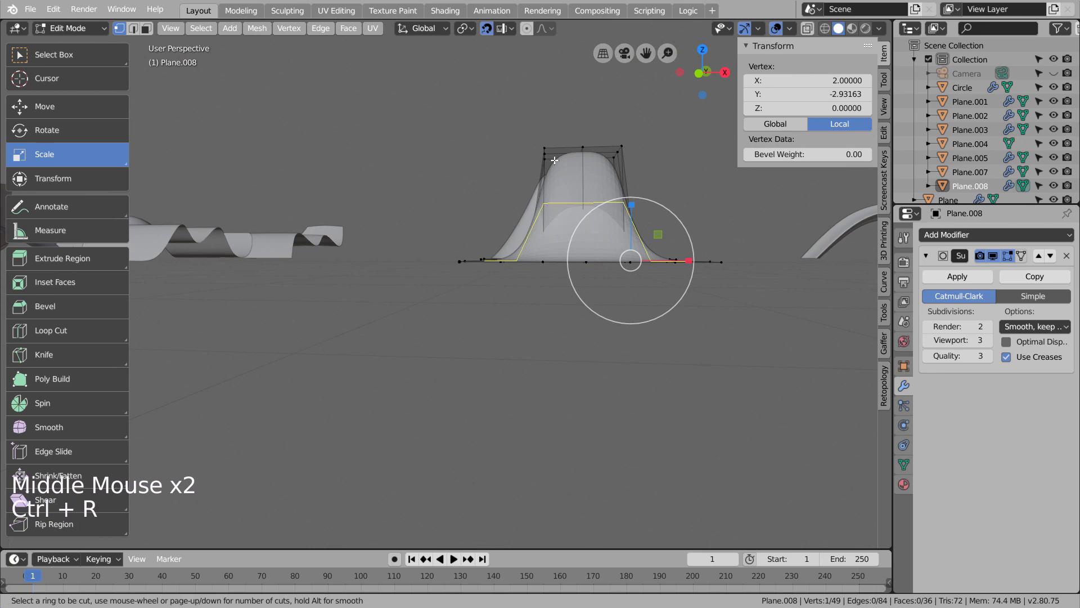
pyautogui.moveTo(580, 189); pyautogui.dragTo(699, 287, button='middle')
# Step: Box-select the front row of three top vertices of the bump in front view and raise them 0.813 along Z
pyautogui.press('KP_1')
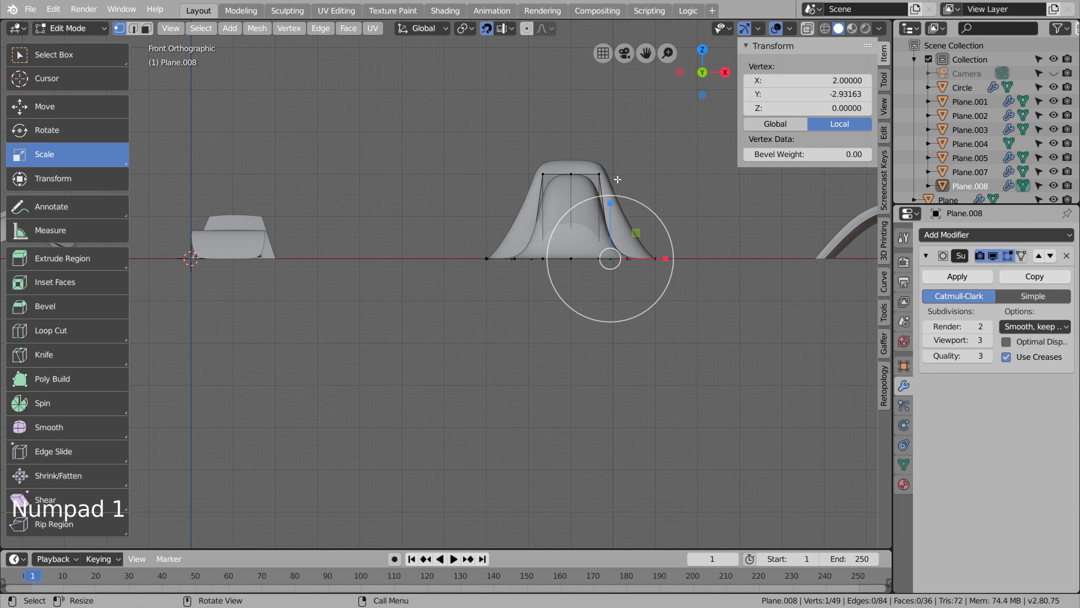
pyautogui.click(680, 168)
pyautogui.press('b')
pyautogui.moveTo(663, 197); pyautogui.dragTo(663, 197)
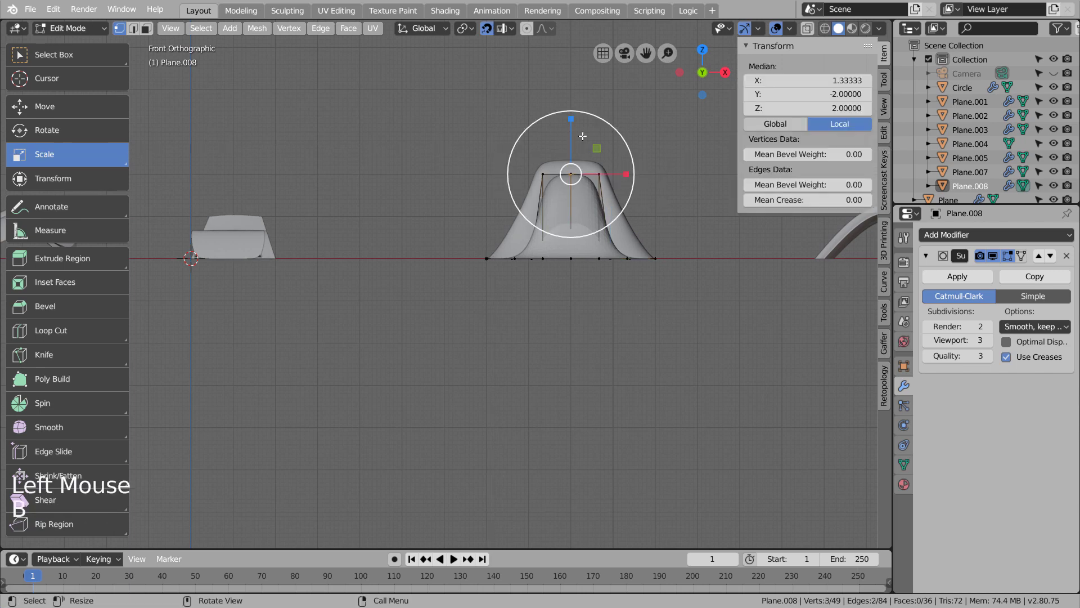
pyautogui.click(45, 106)
pyautogui.keyDown('ctrl'); pyautogui.moveTo(571, 119); pyautogui.dragTo(572, 87); pyautogui.keyUp('ctrl')
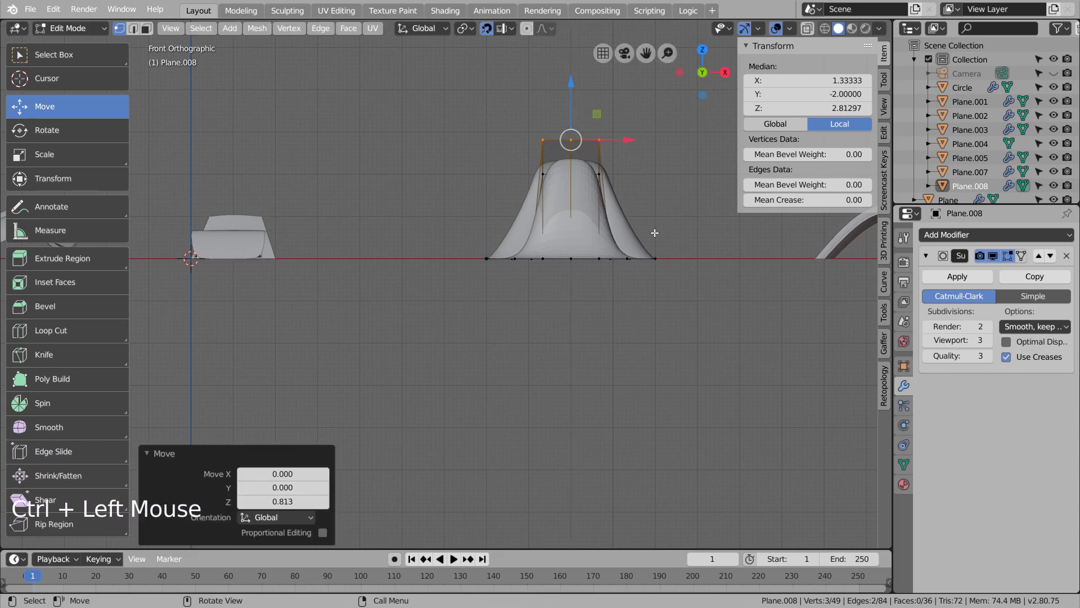
pyautogui.moveTo(655, 232); pyautogui.dragTo(557, 371, button='middle')
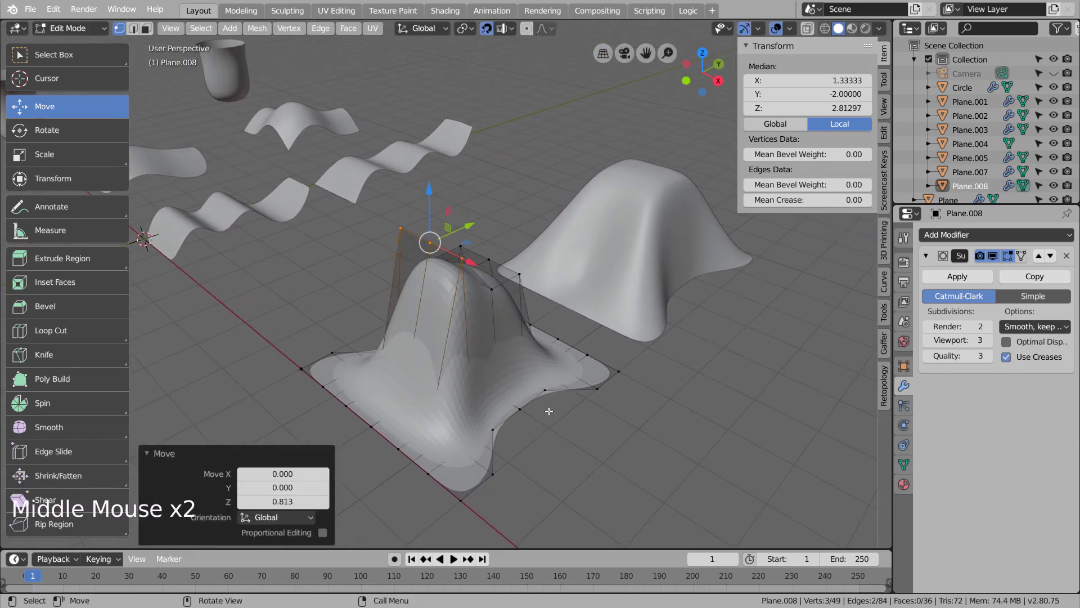
# Step: Leave edit mode, apply smooth shading to the pinched surface, and look at it from above and the side
pyautogui.press('KP_7')
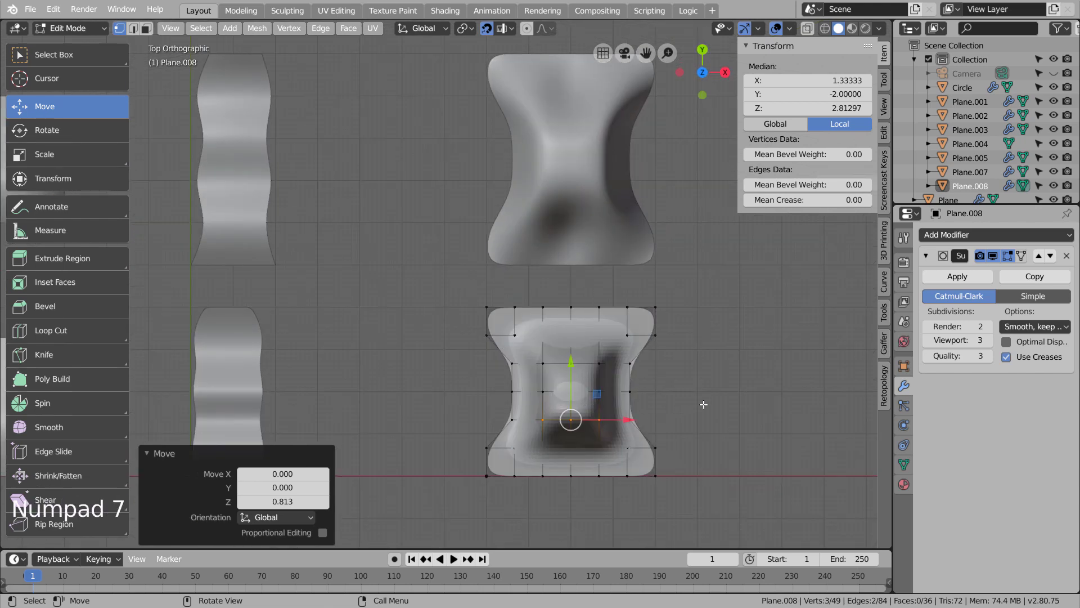
pyautogui.click(727, 396)
pyautogui.press('Tab')
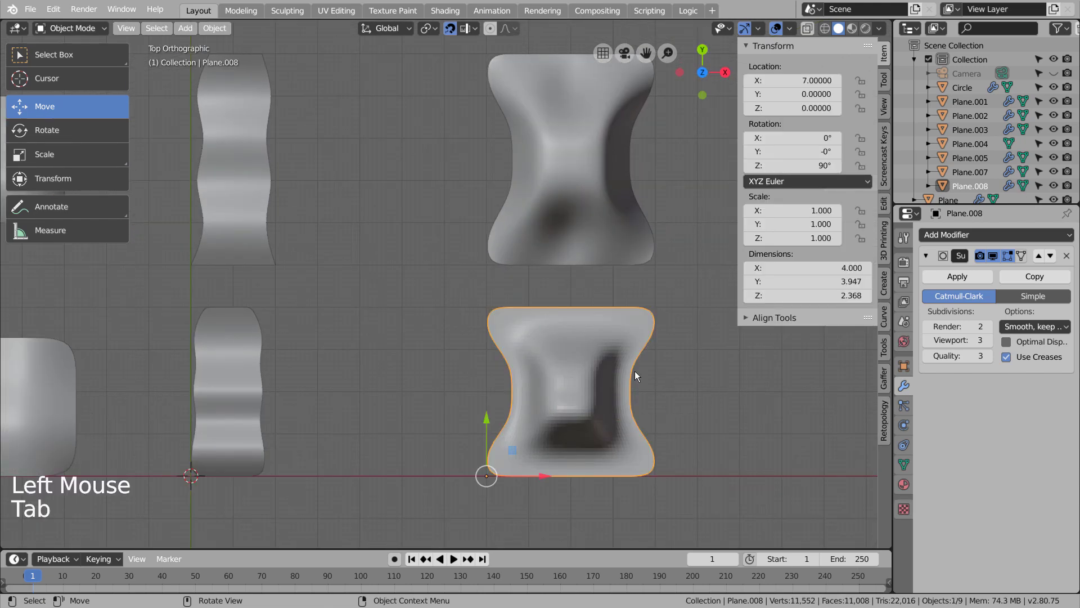
pyautogui.rightClick(608, 359)
pyautogui.click(609, 359)
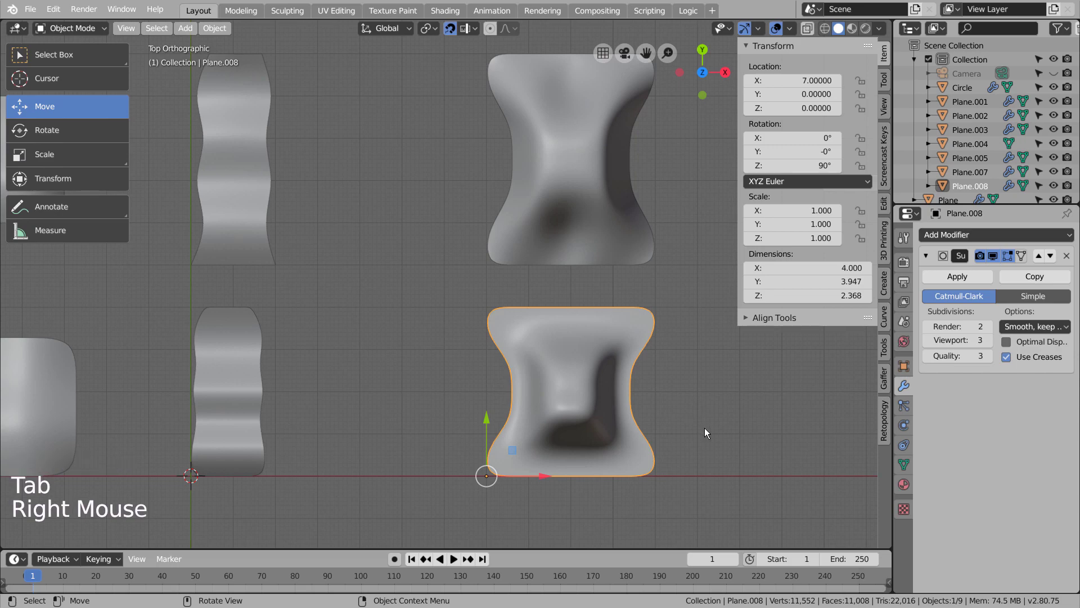
pyautogui.moveTo(705, 432); pyautogui.dragTo(575, 319, button='middle')
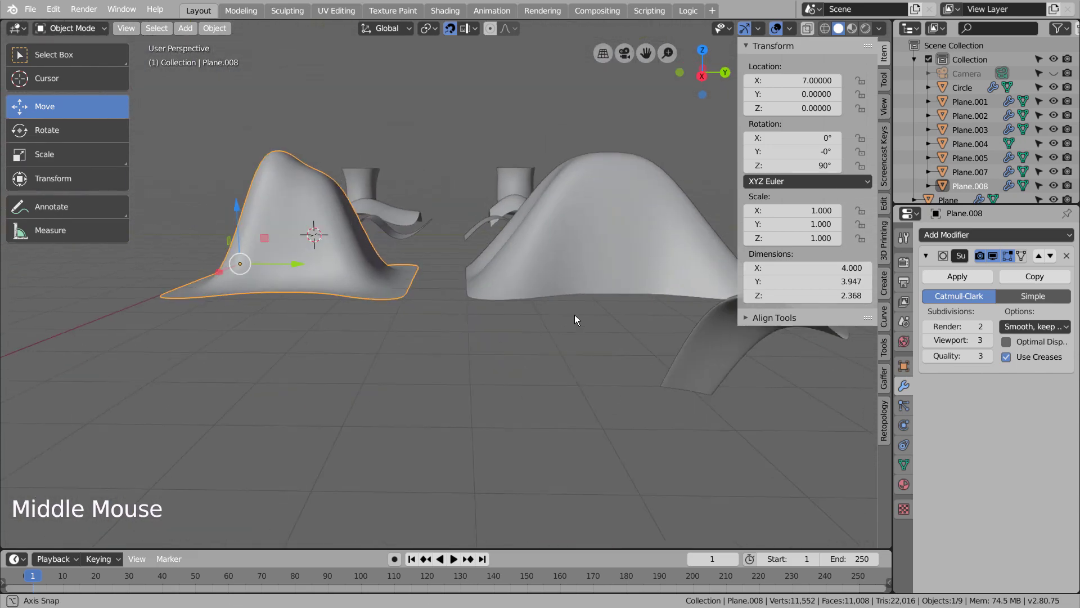
# Step: Undo the smooth shading and the raising of the three top vertices
pyautogui.hotkey('ctrl', 'z')
pyautogui.hotkey('ctrl', 'z')
pyautogui.moveTo(437, 278)
pyautogui.mouseDown(button='middle')
pyautogui.moveTo(472, 281)
pyautogui.moveTo(502, 327)
pyautogui.mouseUp(button='middle')
pyautogui.hotkey('ctrl', 'z')
pyautogui.hotkey('ctrl', 'z')
pyautogui.hotkey('ctrl', 'z')
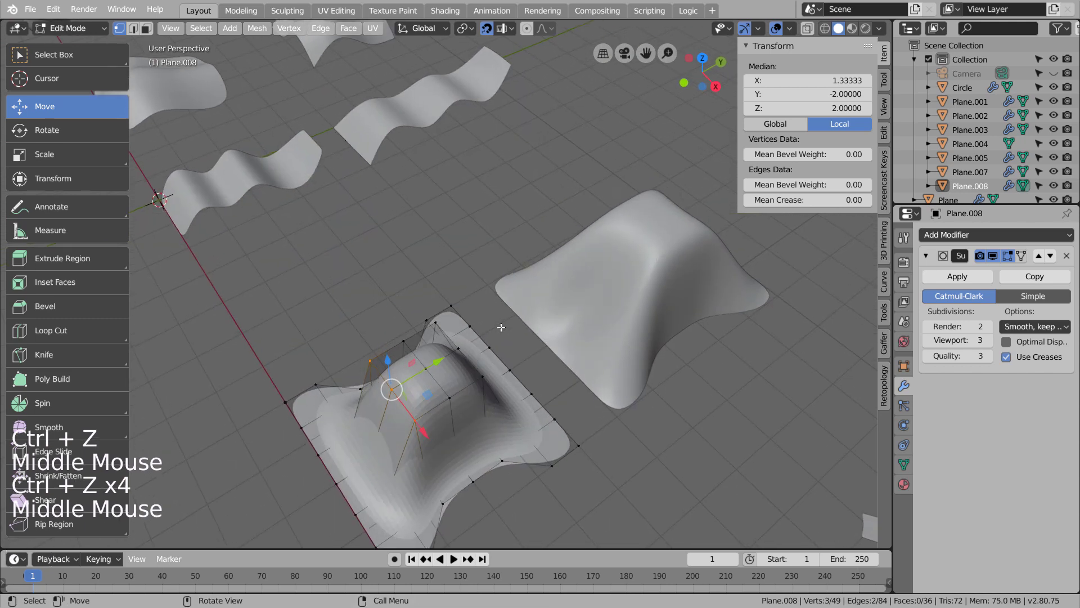
# Step: Select the four top faces of the bump in face mode and view them from the right side
pyautogui.press('3')
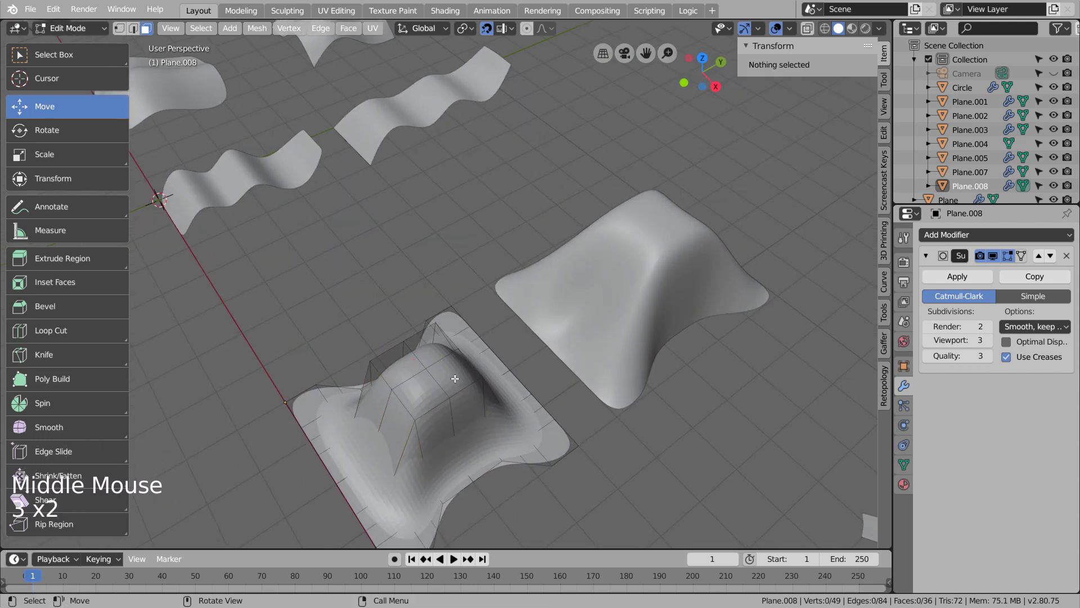
pyautogui.click(454, 378)
pyautogui.keyDown('shift'); pyautogui.click(424, 391); pyautogui.keyUp('shift')
pyautogui.keyDown('shift'); pyautogui.click(399, 366); pyautogui.keyUp('shift')
pyautogui.keyDown('shift'); pyautogui.click(440, 337); pyautogui.keyUp('shift')
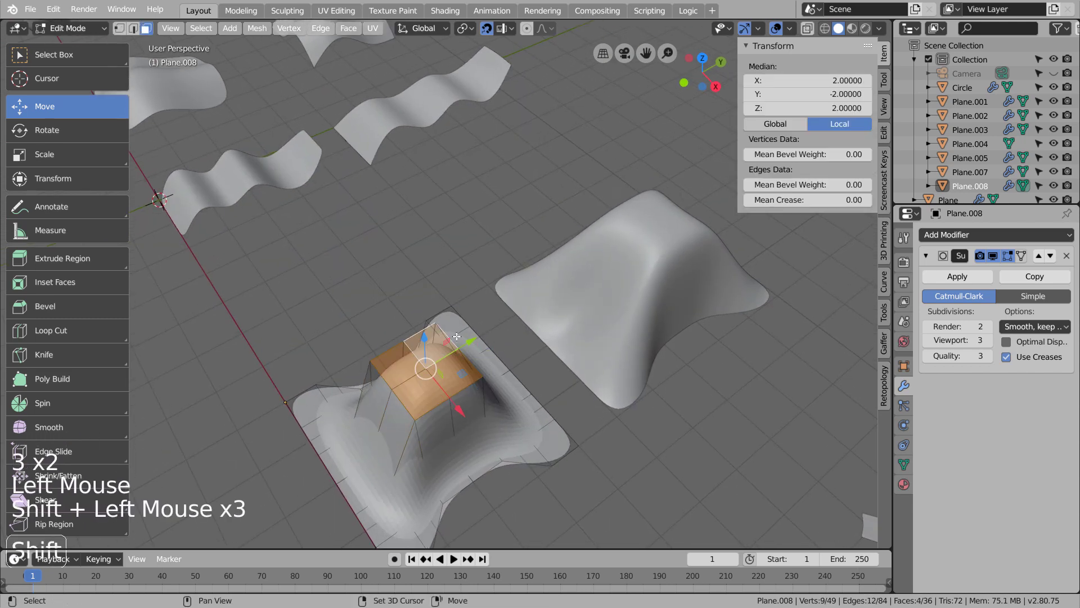
pyautogui.moveTo(456, 336); pyautogui.dragTo(556, 369, button='middle')
pyautogui.press('KP_3')
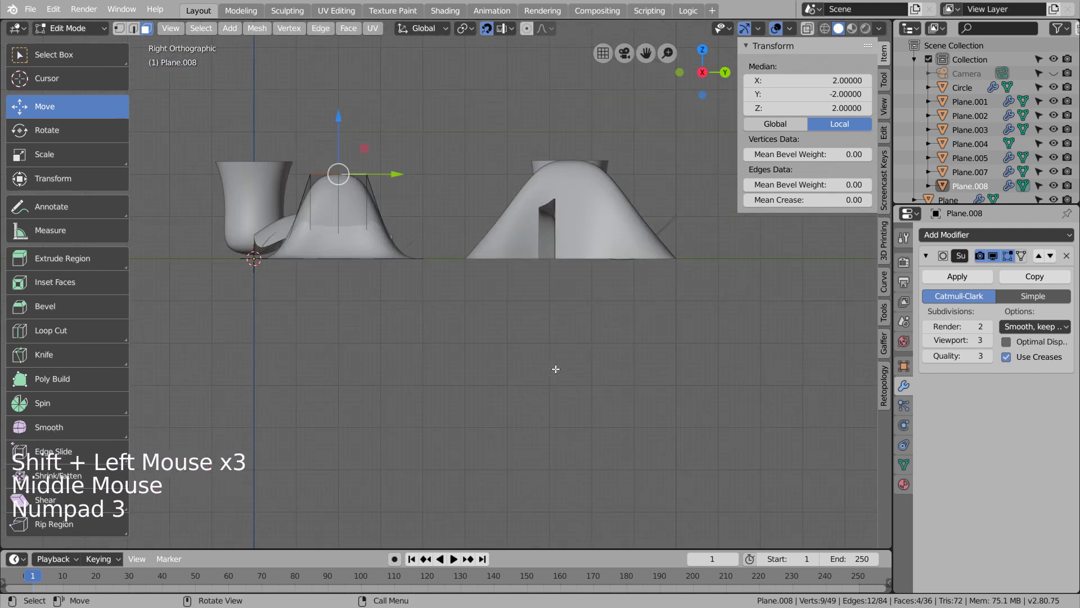
# Step: Return to object mode and apply smooth shading to the pinched surface with its top at the original height
pyautogui.moveTo(388, 229); pyautogui.dragTo(514, 419, button='middle')
pyautogui.press('Tab')
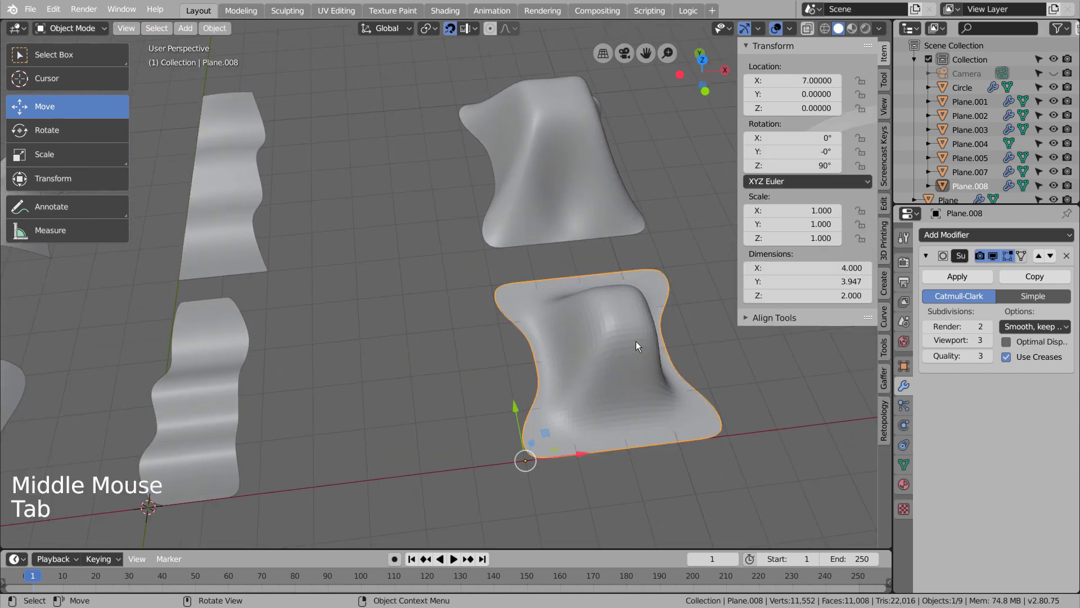
pyautogui.rightClick(630, 339)
pyautogui.moveTo(630, 339); pyautogui.dragTo(515, 397, button='middle')
# Step: Select the two end vertices of the middle vertical edge on the bump's front side and subdivide it with one cut
pyautogui.press('Tab')
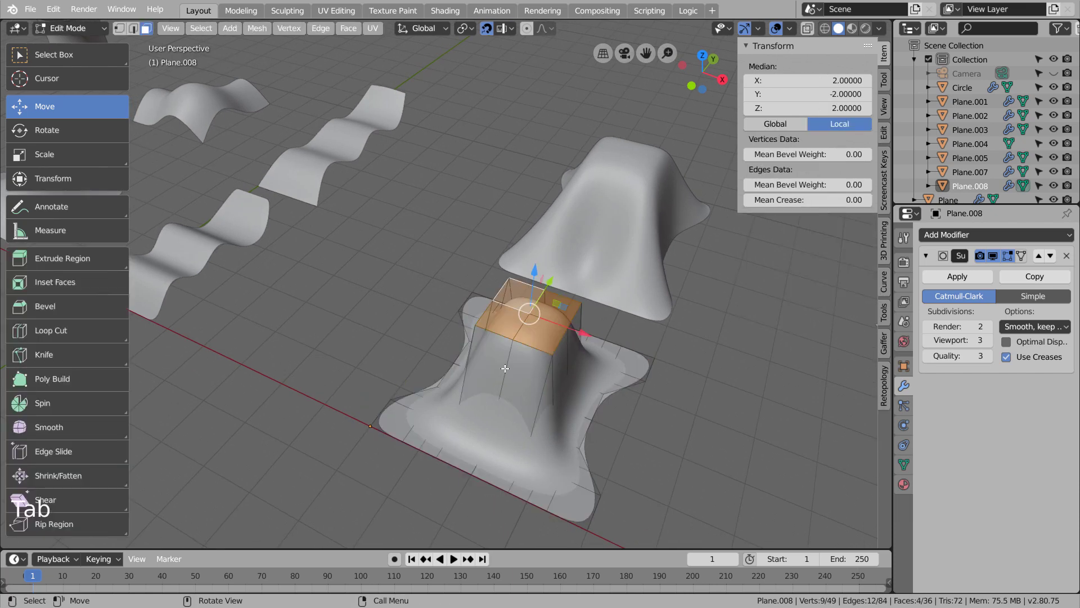
pyautogui.press('1')
pyautogui.click(516, 343)
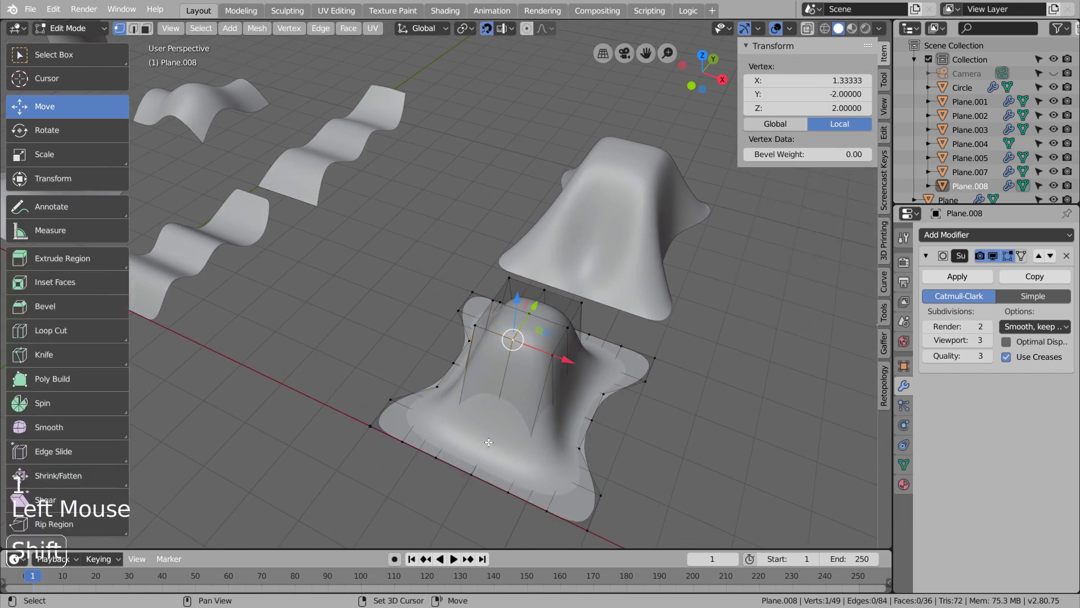
pyautogui.keyDown('shift'); pyautogui.click(489, 442); pyautogui.keyUp('shift')
pyautogui.rightClick(597, 272)
pyautogui.click(597, 272)
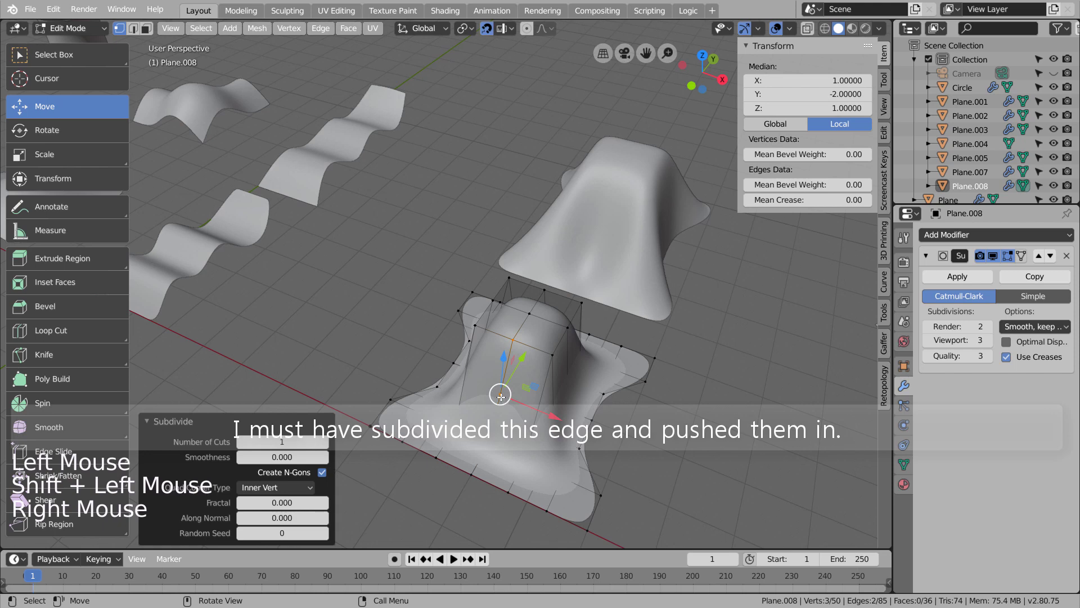
# Step: Turn off snapping, push the front edge's new midpoint vertex inward along Y, and return to object mode
pyautogui.click(500, 396)
pyautogui.moveTo(518, 371); pyautogui.dragTo(569, 337)
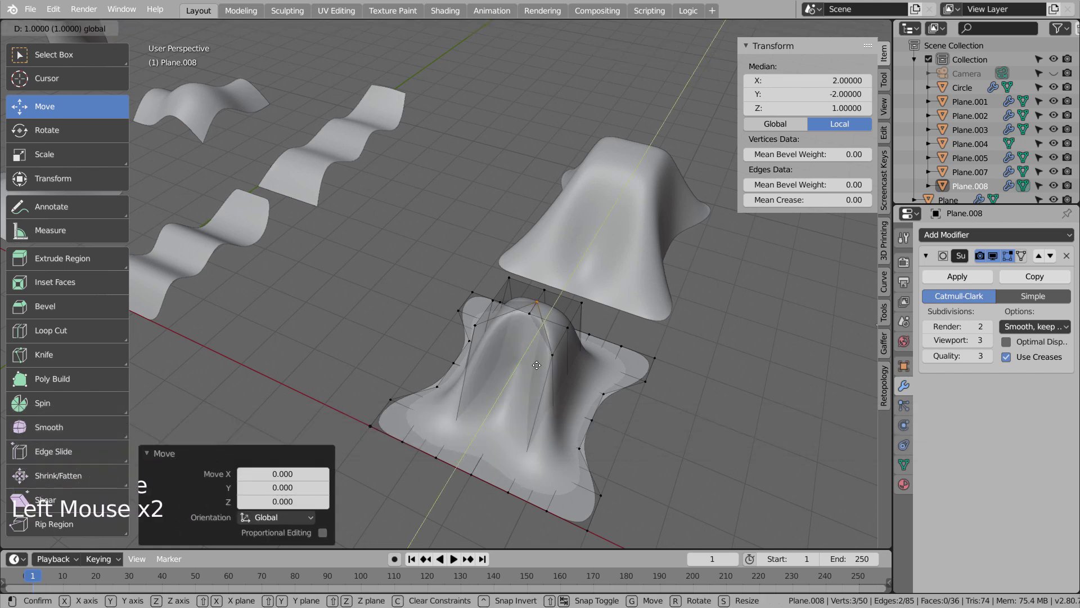
pyautogui.press('Escape')
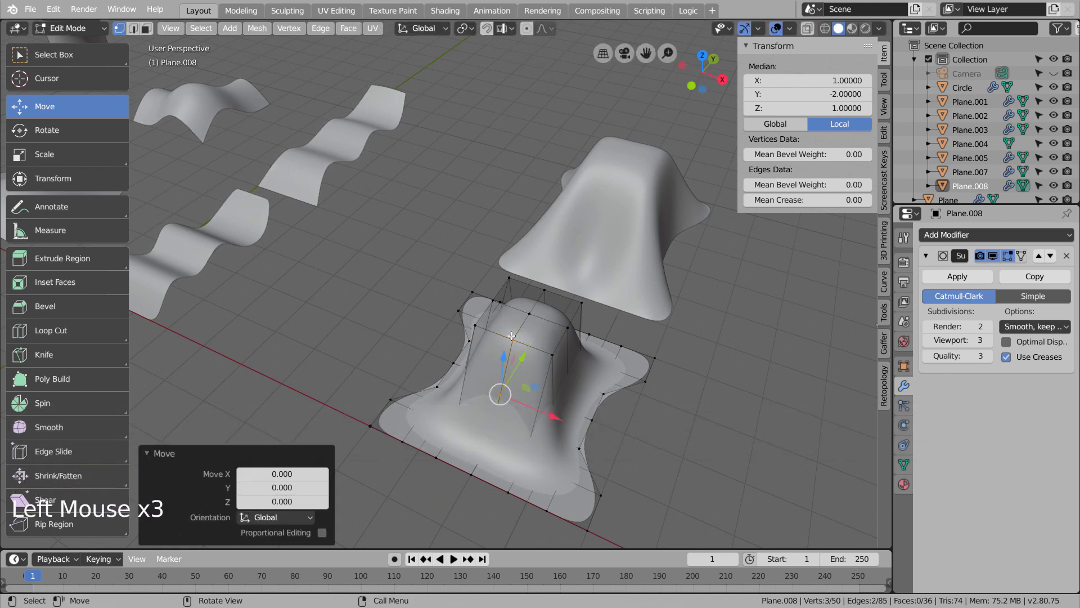
pyautogui.moveTo(511, 336); pyautogui.dragTo(544, 359)
pyautogui.moveTo(545, 359); pyautogui.dragTo(340, 327, button='middle')
pyautogui.press('Tab')
# Step: Subdivide the middle vertical edge on the bump's back side and clear the selection
pyautogui.press('Tab')
pyautogui.click(289, 264)
pyautogui.keyDown('shift'); pyautogui.click(347, 345); pyautogui.keyUp('shift')
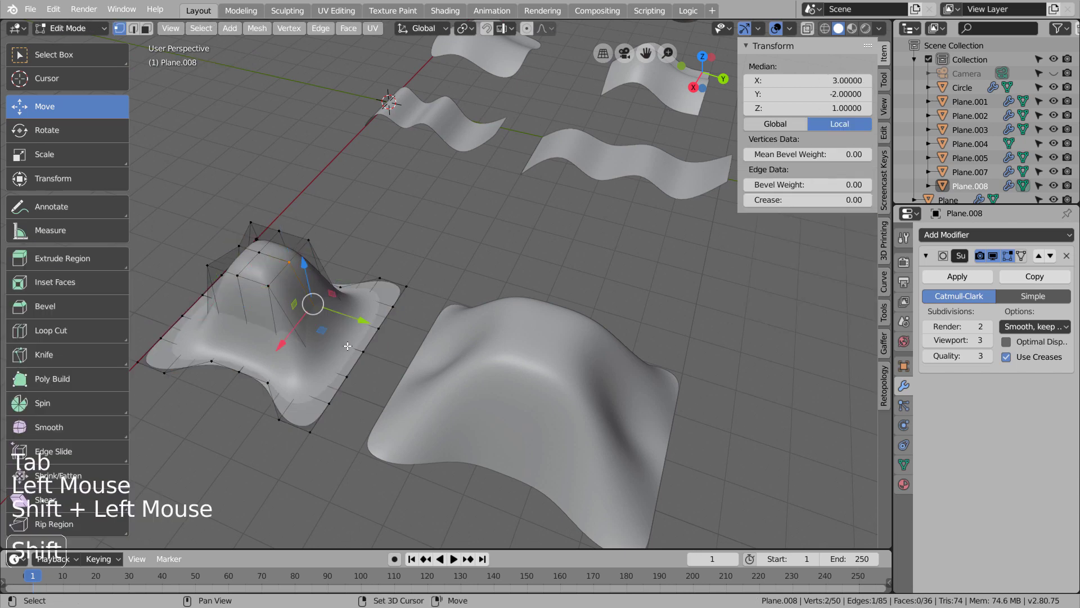
pyautogui.rightClick(499, 263)
pyautogui.click(406, 278)
pyautogui.click(428, 256)
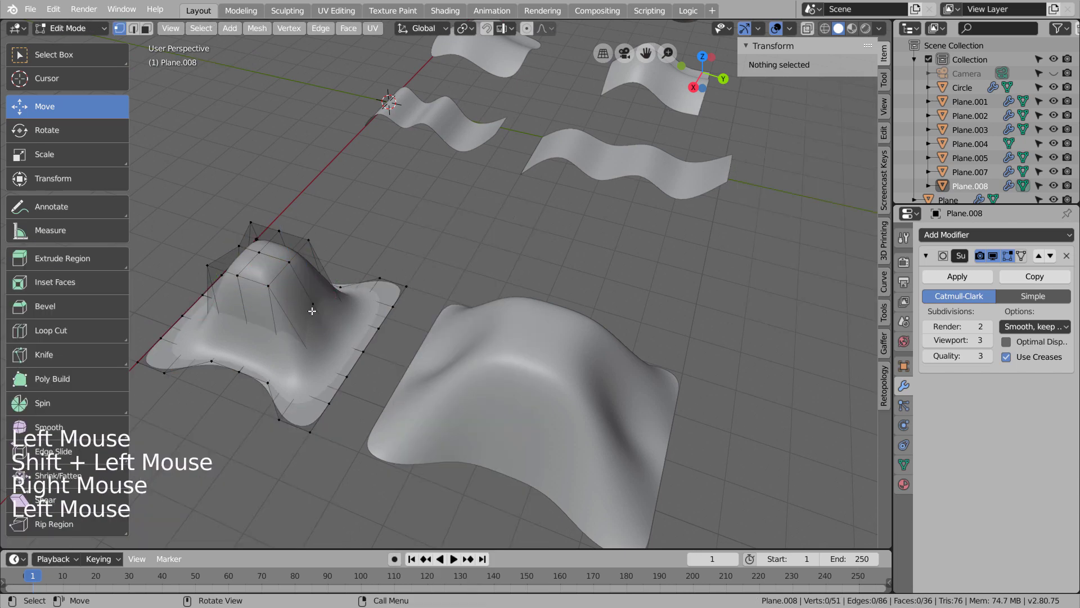
# Step: Push the back edge's new midpoint vertex slightly inward along Y and return to object mode
pyautogui.click(313, 305)
pyautogui.moveTo(358, 319); pyautogui.dragTo(344, 314)
pyautogui.click(426, 256)
pyautogui.press('Tab')
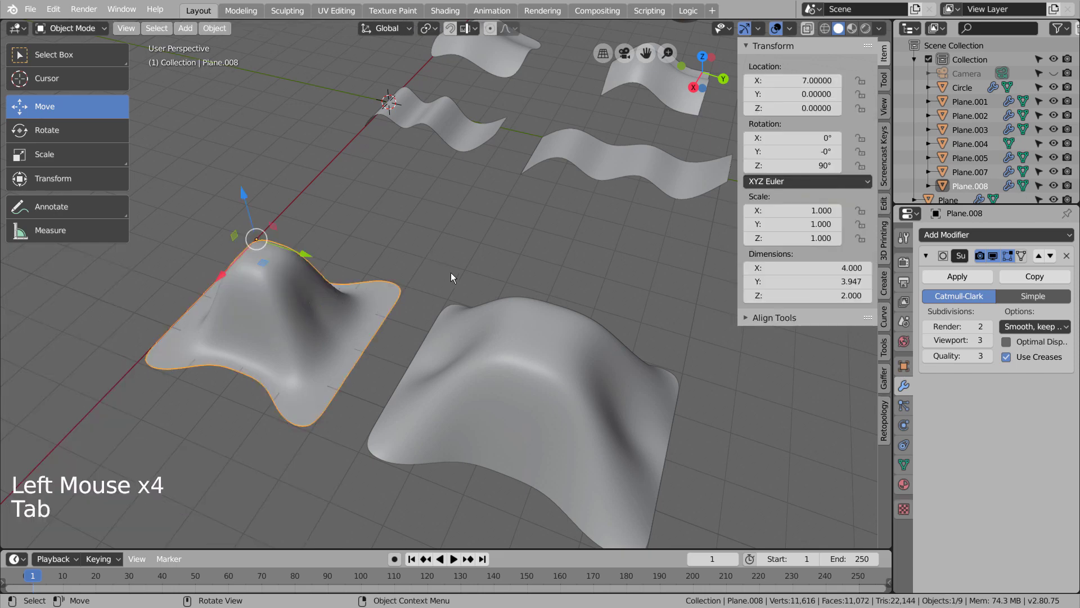
pyautogui.moveTo(450, 272); pyautogui.dragTo(560, 249, button='middle')
# Step: Select the small curved strip object, frame it, and examine its three-sided mesh in edit mode
pyautogui.scroll(-7, 603, 377)
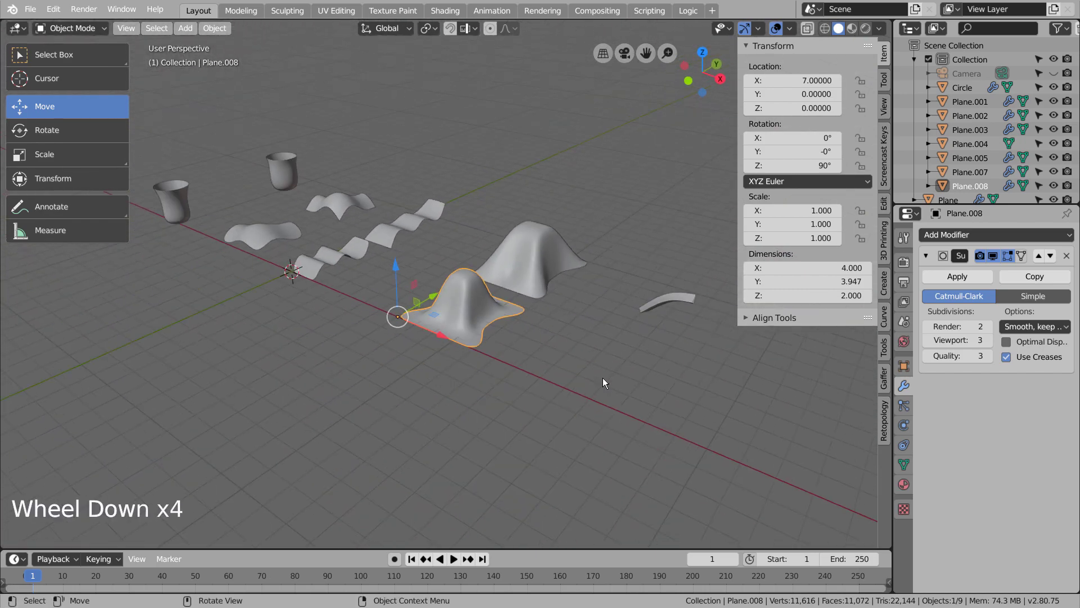
pyautogui.keyDown('shift'); pyautogui.moveTo(603, 377); pyautogui.dragTo(521, 364, button='middle'); pyautogui.keyUp('shift')
pyautogui.scroll(4, 521, 363)
pyautogui.click(585, 325)
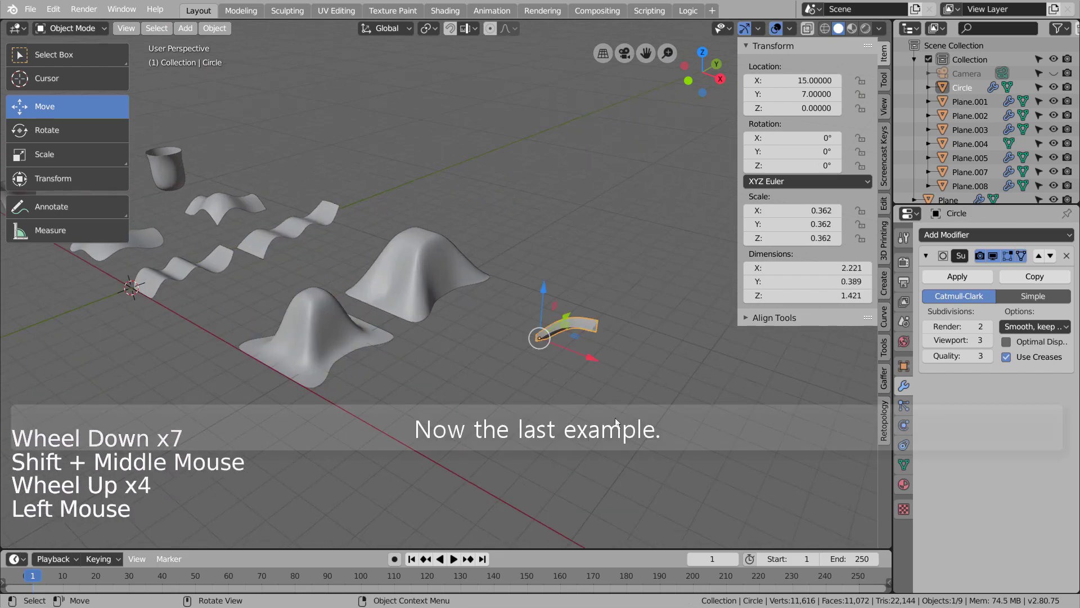
pyautogui.scroll(3, 585, 326)
pyautogui.keyDown('shift'); pyautogui.moveTo(585, 325); pyautogui.dragTo(566, 363, button='middle'); pyautogui.keyUp('shift')
pyautogui.press('KP_Decimal')
pyautogui.press('Tab')
pyautogui.moveTo(519, 361); pyautogui.dragTo(371, 307, button='middle')
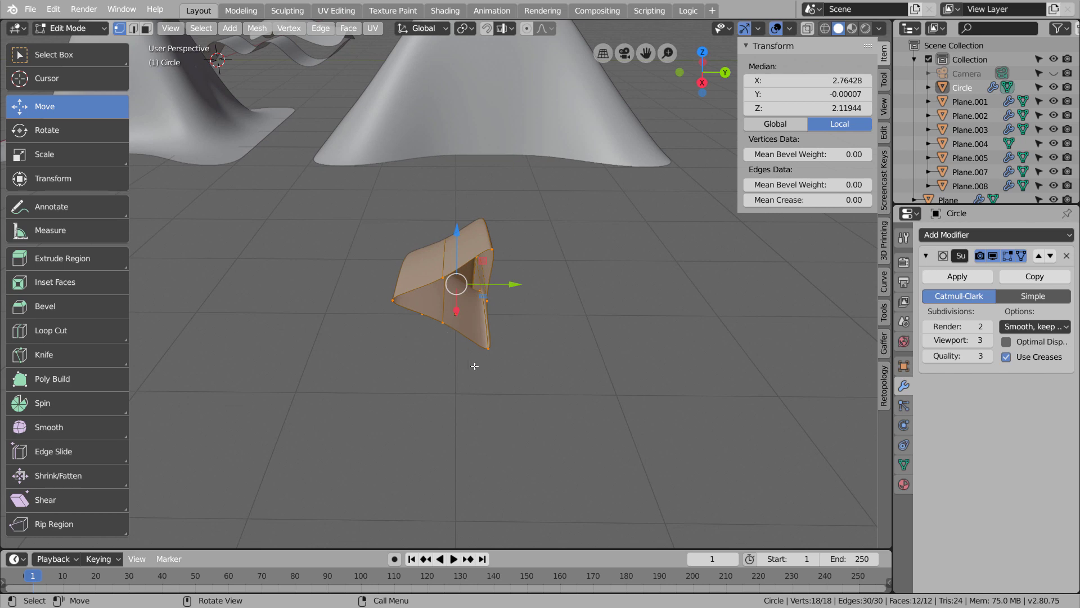
pyautogui.moveTo(494, 394); pyautogui.dragTo(531, 373, button='middle')
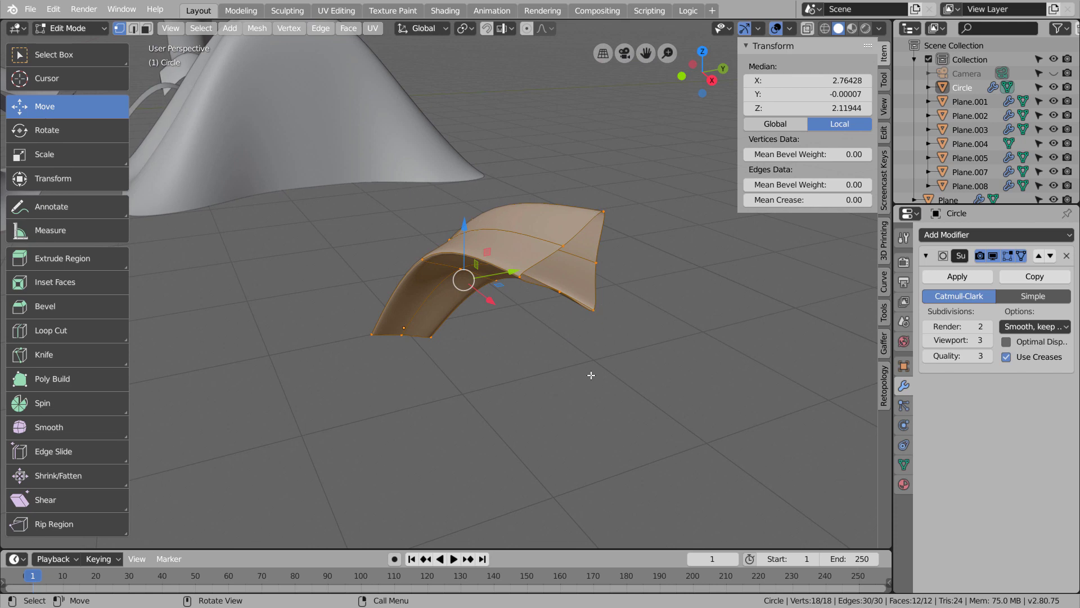
# Step: Clear the strip's mesh selection, return to object mode and deselect the curved strip
pyautogui.scroll(-3, 588, 377)
pyautogui.click(523, 389)
pyautogui.scroll(-3, 427, 383)
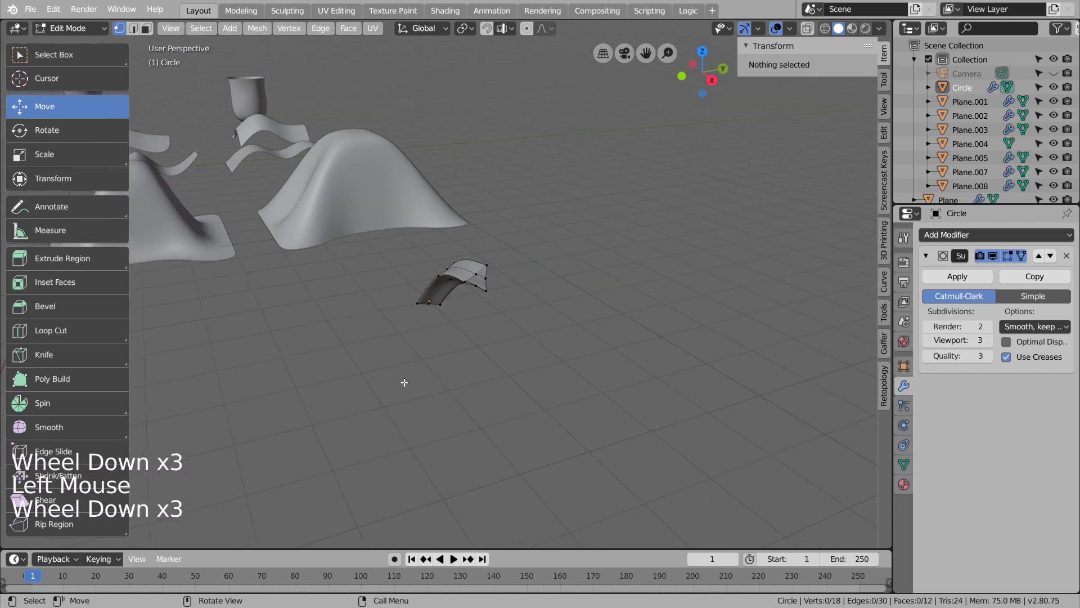
pyautogui.moveTo(405, 380); pyautogui.dragTo(448, 398, button='middle')
pyautogui.scroll(-3, 461, 378)
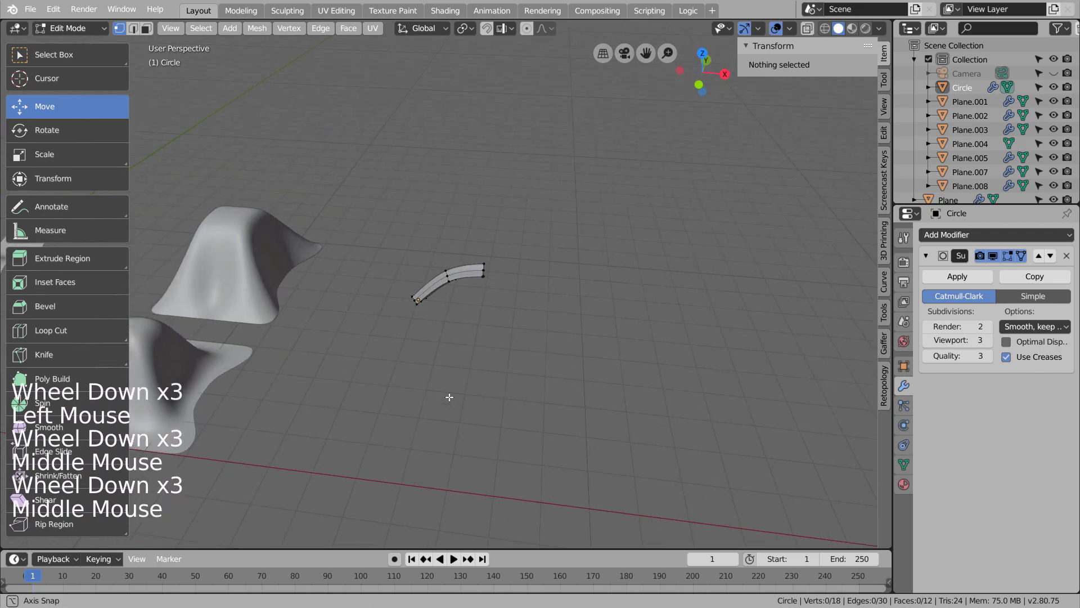
pyautogui.press('Tab')
pyautogui.click(418, 434)
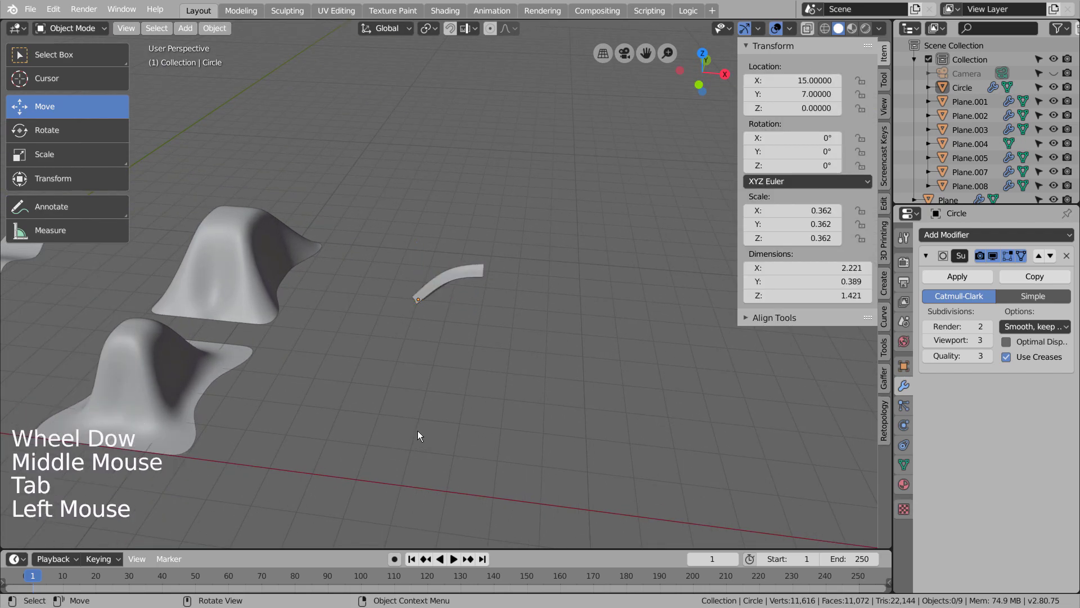
# Step: Add a six-vertex mesh circle of radius 1 and move it along X by about 15.92
pyautogui.scroll(-5, 417, 431)
pyautogui.hotkey('shift', 'a')
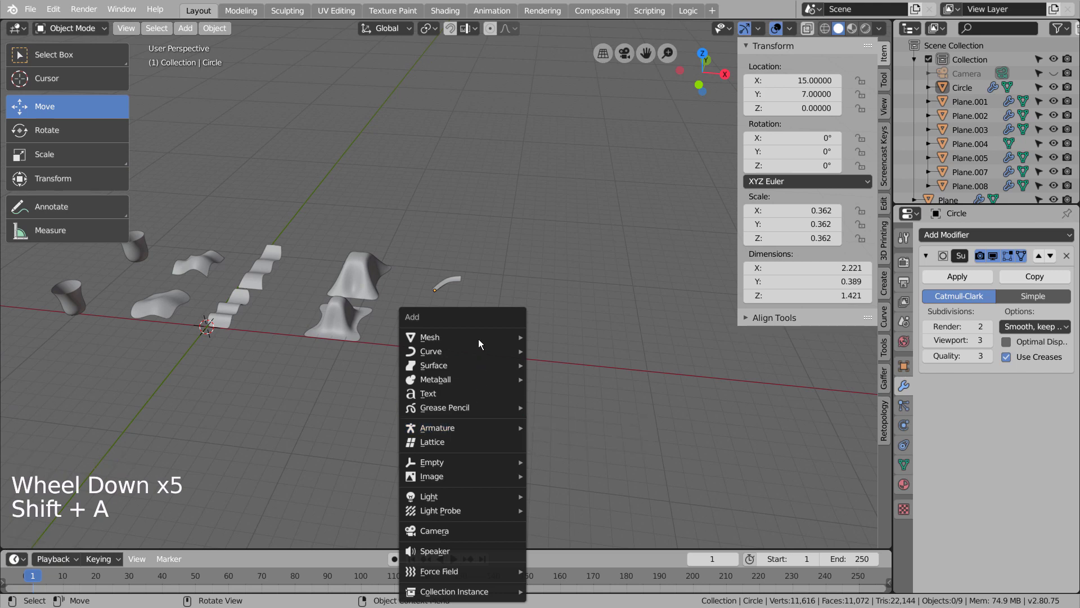
pyautogui.moveTo(480, 338)
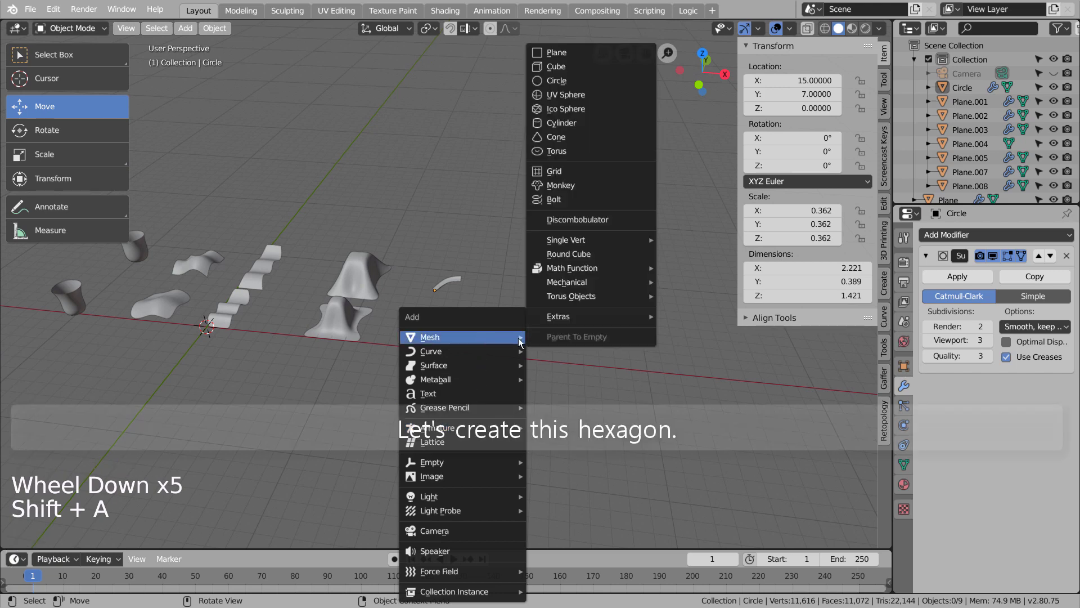
pyautogui.click(585, 83)
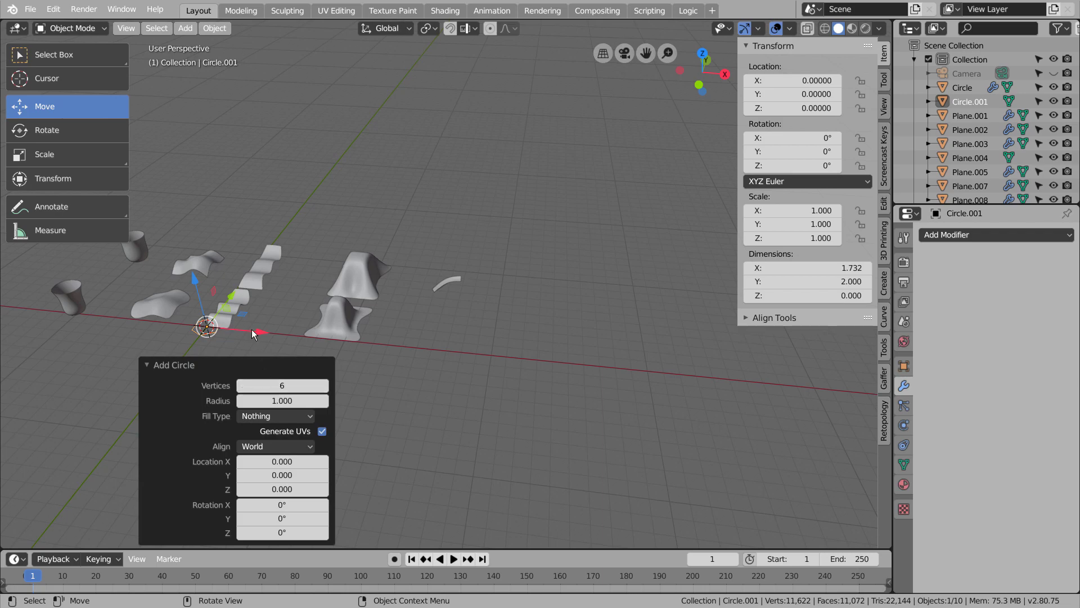
pyautogui.moveTo(251, 329); pyautogui.dragTo(479, 332)
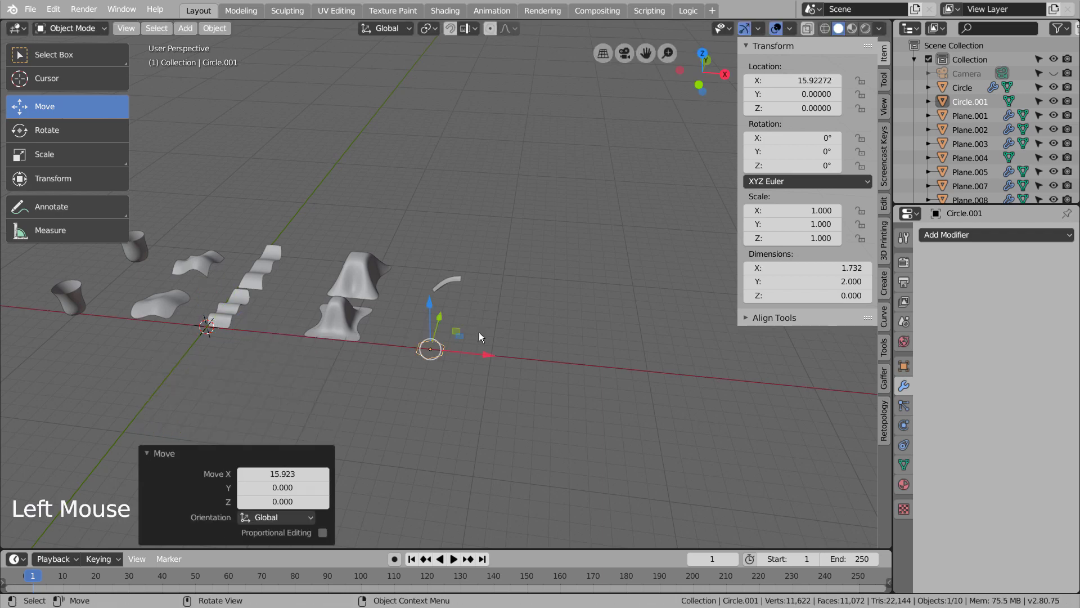
# Step: Select every second vertex of the hexagon with Checker Deselect and scale them inward to form a three-pointed star
pyautogui.scroll(6, 475, 344)
pyautogui.keyDown('shift'); pyautogui.moveTo(473, 360); pyautogui.dragTo(578, 378, button='middle'); pyautogui.keyUp('shift')
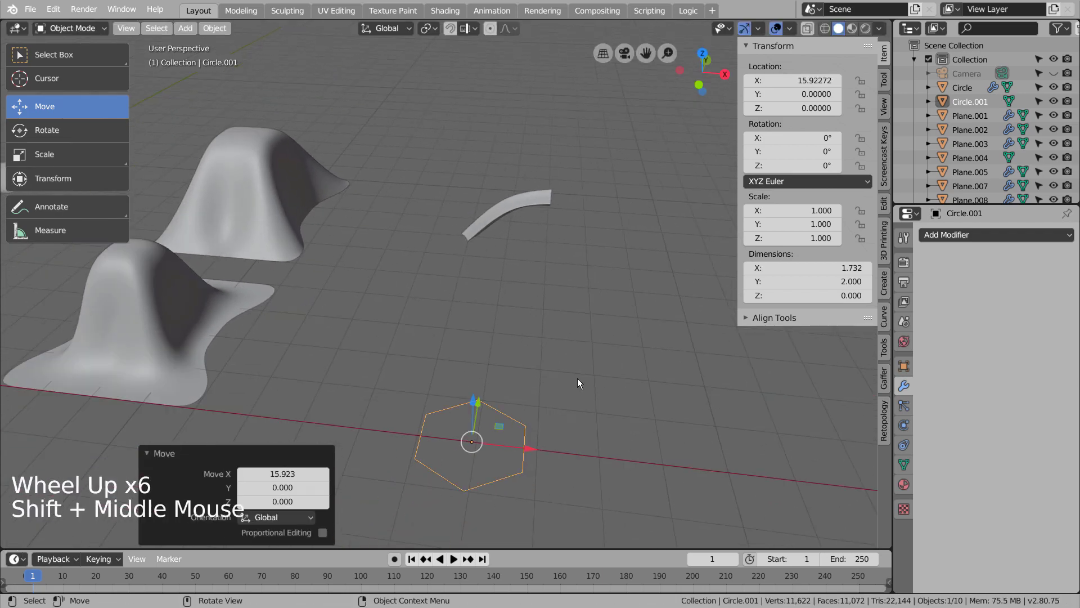
pyautogui.press('KP_7')
pyautogui.scroll(2, 567, 471)
pyautogui.keyDown('shift'); pyautogui.moveTo(569, 485); pyautogui.dragTo(549, 289, button='middle'); pyautogui.keyUp('shift')
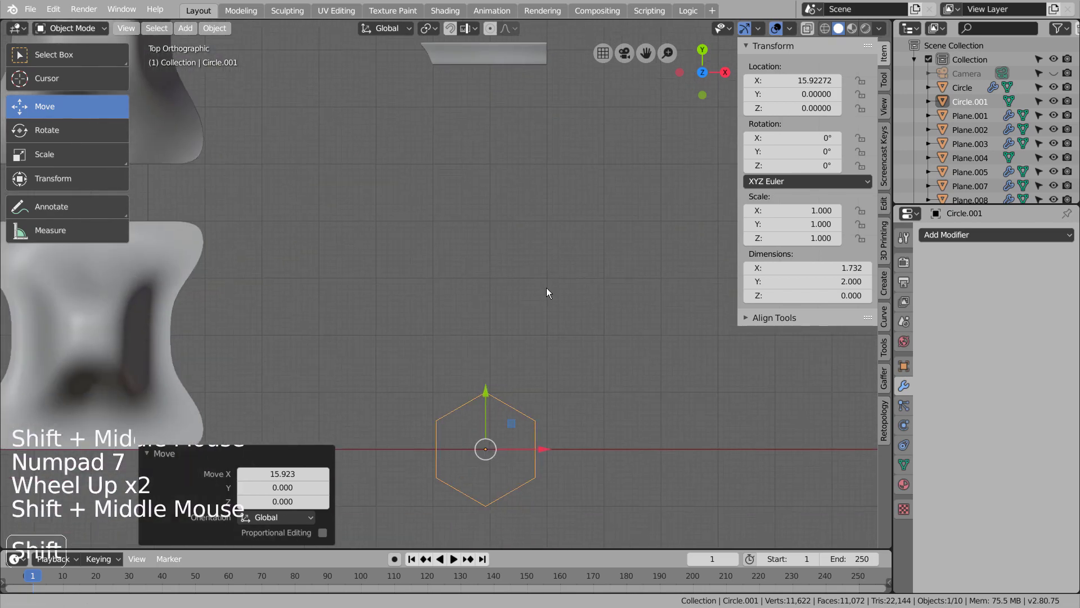
pyautogui.press('Tab')
pyautogui.press('1')
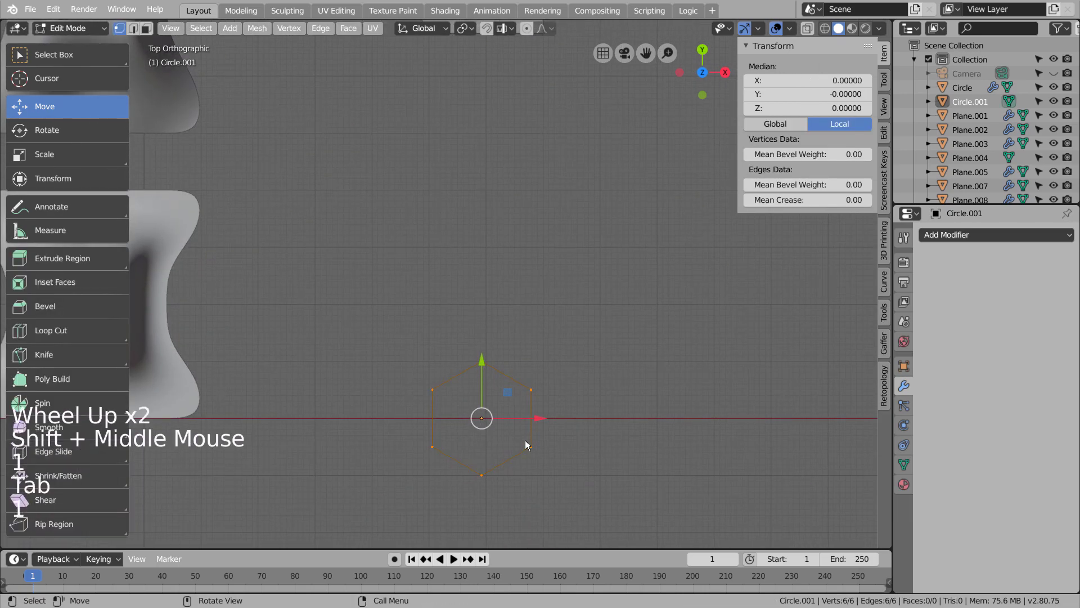
pyautogui.click(201, 28)
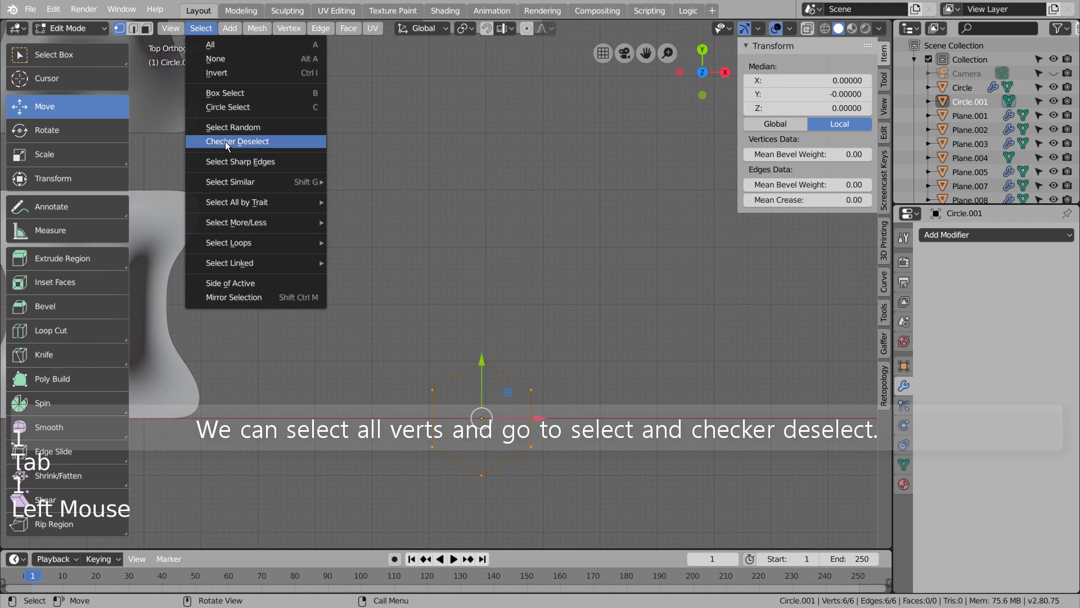
pyautogui.click(279, 144)
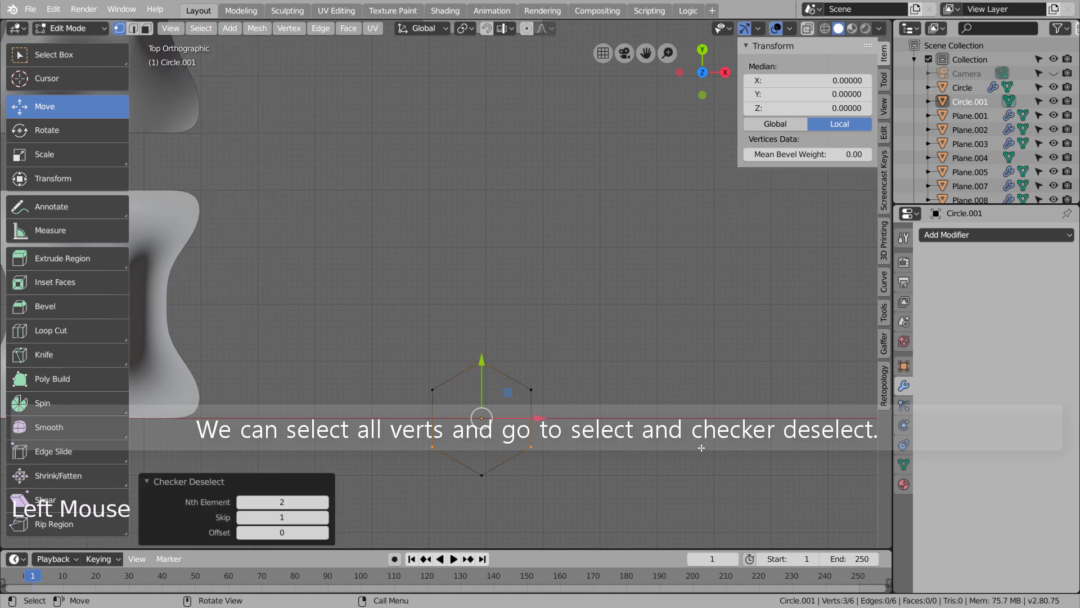
pyautogui.press('s')
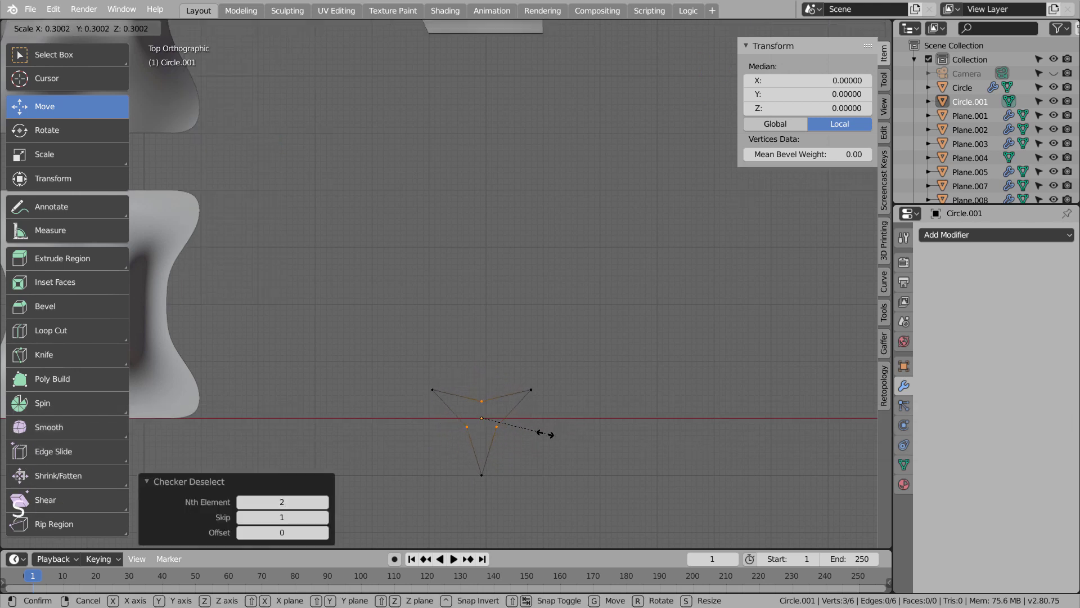
pyautogui.click(522, 426)
pyautogui.press('Tab')
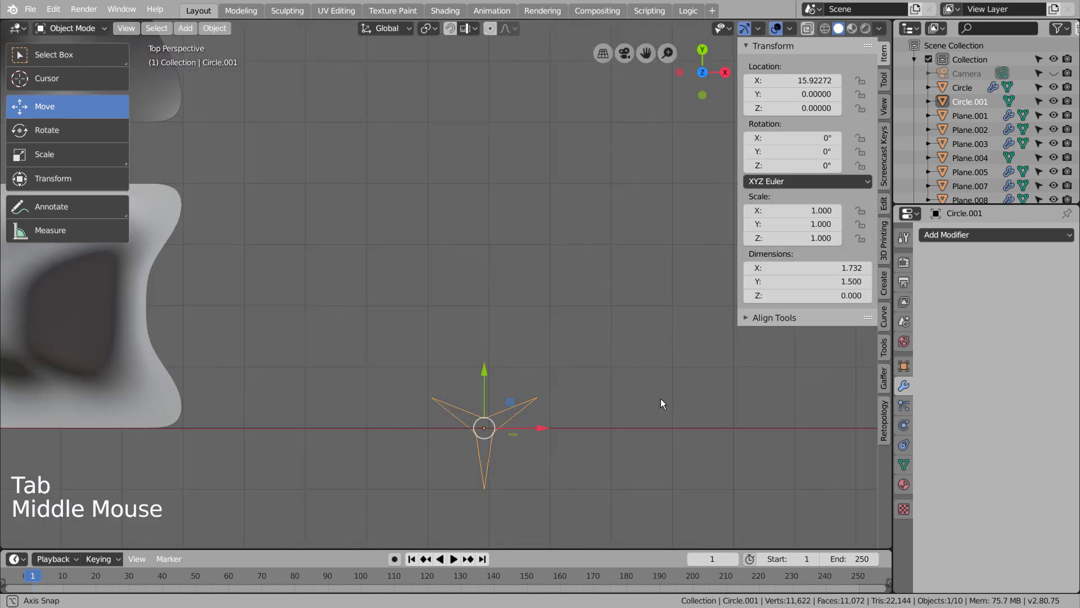
# Step: Move the star along X to about 15.05, below the curved strip's start, and scale it uniformly by about 0.32
pyautogui.moveTo(661, 398); pyautogui.dragTo(638, 326, button='middle')
pyautogui.scroll(-1, 638, 331)
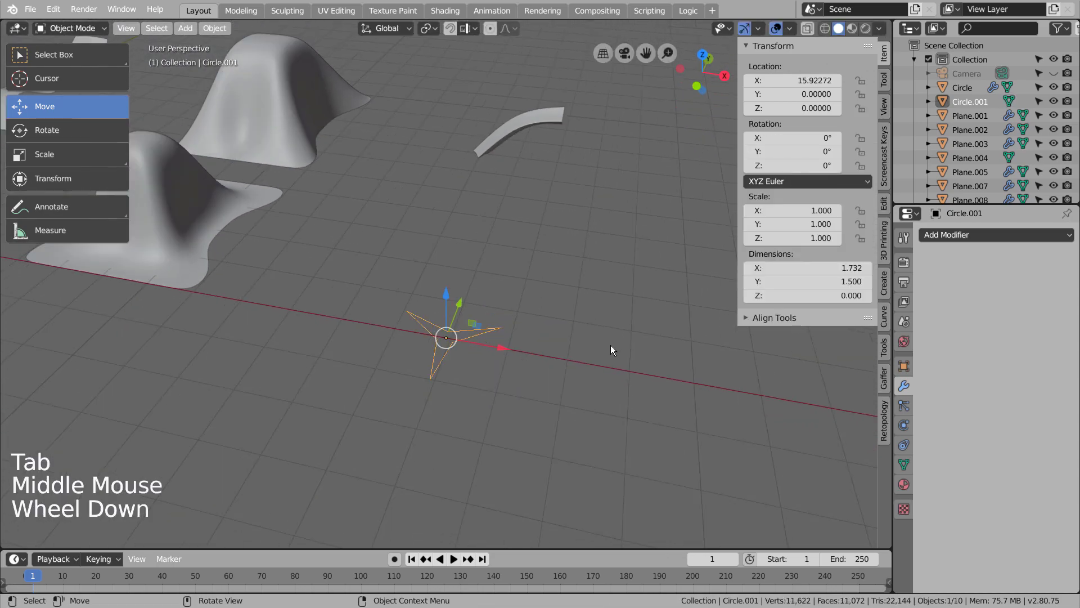
pyautogui.press('KP_1')
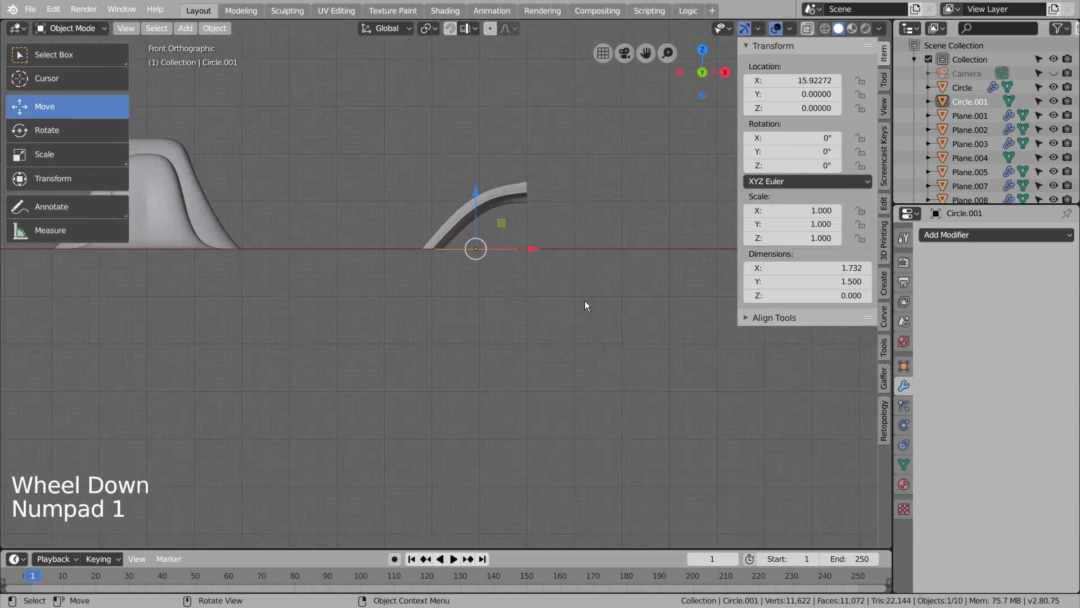
pyautogui.moveTo(538, 246); pyautogui.dragTo(496, 249)
pyautogui.scroll(-1, 557, 261)
pyautogui.moveTo(562, 263); pyautogui.dragTo(573, 300, button='middle')
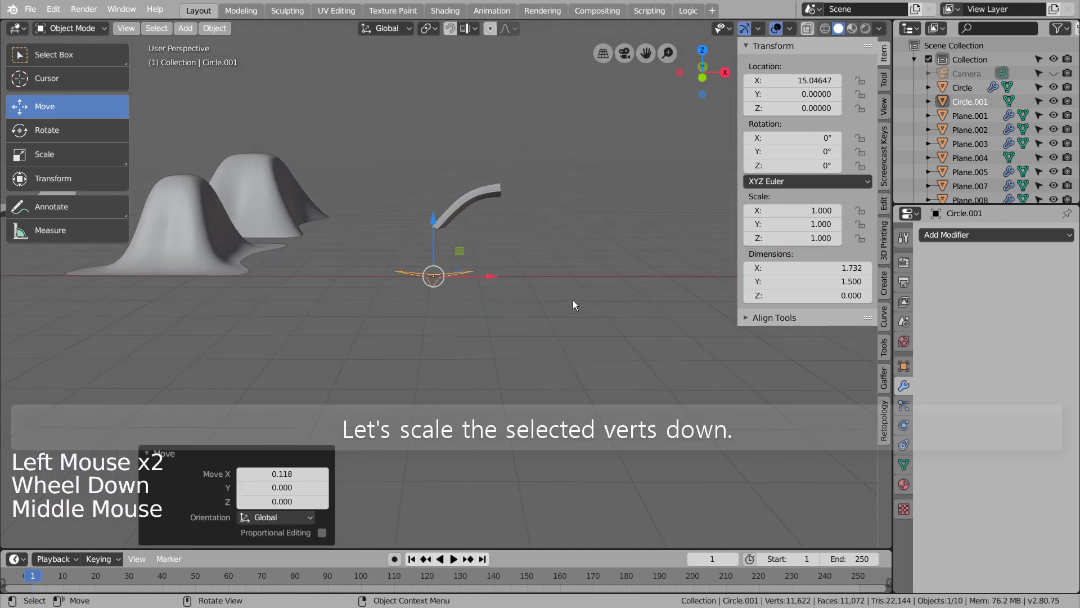
pyautogui.press('s')
pyautogui.click(482, 302)
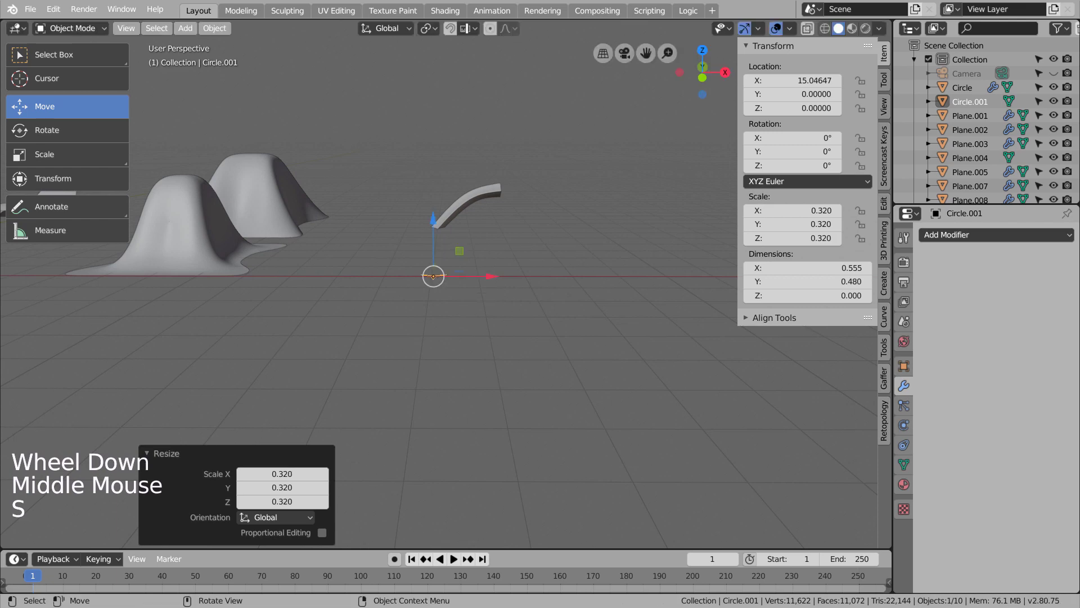
# Step: Duplicate the star in front view to about X 15.76, Z 0.77 and rotate the copy about 45° to follow the strip
pyautogui.press('KP_3')
pyautogui.press('KP_1')
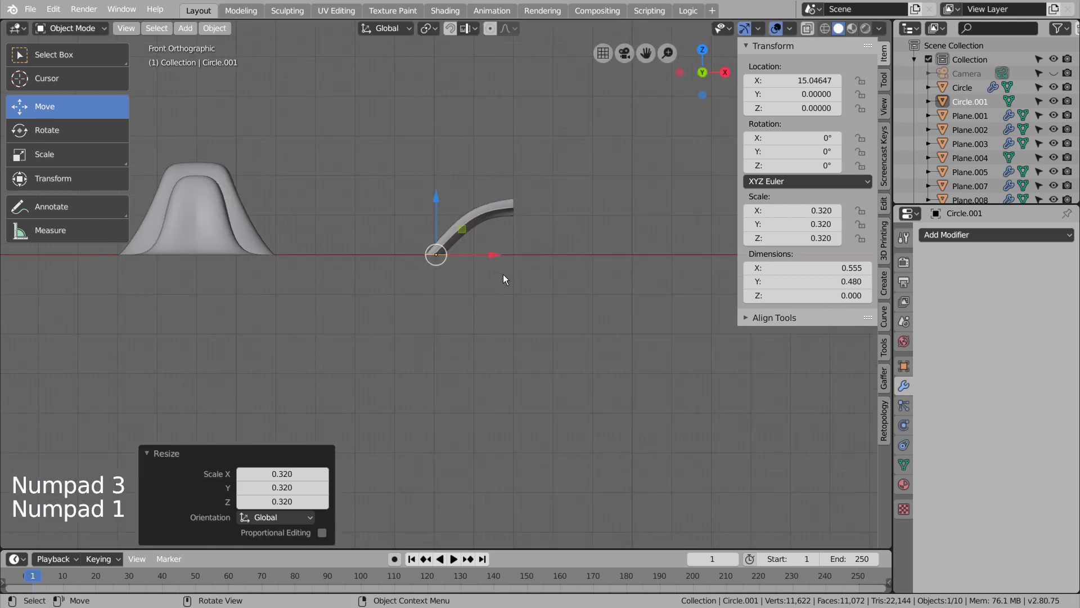
pyautogui.hotkey('shift', 'd')
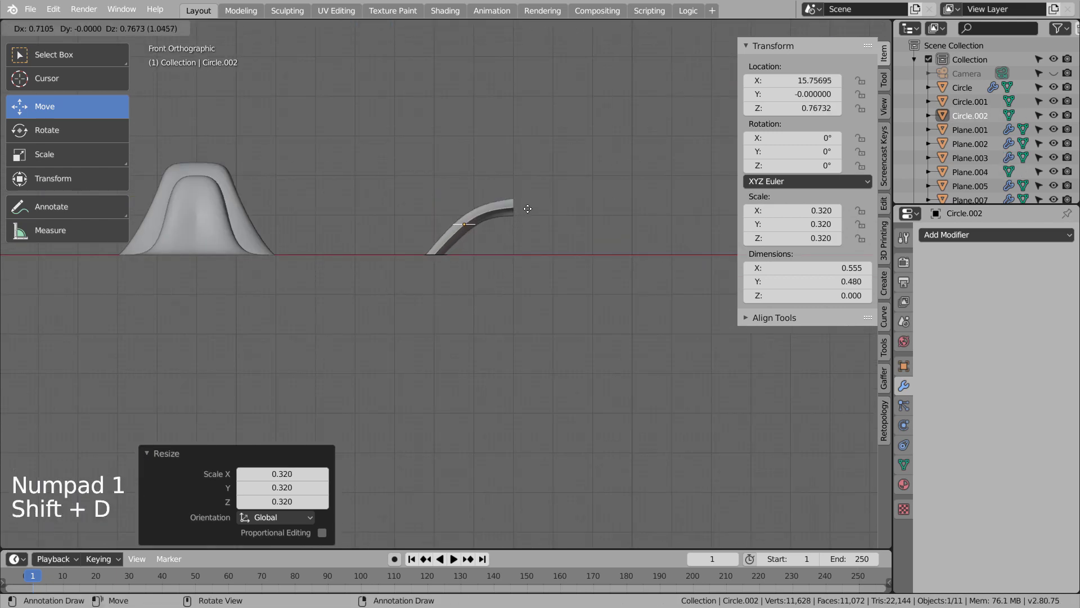
pyautogui.click(528, 215)
pyautogui.press('r')
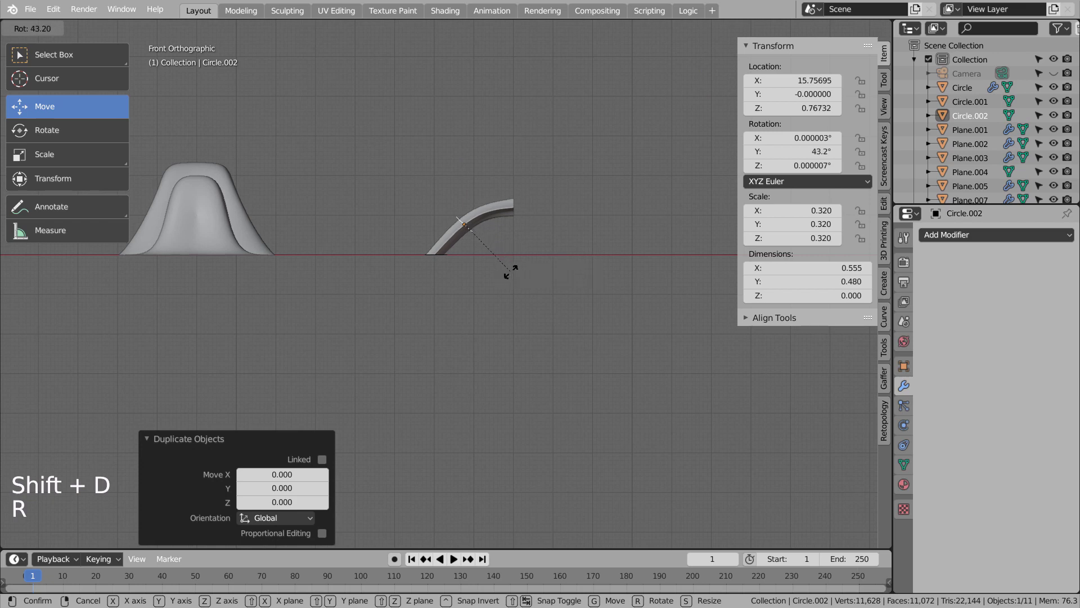
pyautogui.click(509, 273)
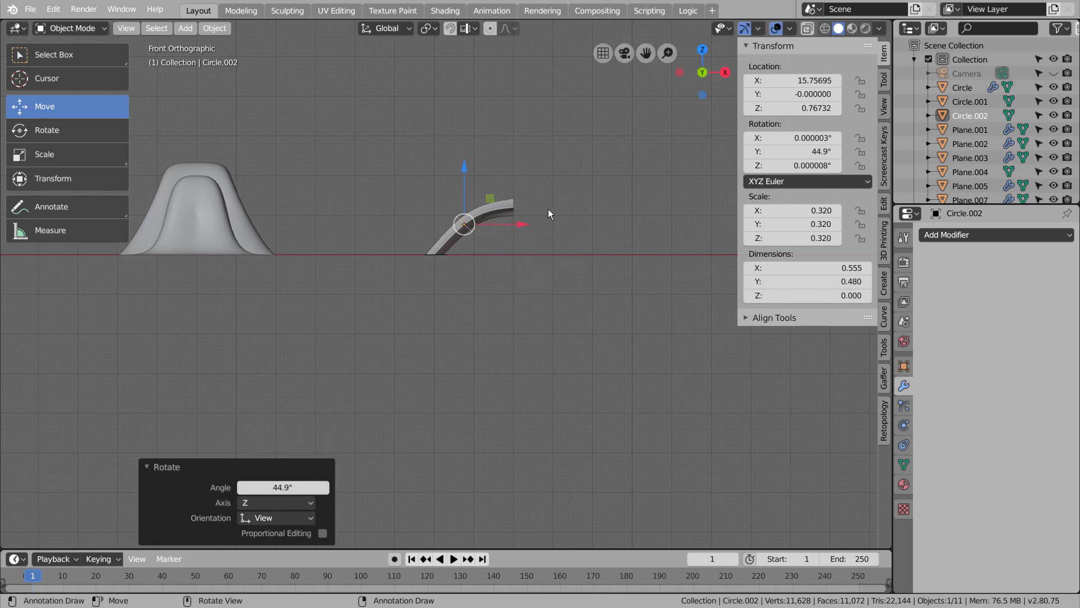
# Step: Duplicate the tilted star to the strip's upper end at about X 16.98, Z 1.18 and rotate it another 45°
pyautogui.hotkey('shift', 'd')
pyautogui.click(588, 195)
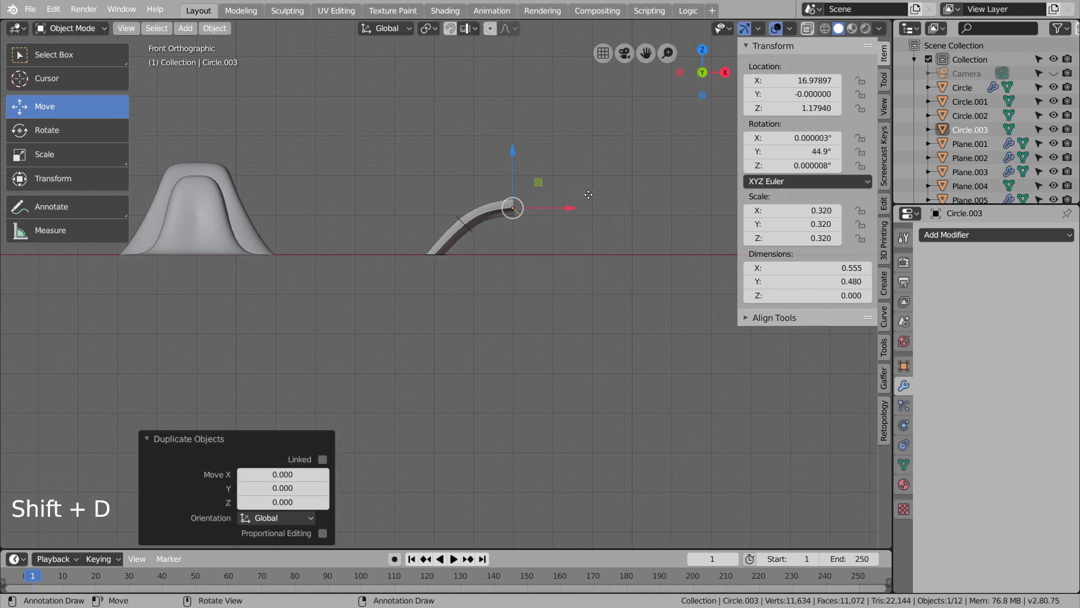
pyautogui.press('r')
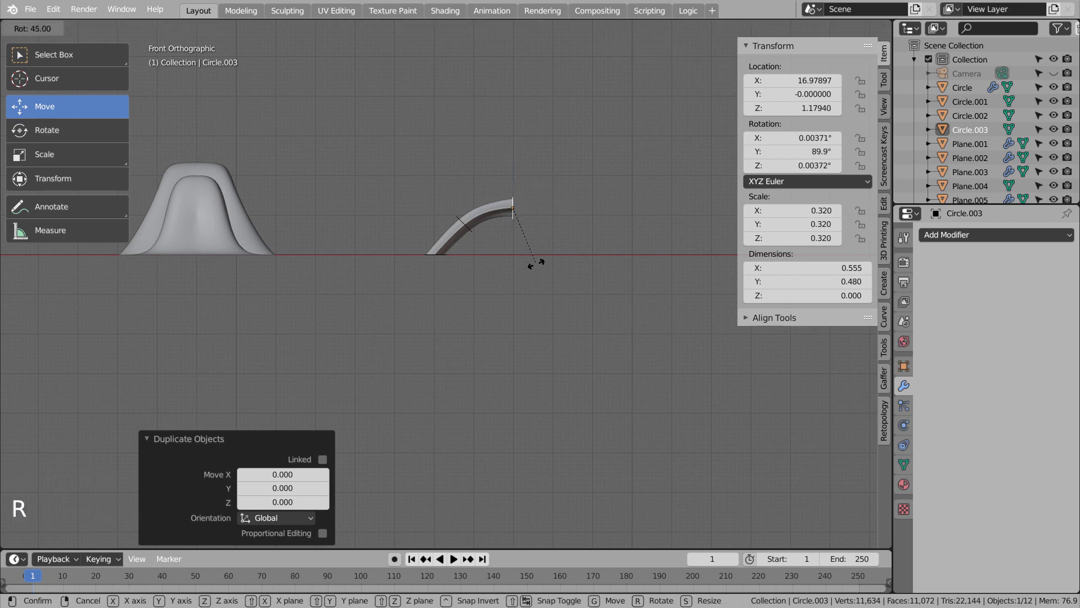
pyautogui.click(536, 263)
# Step: Join the three star outlines into one object and open it in edit mode
pyautogui.moveTo(505, 259); pyautogui.dragTo(535, 294, button='middle')
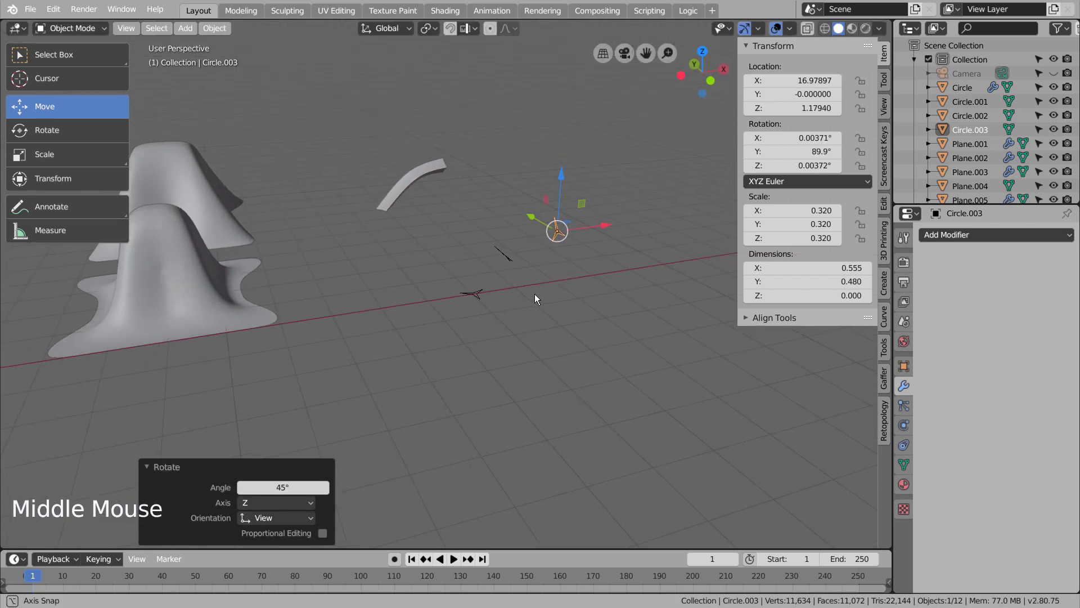
pyautogui.scroll(3, 534, 299)
pyautogui.scroll(2, 534, 299)
pyautogui.keyDown('shift'); pyautogui.moveTo(604, 309); pyautogui.dragTo(542, 336, button='middle'); pyautogui.keyUp('shift')
pyautogui.press('Tab')
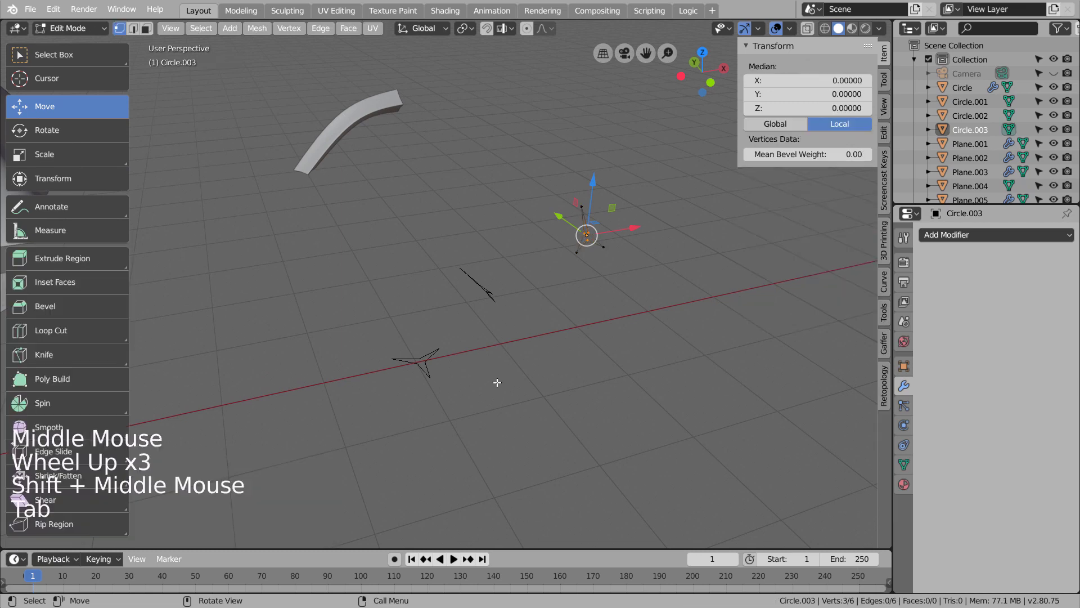
pyautogui.press('Tab')
pyautogui.keyDown('shift'); pyautogui.click(483, 298); pyautogui.keyUp('shift')
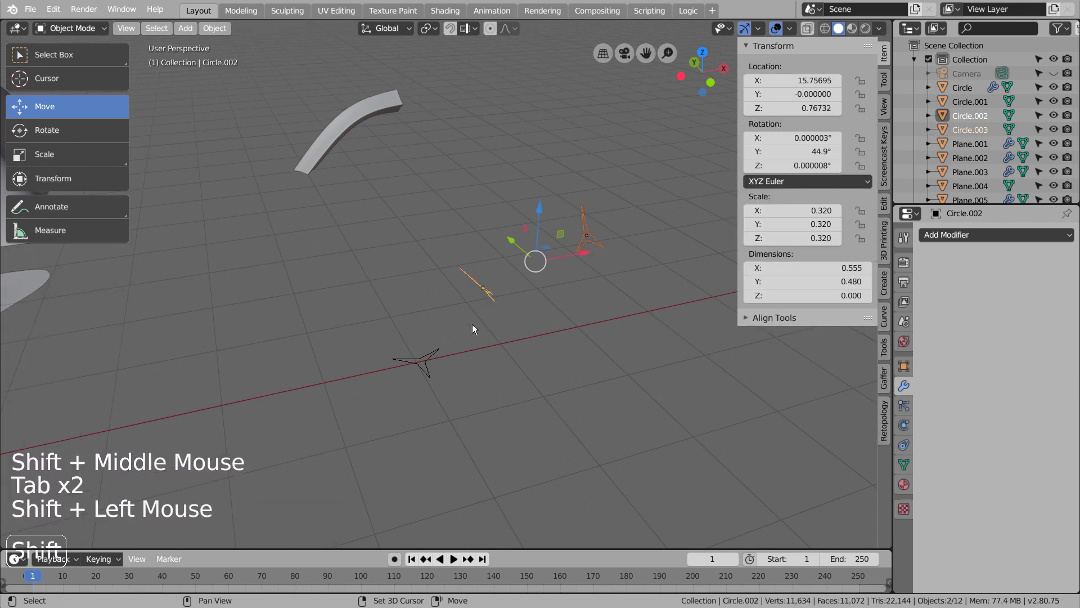
pyautogui.hotkey('ctrl', 'j')
pyautogui.press('Tab')
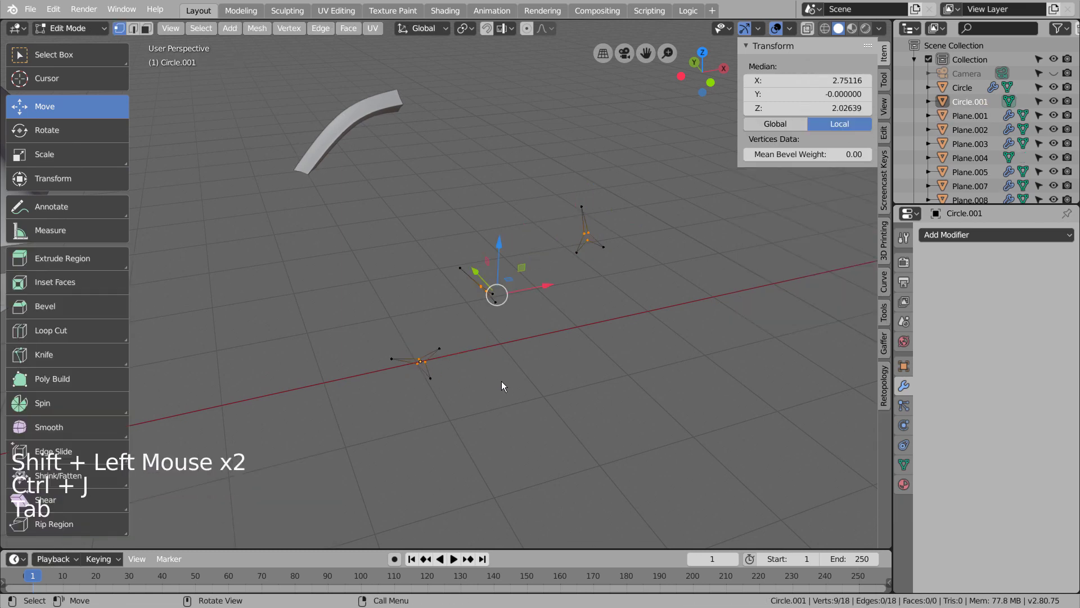
# Step: Connect the three stars' negative-Y tips with edges running from the lower star through the middle to the upper one
pyautogui.press('1')
pyautogui.click(442, 388)
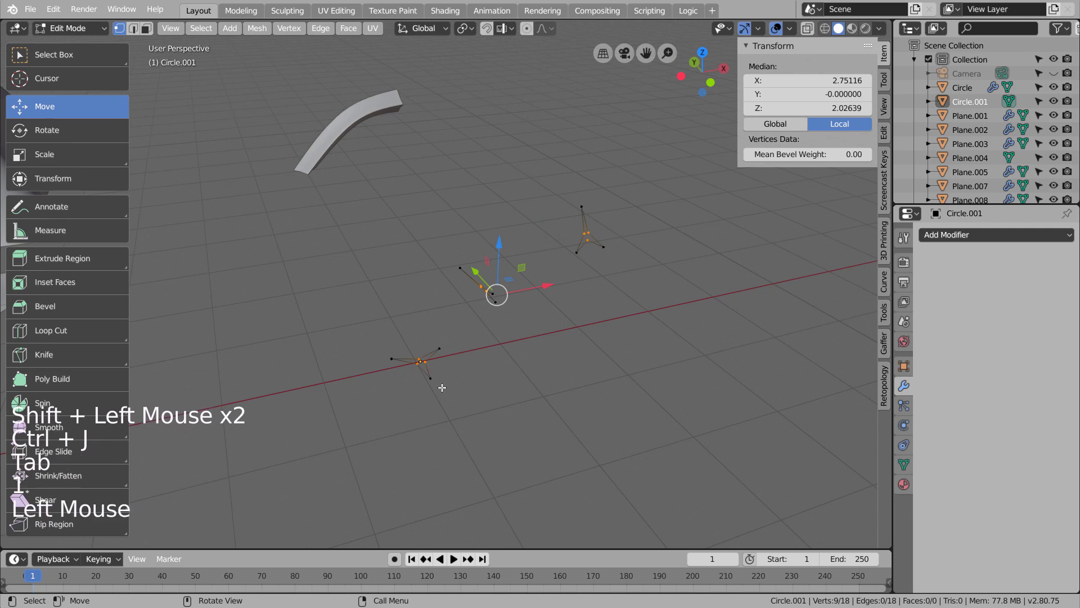
pyautogui.keyDown('shift'); pyautogui.click(502, 308); pyautogui.keyUp('shift')
pyautogui.click(541, 380)
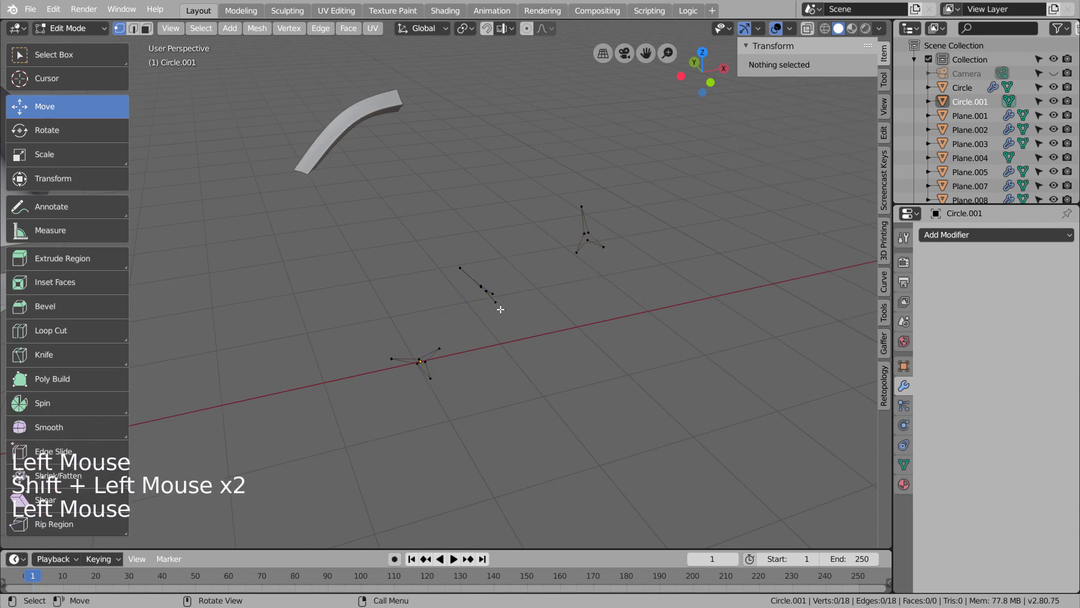
pyautogui.click(495, 303)
pyautogui.keyDown('shift'); pyautogui.click(430, 378); pyautogui.keyUp('shift')
pyautogui.press('f')
pyautogui.click(548, 314)
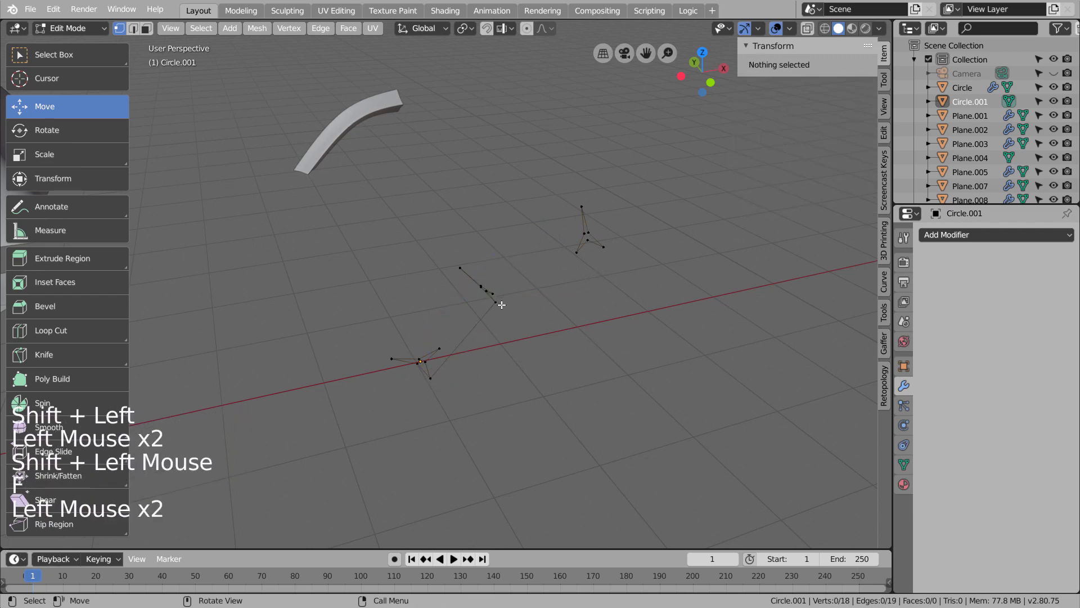
pyautogui.click(495, 302)
pyautogui.keyDown('shift'); pyautogui.click(603, 245); pyautogui.keyUp('shift')
pyautogui.press('f')
# Step: Connect the stars' outer upper tips with edges from the upper star through the middle star to the lower one
pyautogui.click(571, 214)
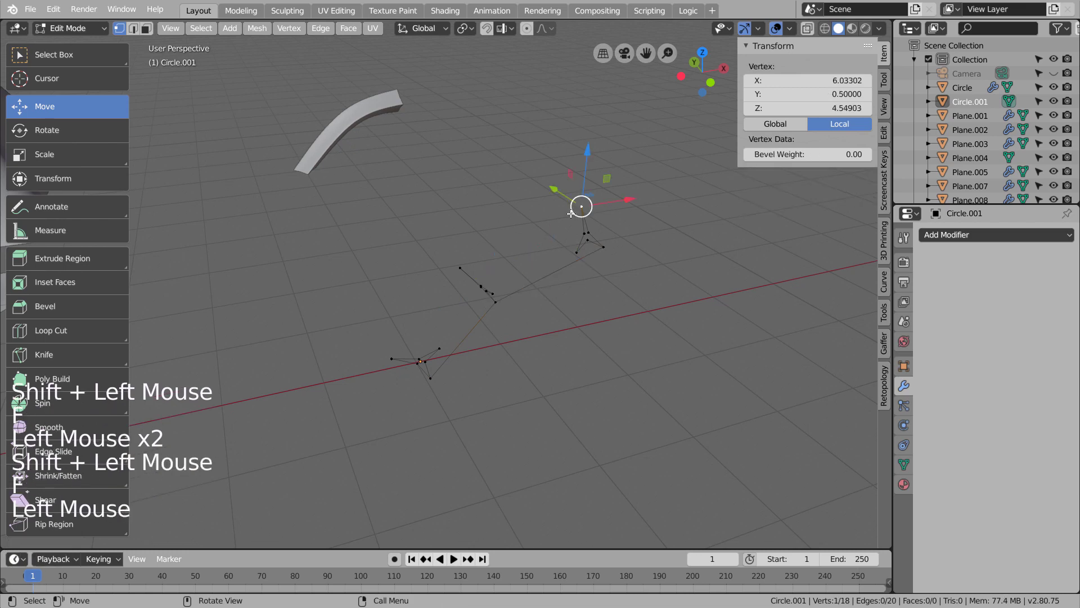
pyautogui.keyDown('shift'); pyautogui.click(458, 264); pyautogui.keyUp('shift')
pyautogui.press('f')
pyautogui.click(459, 264)
pyautogui.keyDown('shift'); pyautogui.click(392, 358); pyautogui.keyUp('shift')
pyautogui.press('f')
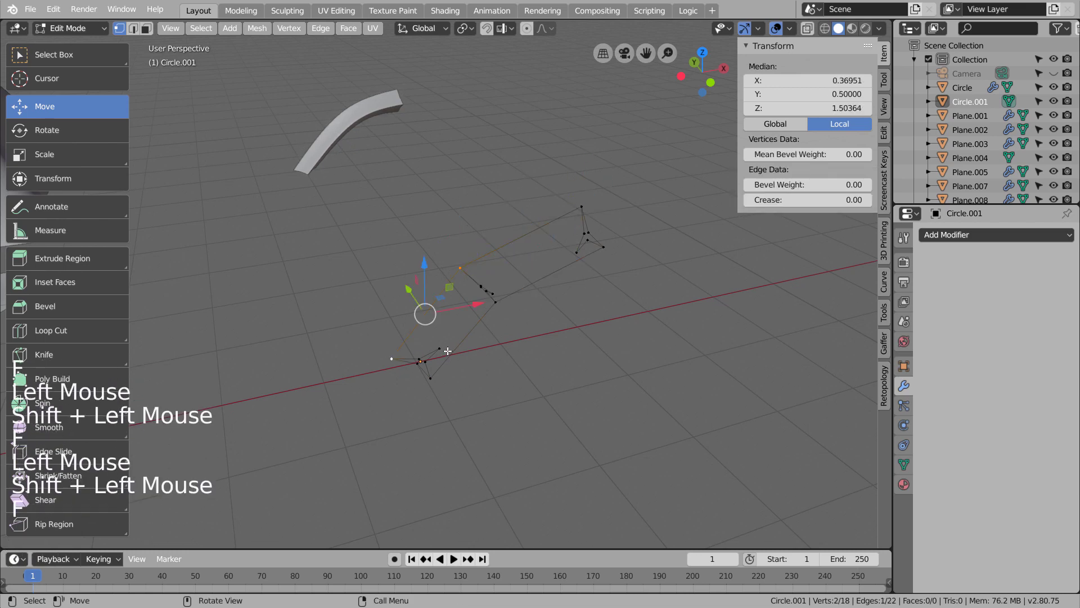
# Step: Connect the stars' remaining inner tips with edges from the lower star through the middle star to the upper one
pyautogui.click(439, 349)
pyautogui.moveTo(550, 374); pyautogui.dragTo(495, 374, button='middle')
pyautogui.keyDown('shift'); pyautogui.click(416, 325); pyautogui.keyUp('shift')
pyautogui.press('f')
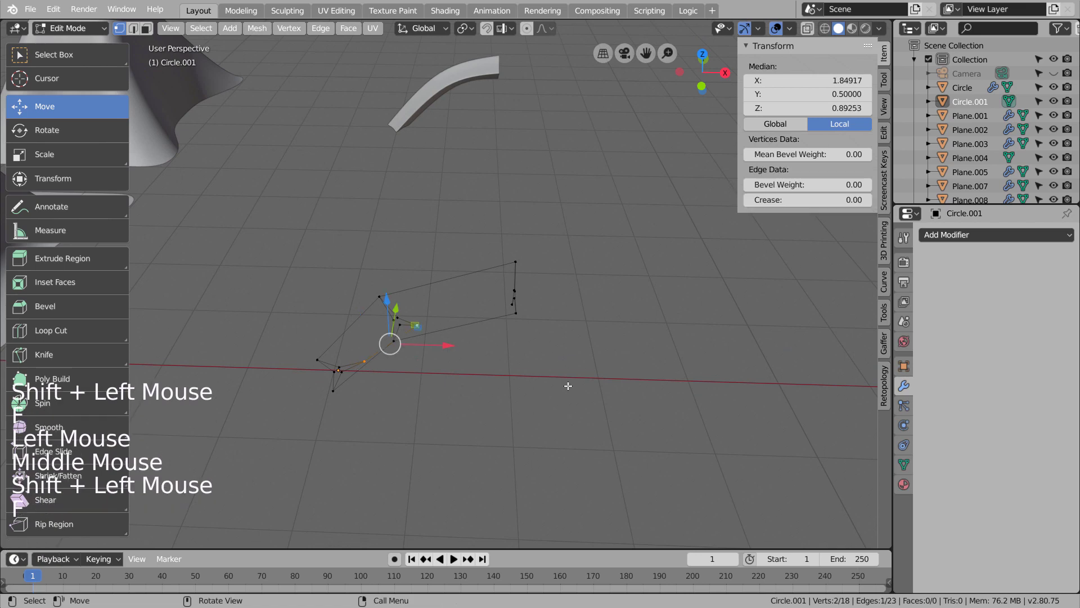
pyautogui.click(442, 321)
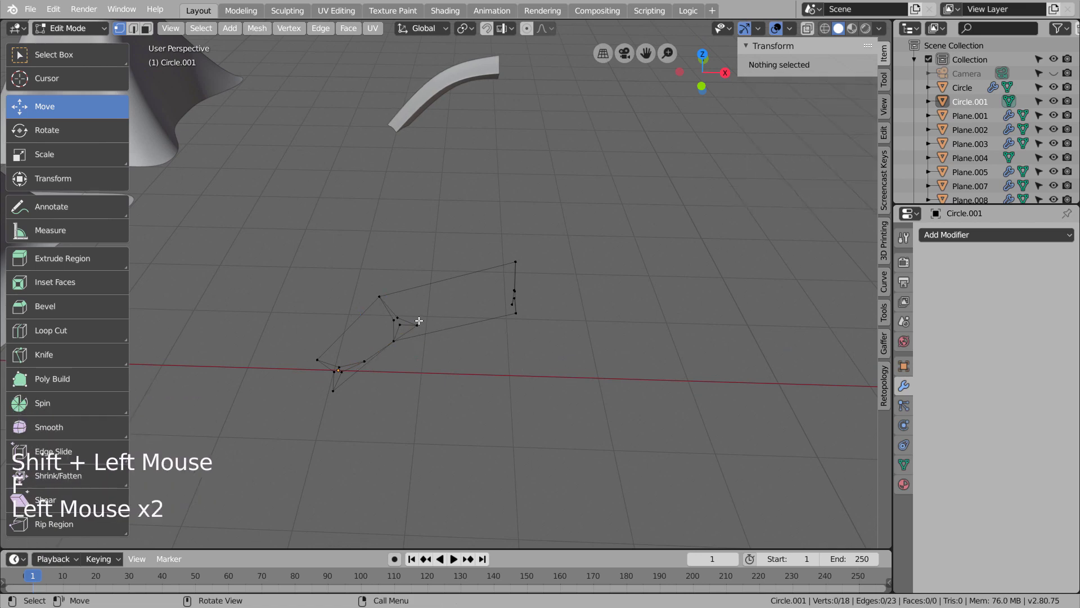
pyautogui.moveTo(419, 321); pyautogui.dragTo(501, 397, button='middle')
pyautogui.keyDown('shift'); pyautogui.click(436, 296); pyautogui.keyUp('shift')
pyautogui.press('f')
# Step: Try to fill a face between the negative-X edge pairs of the lower and middle stars
pyautogui.press('2')
pyautogui.click(488, 396)
pyautogui.keyDown('shift'); pyautogui.click(500, 388); pyautogui.keyUp('shift')
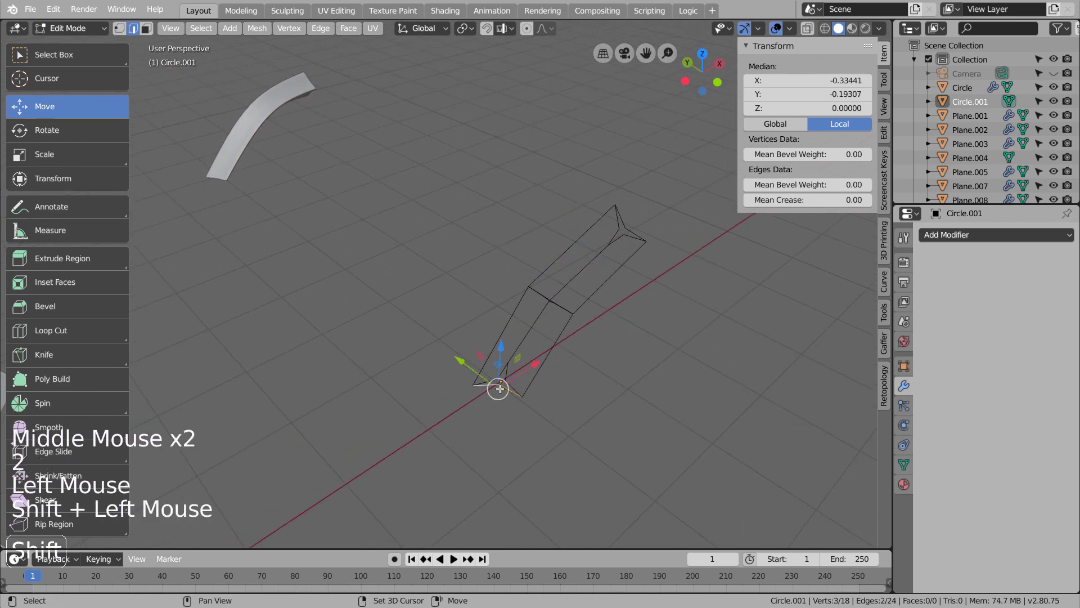
pyautogui.moveTo(573, 318); pyautogui.dragTo(496, 387, button='middle')
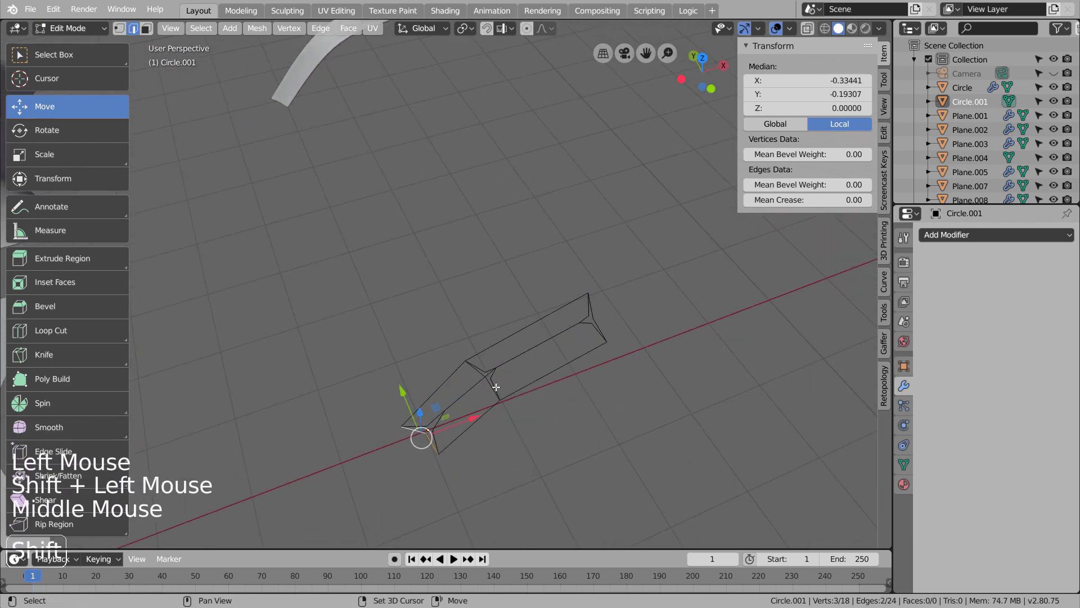
pyautogui.keyDown('shift'); pyautogui.click(474, 378); pyautogui.keyUp('shift')
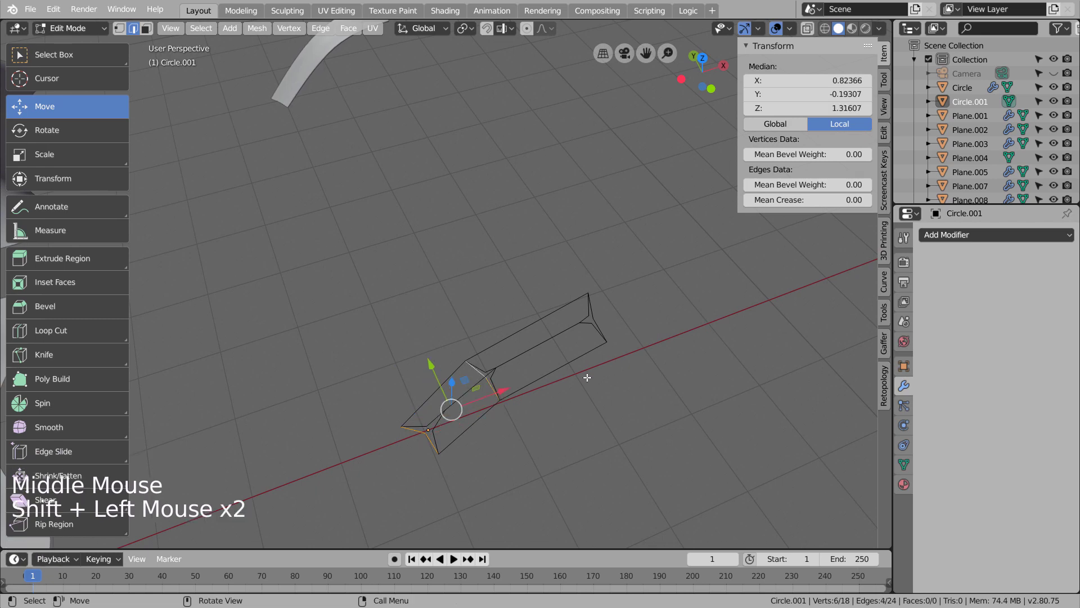
pyautogui.press('f')
pyautogui.hotkey('ctrl', 'z')
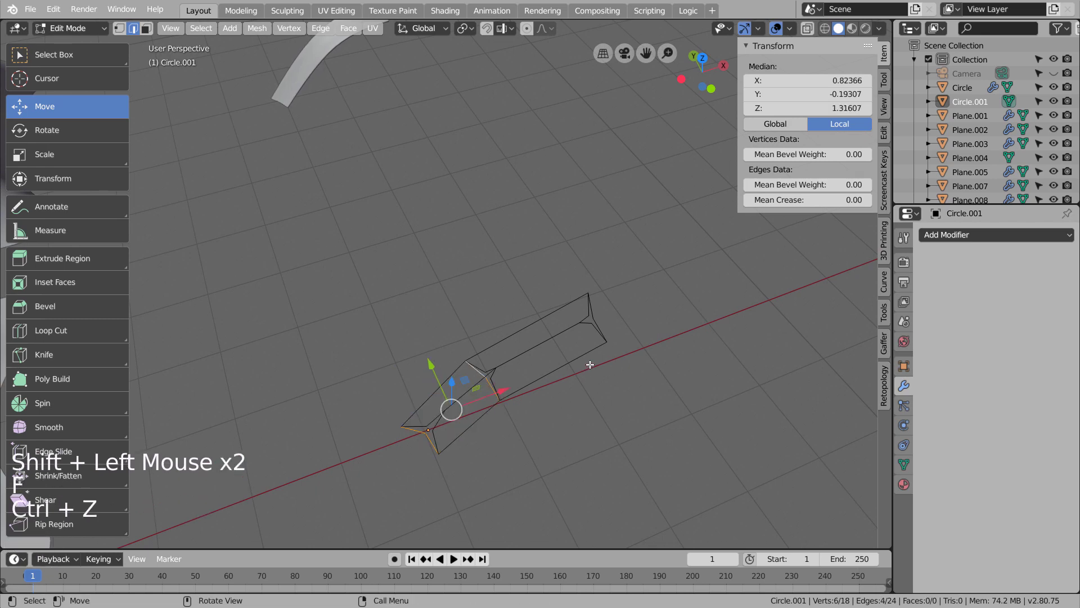
# Step: Grid Fill the strip's negative-X side between the matching edge pairs of the lower and upper stars
pyautogui.click(430, 443)
pyautogui.keyDown('shift'); pyautogui.click(423, 438); pyautogui.keyUp('shift')
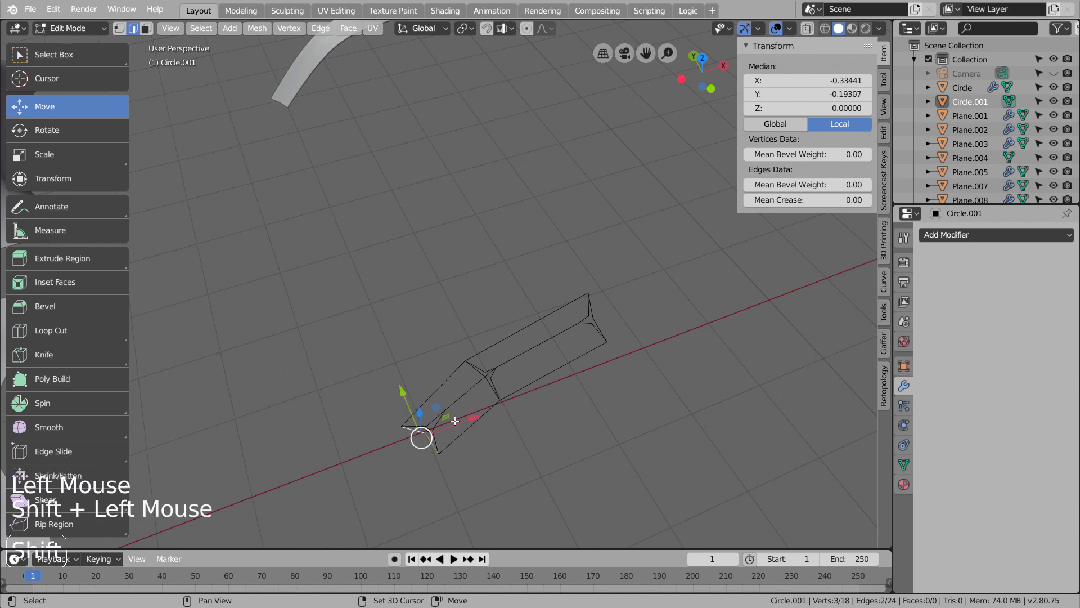
pyautogui.moveTo(580, 363); pyautogui.dragTo(411, 365, button='middle')
pyautogui.keyDown('shift'); pyautogui.click(393, 364); pyautogui.keyUp('shift')
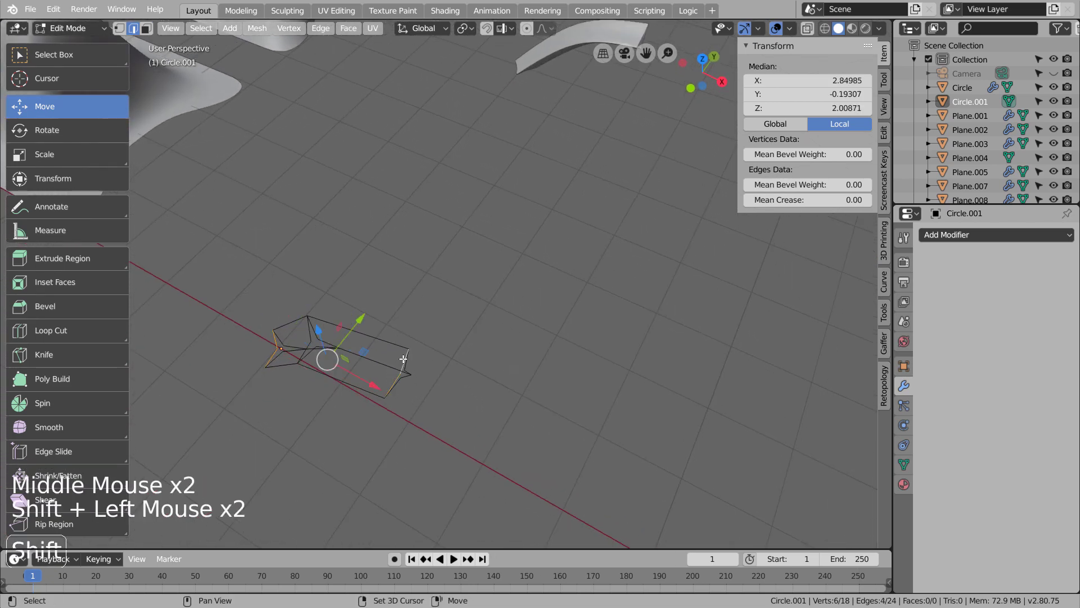
pyautogui.hotkey('ctrl', 'f')
pyautogui.click(523, 363)
pyautogui.moveTo(529, 363); pyautogui.dragTo(392, 373, button='middle')
pyautogui.scroll(5, 388, 373)
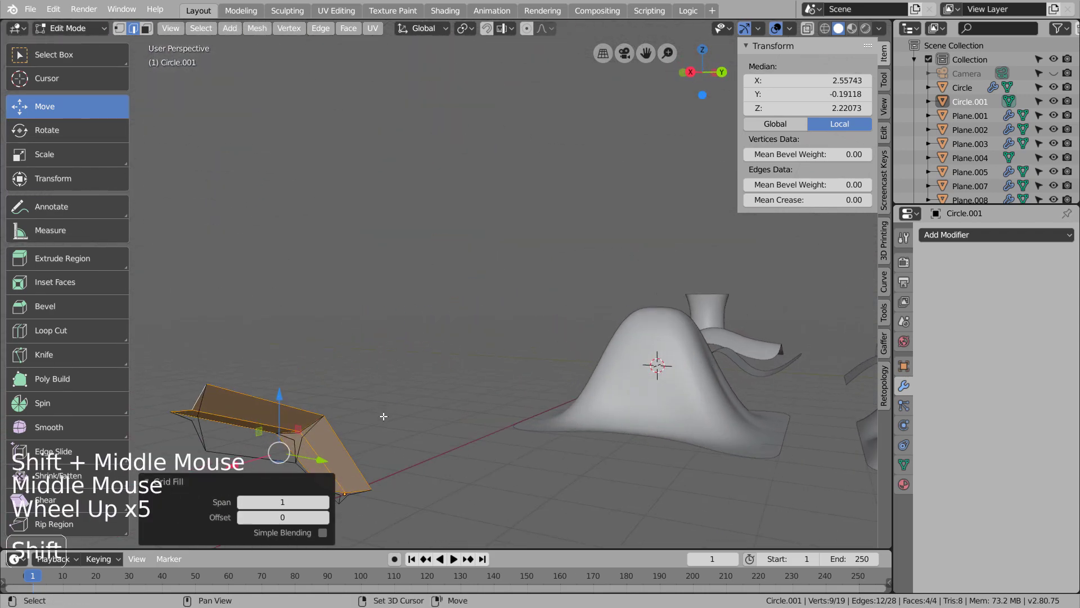
# Step: Grid Fill the strip's positive-Y side between the matching edge pairs of the upper and lower stars
pyautogui.keyDown('shift'); pyautogui.moveTo(383, 416); pyautogui.dragTo(487, 421, button='middle'); pyautogui.keyUp('shift')
pyautogui.click(298, 414)
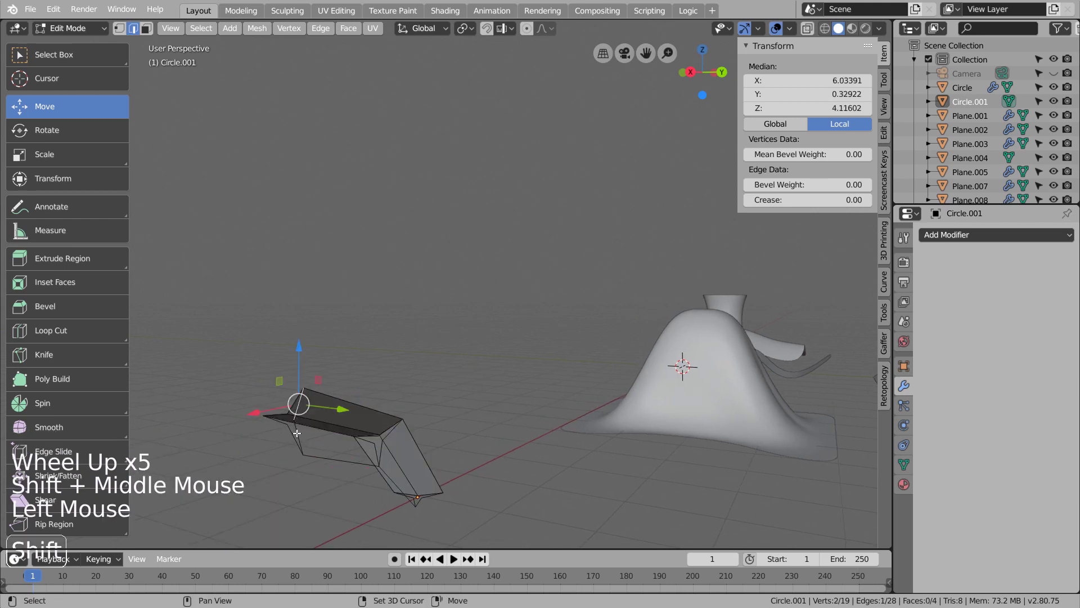
pyautogui.keyDown('shift'); pyautogui.click(371, 462); pyautogui.keyUp('shift')
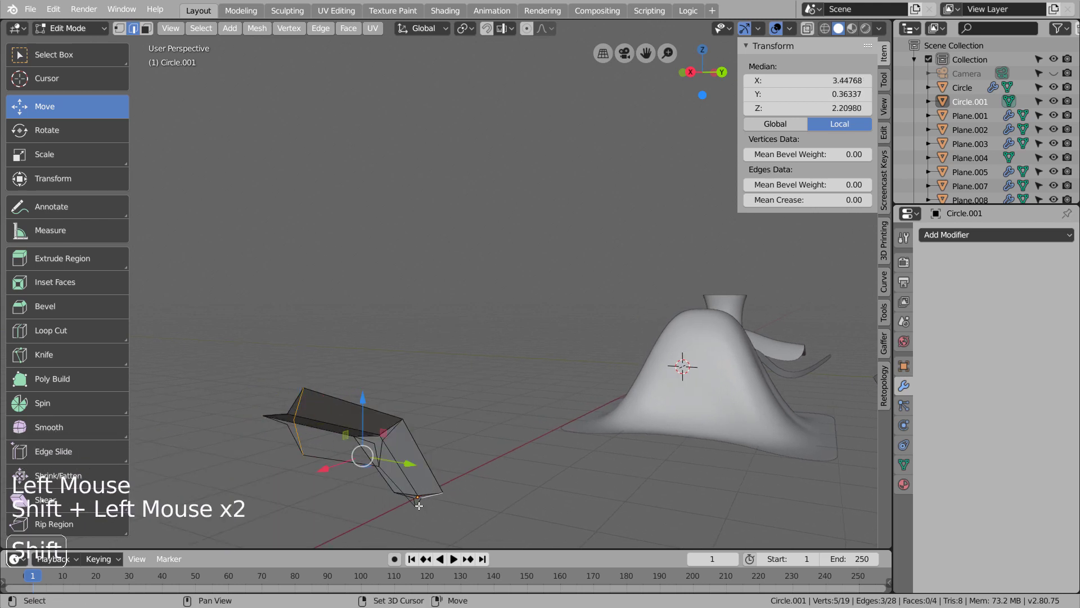
pyautogui.keyDown('shift'); pyautogui.click(383, 442); pyautogui.keyUp('shift')
pyautogui.hotkey('ctrl', 'f')
# Step: Grid Fill the remaining positive-X side between the matching edge pairs of the lower and upper stars
pyautogui.moveTo(348, 493); pyautogui.dragTo(369, 458, button='middle')
pyautogui.press('KP_Decimal')
pyautogui.scroll(-3, 448, 441)
pyautogui.moveTo(448, 441); pyautogui.dragTo(454, 396, button='middle')
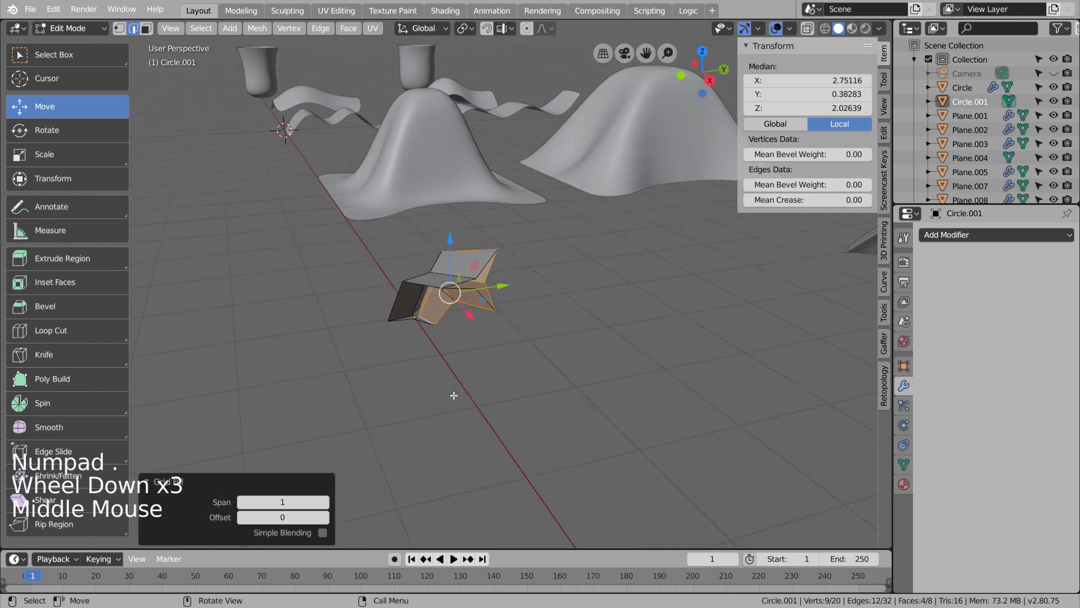
pyautogui.click(417, 321)
pyautogui.keyDown('shift'); pyautogui.click(397, 333); pyautogui.keyUp('shift')
pyautogui.click(405, 330)
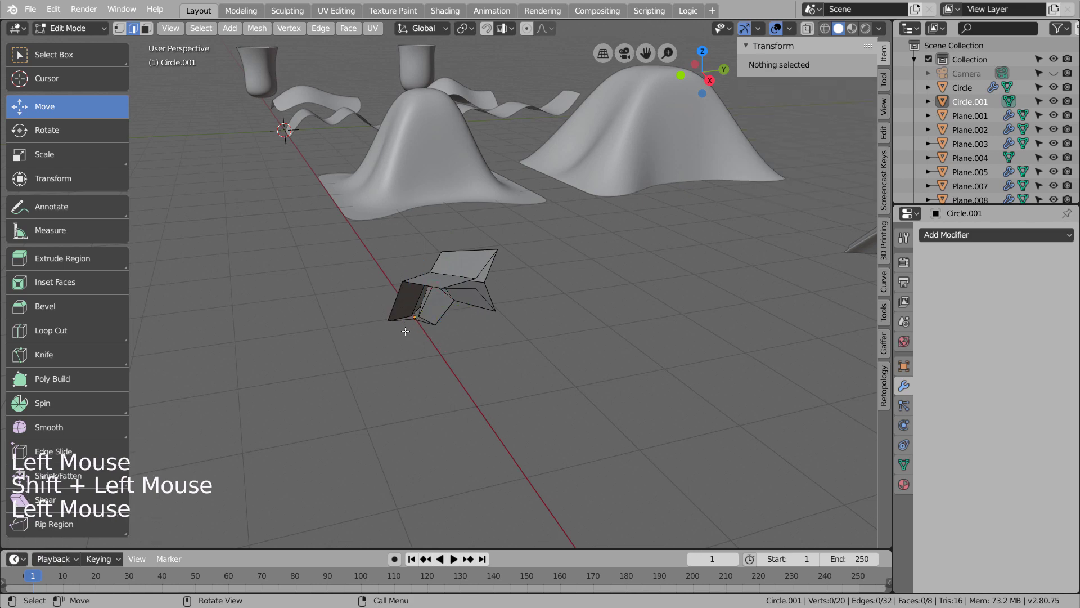
pyautogui.click(401, 328)
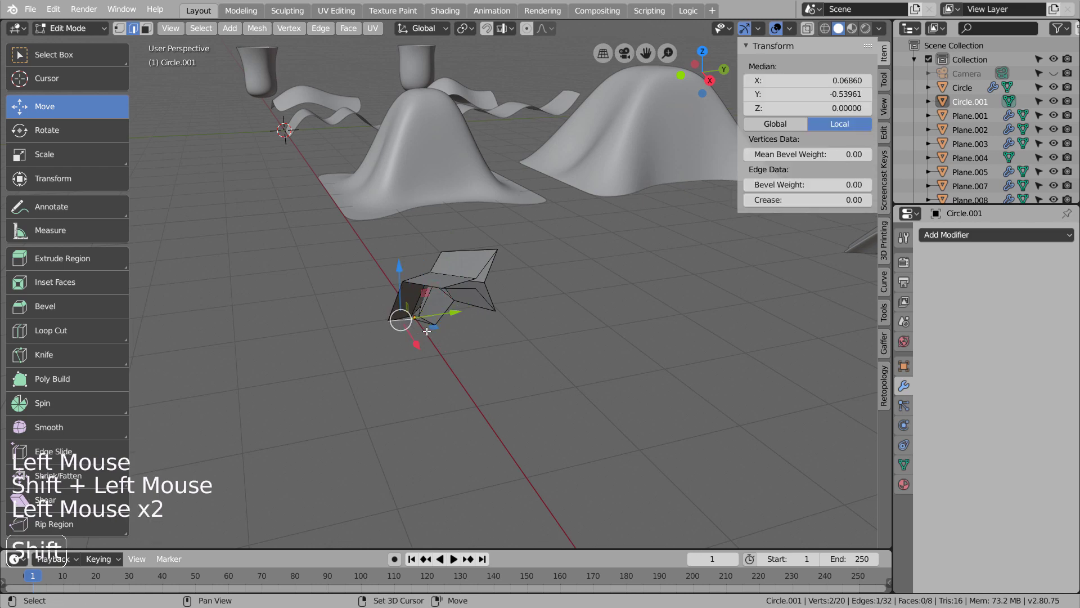
pyautogui.click(35, 59)
pyautogui.keyDown('shift'); pyautogui.click(436, 326); pyautogui.keyUp('shift')
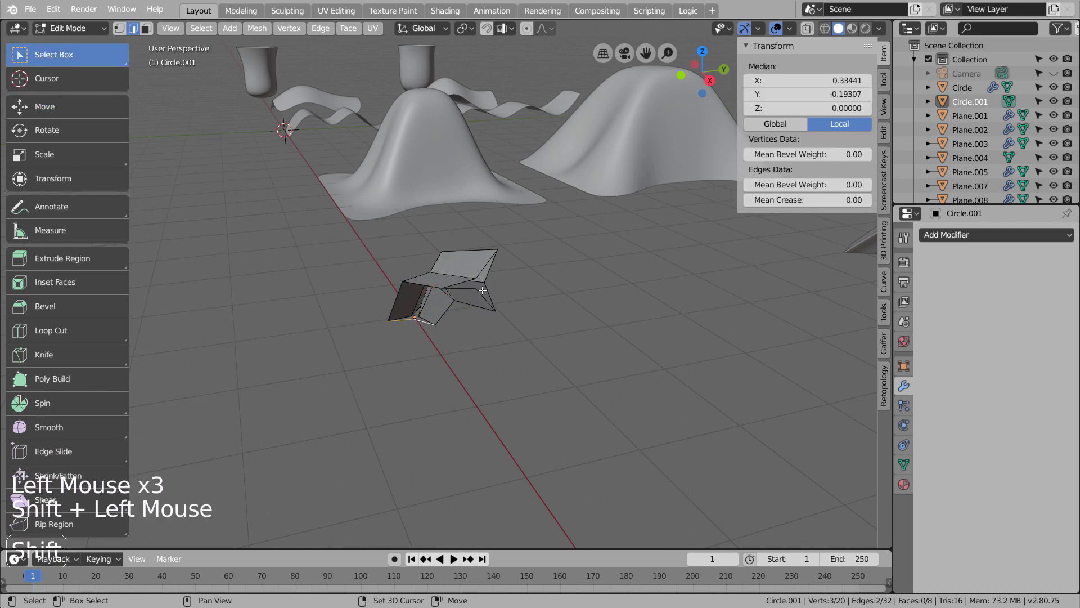
pyautogui.hotkey('ctrl', 'f')
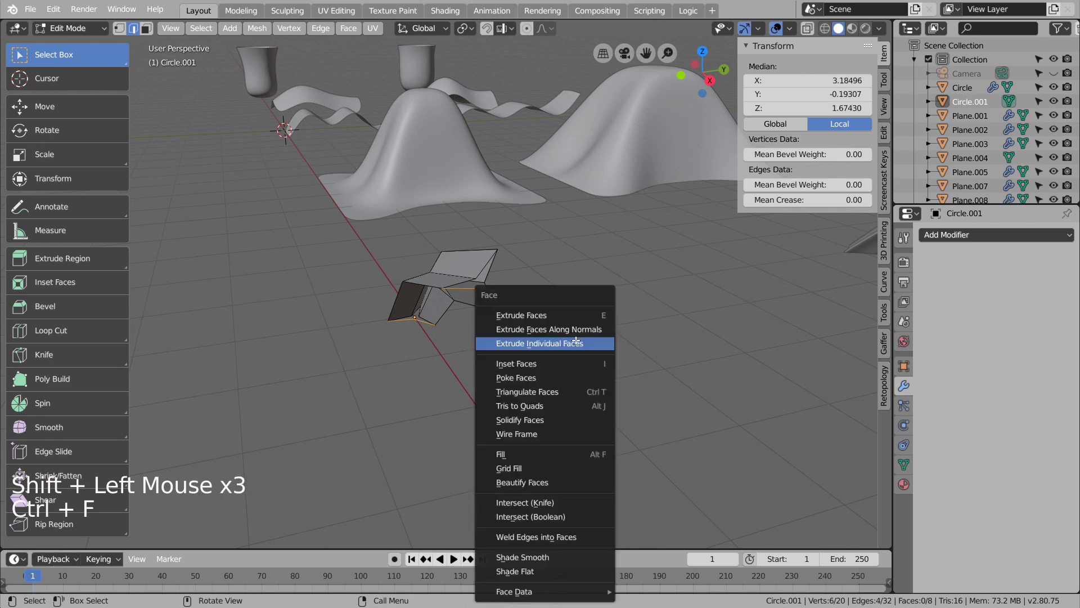
pyautogui.click(570, 339)
# Step: Leave edit mode, add level 3 subdivision to the strip and inspect the distortion at its middle
pyautogui.press('Tab')
pyautogui.moveTo(569, 357); pyautogui.dragTo(356, 364, button='middle')
pyautogui.hotkey('ctrl', '3')
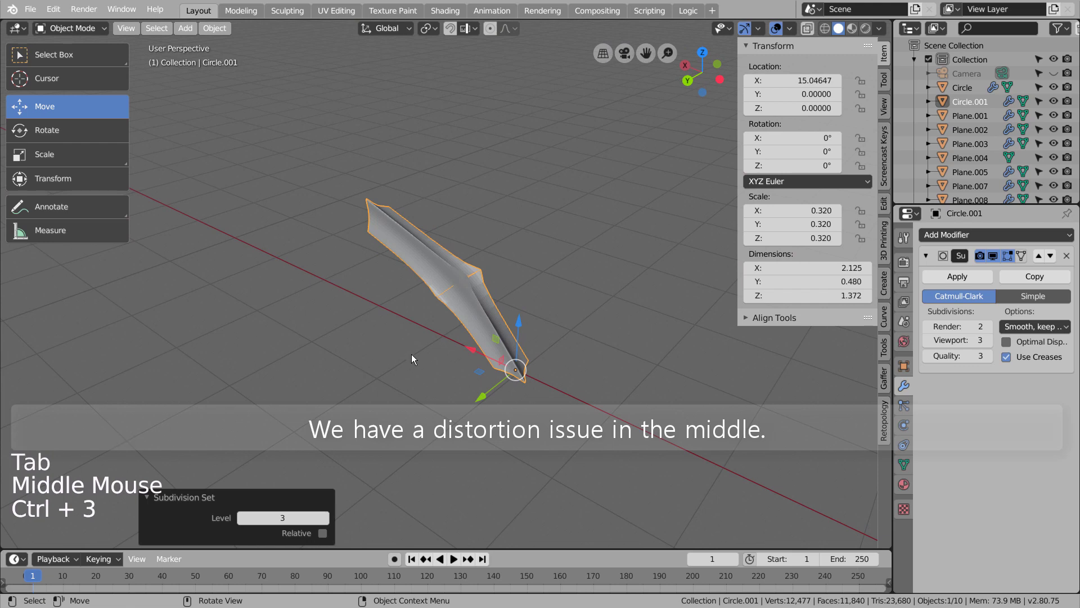
pyautogui.scroll(-3, 411, 352)
pyautogui.scroll(8, 410, 352)
pyautogui.moveTo(411, 353); pyautogui.dragTo(885, 263, button='middle')
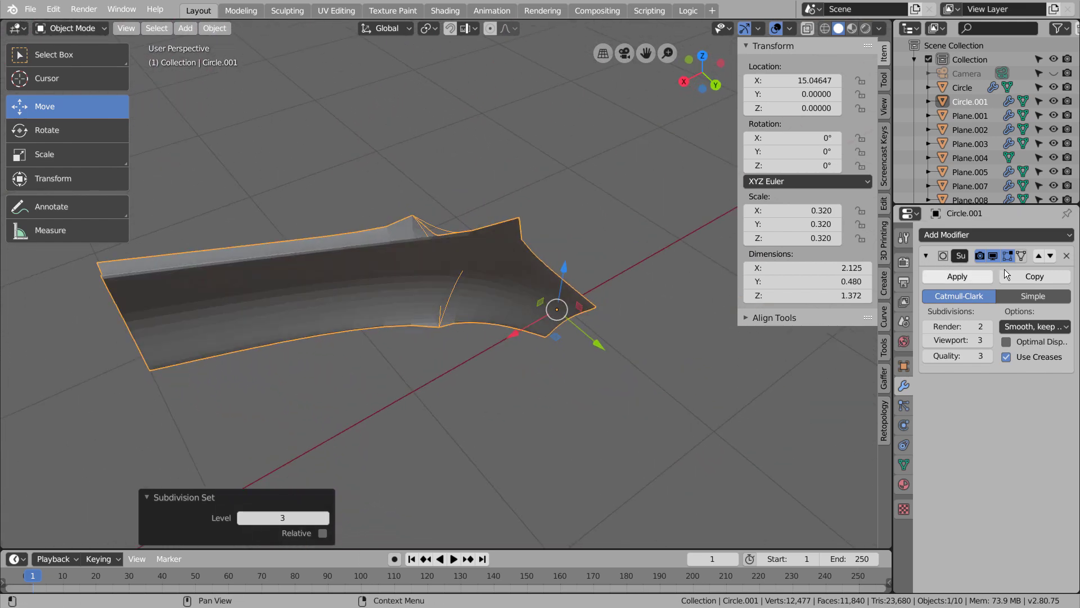
# Step: Enable the Subdivision modifier's on-cage display and shade the strip smooth
pyautogui.click(1021, 256)
pyautogui.moveTo(531, 354); pyautogui.dragTo(596, 243, button='middle')
pyautogui.rightClick(392, 296)
pyautogui.click(391, 294)
# Step: Delete the middle star's leftover loose outline from the strip in edit mode and return to object mode
pyautogui.press('Tab')
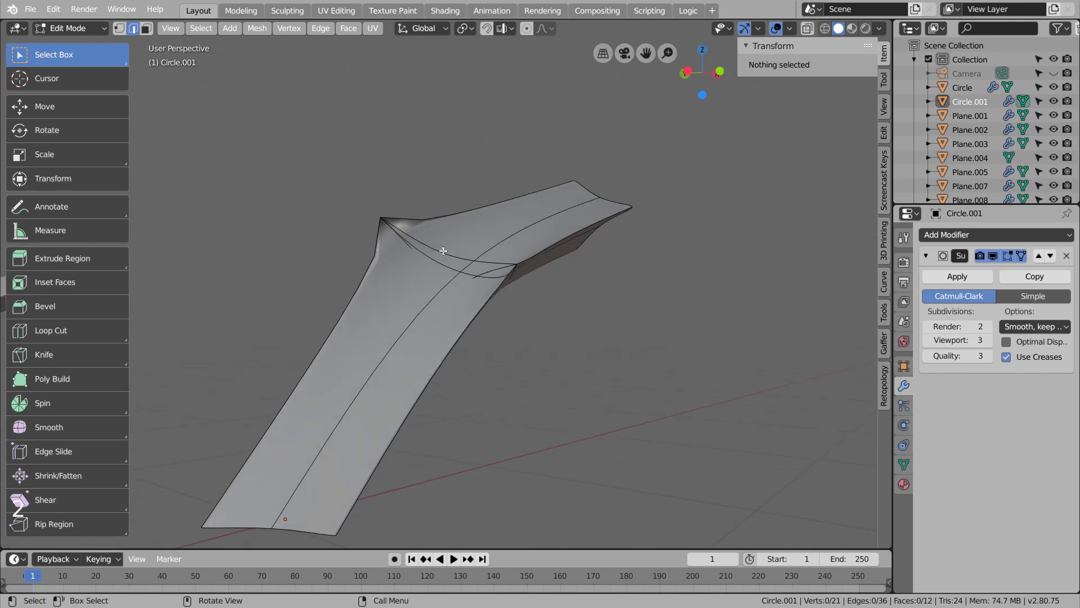
pyautogui.keyDown('alt'); pyautogui.click(443, 250); pyautogui.keyUp('alt')
pyautogui.moveTo(443, 250); pyautogui.dragTo(321, 374, button='middle')
pyautogui.press('x')
pyautogui.click(548, 333)
pyautogui.scroll(-5, 398, 403)
pyautogui.scroll(-2, 398, 403)
pyautogui.press('Tab')
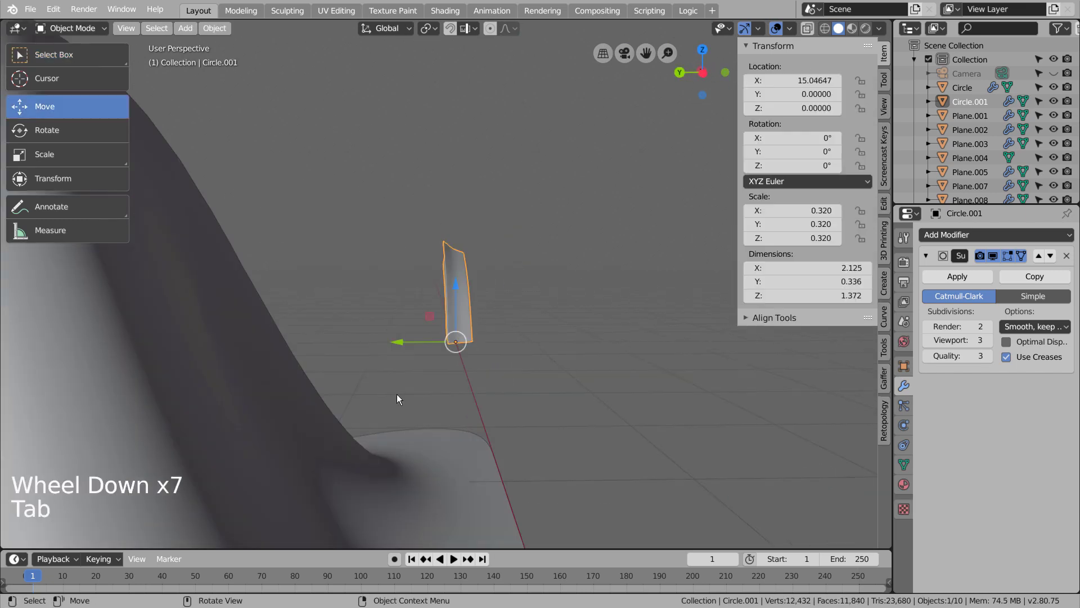
pyautogui.scroll(-5, 422, 388)
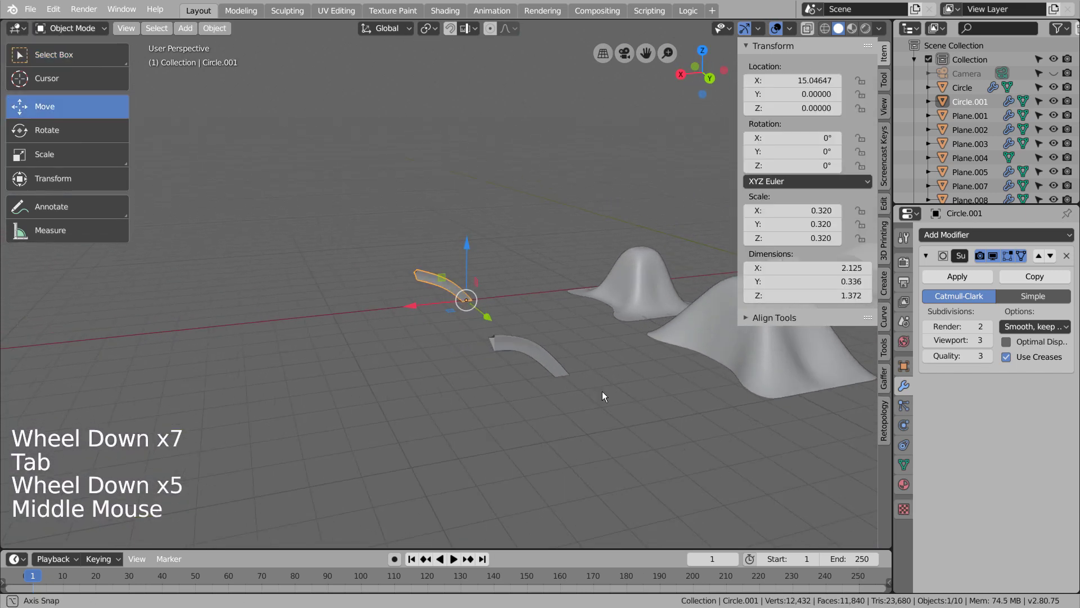